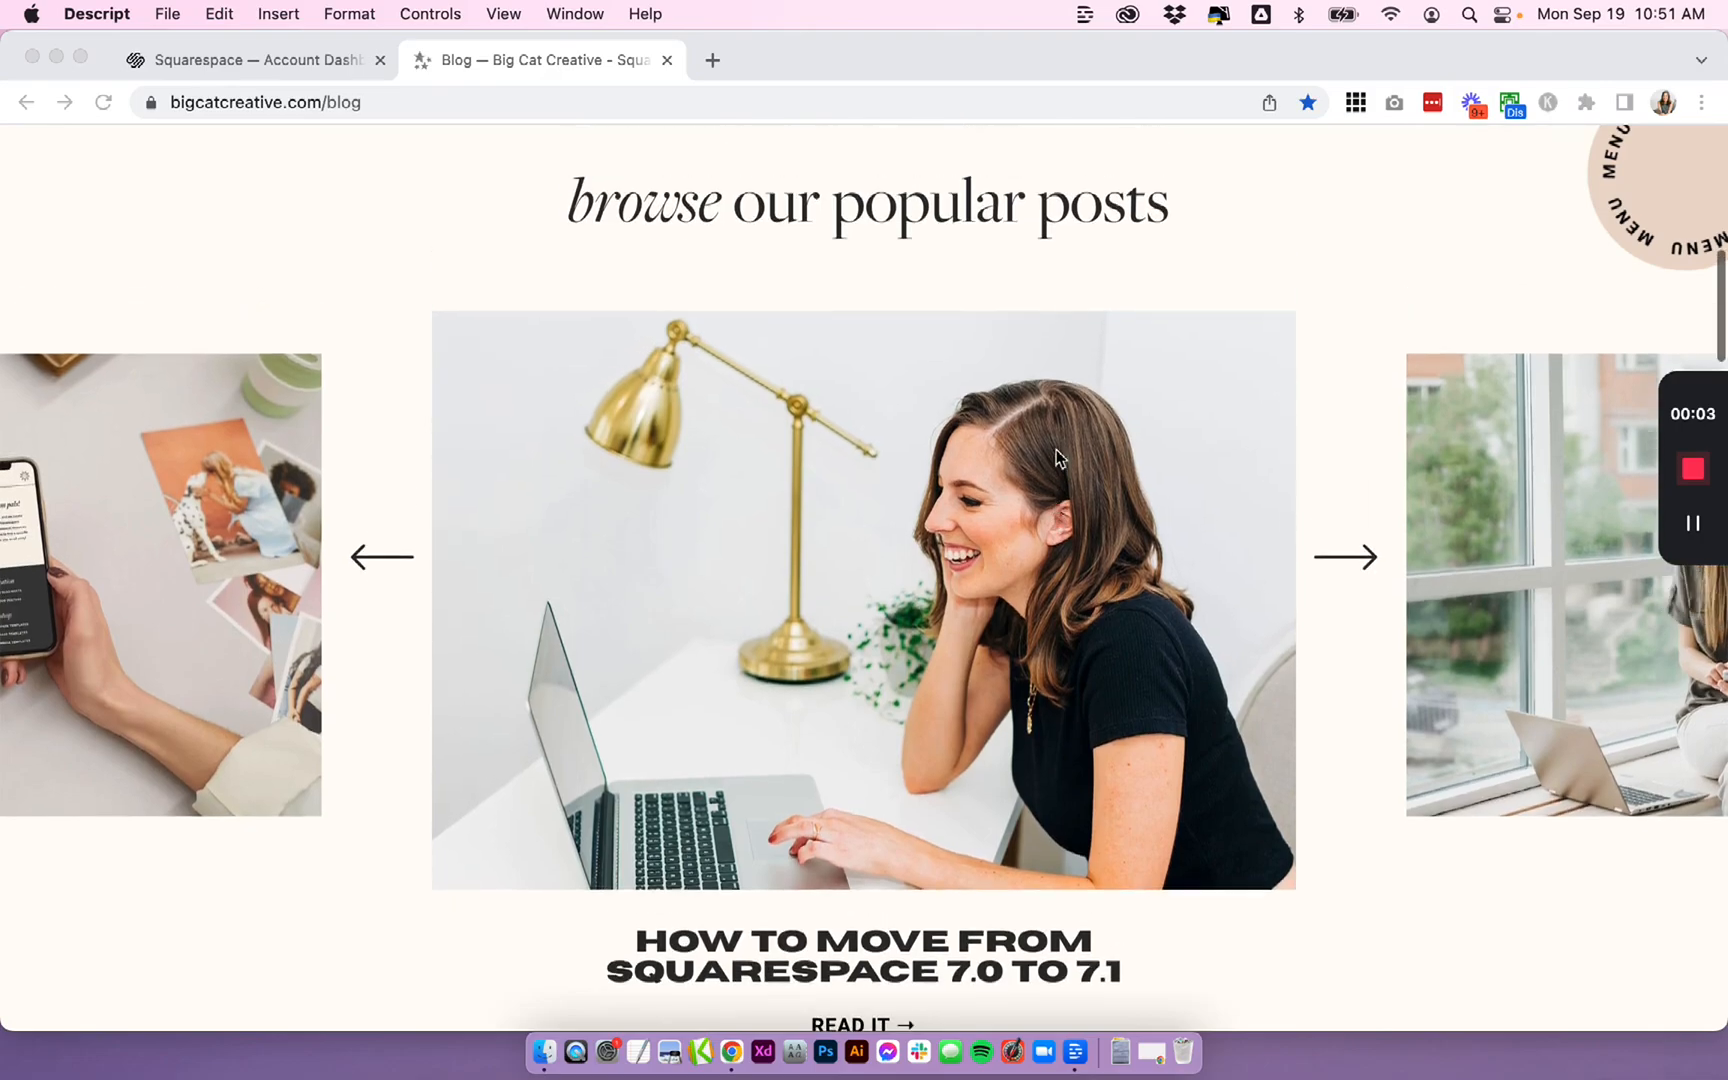
- Browse through the popular posts carousel on the blog page
click(1361, 566)
click(1362, 565)
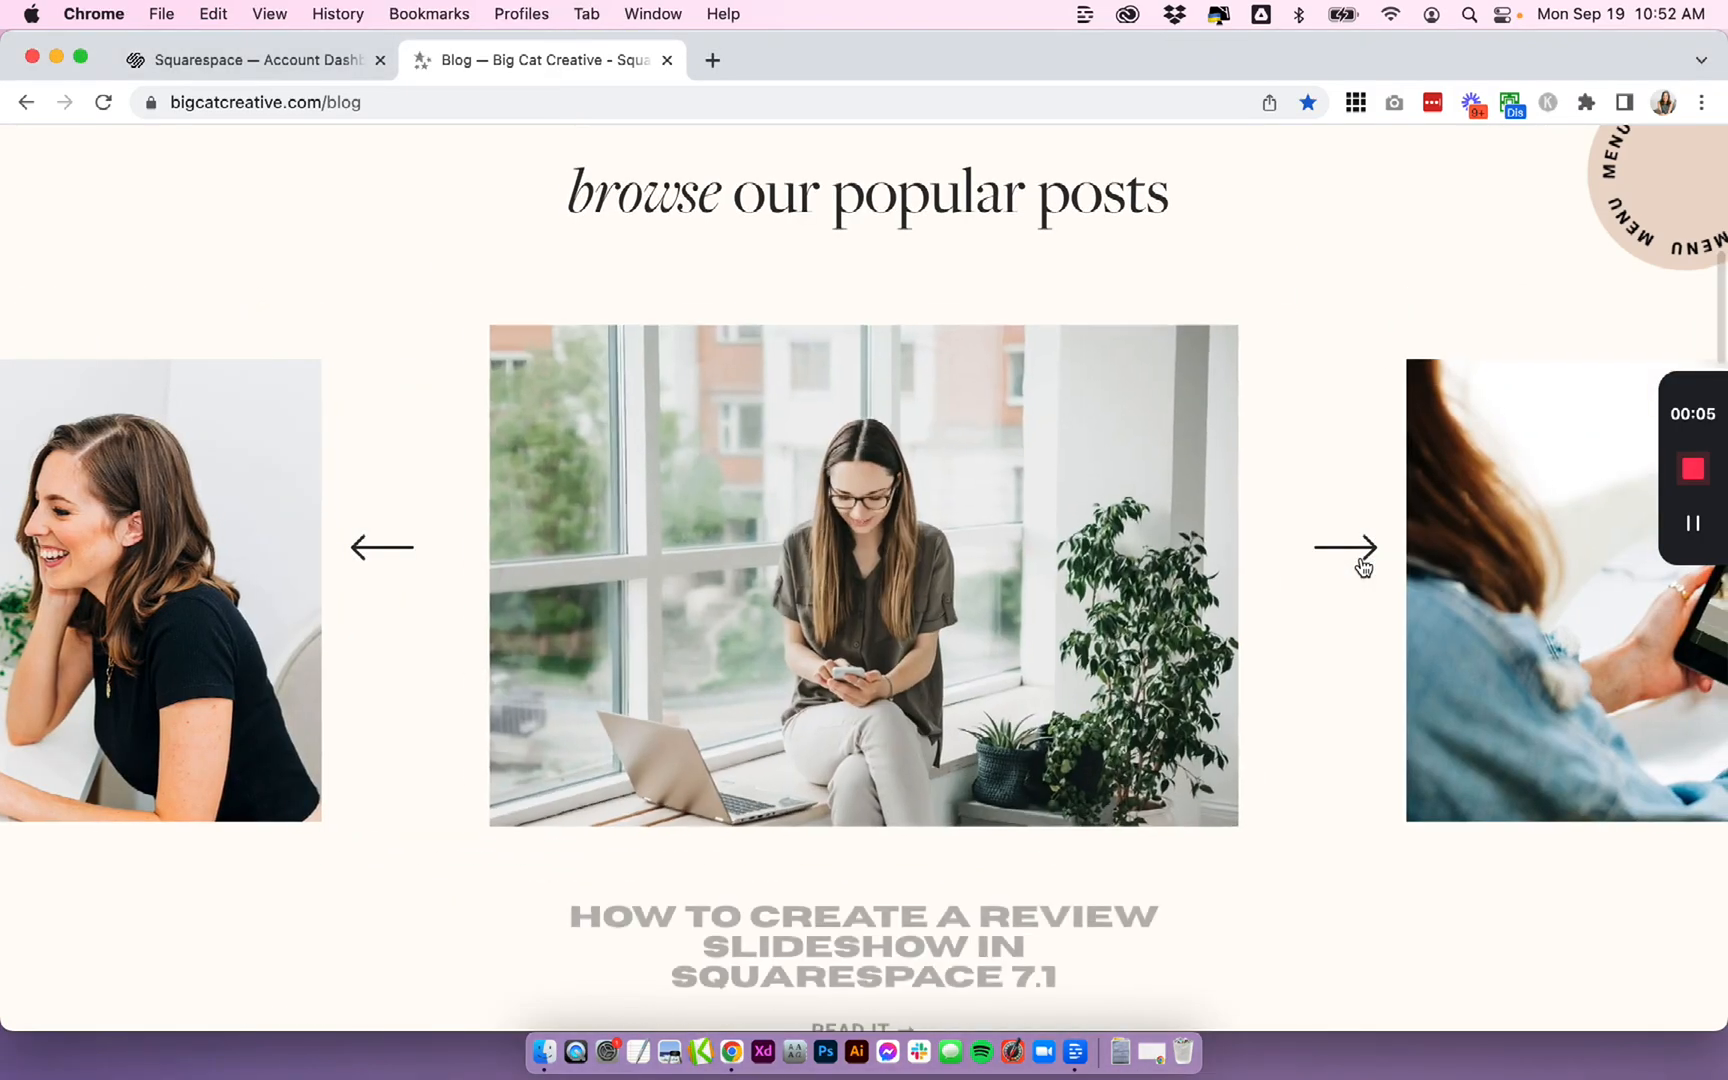
click(1362, 566)
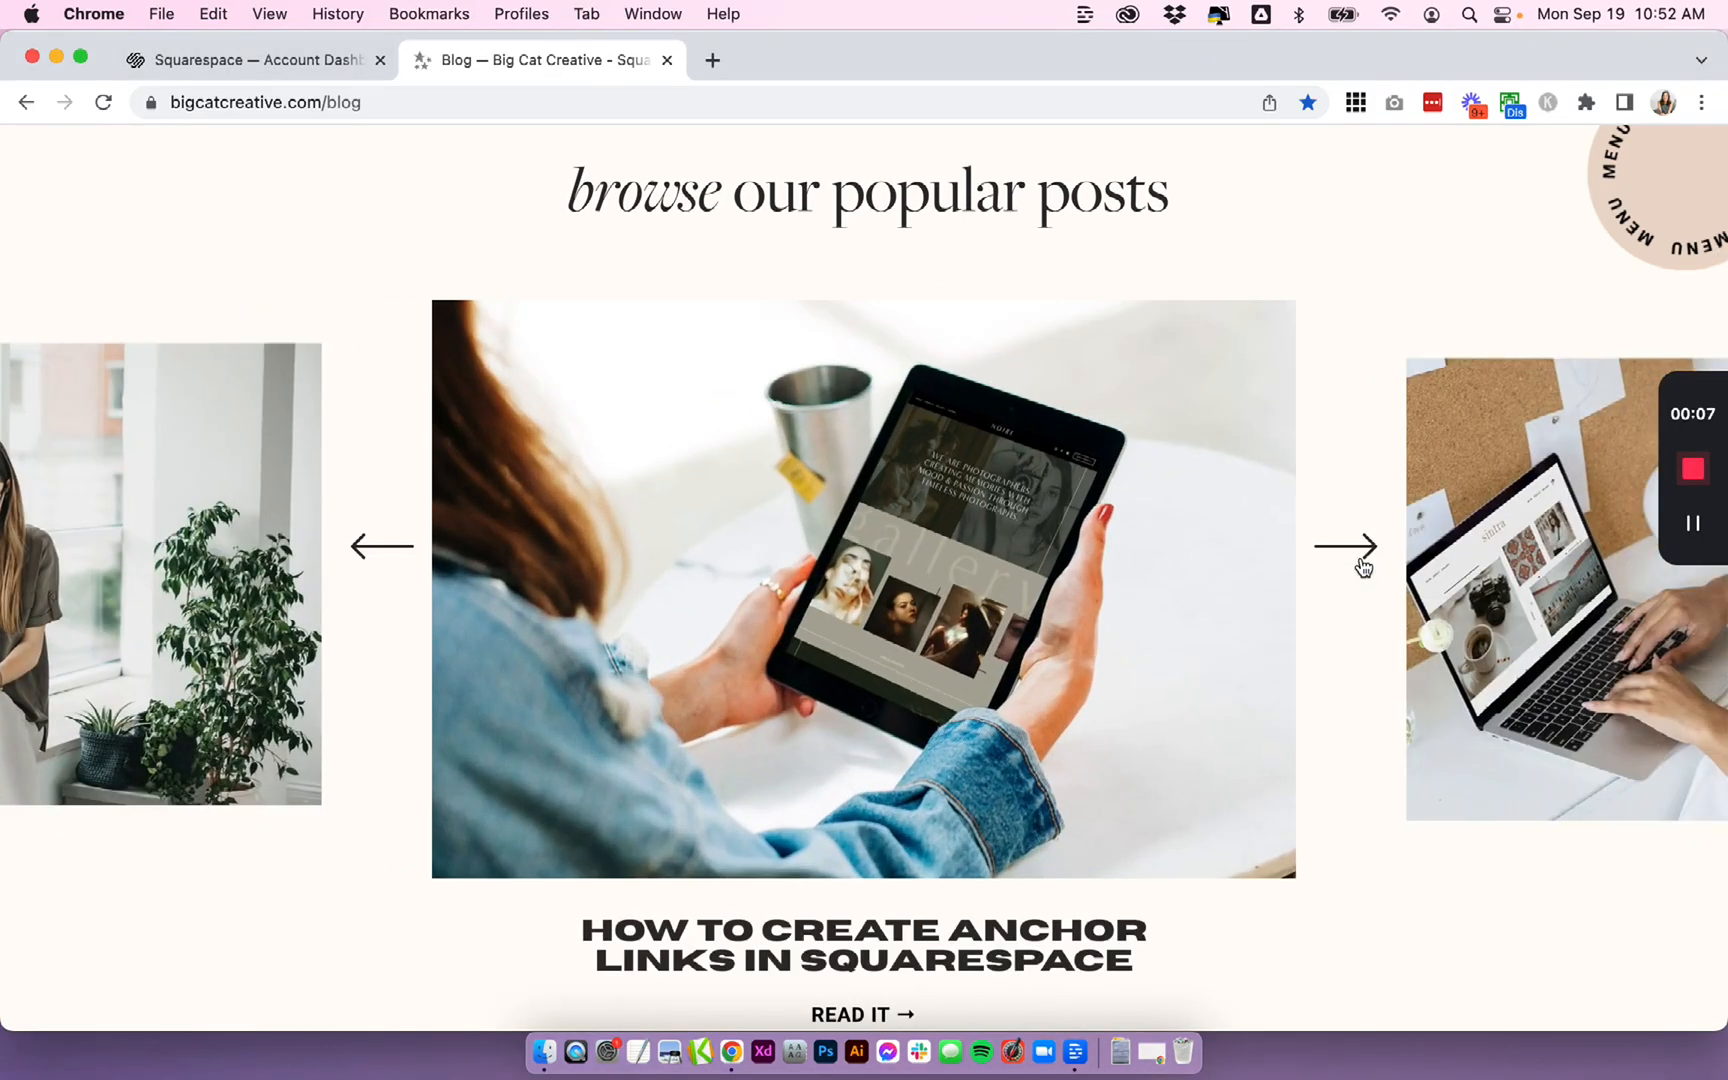
click(1363, 566)
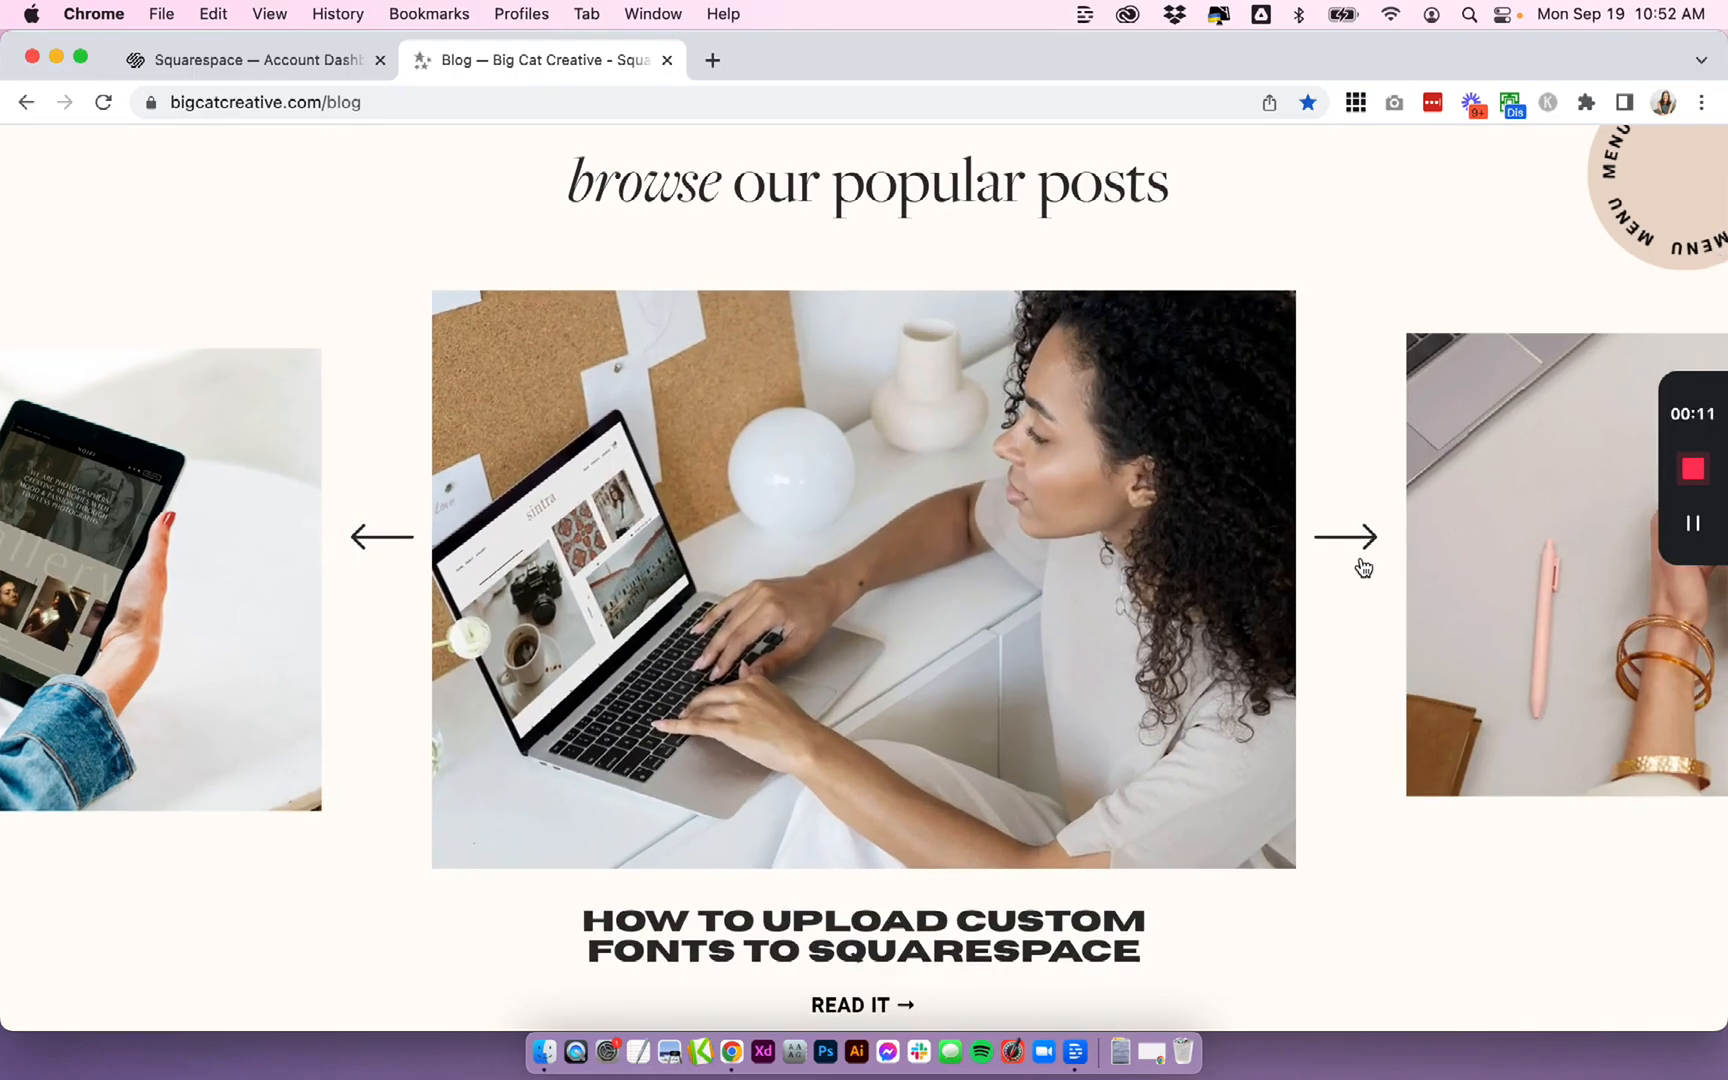
click(1363, 566)
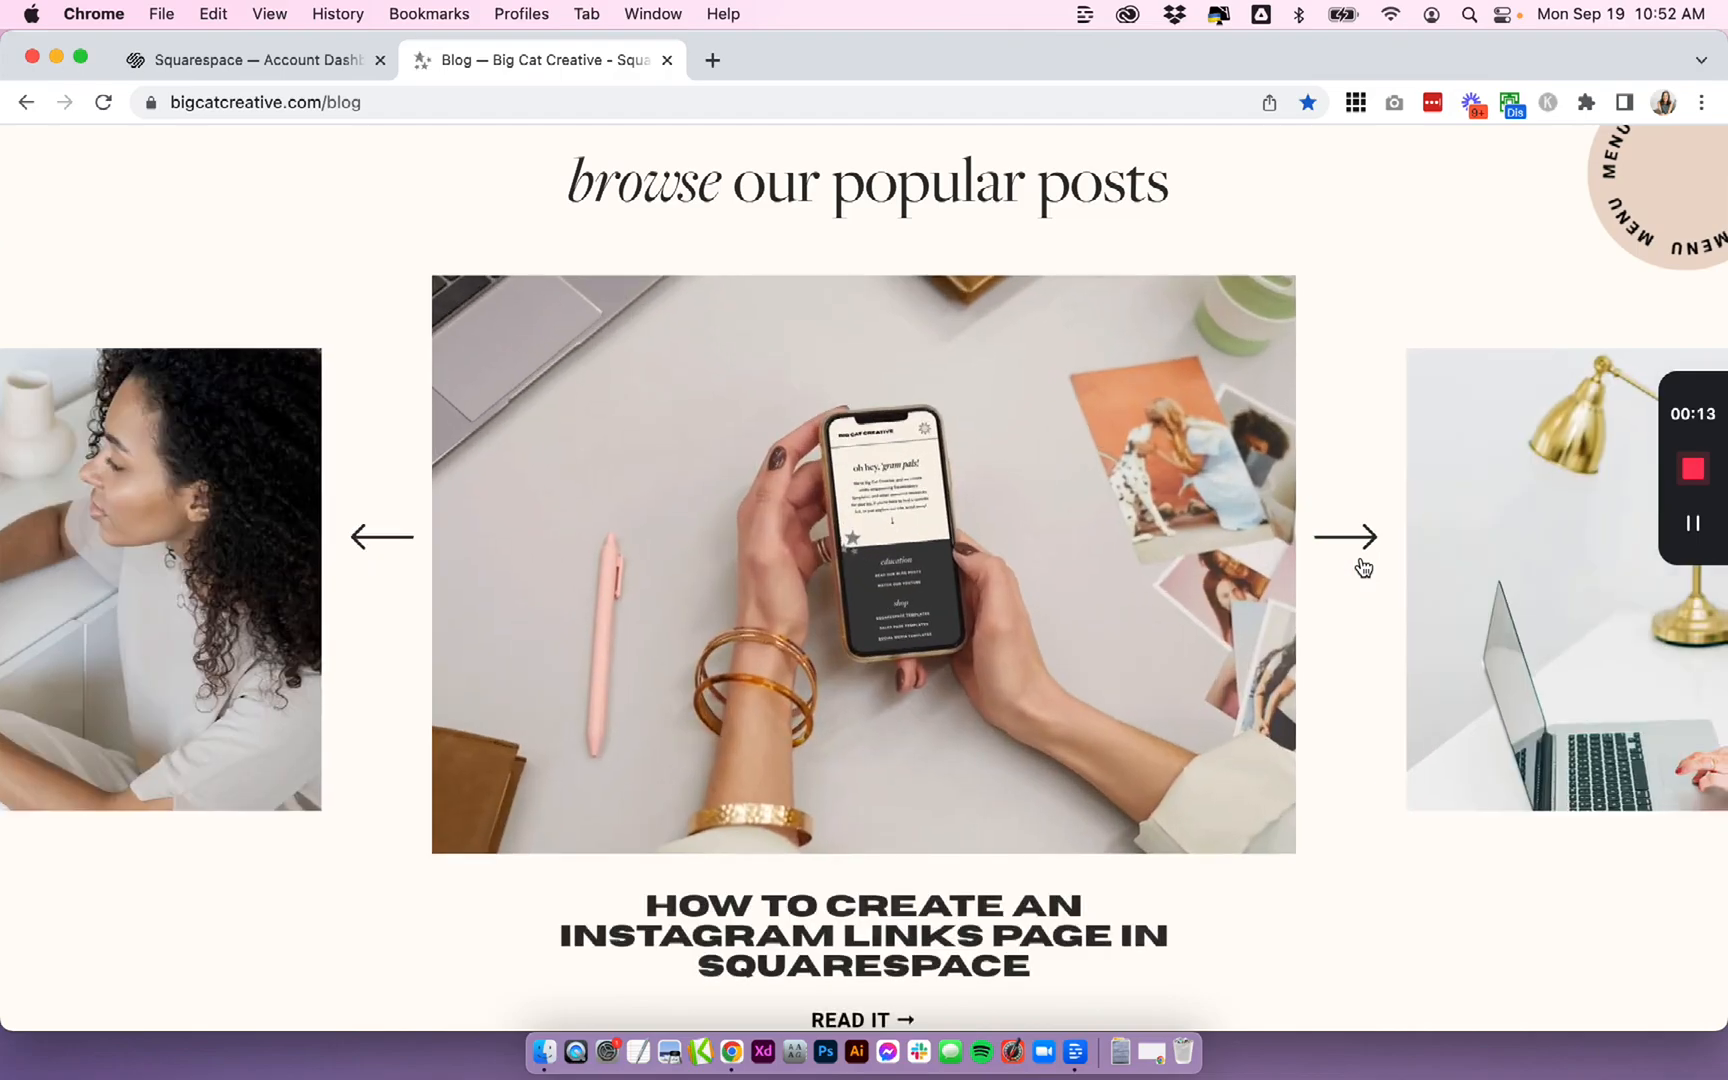
click(1363, 566)
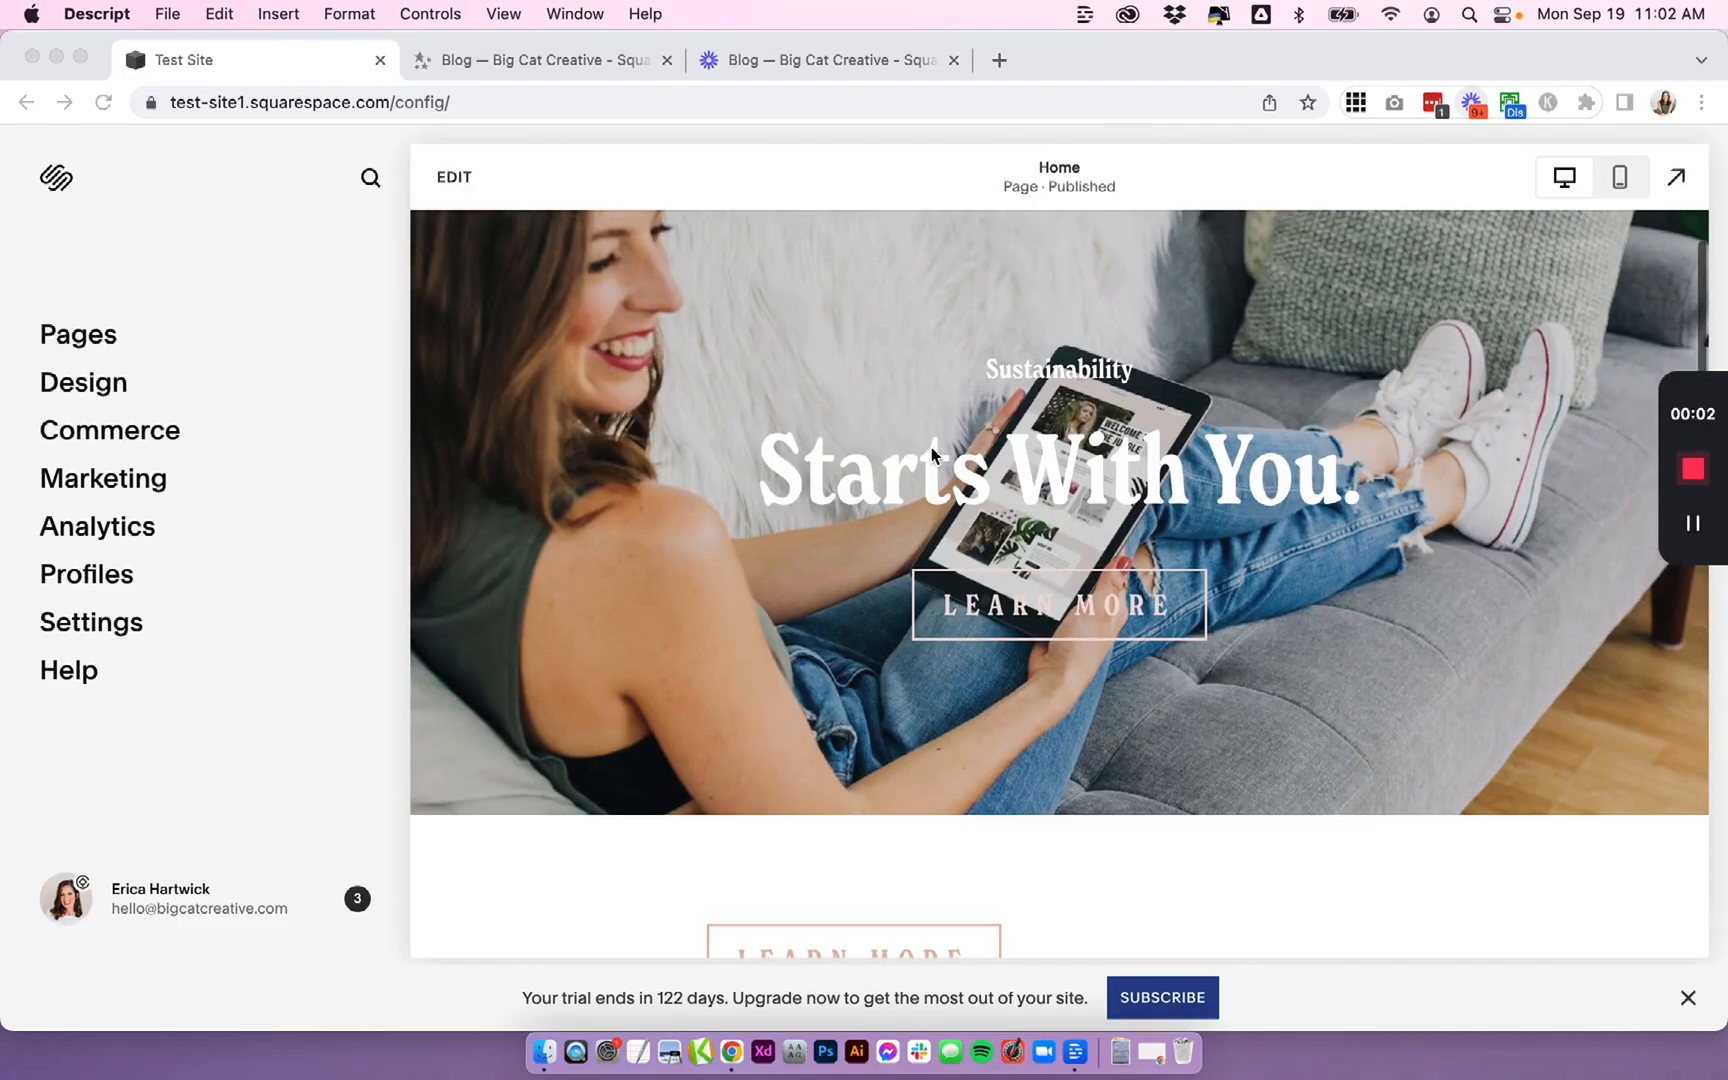
scroll(932, 450, down, 5)
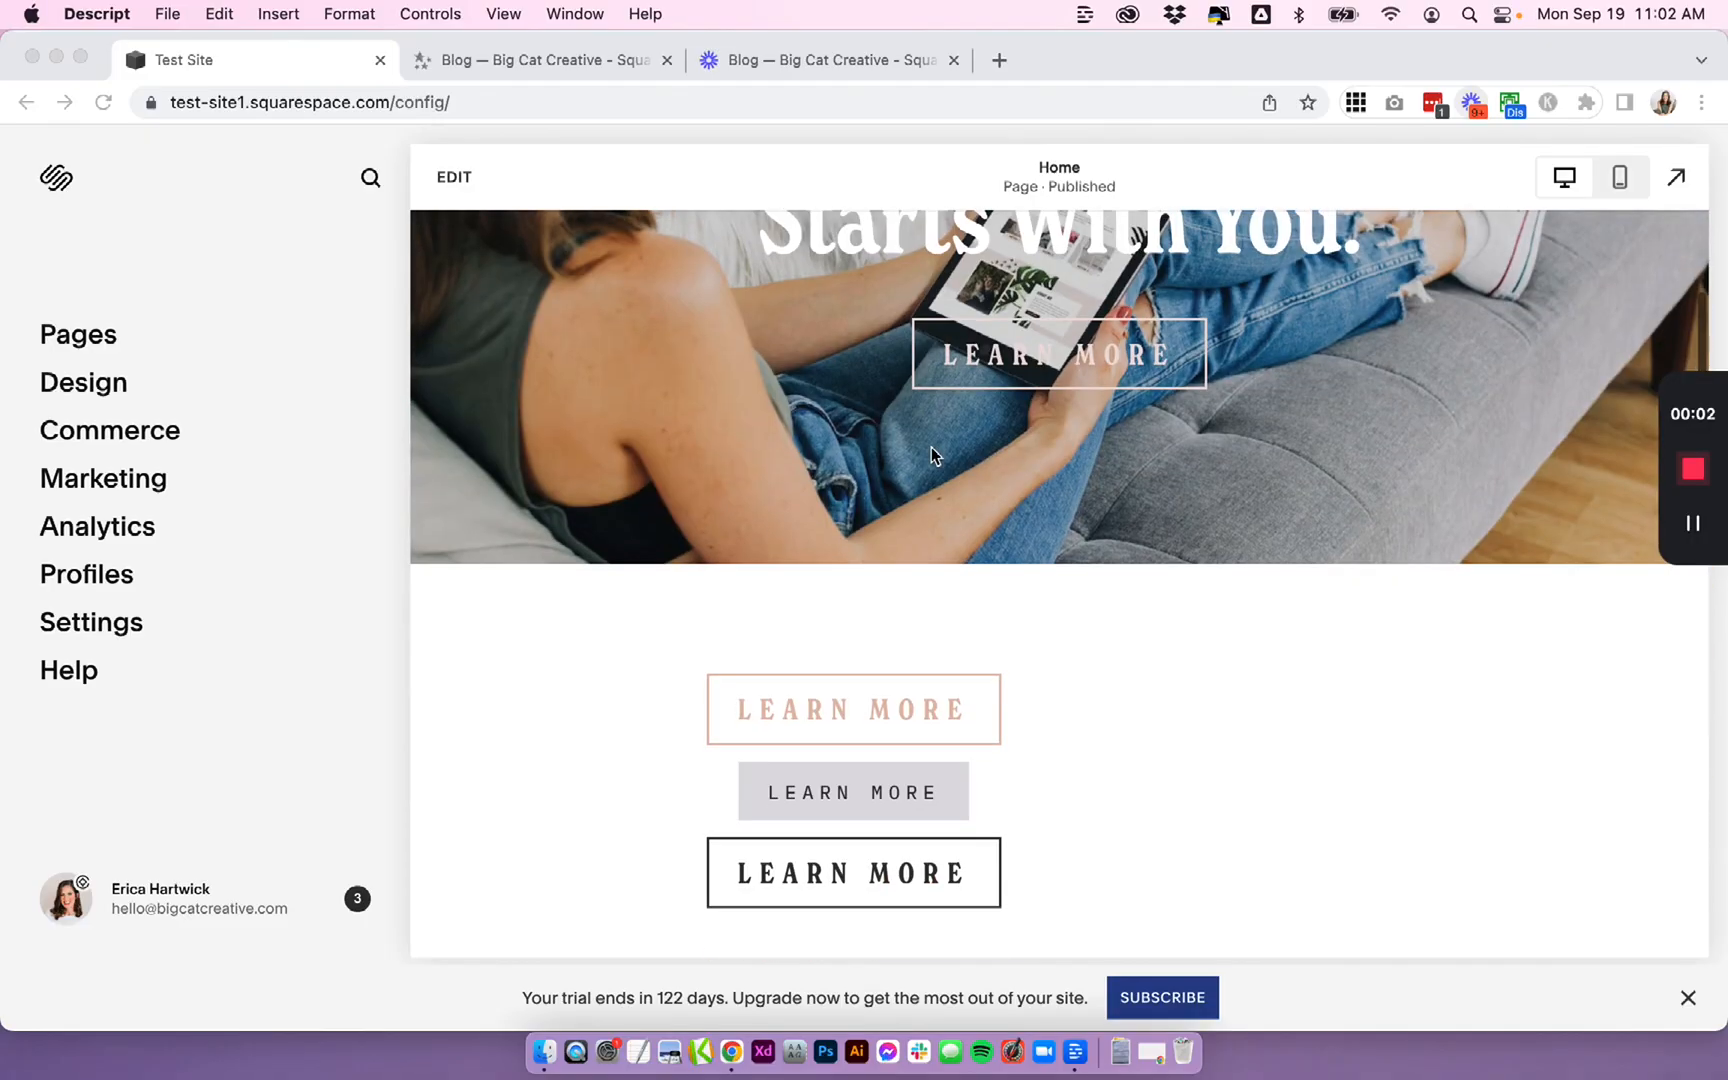
scroll(932, 455, up, 3)
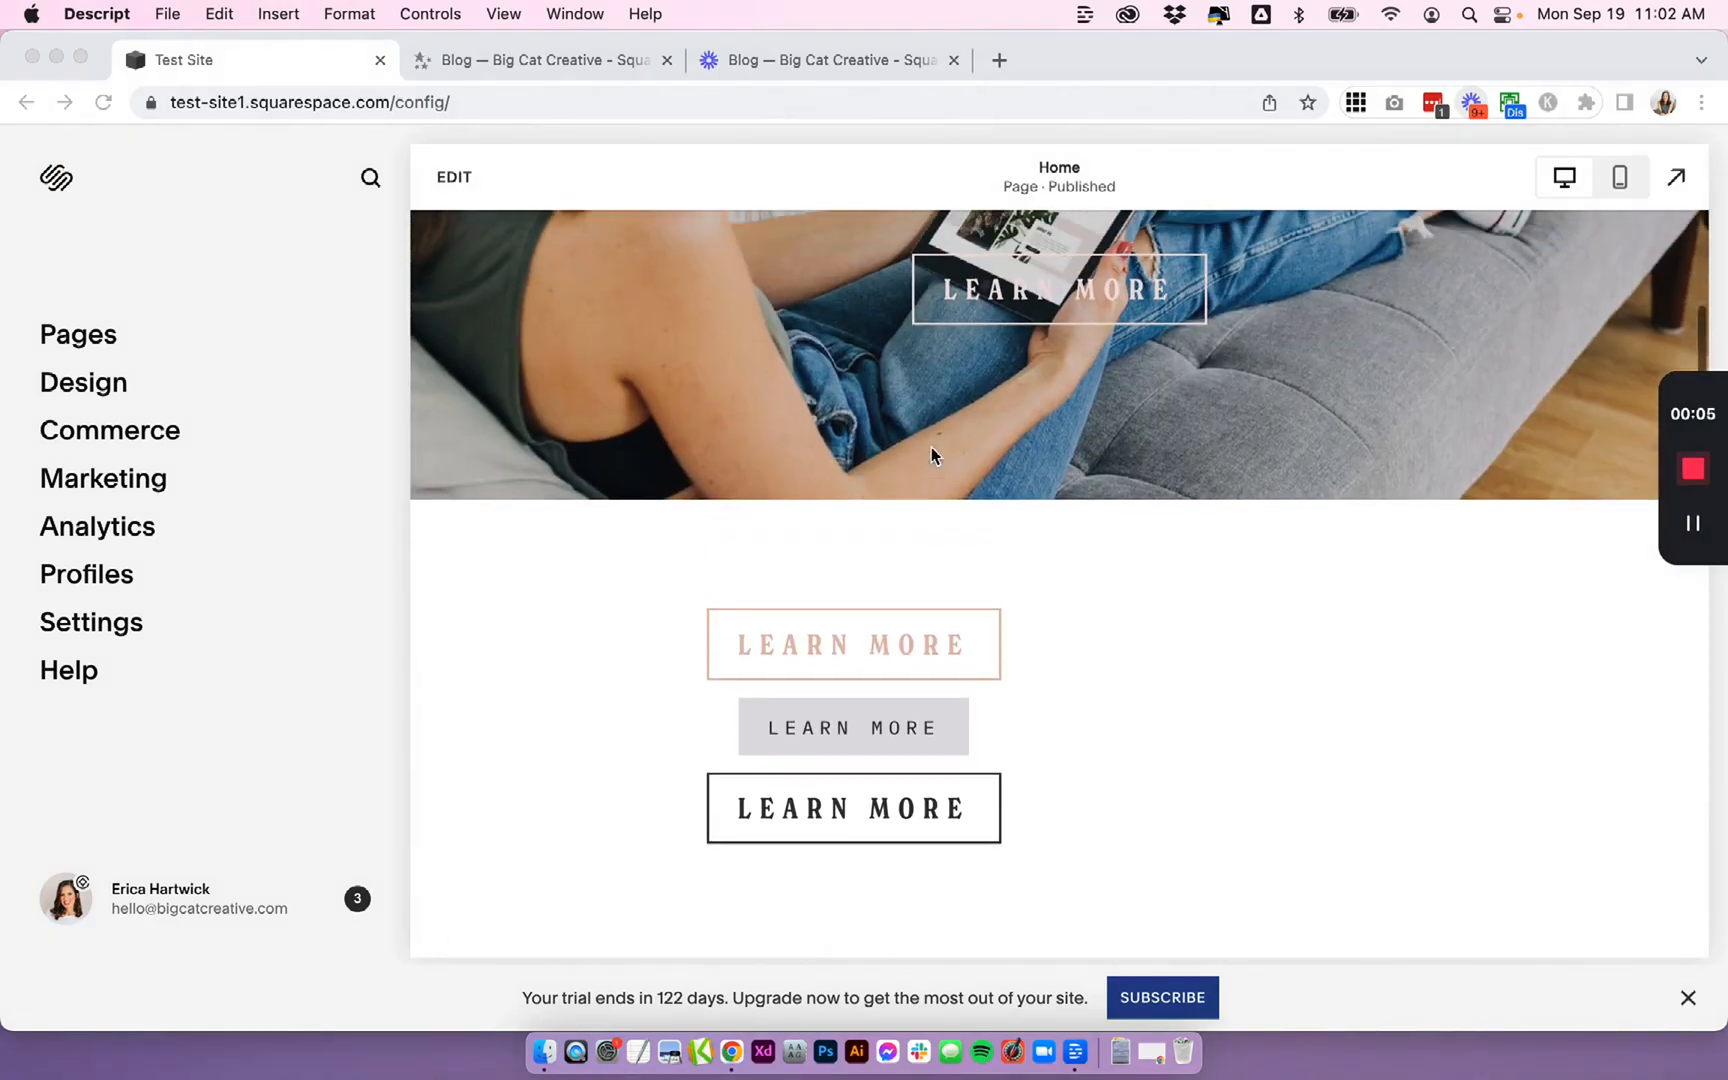
scroll(932, 450, down, 2)
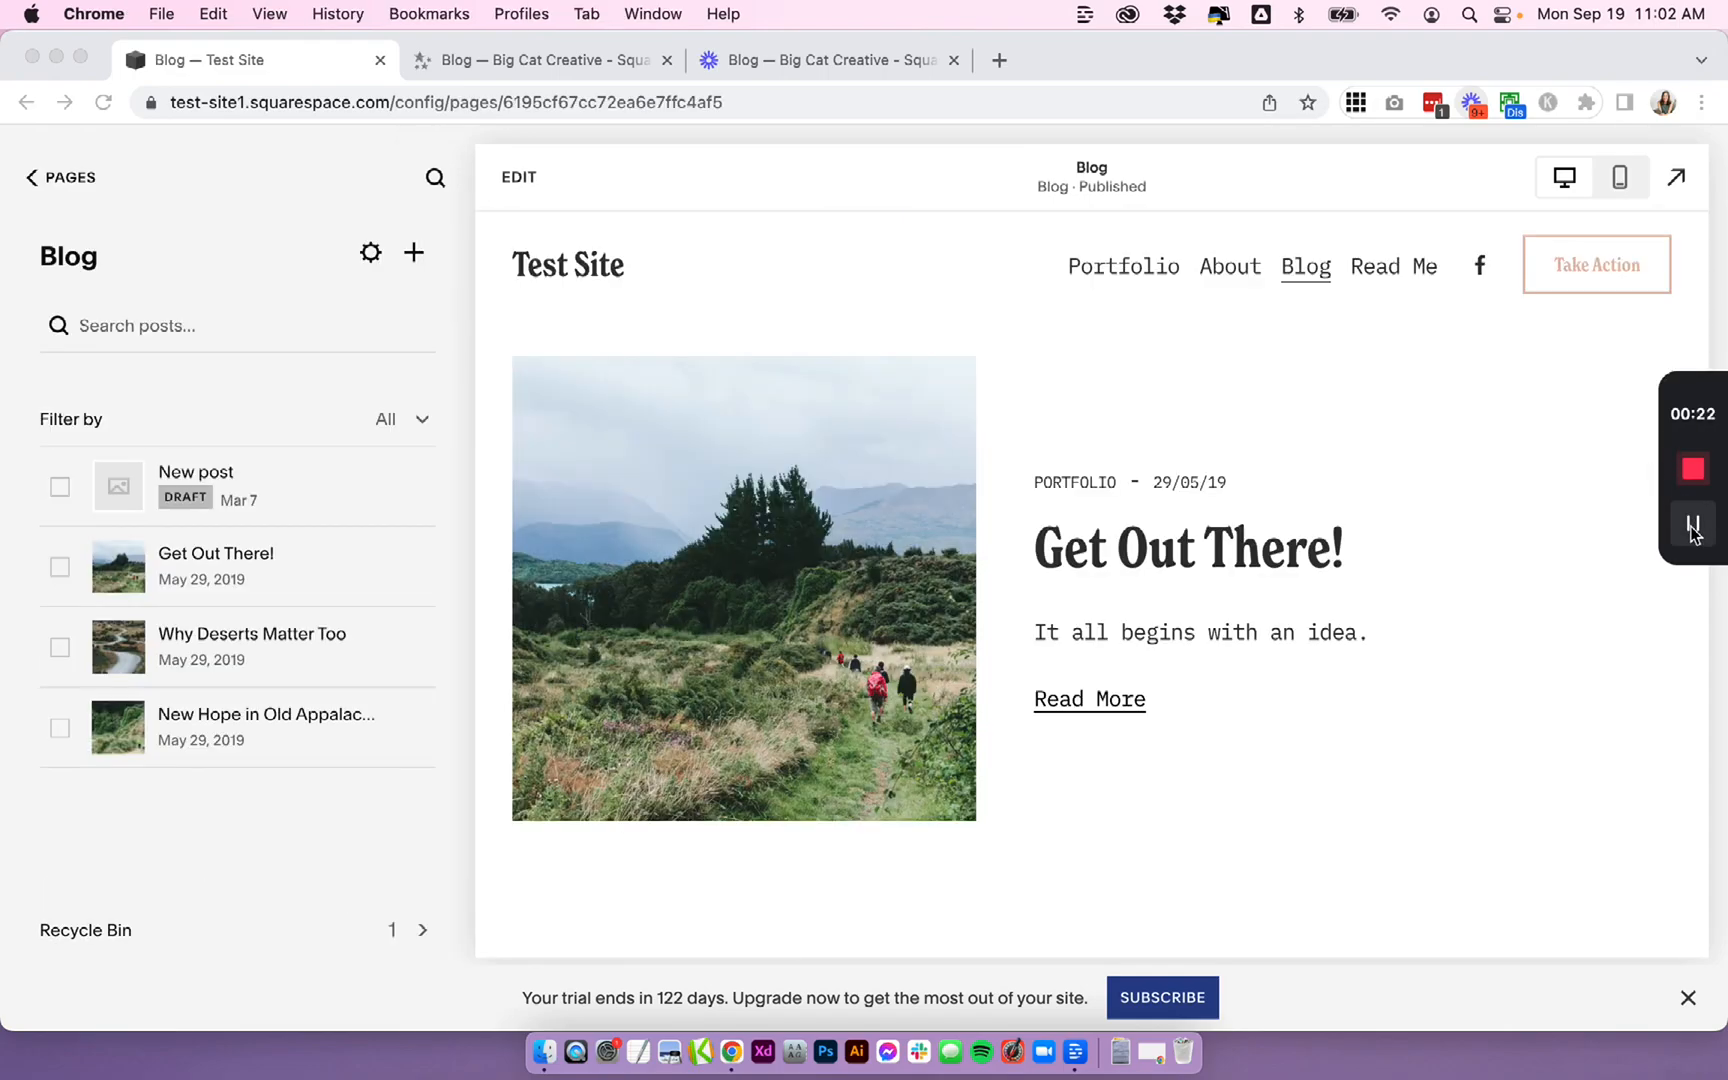
scroll(1089, 512, down, 2)
scroll(1089, 512, up, 2)
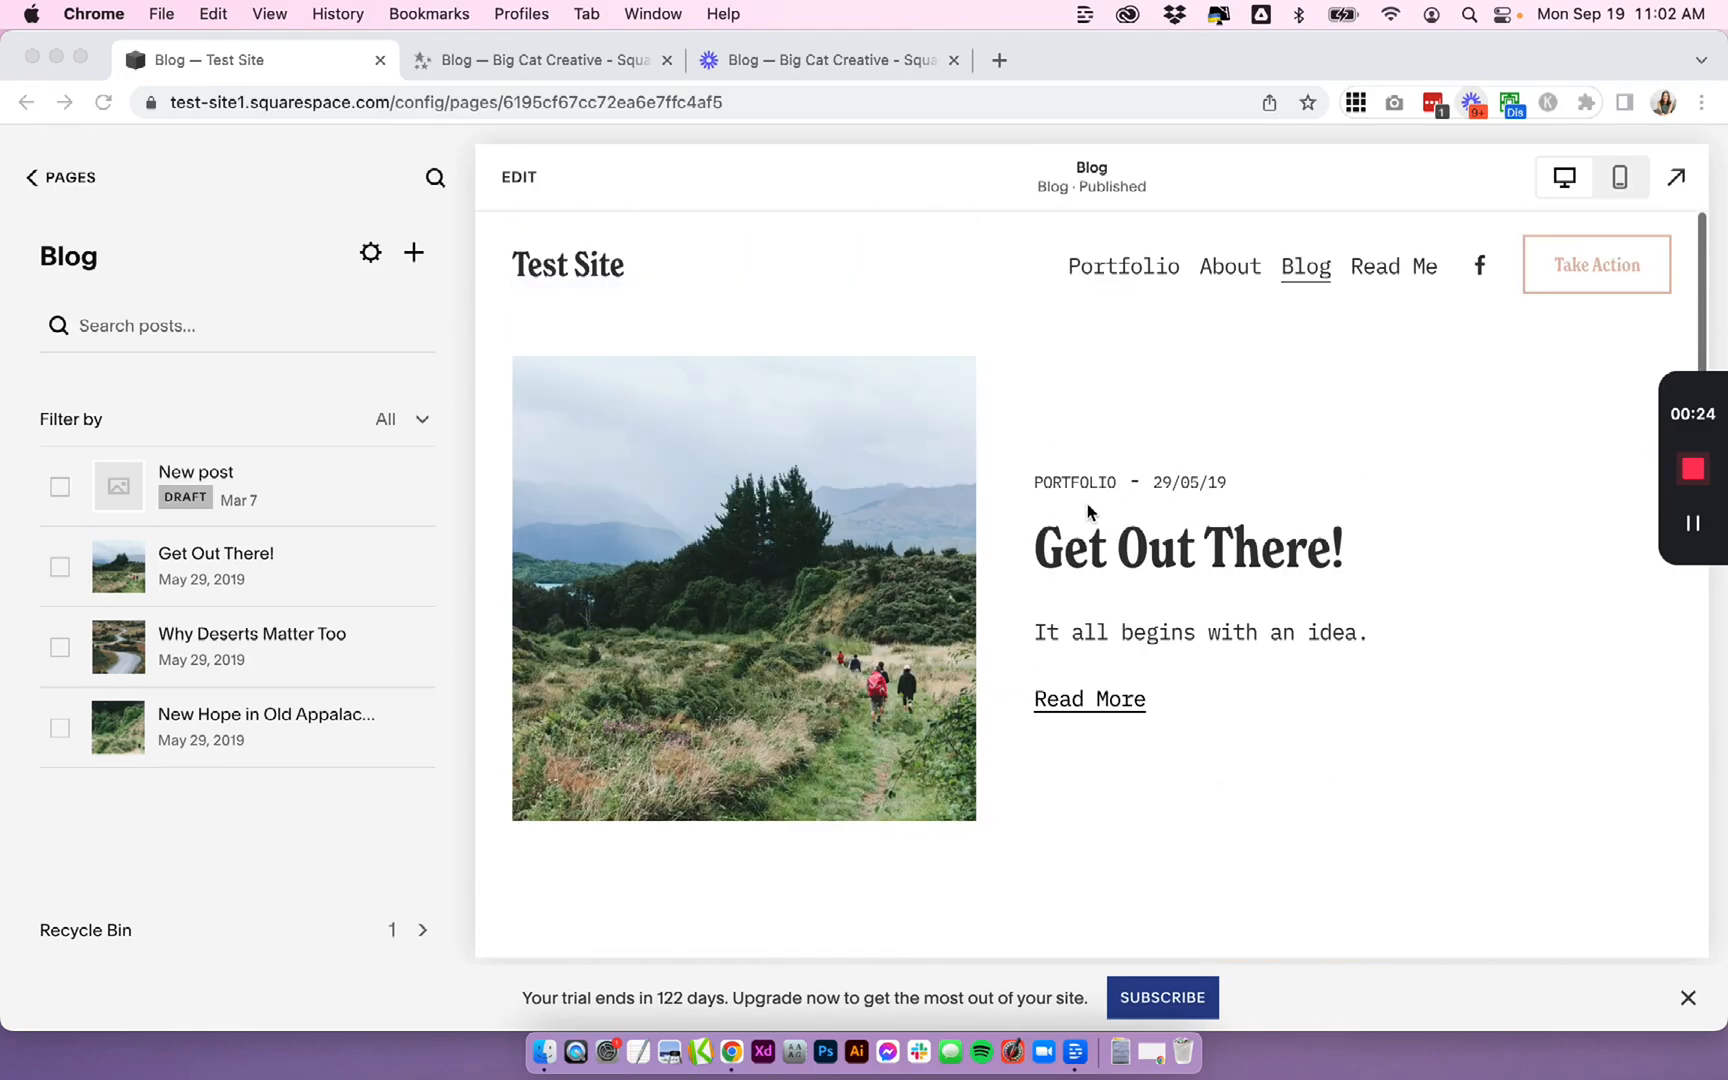
- Enter edit mode on the Blog page and open the Add a Section panel above the first post
click(893, 349)
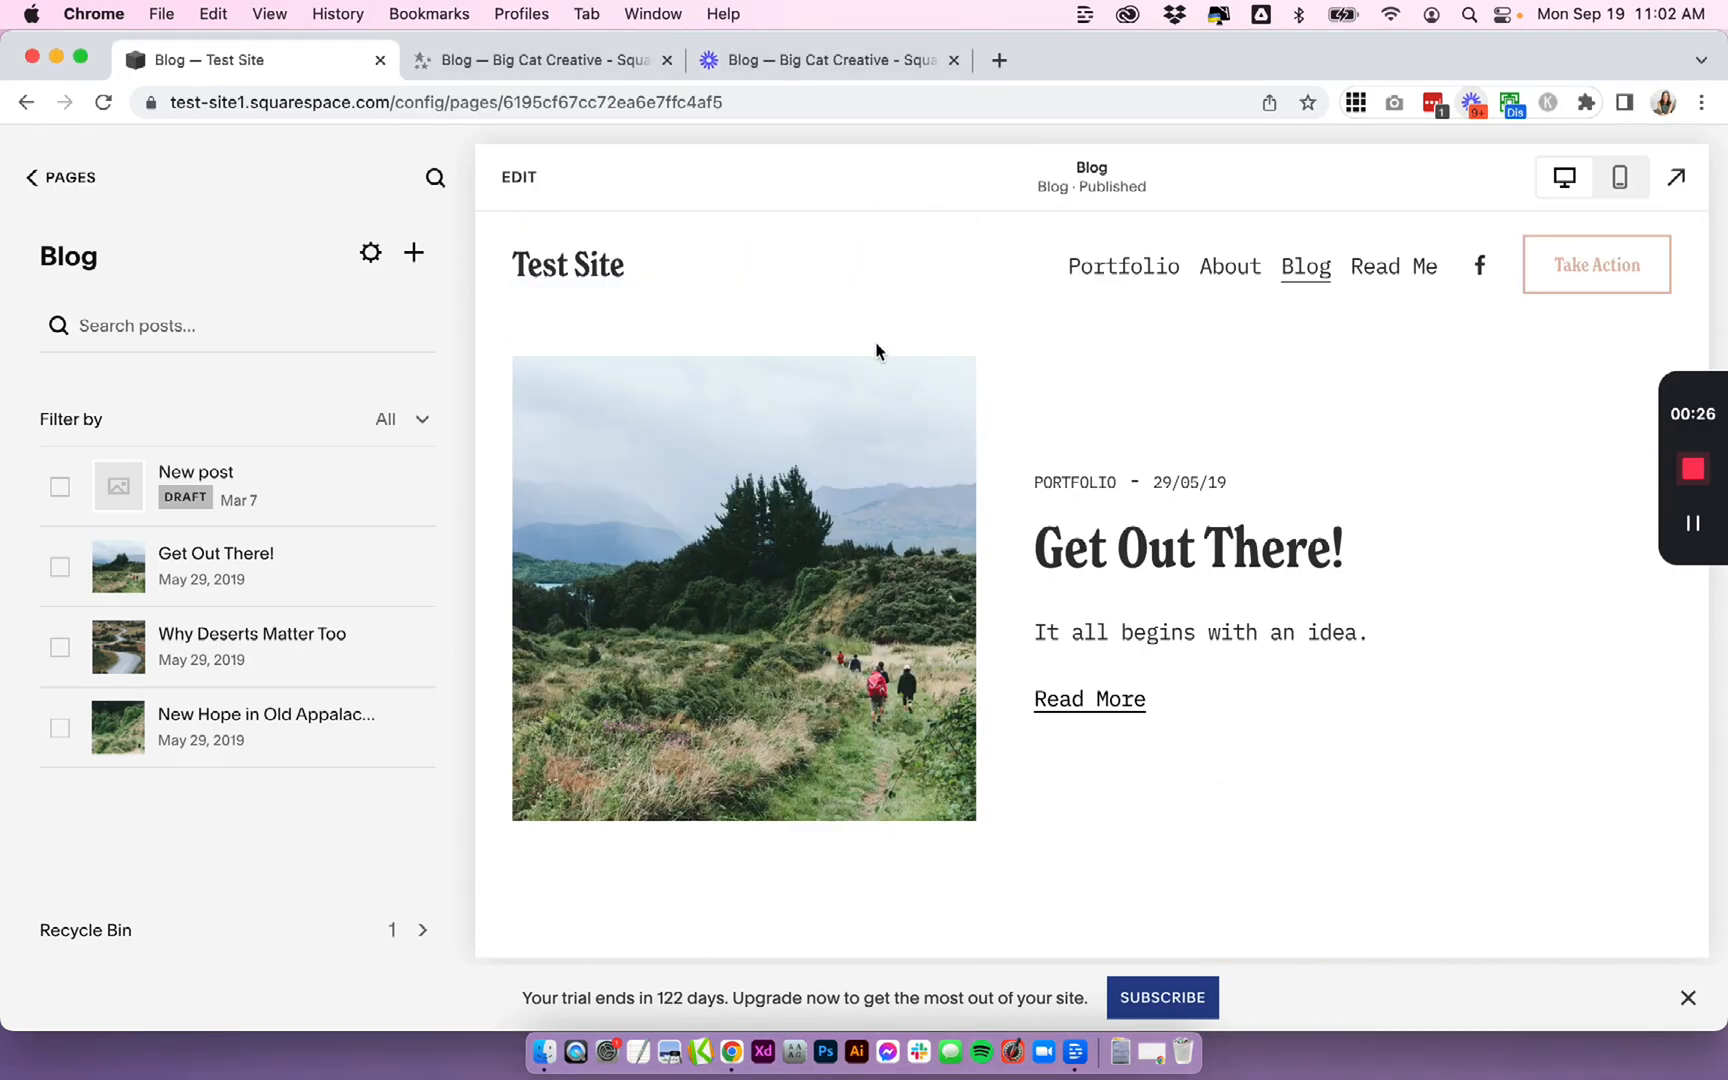
click(510, 179)
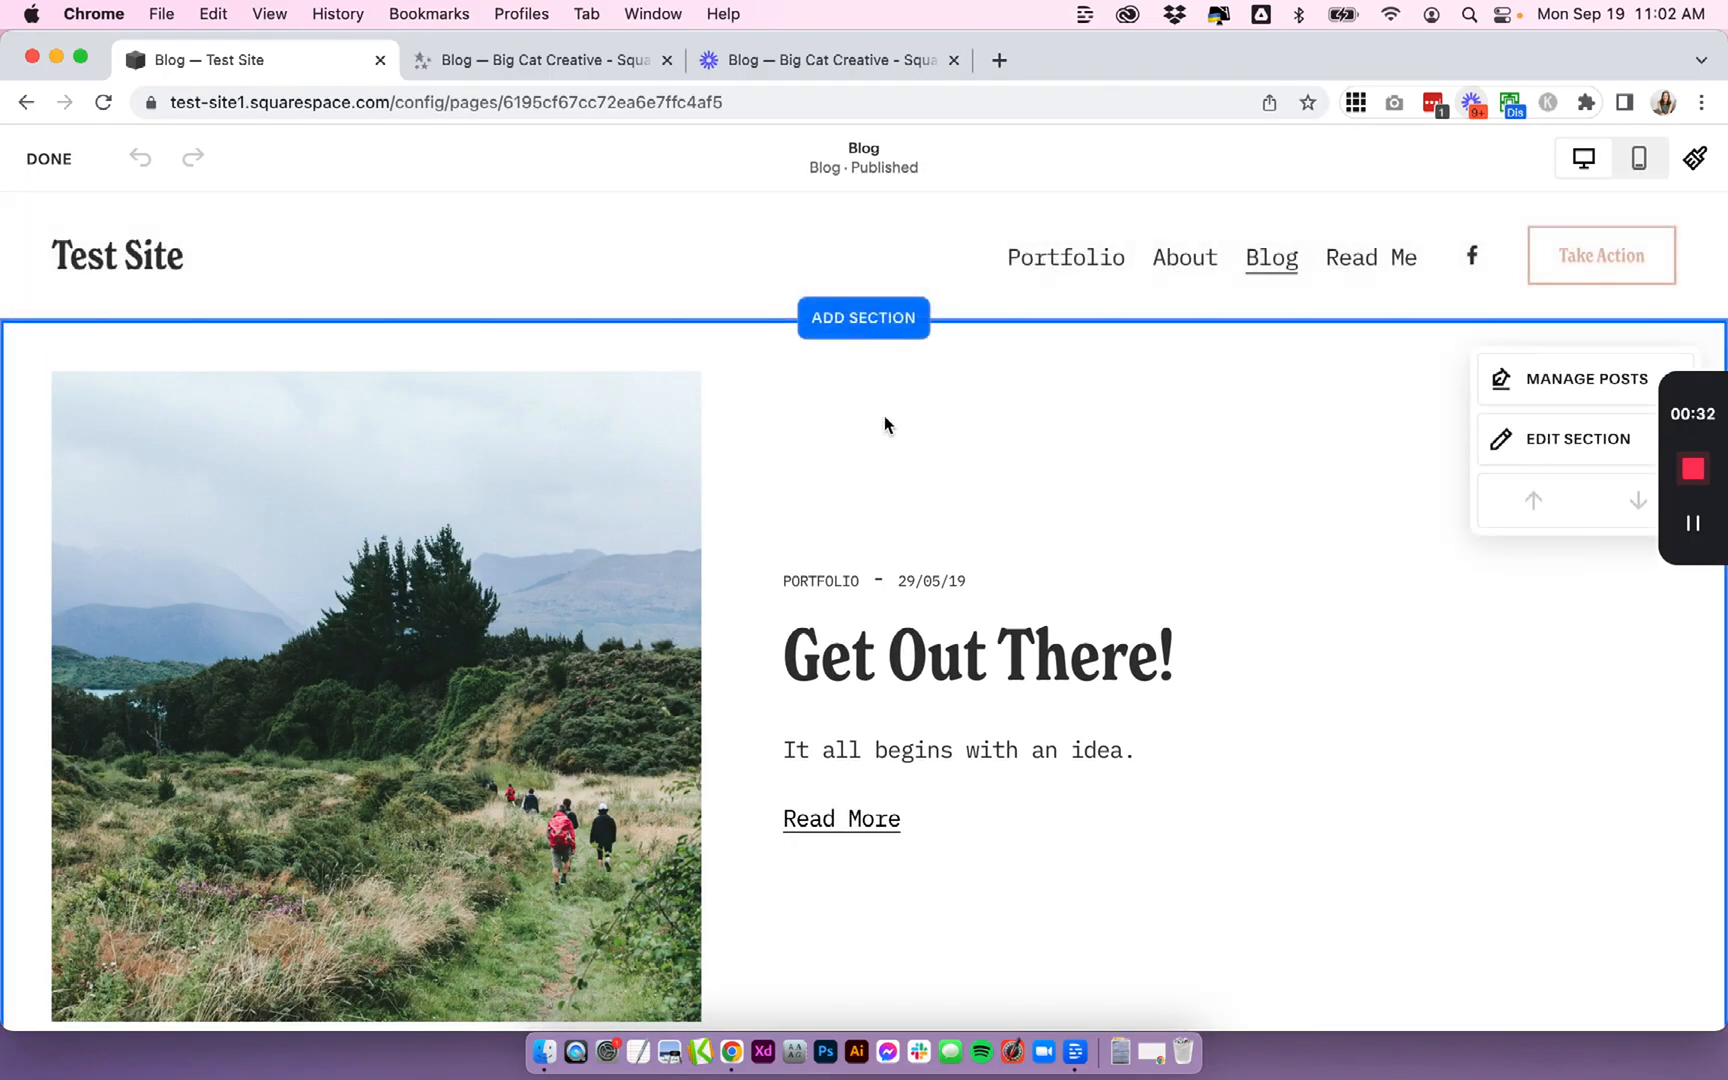
click(893, 328)
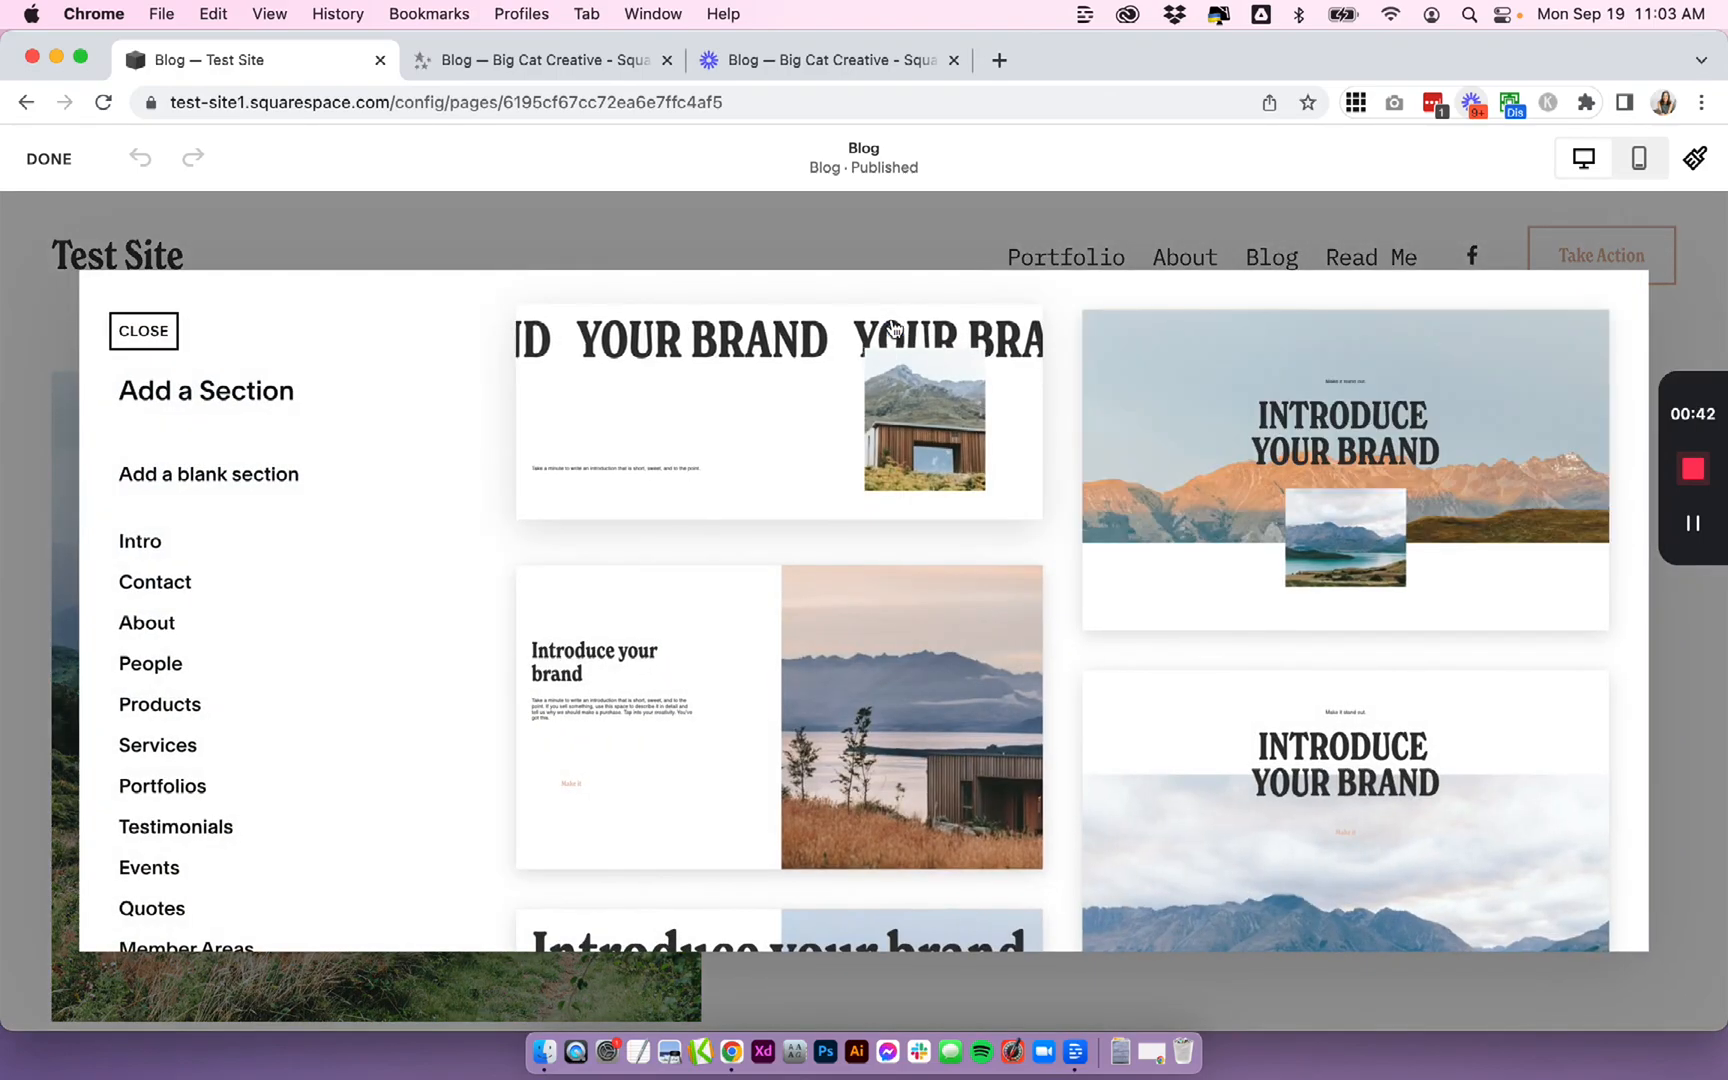
- Browse the available section layouts and view the info tip for a layout
scroll(280, 570, down, 10)
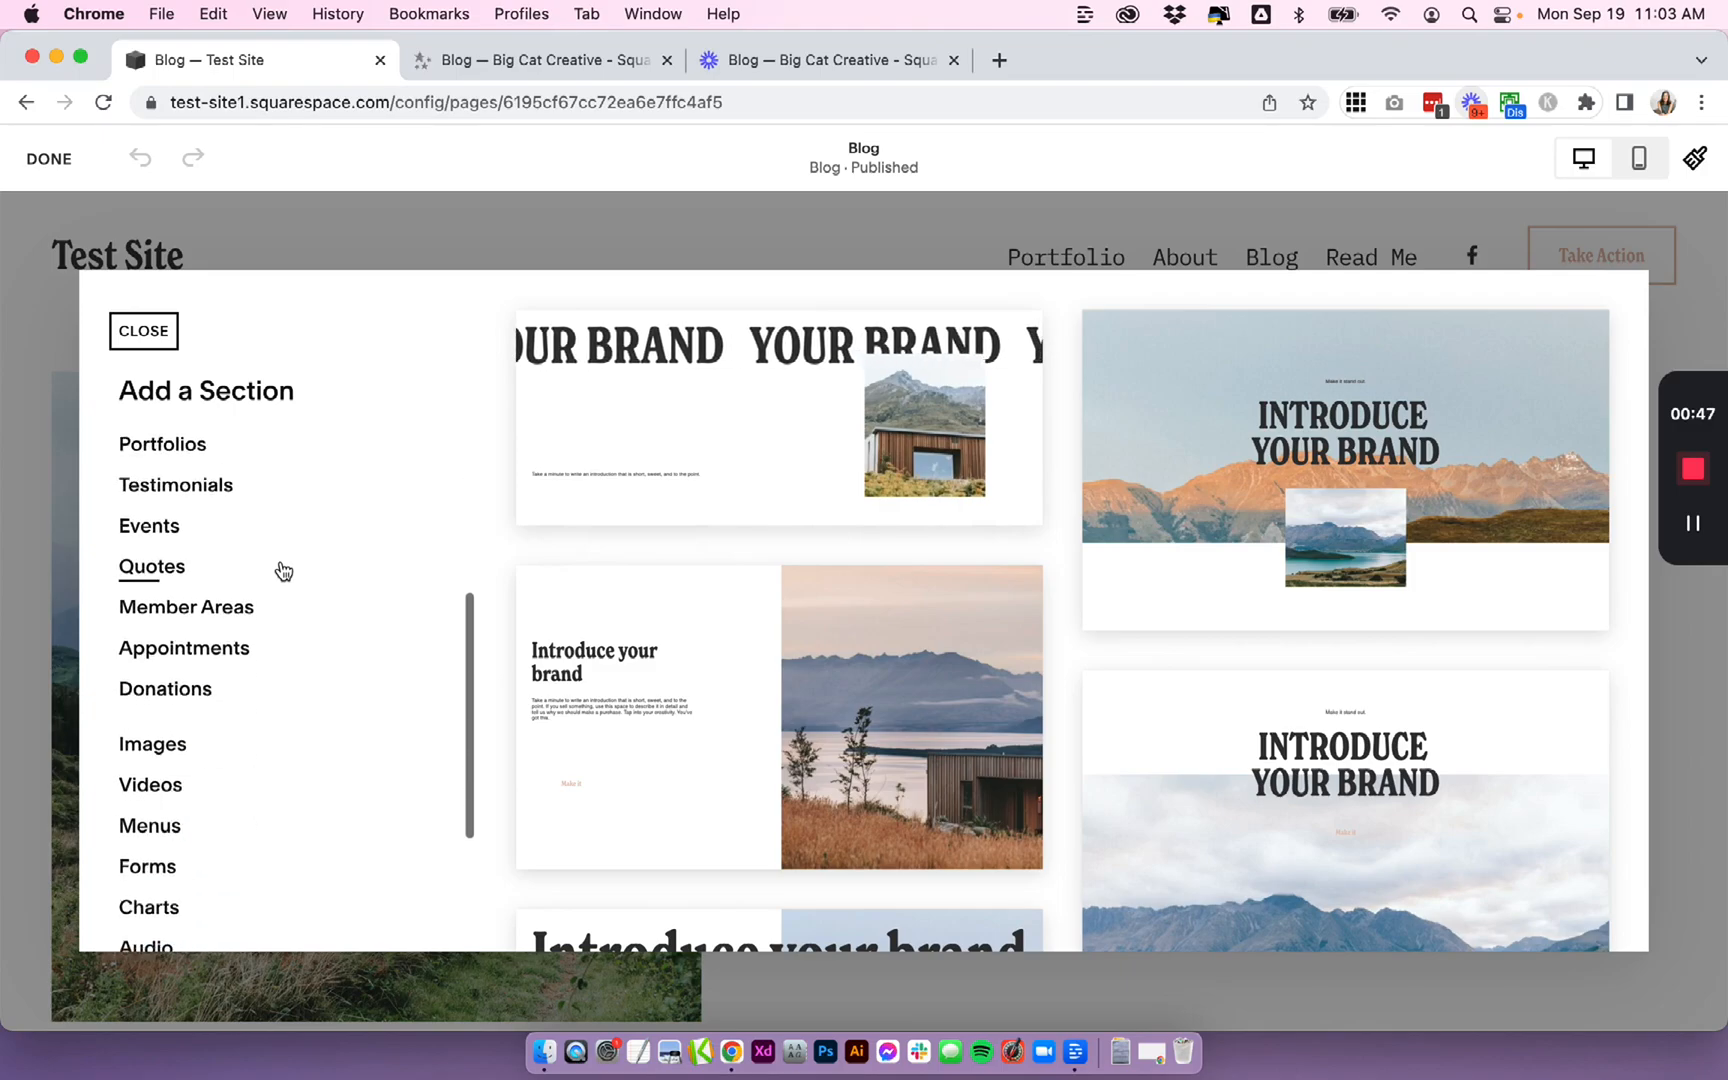
scroll(284, 571, up, 10)
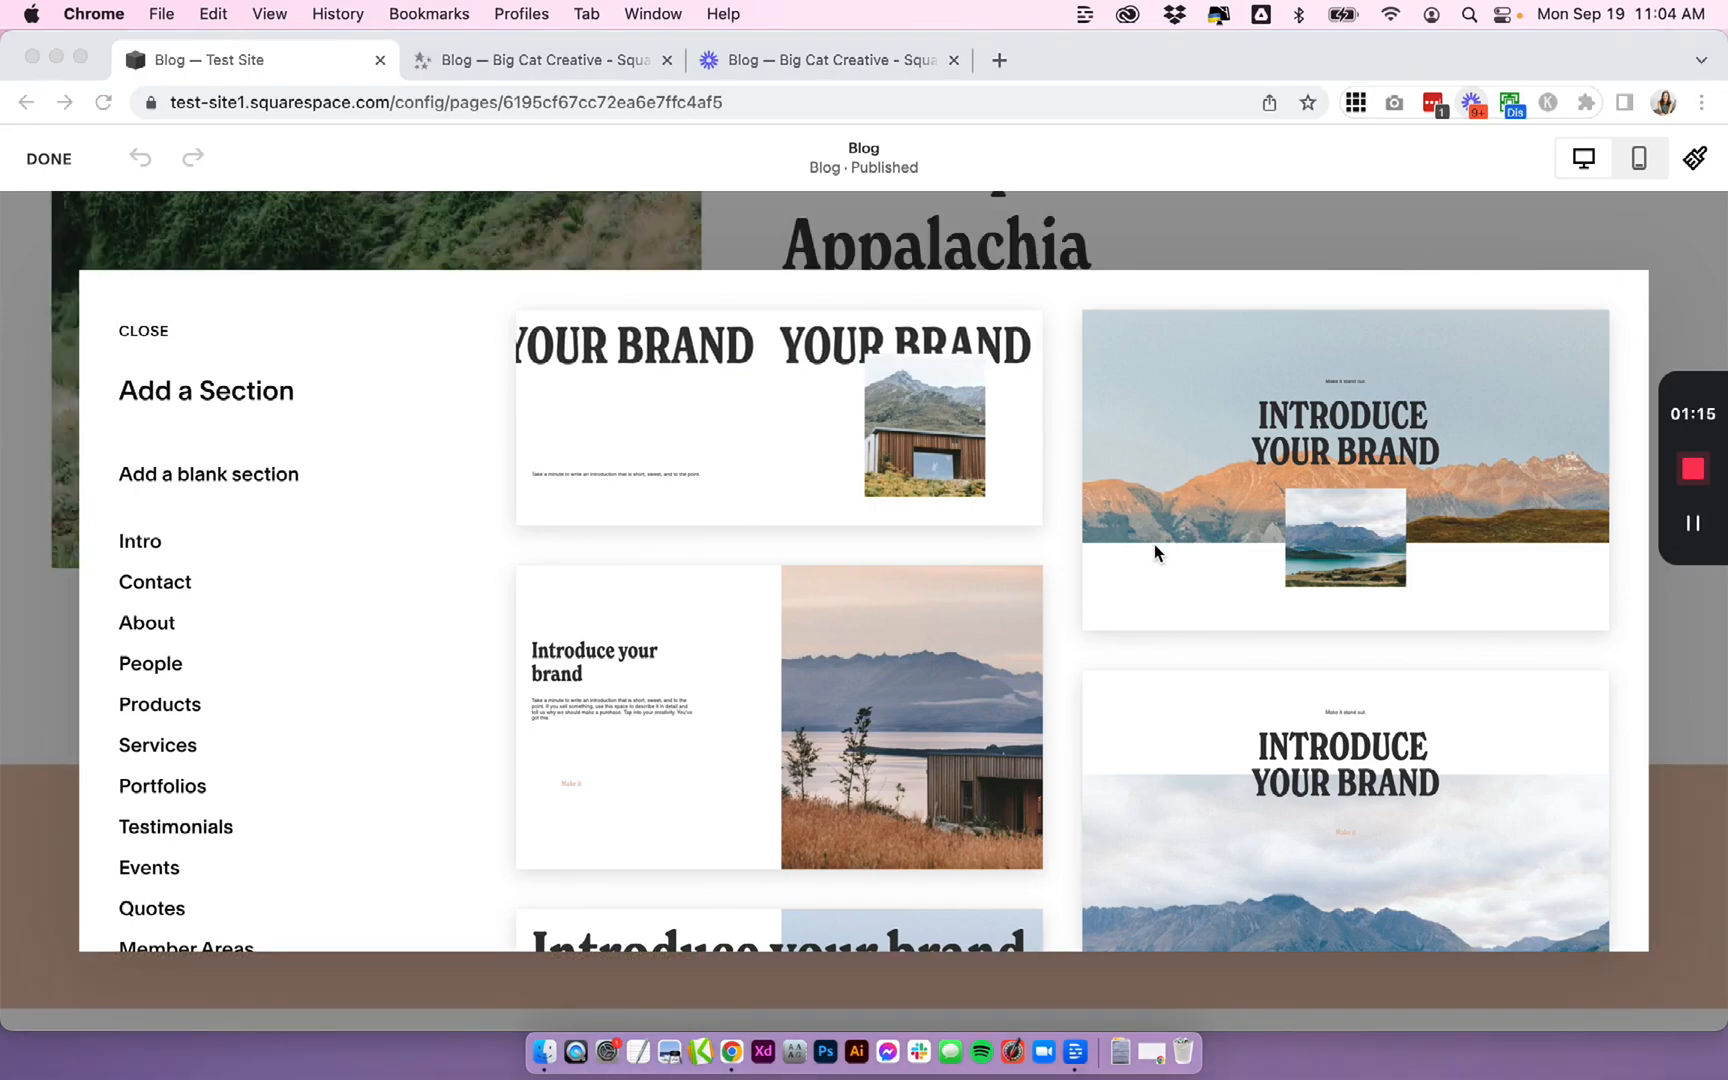
scroll(1058, 552, down, 4)
scroll(1058, 551, down, 10)
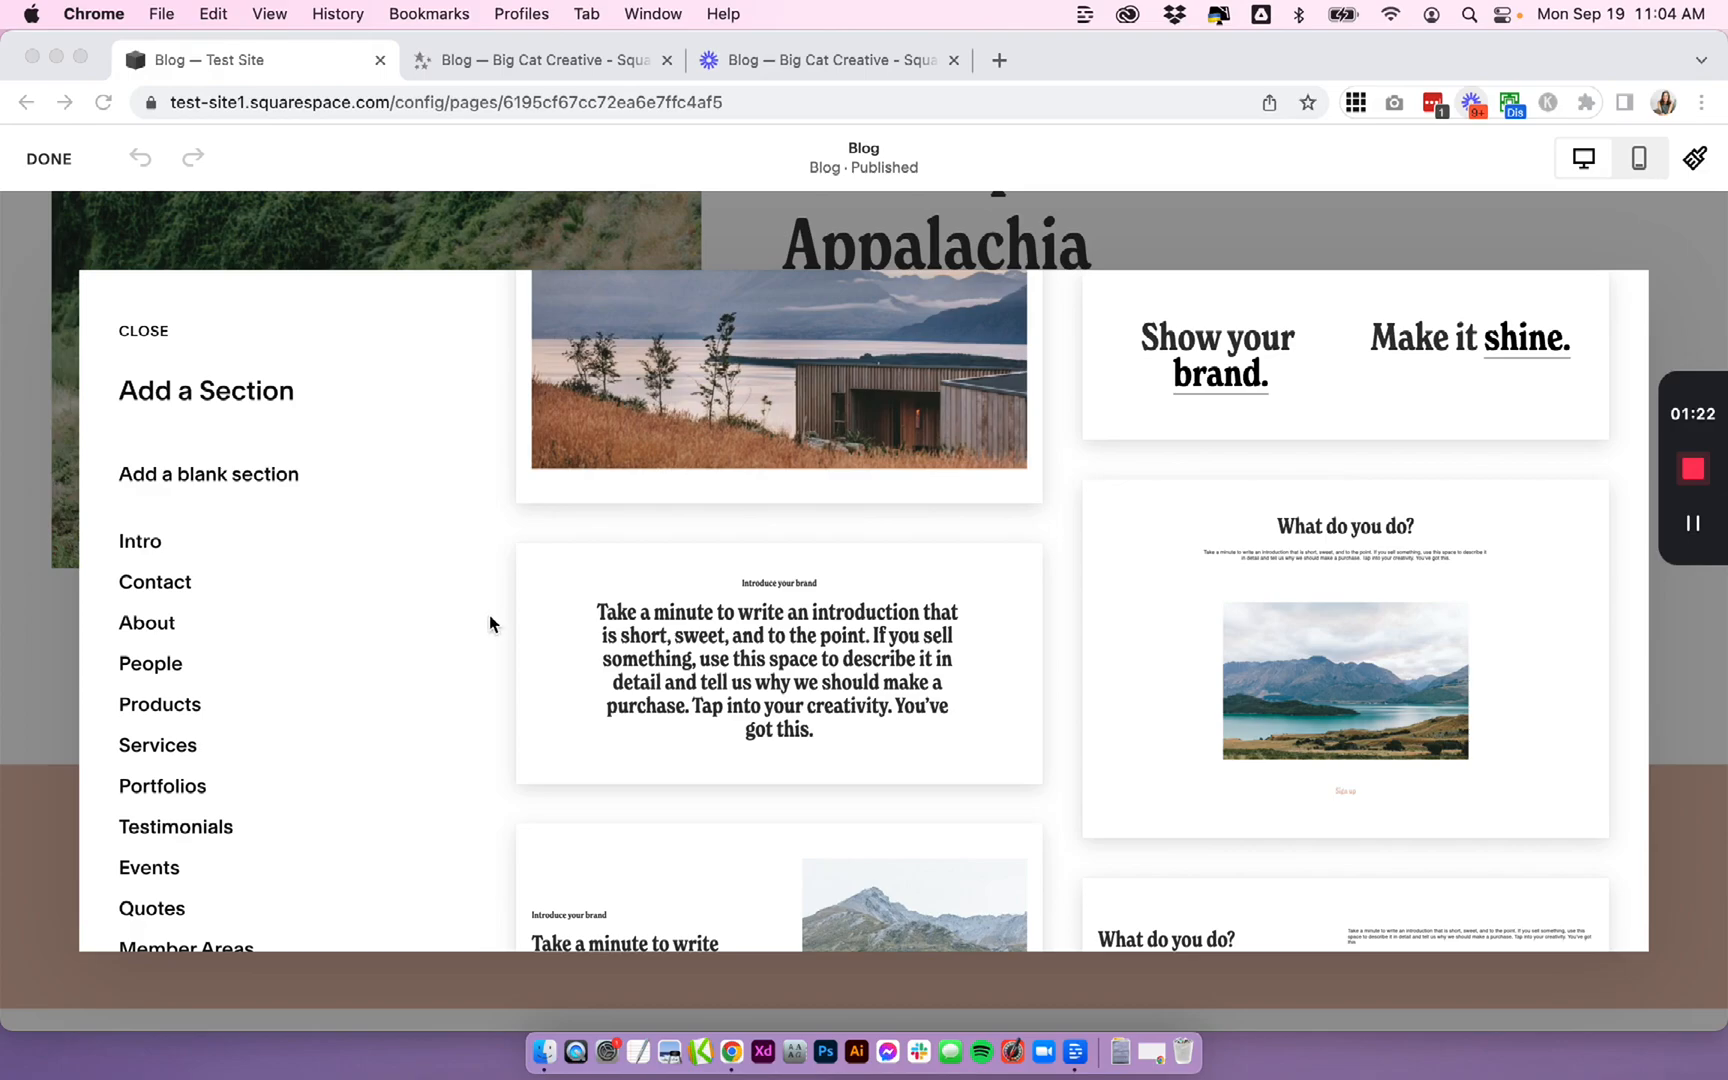
scroll(655, 606, down, 6)
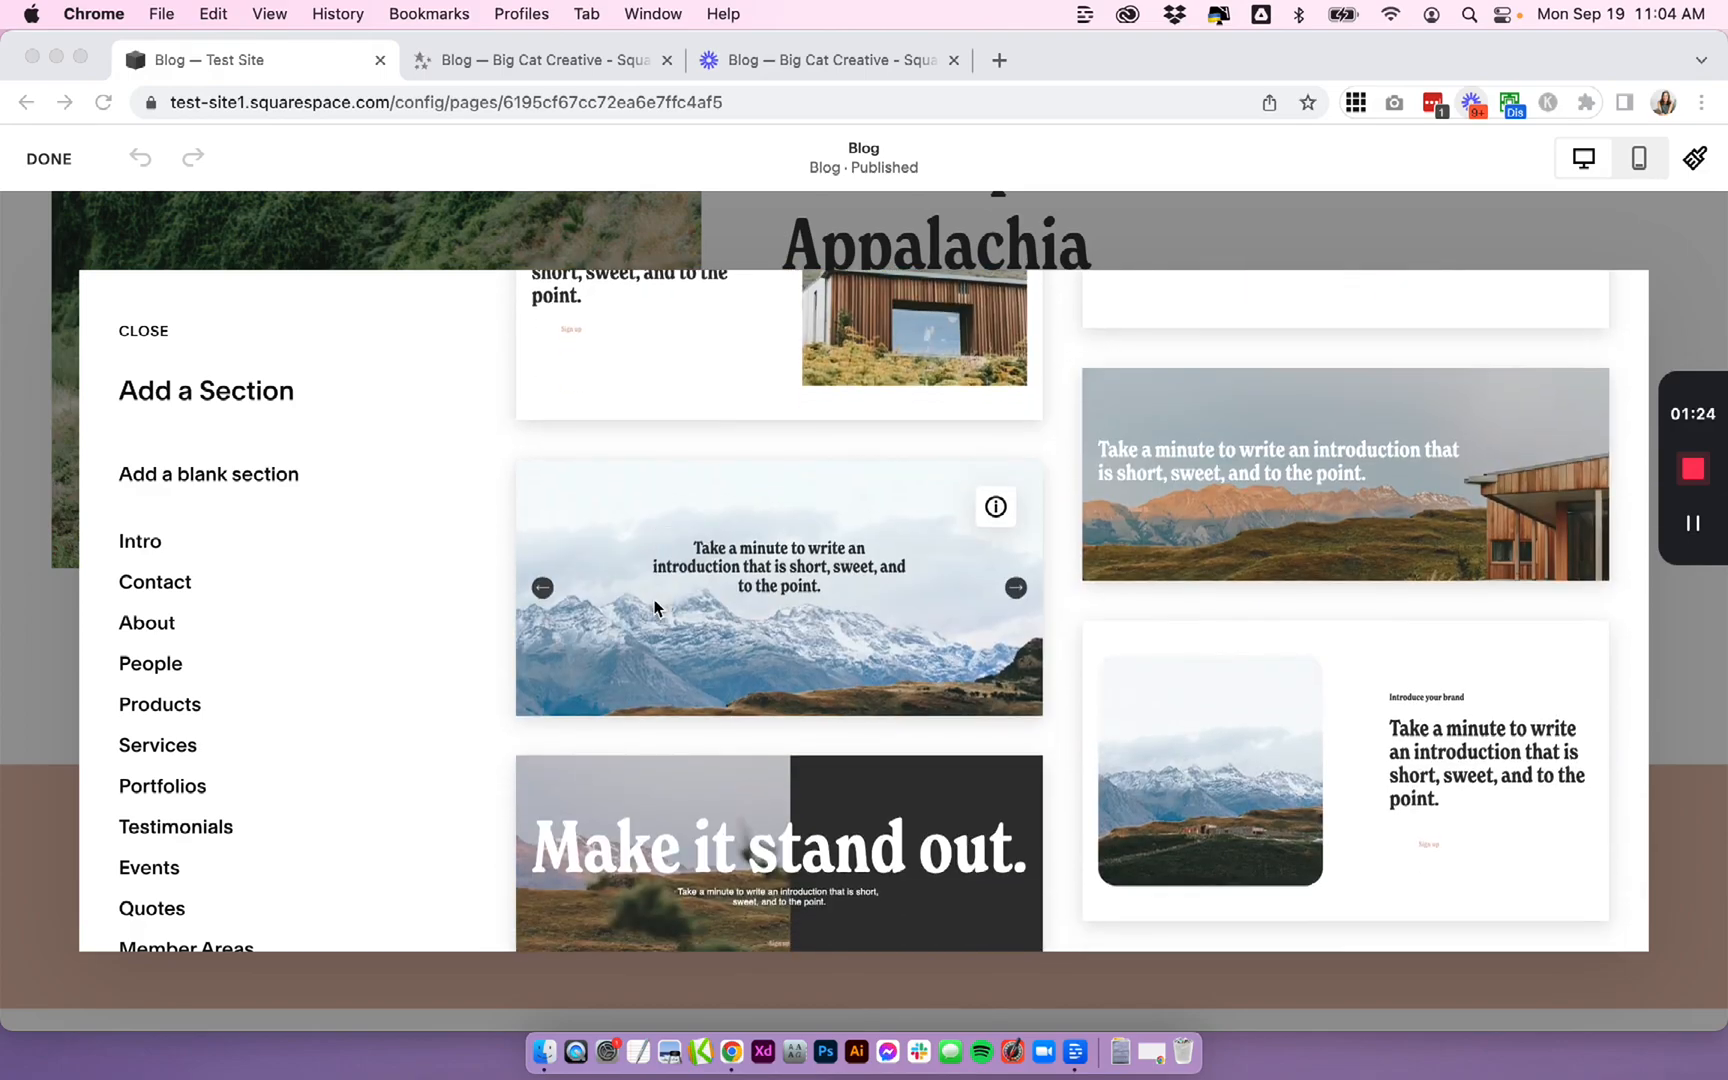
click(992, 508)
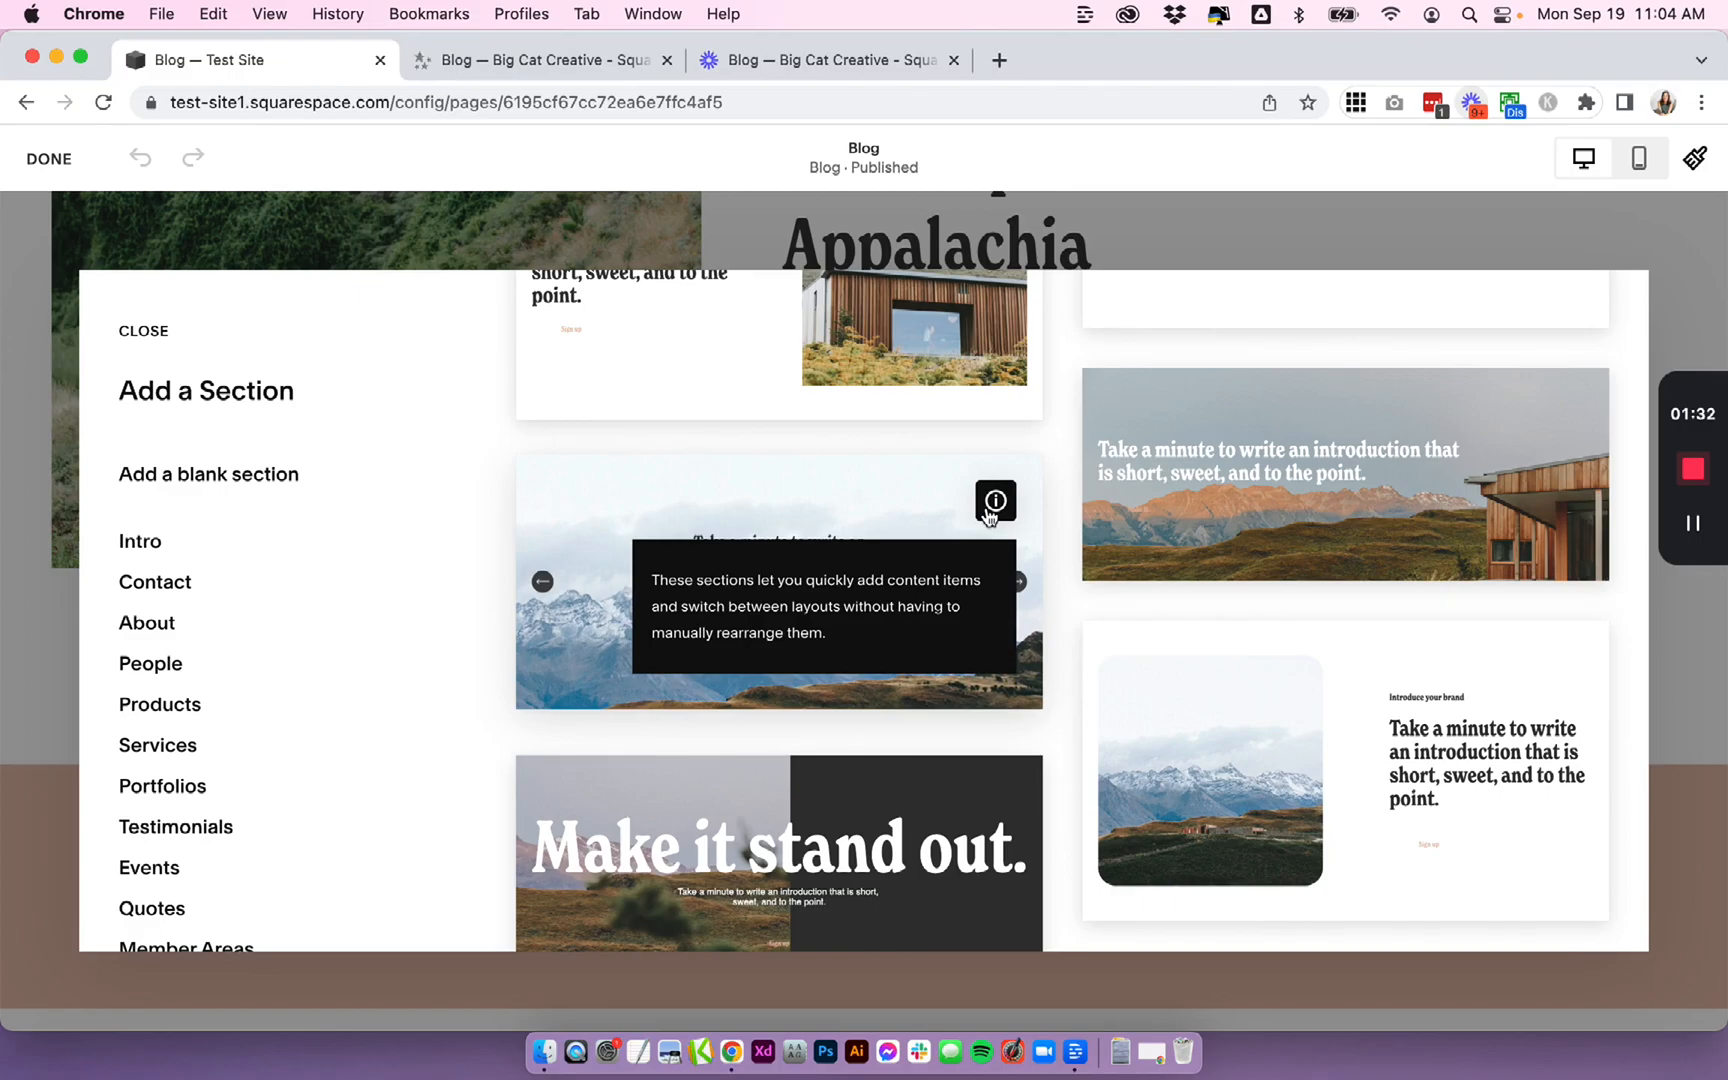
scroll(1612, 547, down, 3)
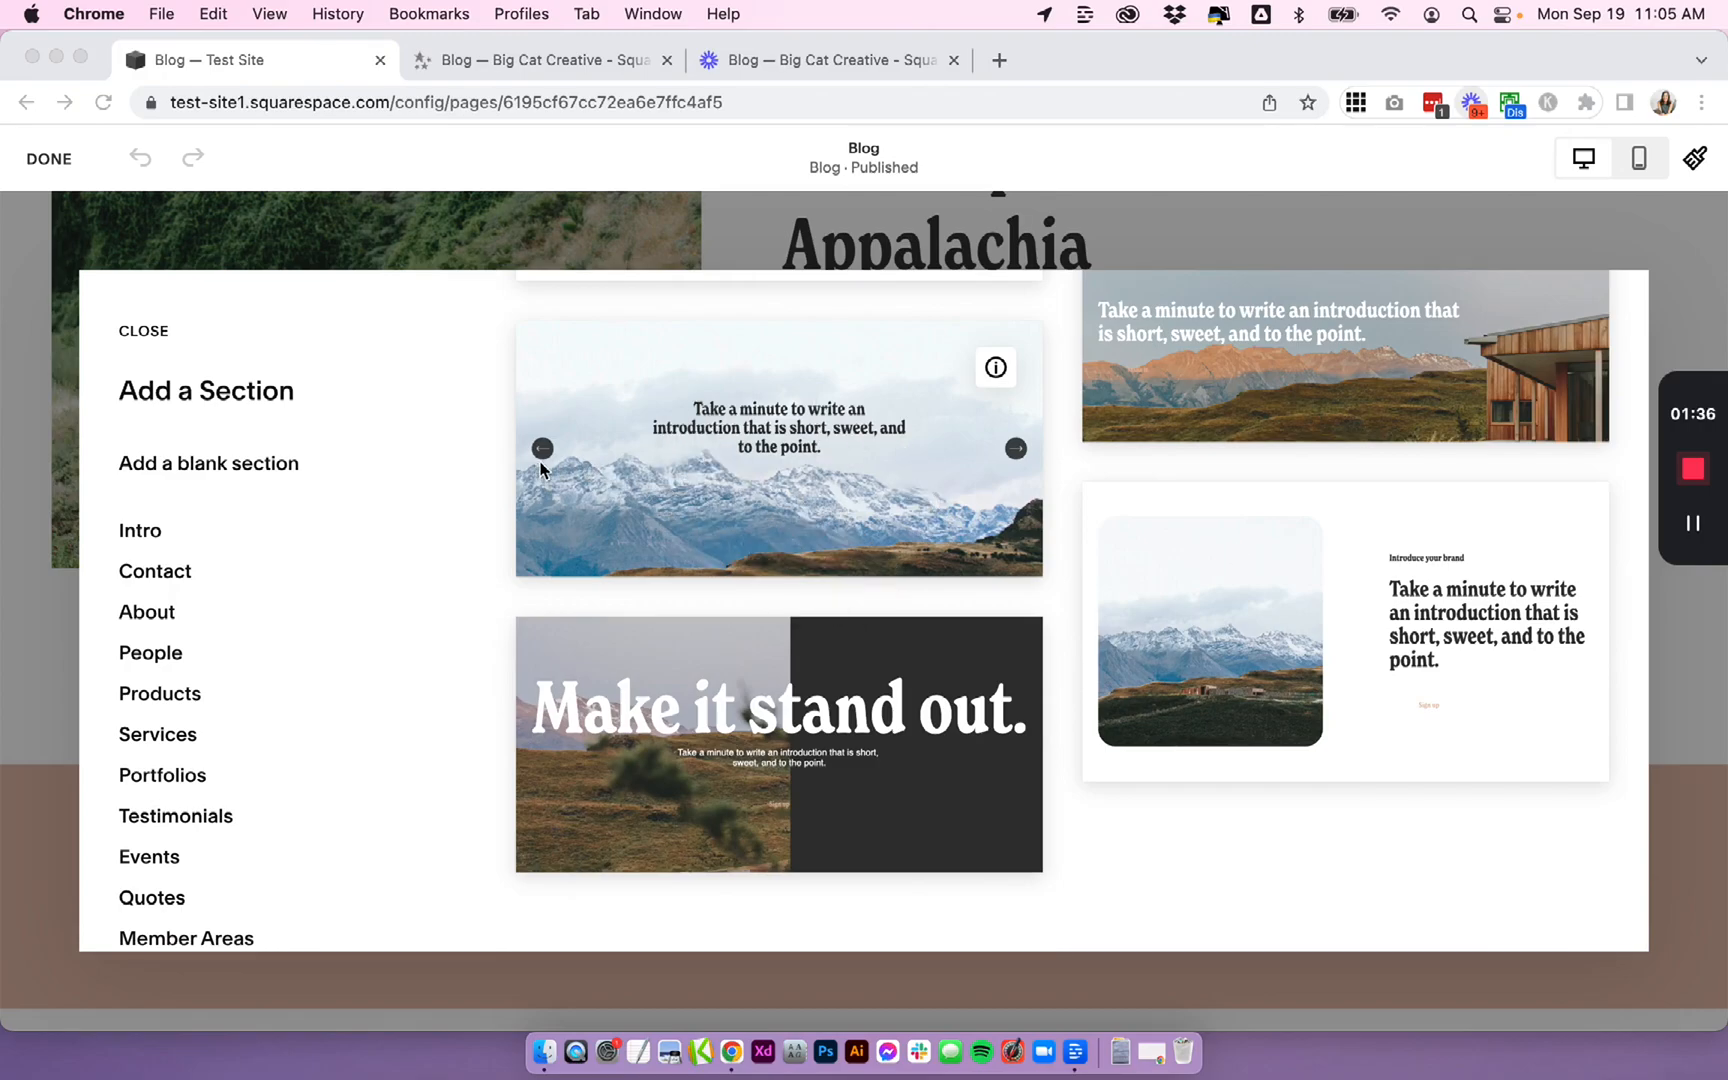
- Browse the People section layouts
click(163, 659)
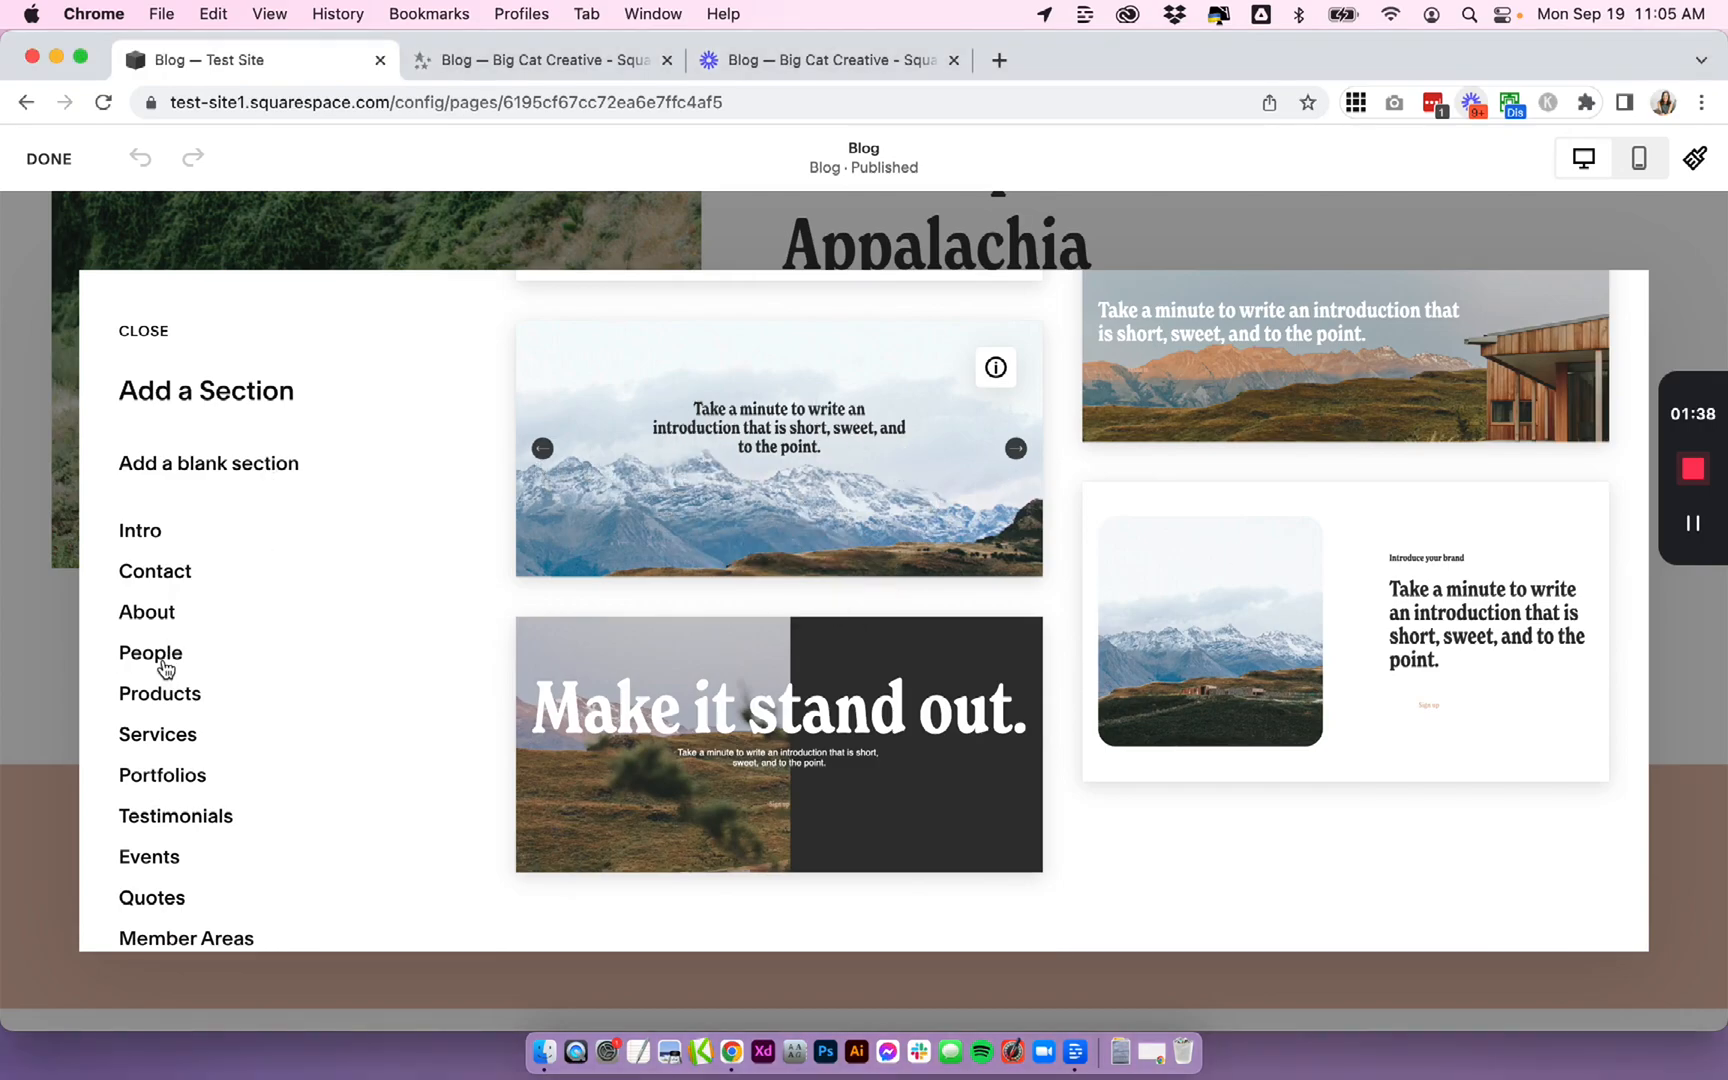
click(153, 659)
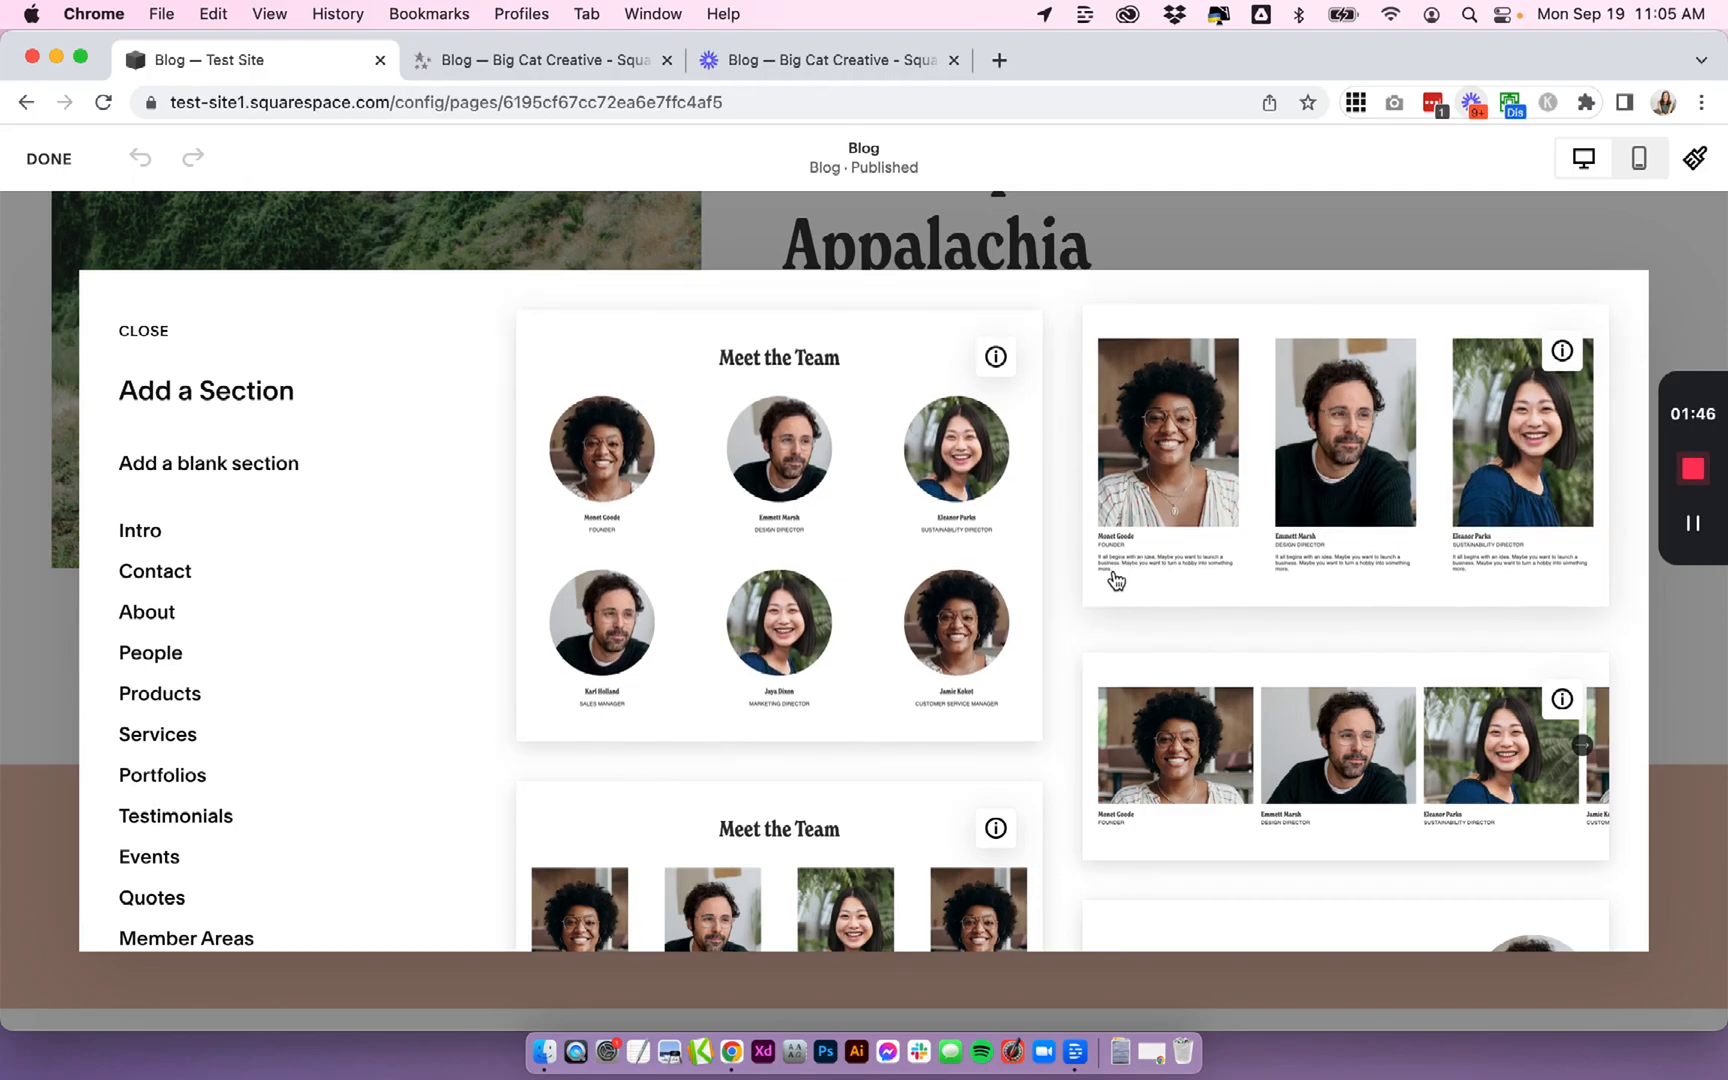
scroll(1285, 612, down, 3)
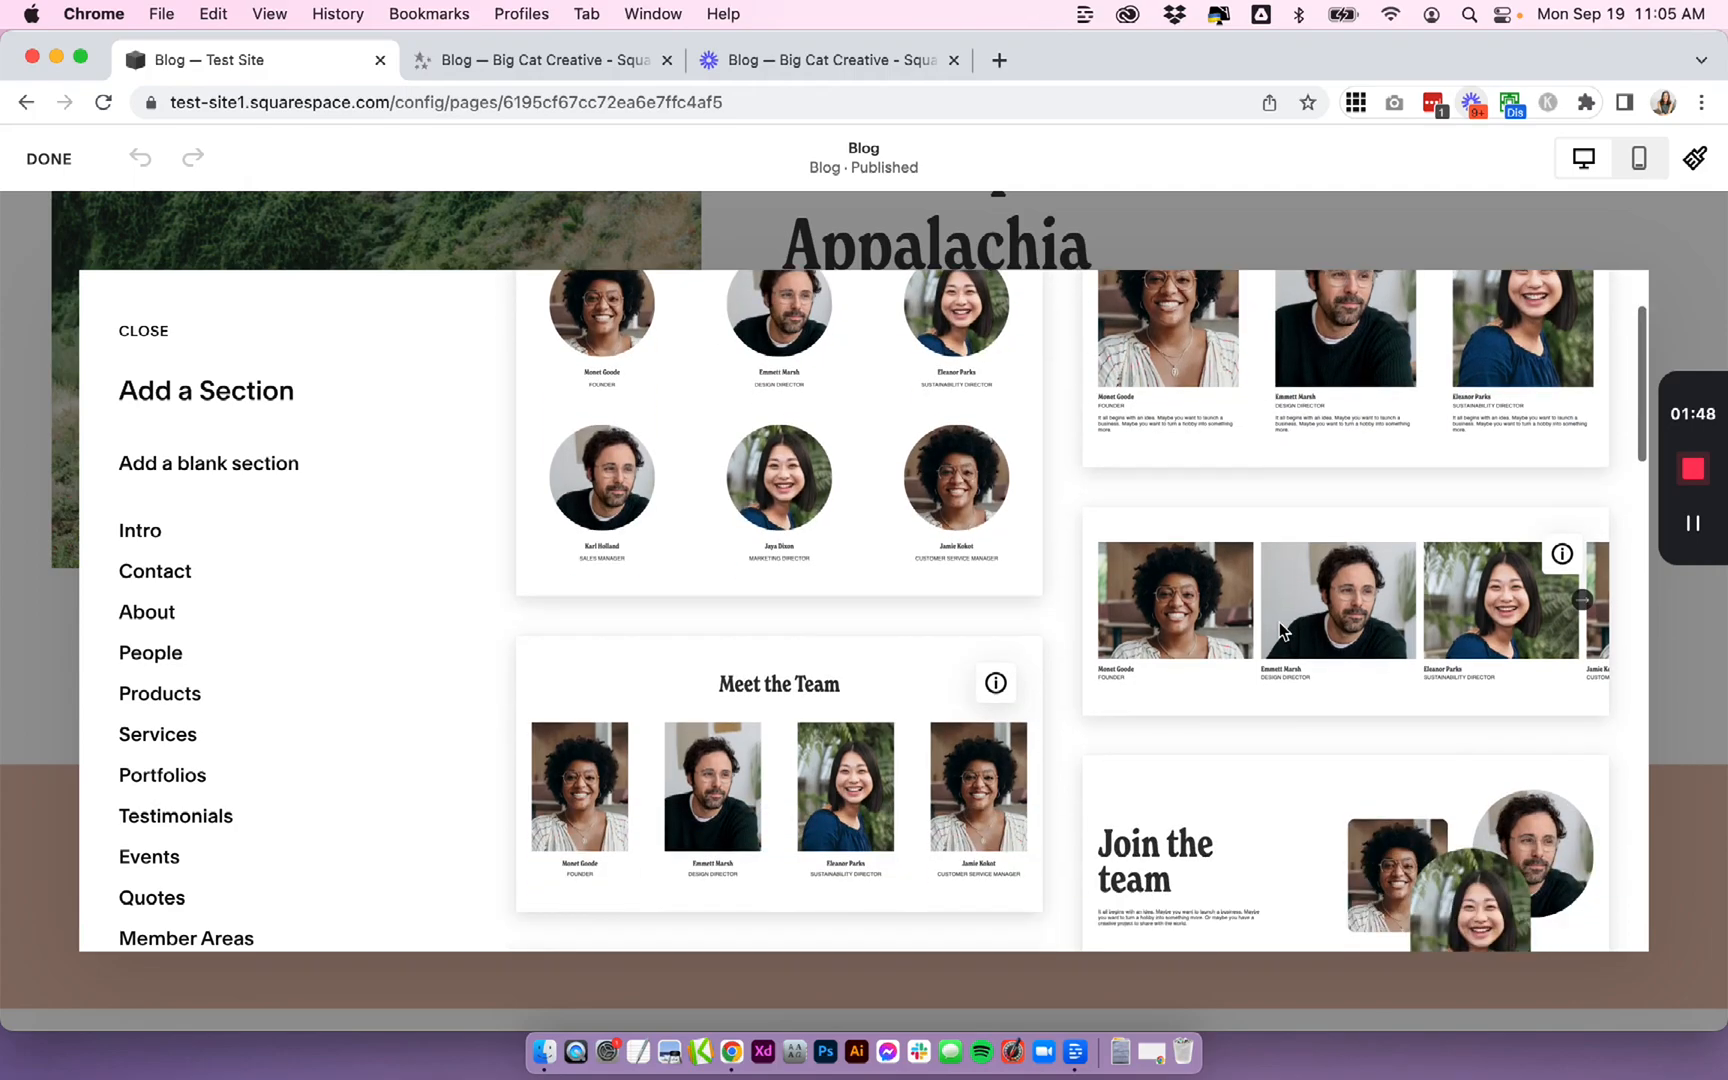
scroll(1278, 622, down, 2)
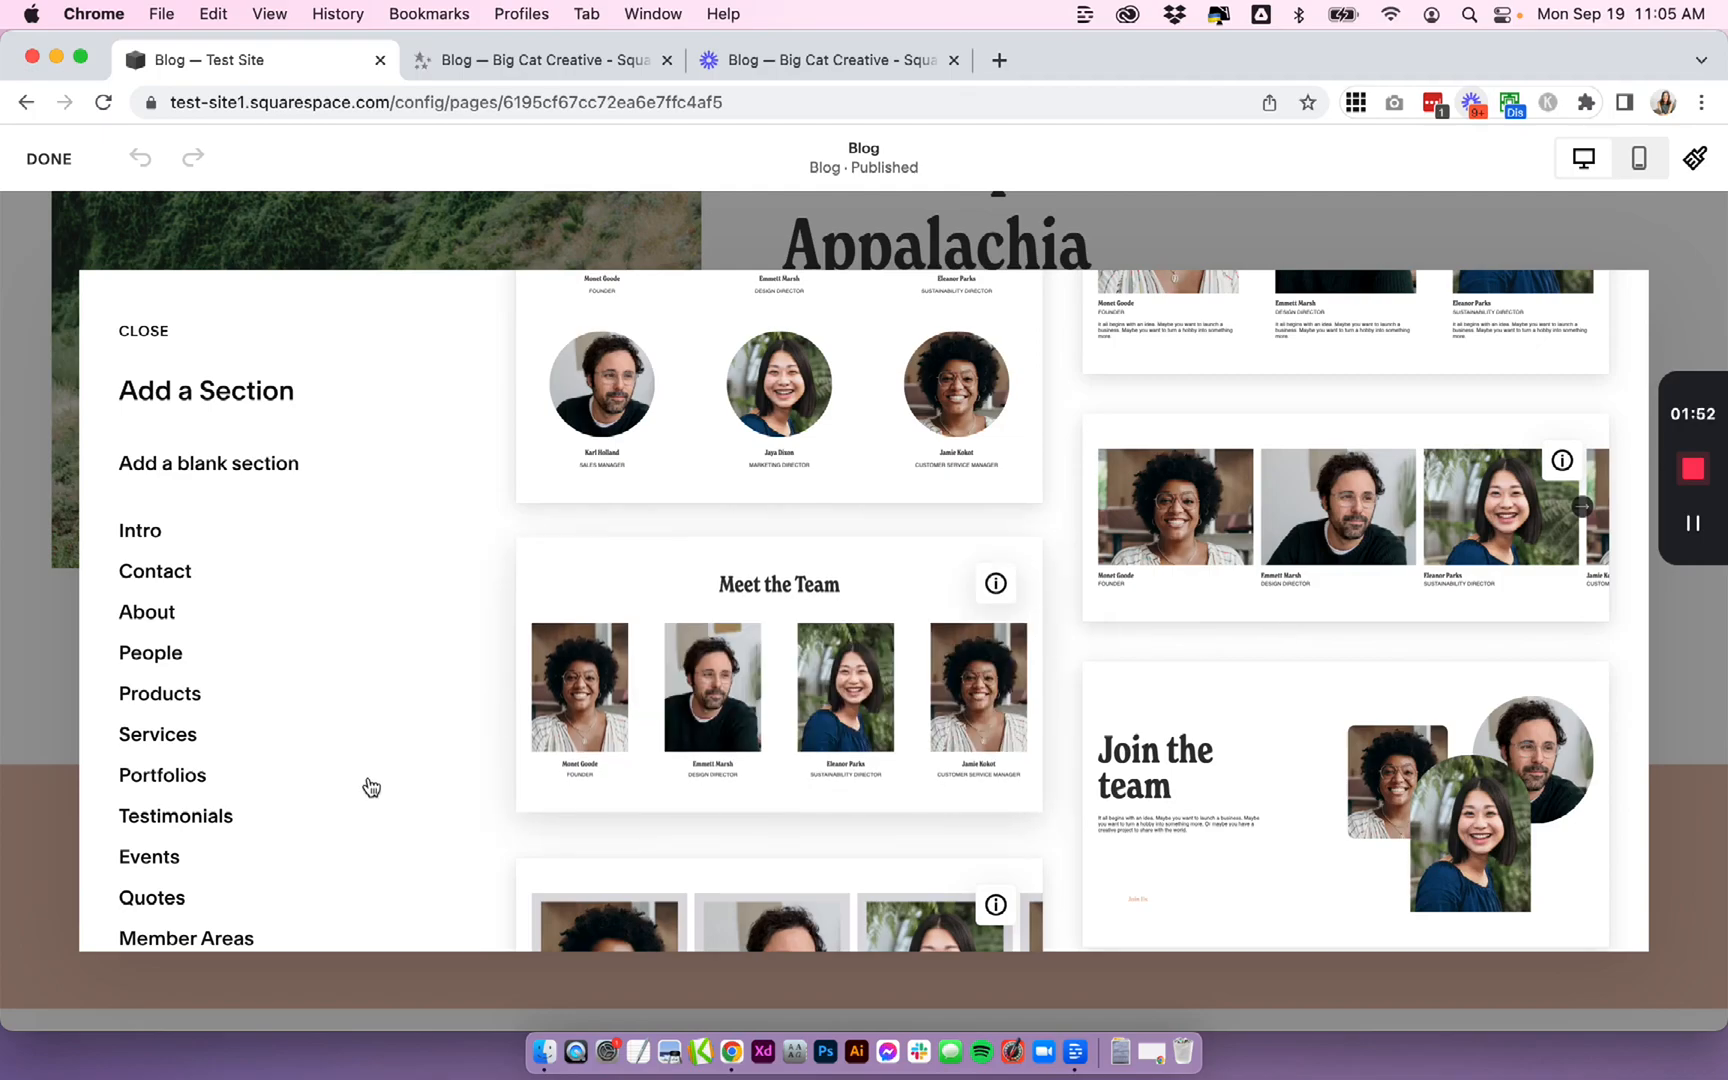
scroll(350, 818, down, 10)
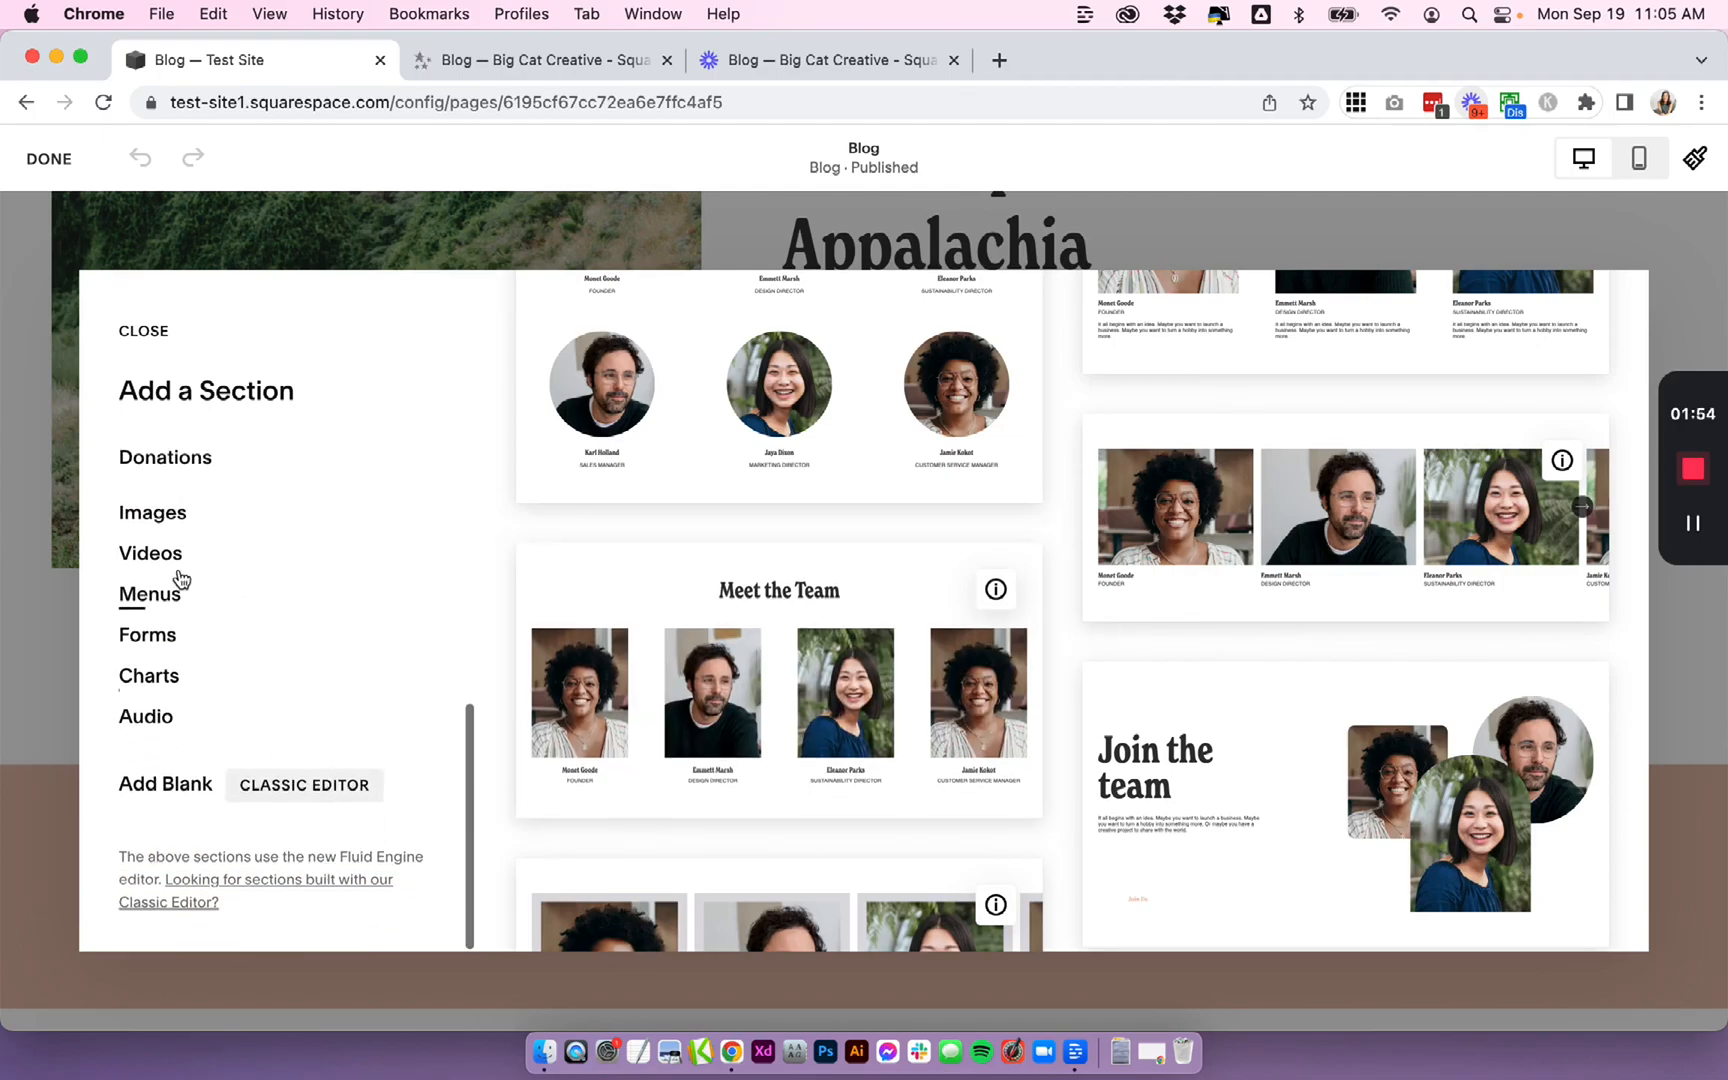
- Browse the Images section layouts and their info tip
click(163, 527)
mouse_move(987, 355)
mouse_move(1566, 355)
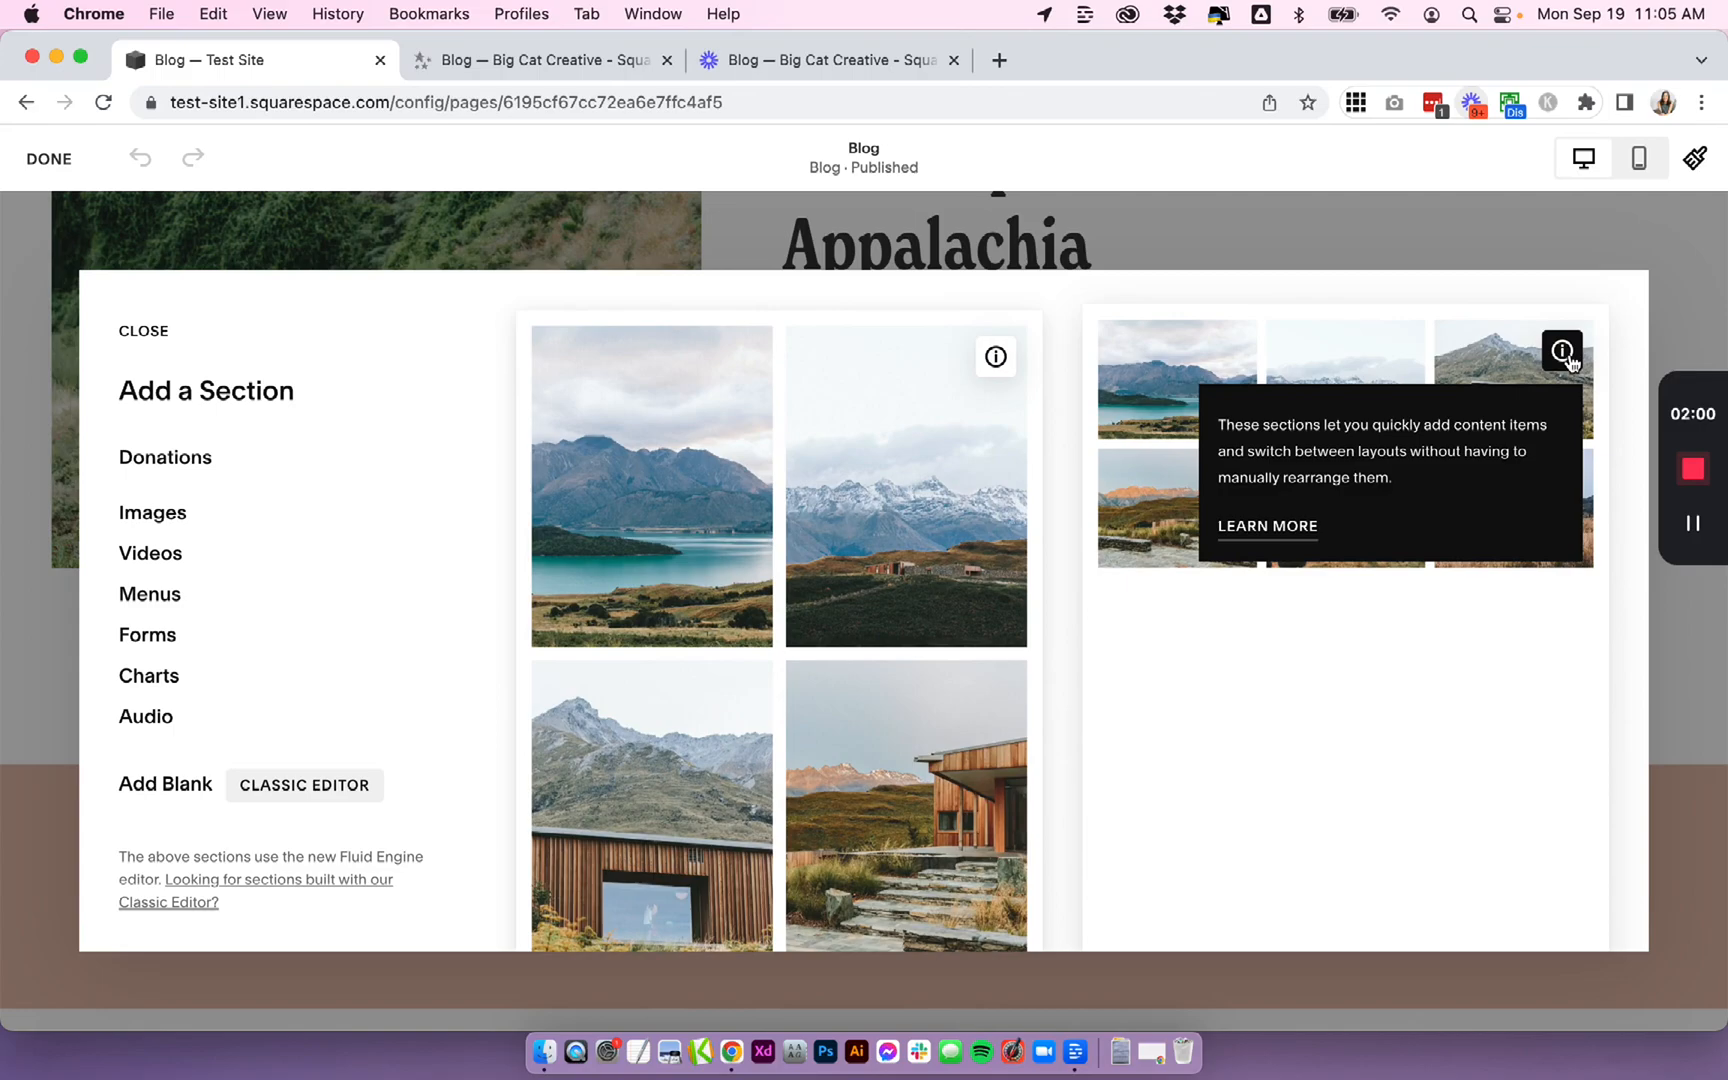
scroll(953, 744, down, 5)
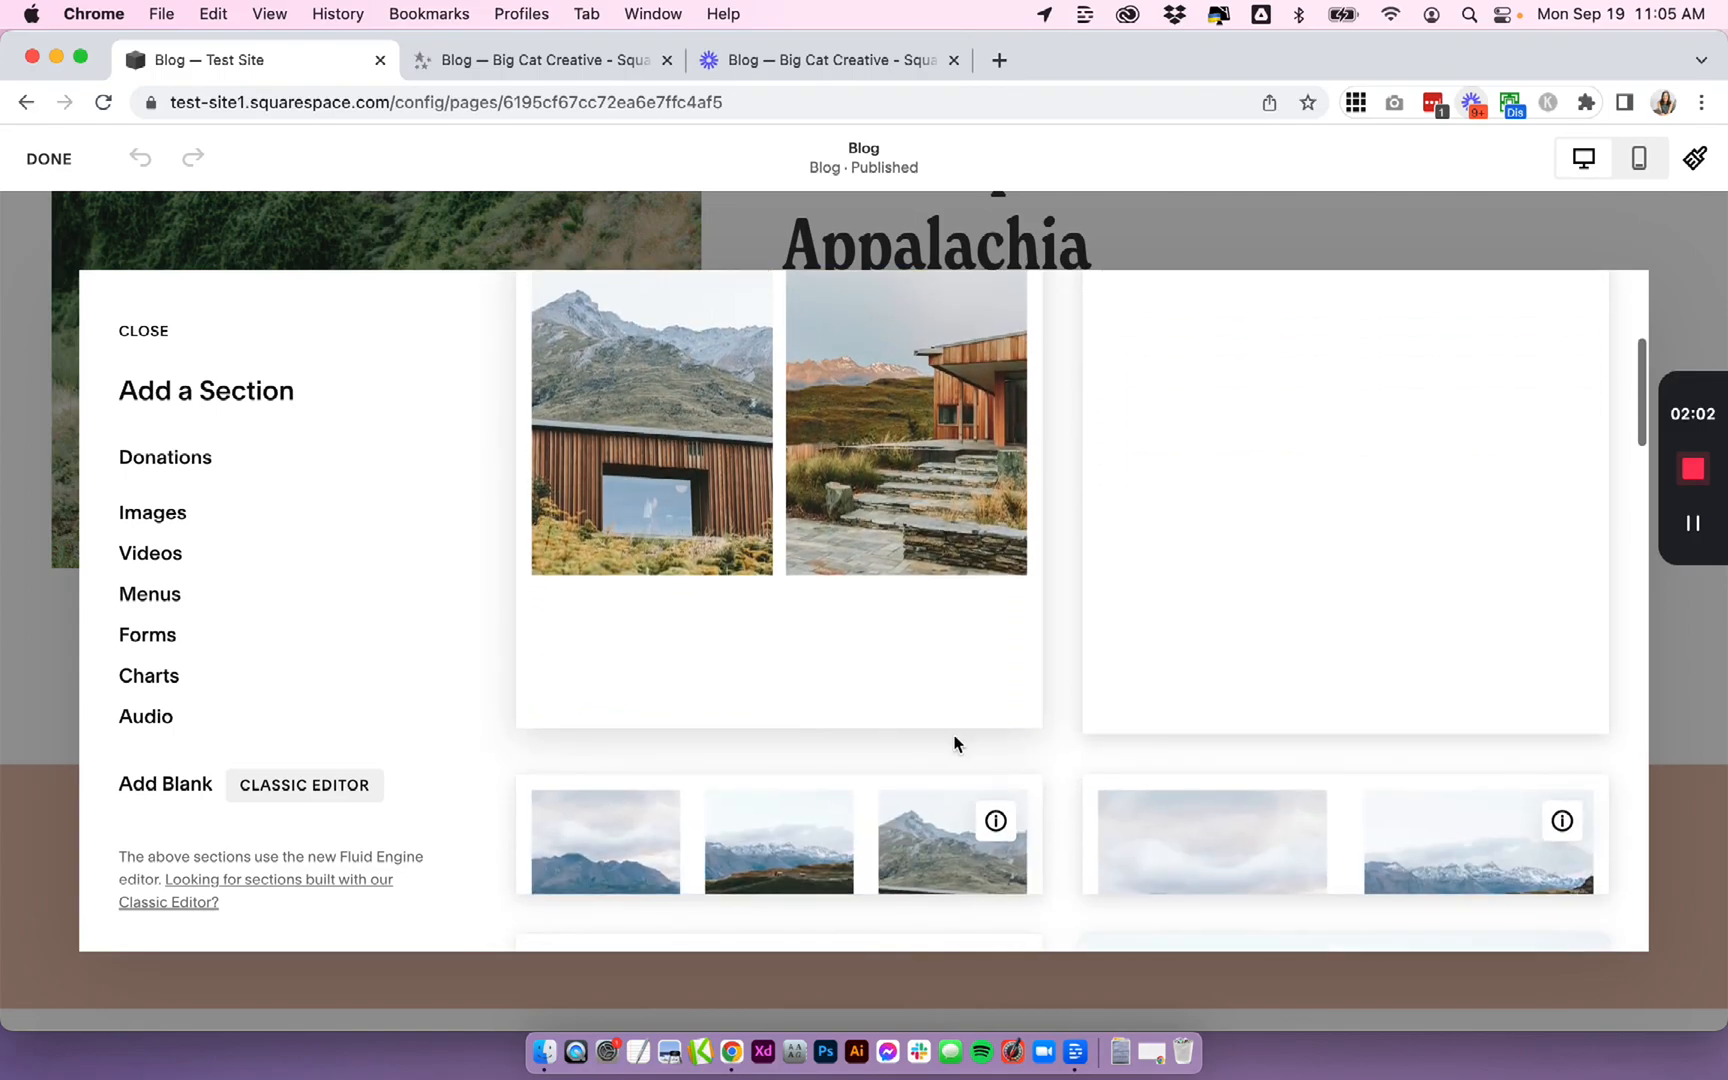
scroll(953, 744, down, 5)
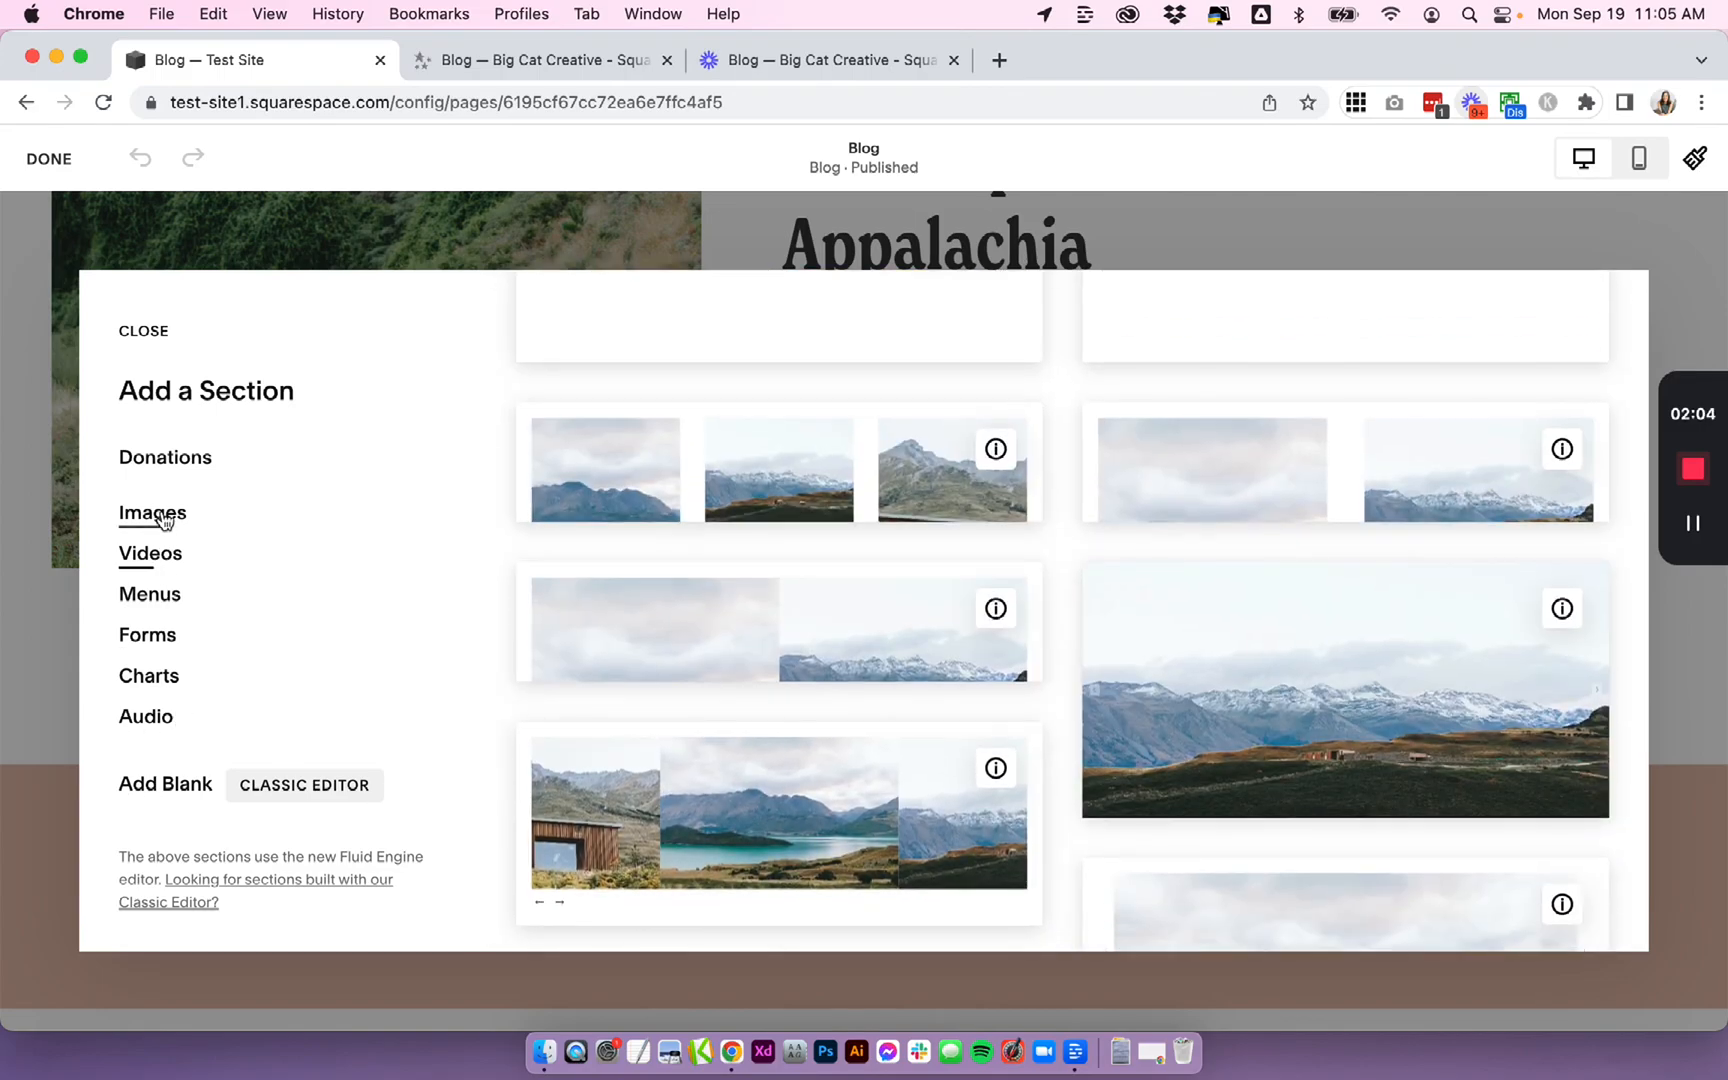
scroll(922, 698, down, 4)
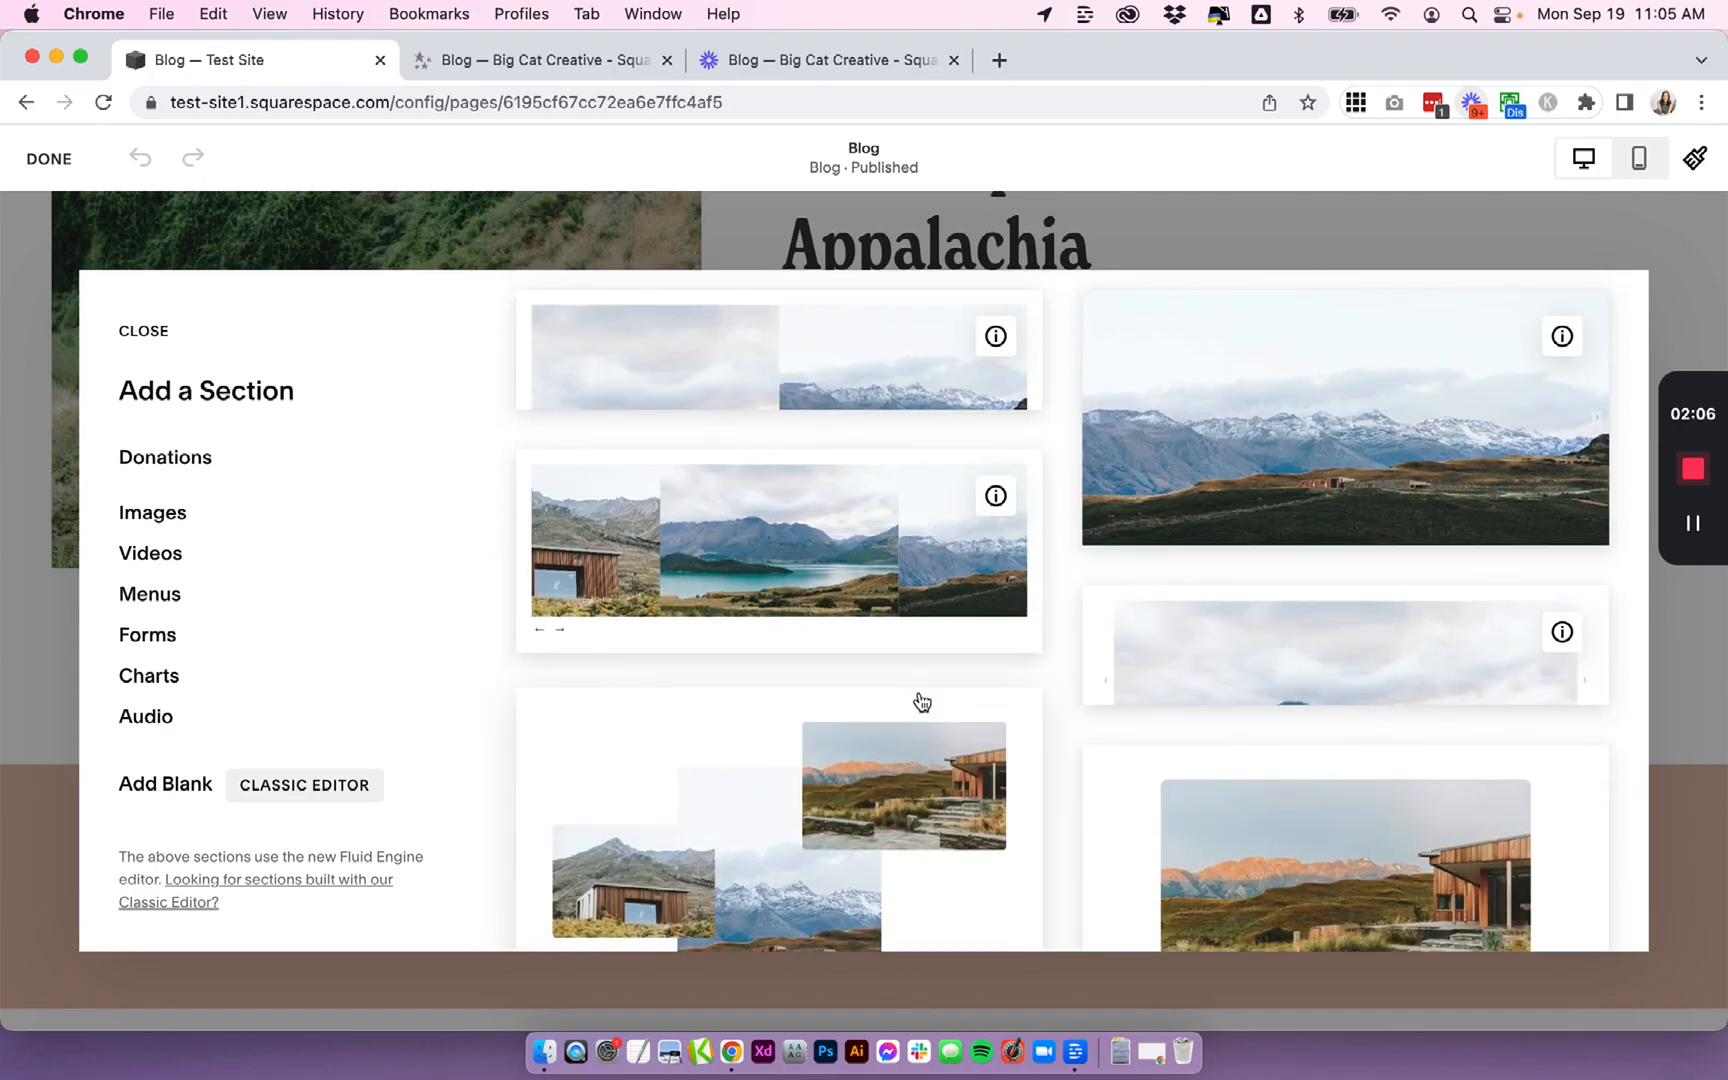
scroll(922, 700, down, 15)
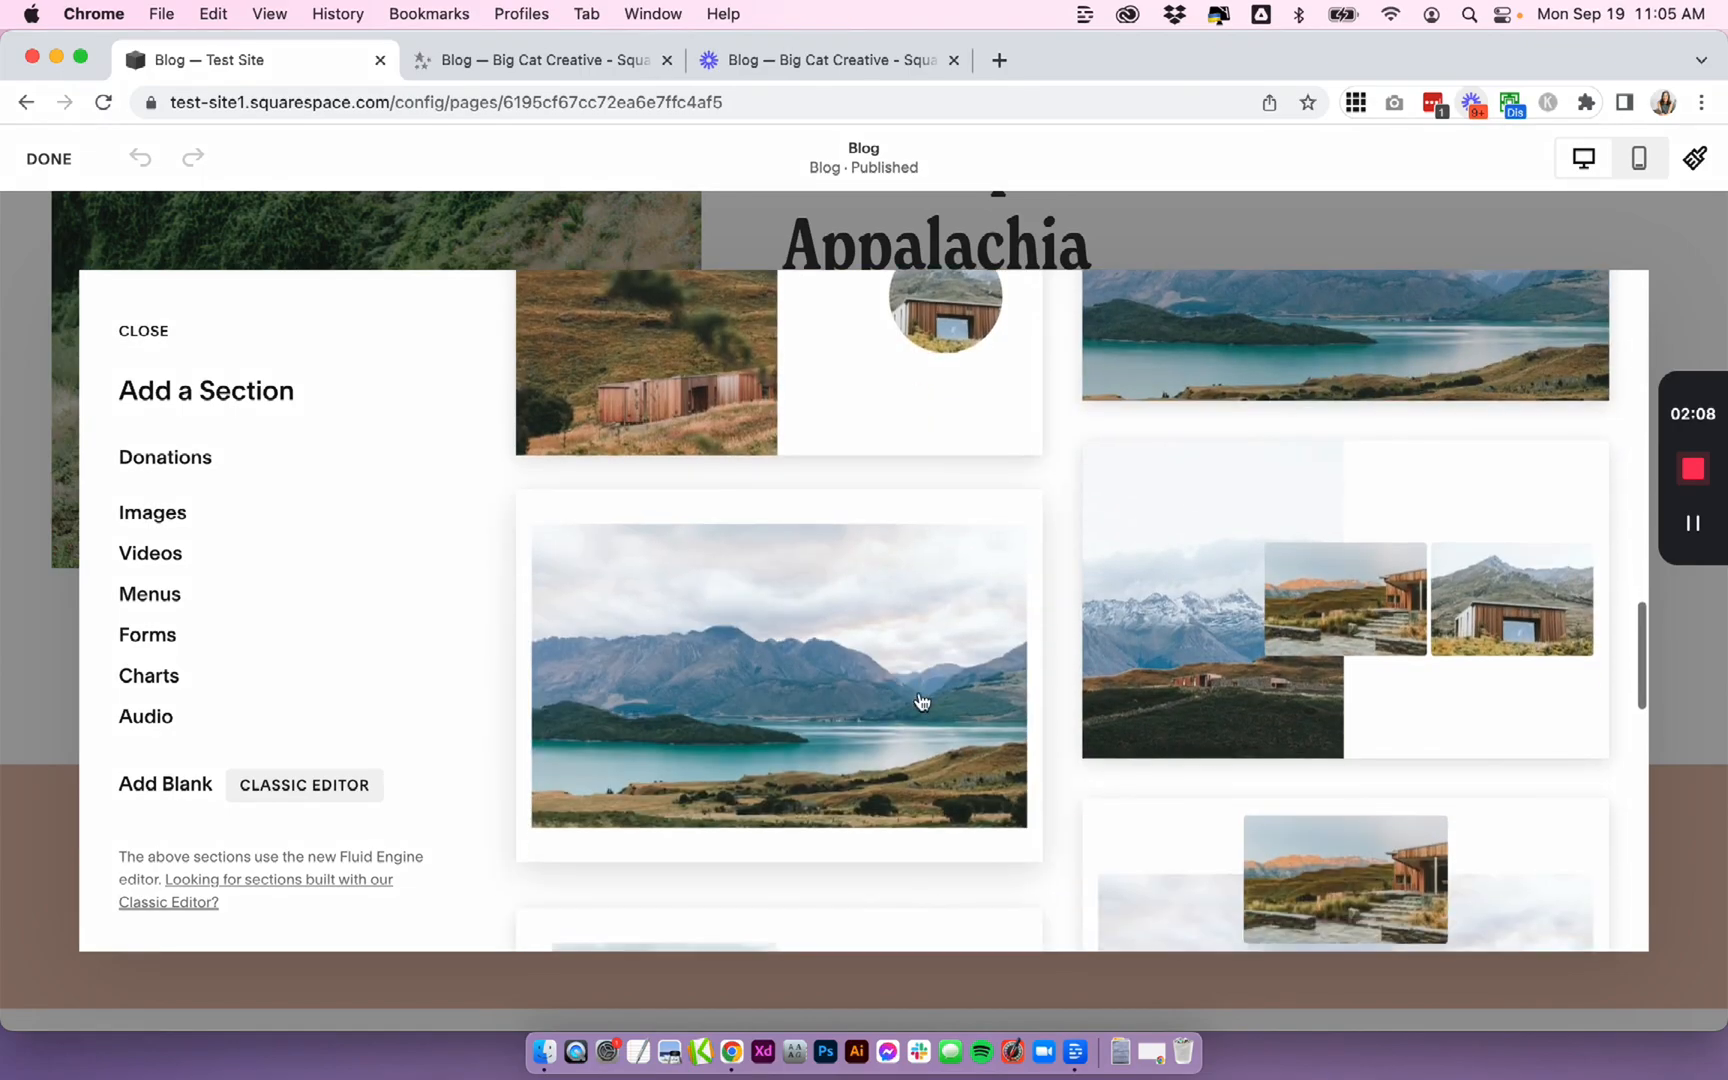
scroll(922, 700, up, 2)
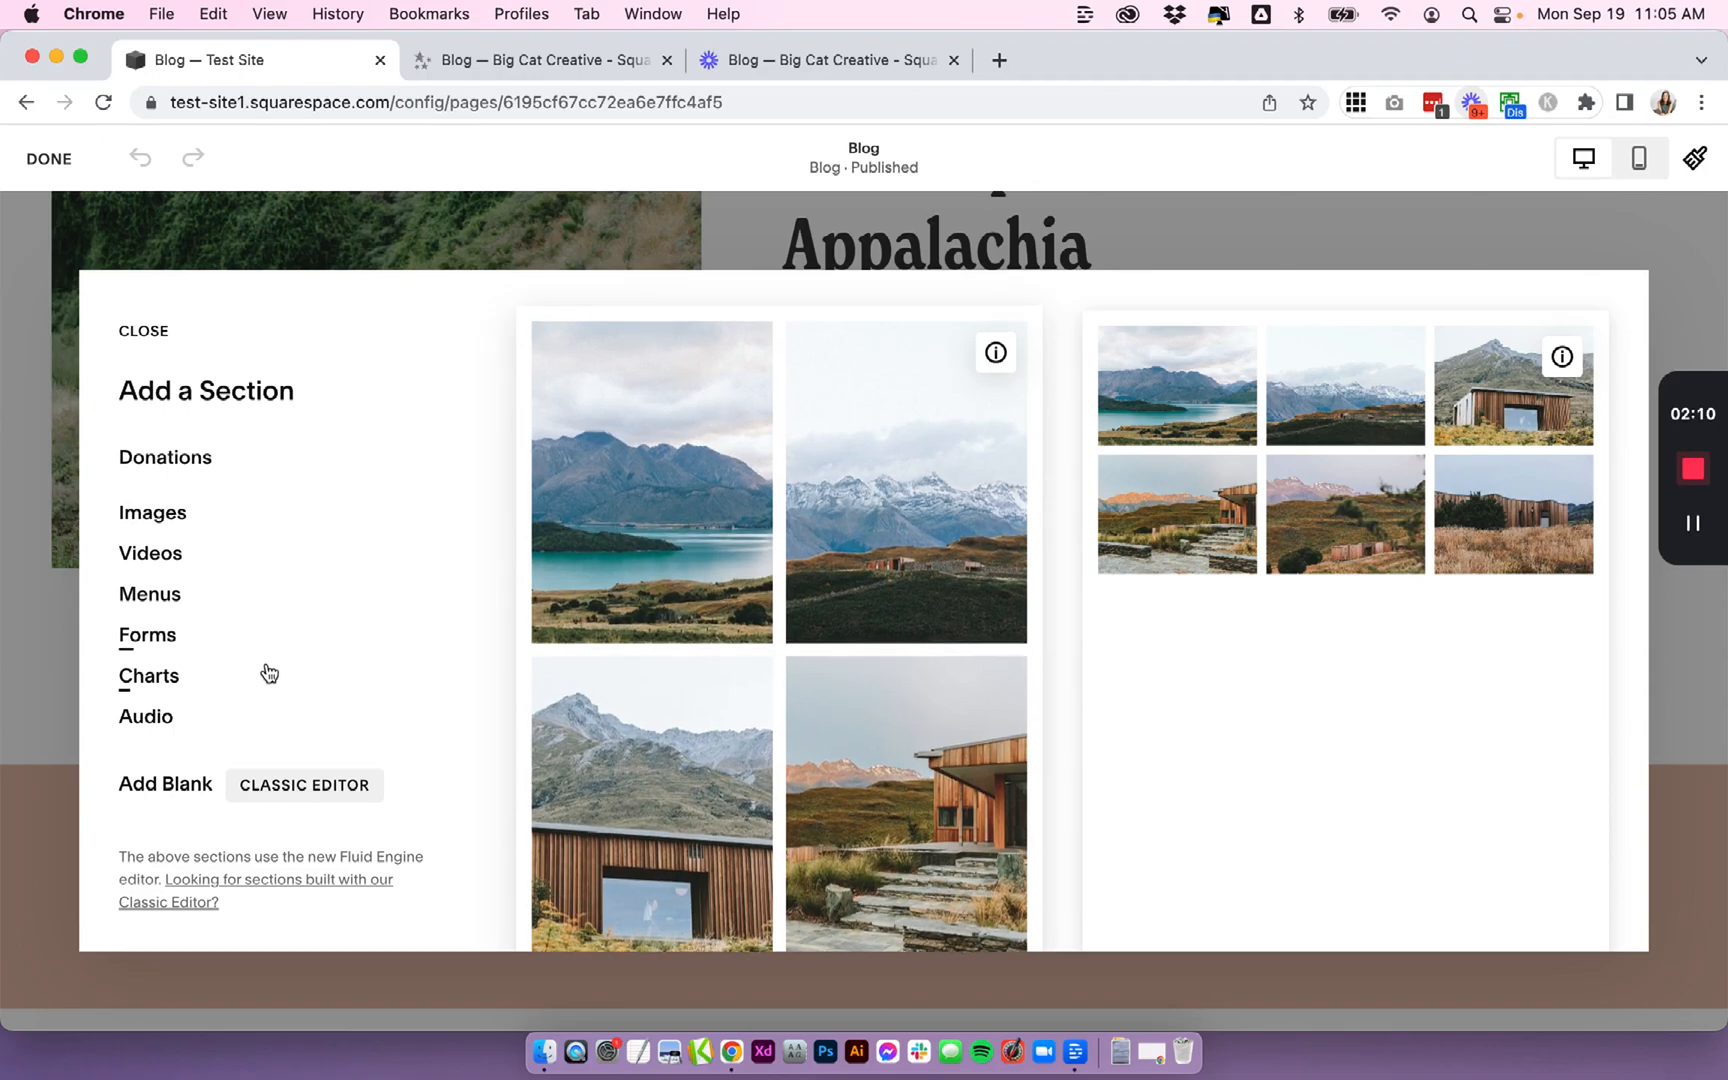
scroll(268, 671, up, 2)
scroll(268, 671, up, 8)
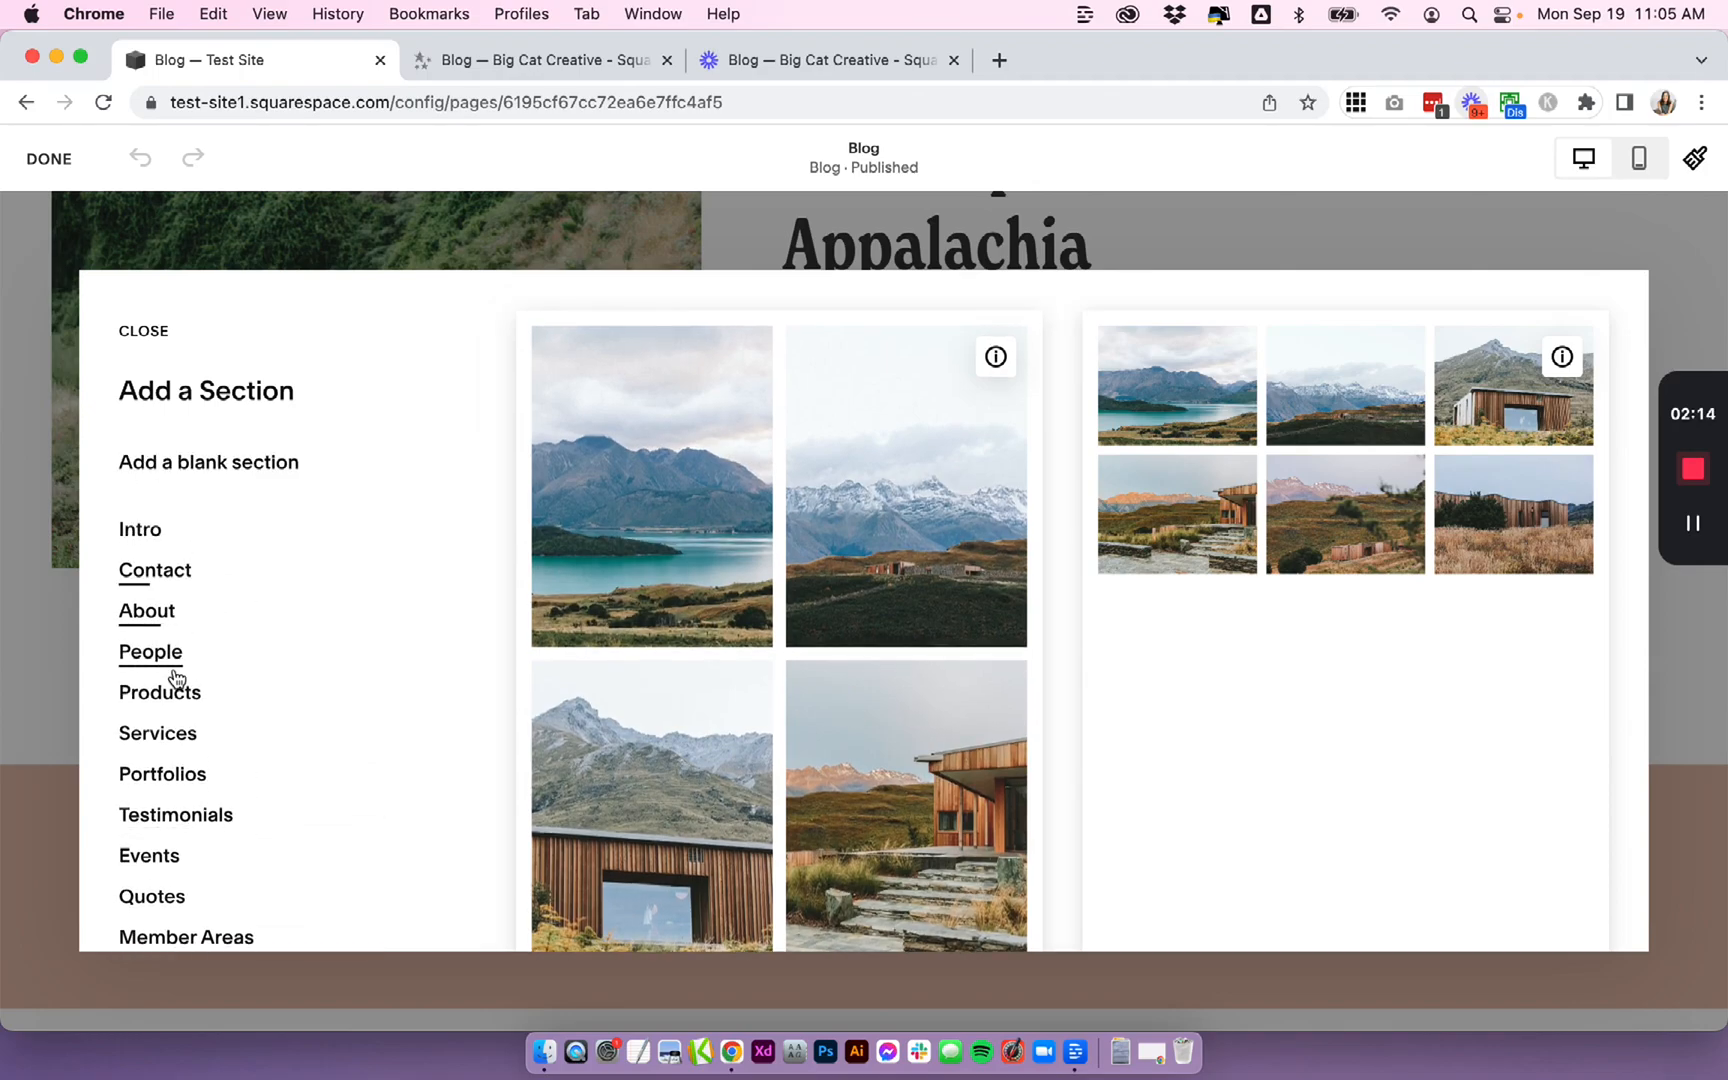
- Add a People section using the three-photo team layout to the blog page
click(170, 666)
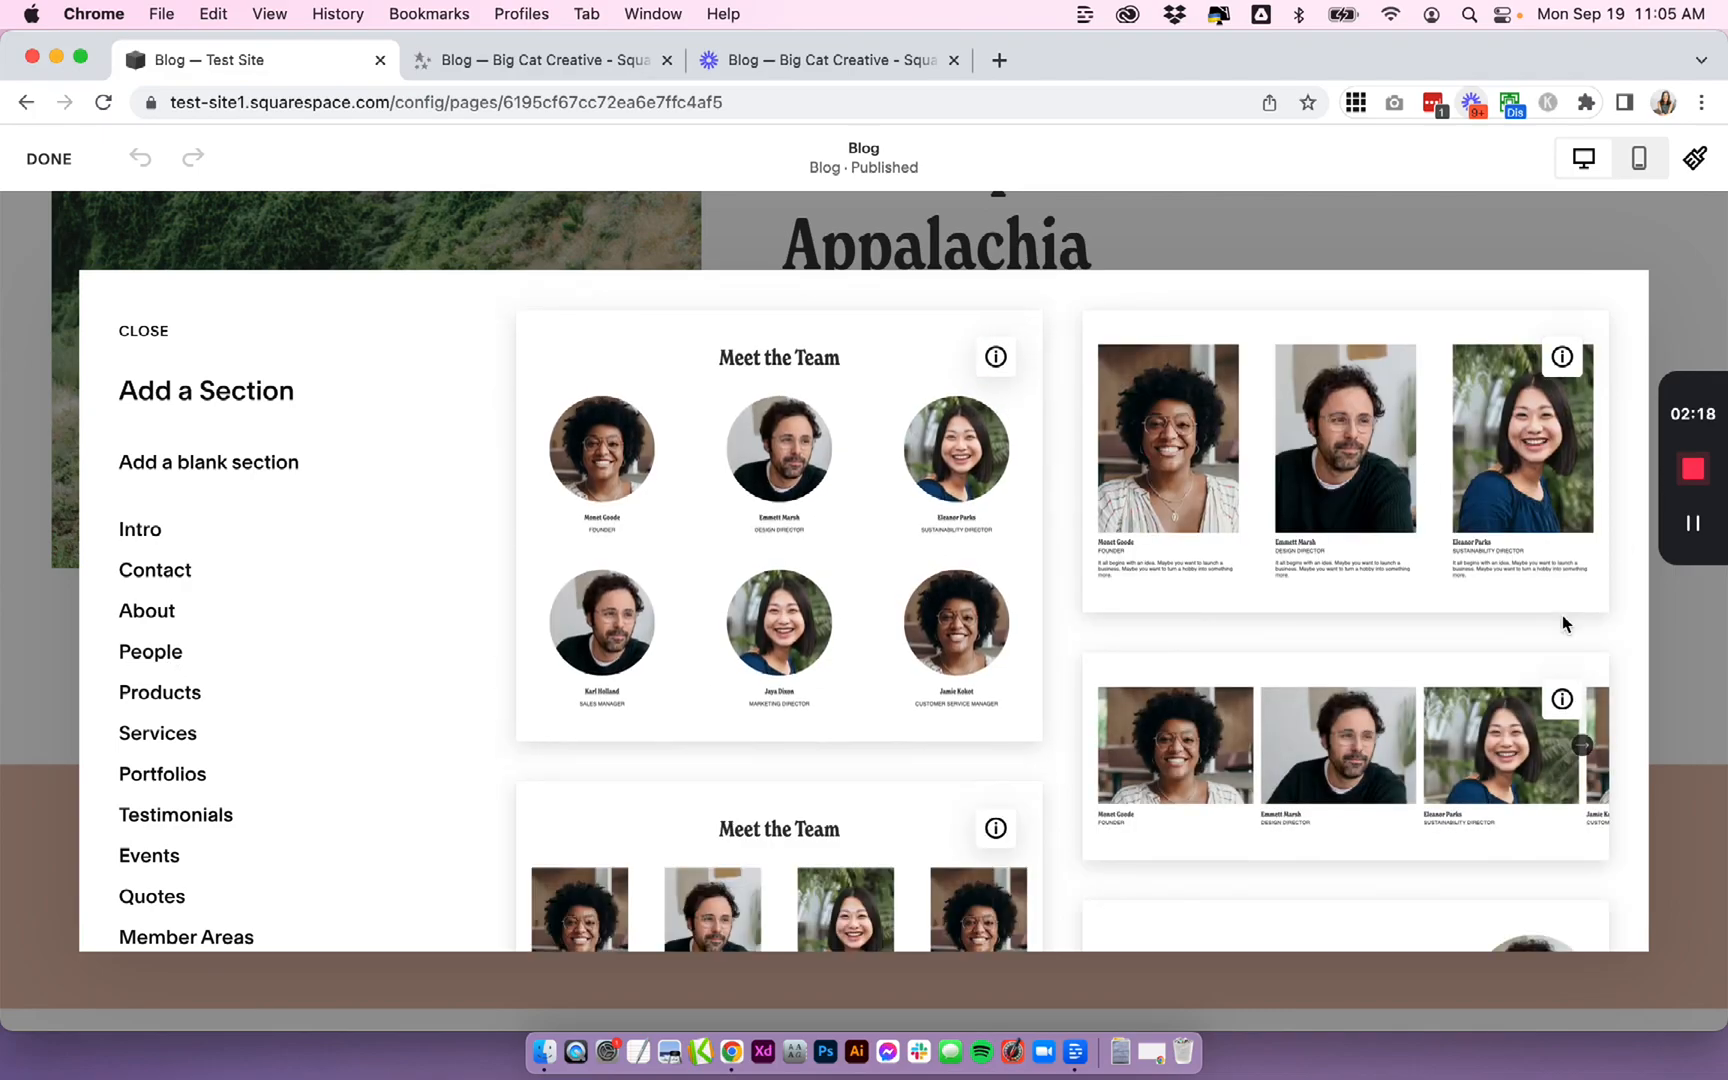
scroll(1562, 616, down, 3)
scroll(1504, 640, up, 3)
scroll(753, 627, down, 5)
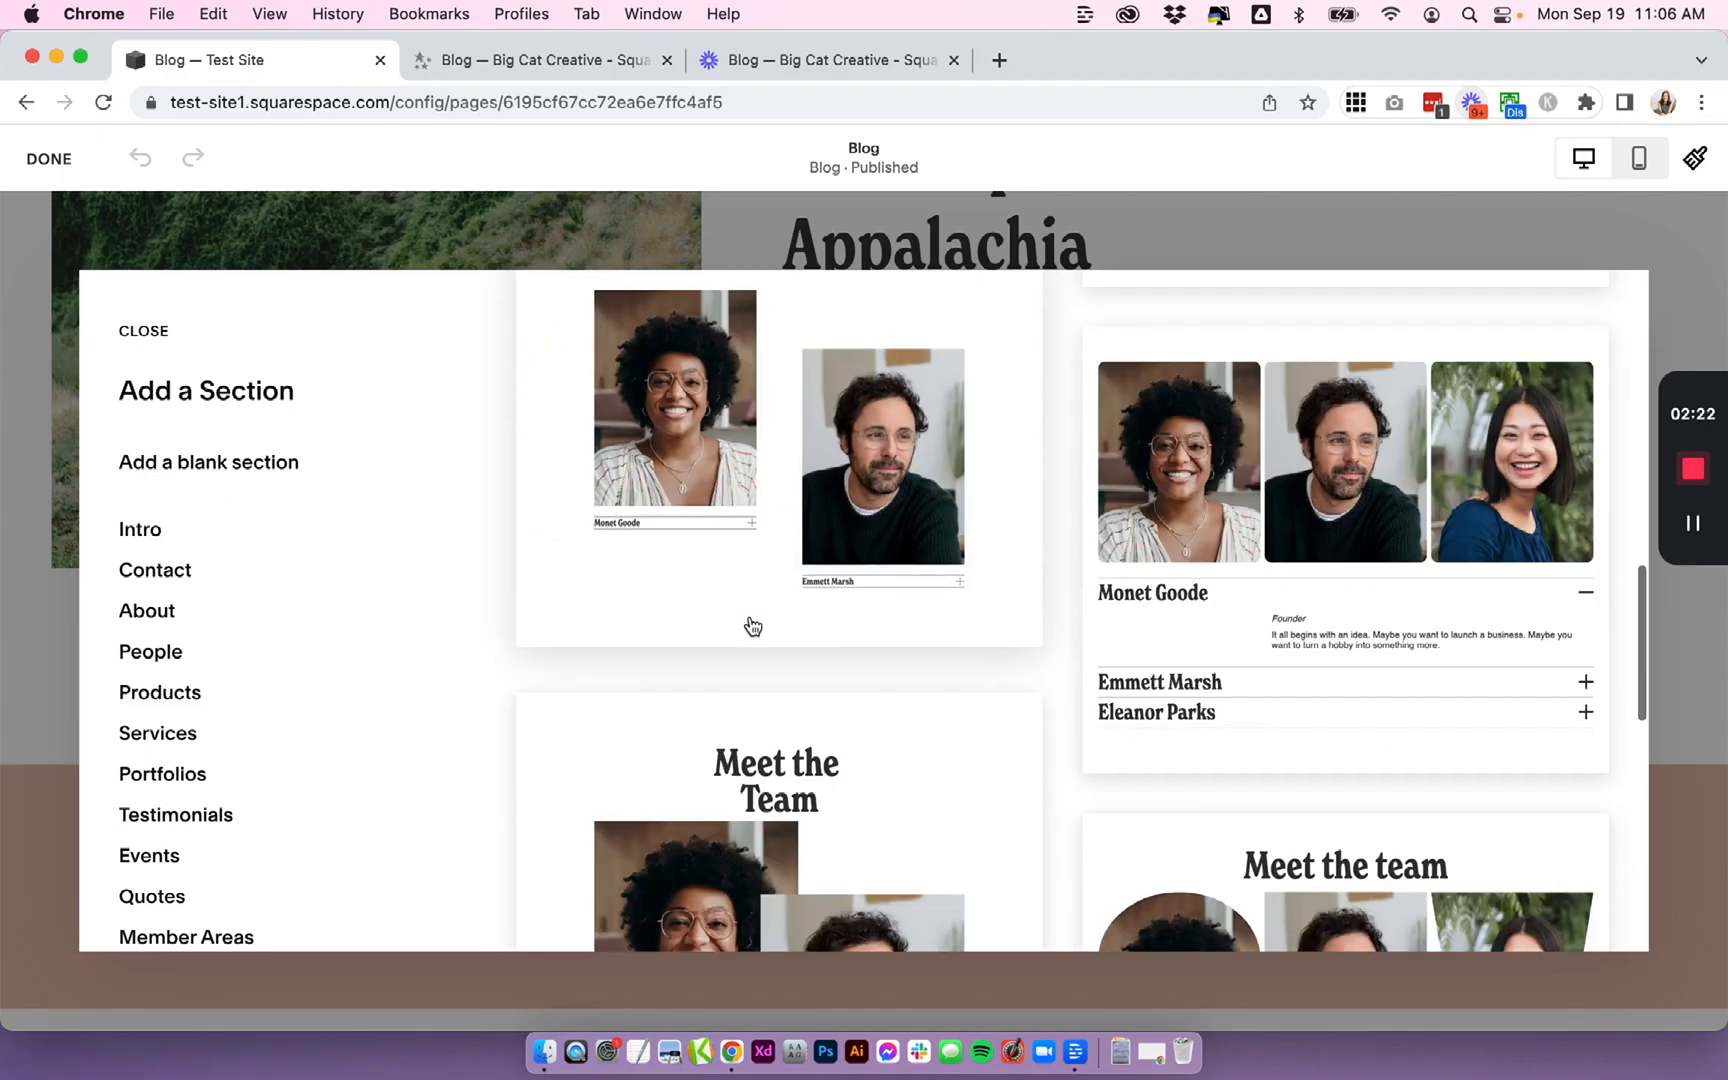
click(1239, 473)
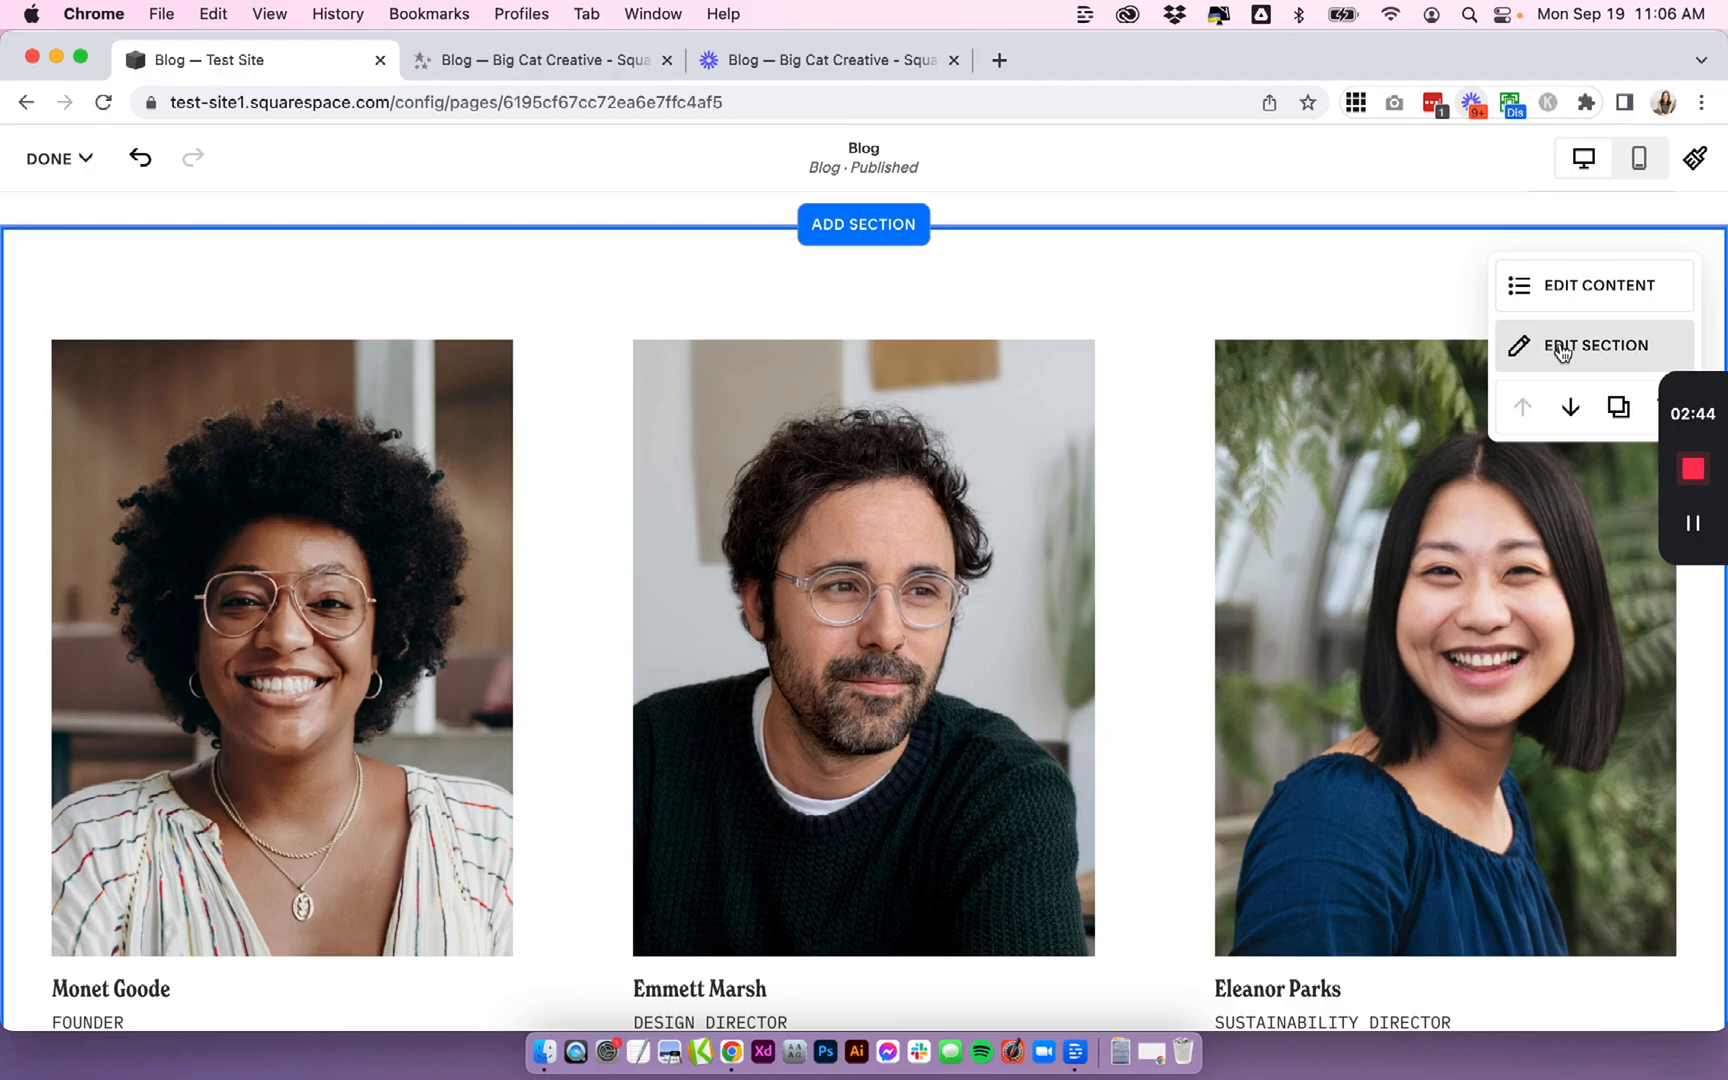
- Open the new section's settings and turn on the section Title element
click(1562, 348)
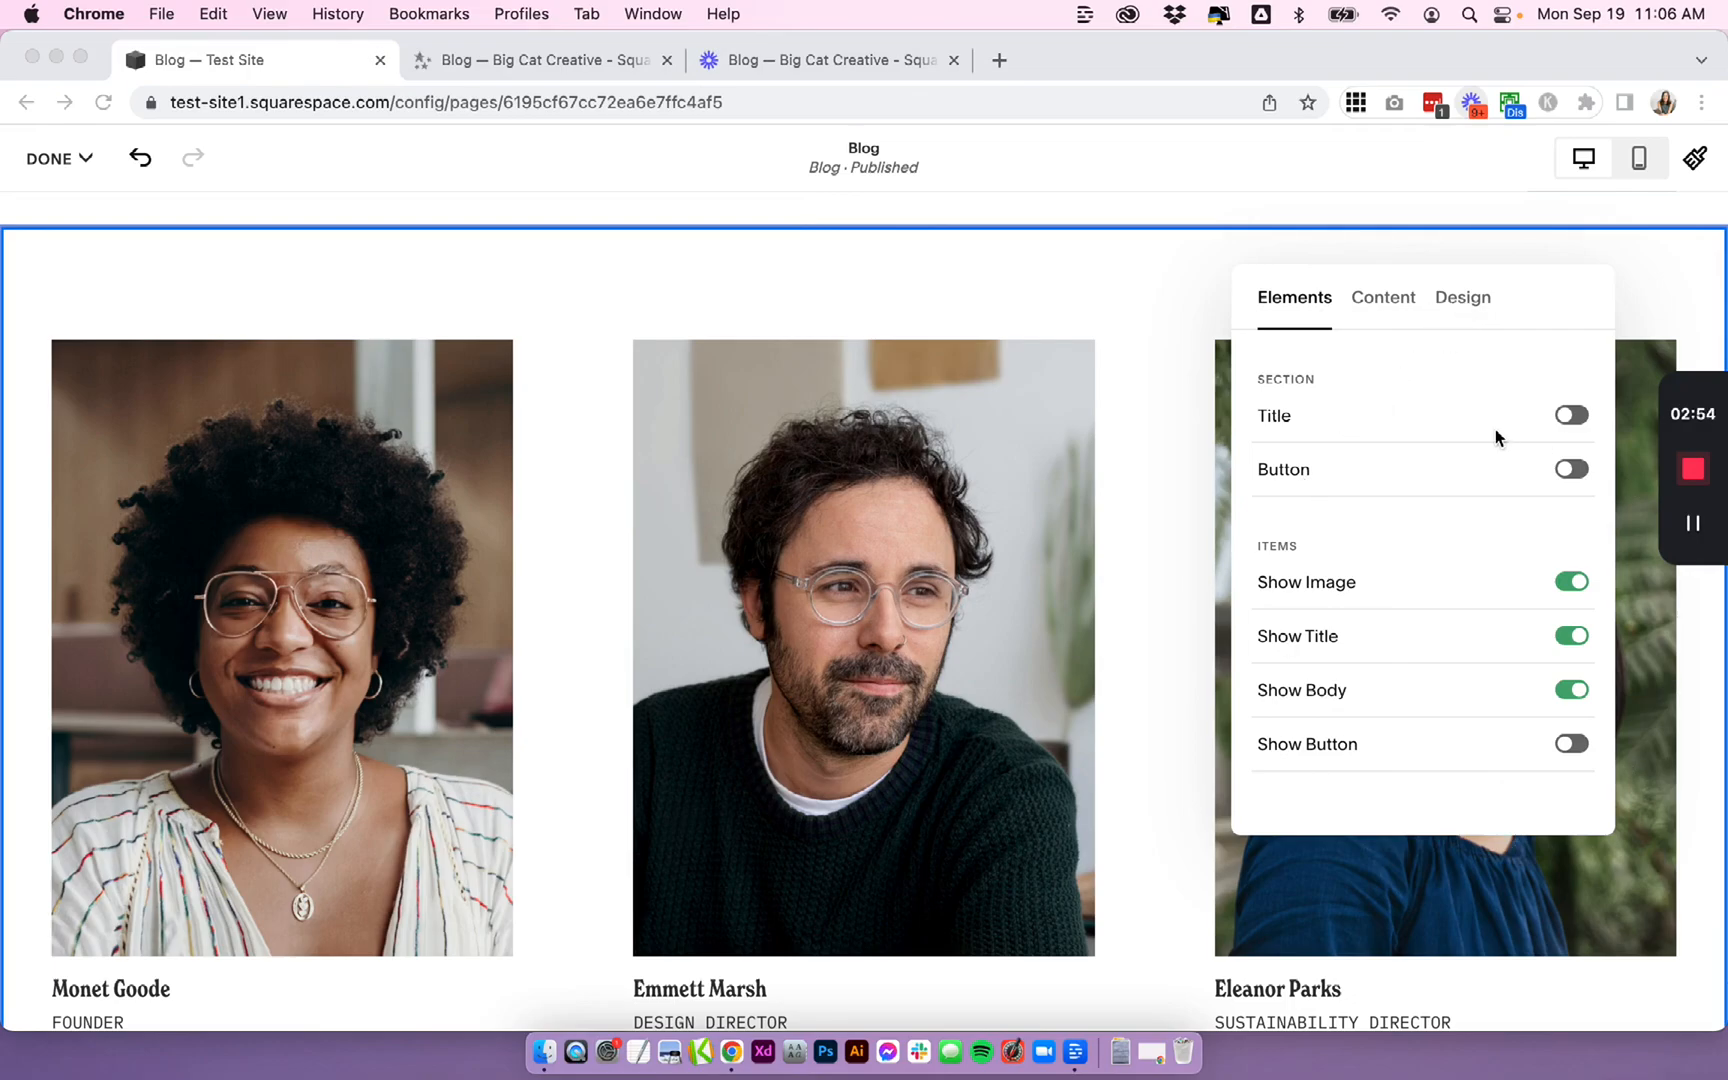
click(1576, 415)
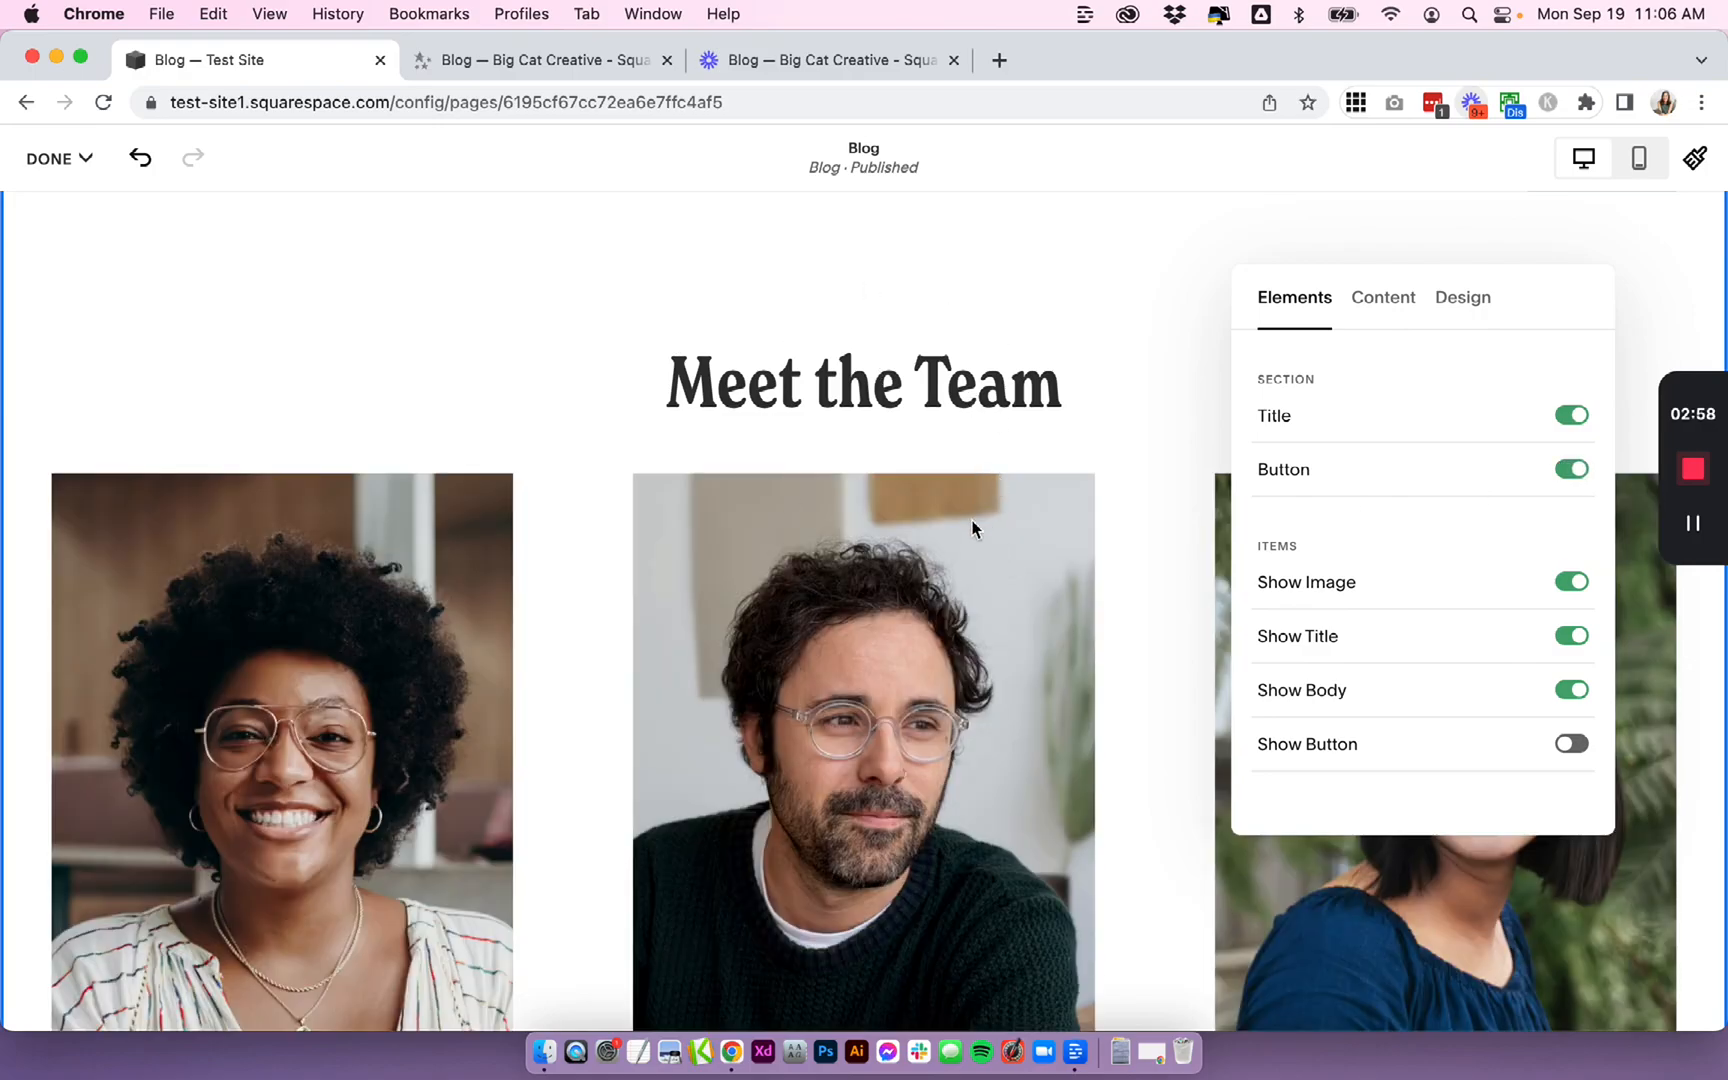
- Turn off the section Button element for the People section
scroll(972, 528, down, 5)
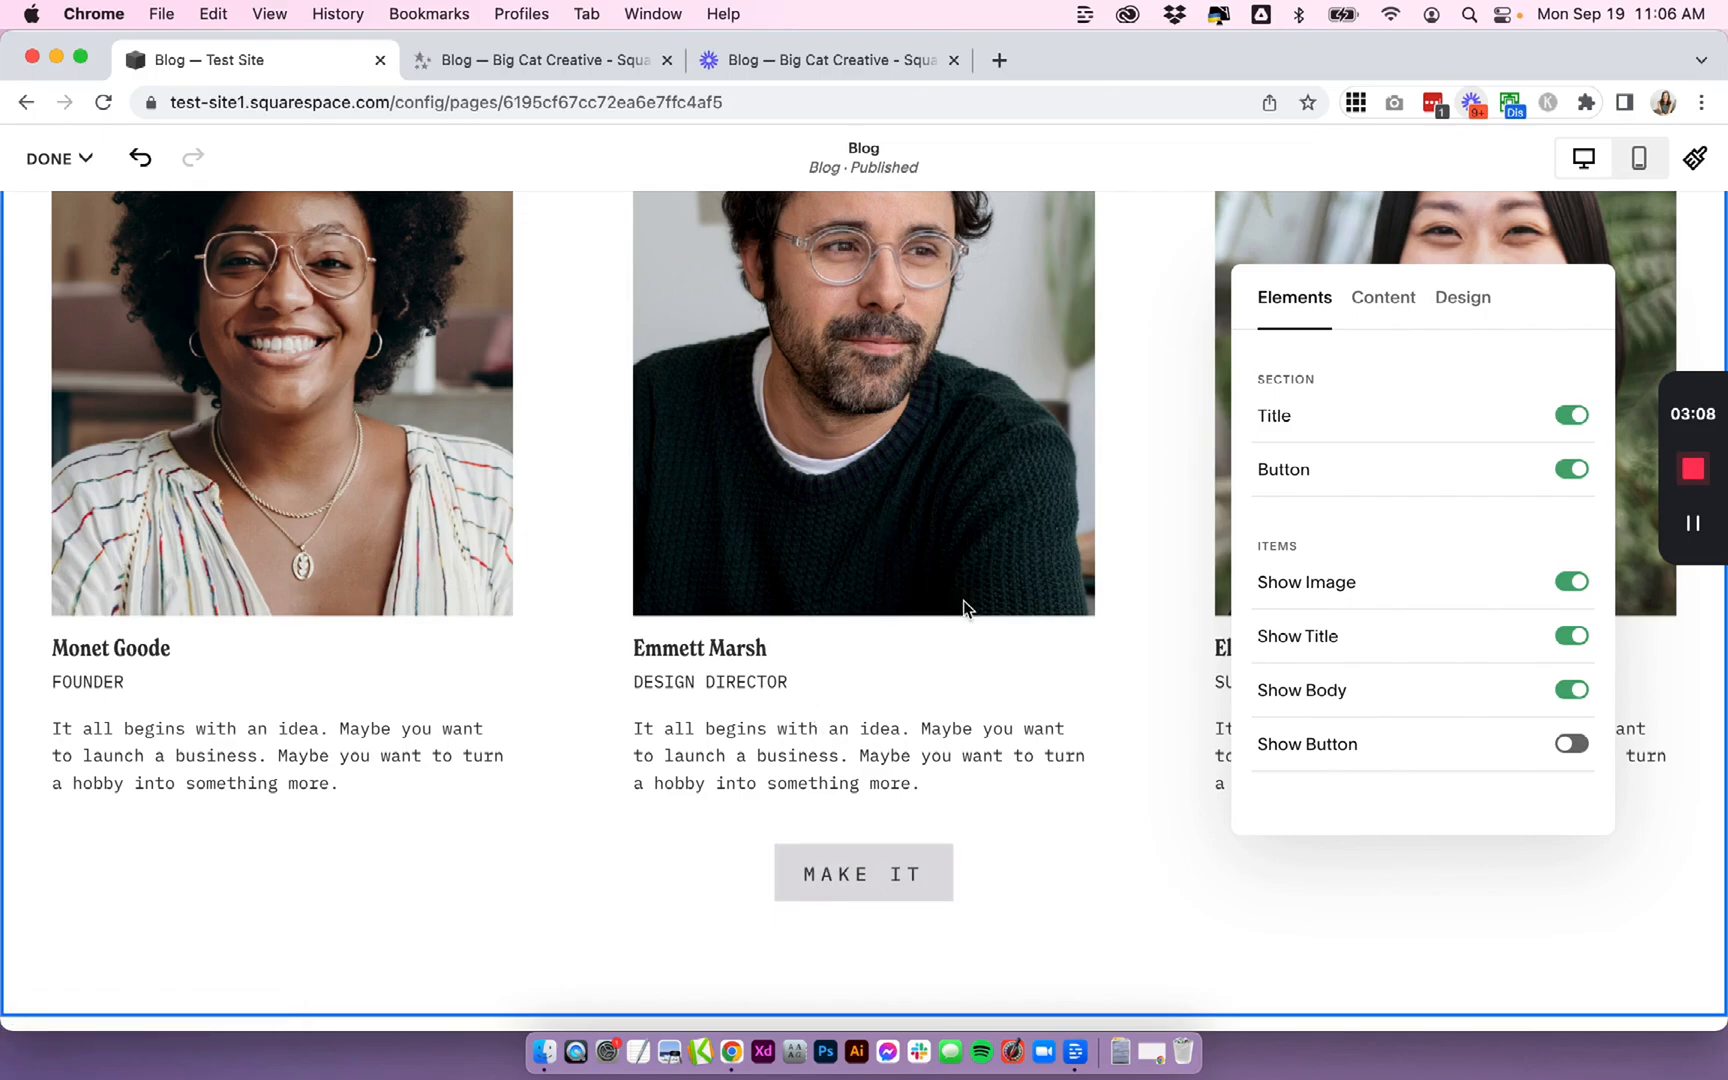
click(1570, 469)
scroll(668, 664, up, 4)
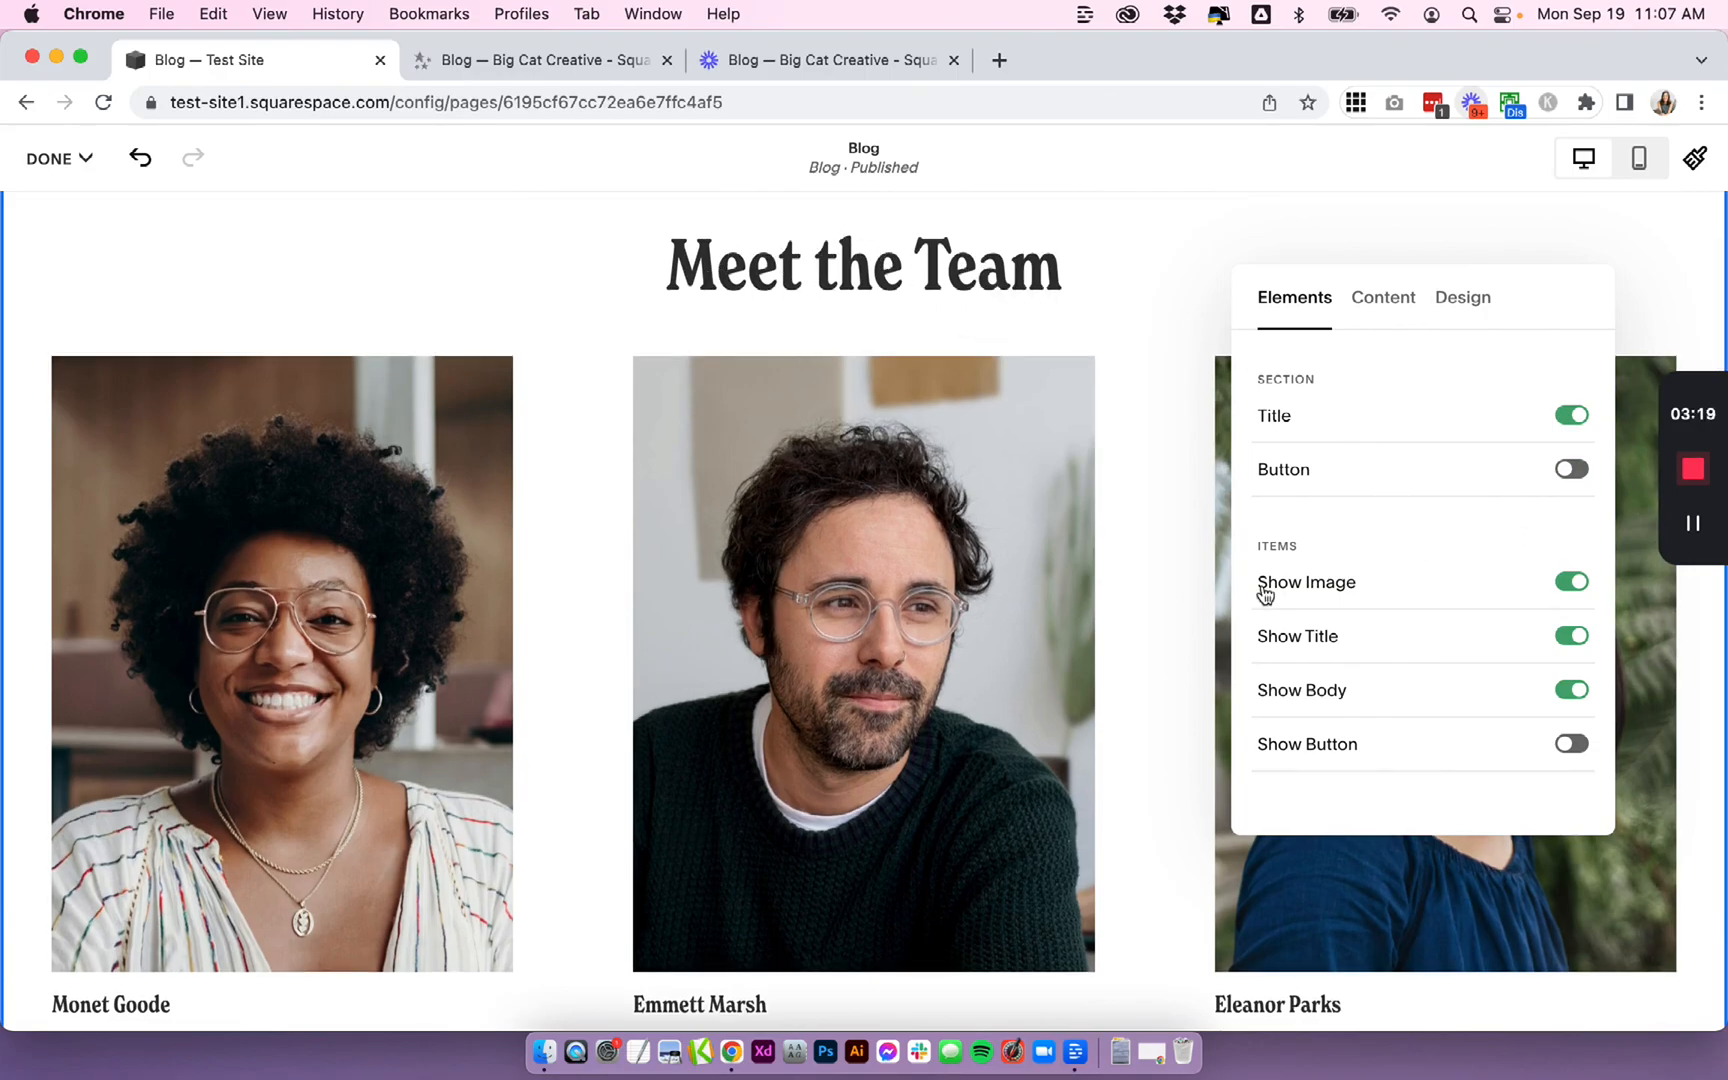
- Turn on Show Button so each team member displays a button
scroll(1095, 655, down, 3)
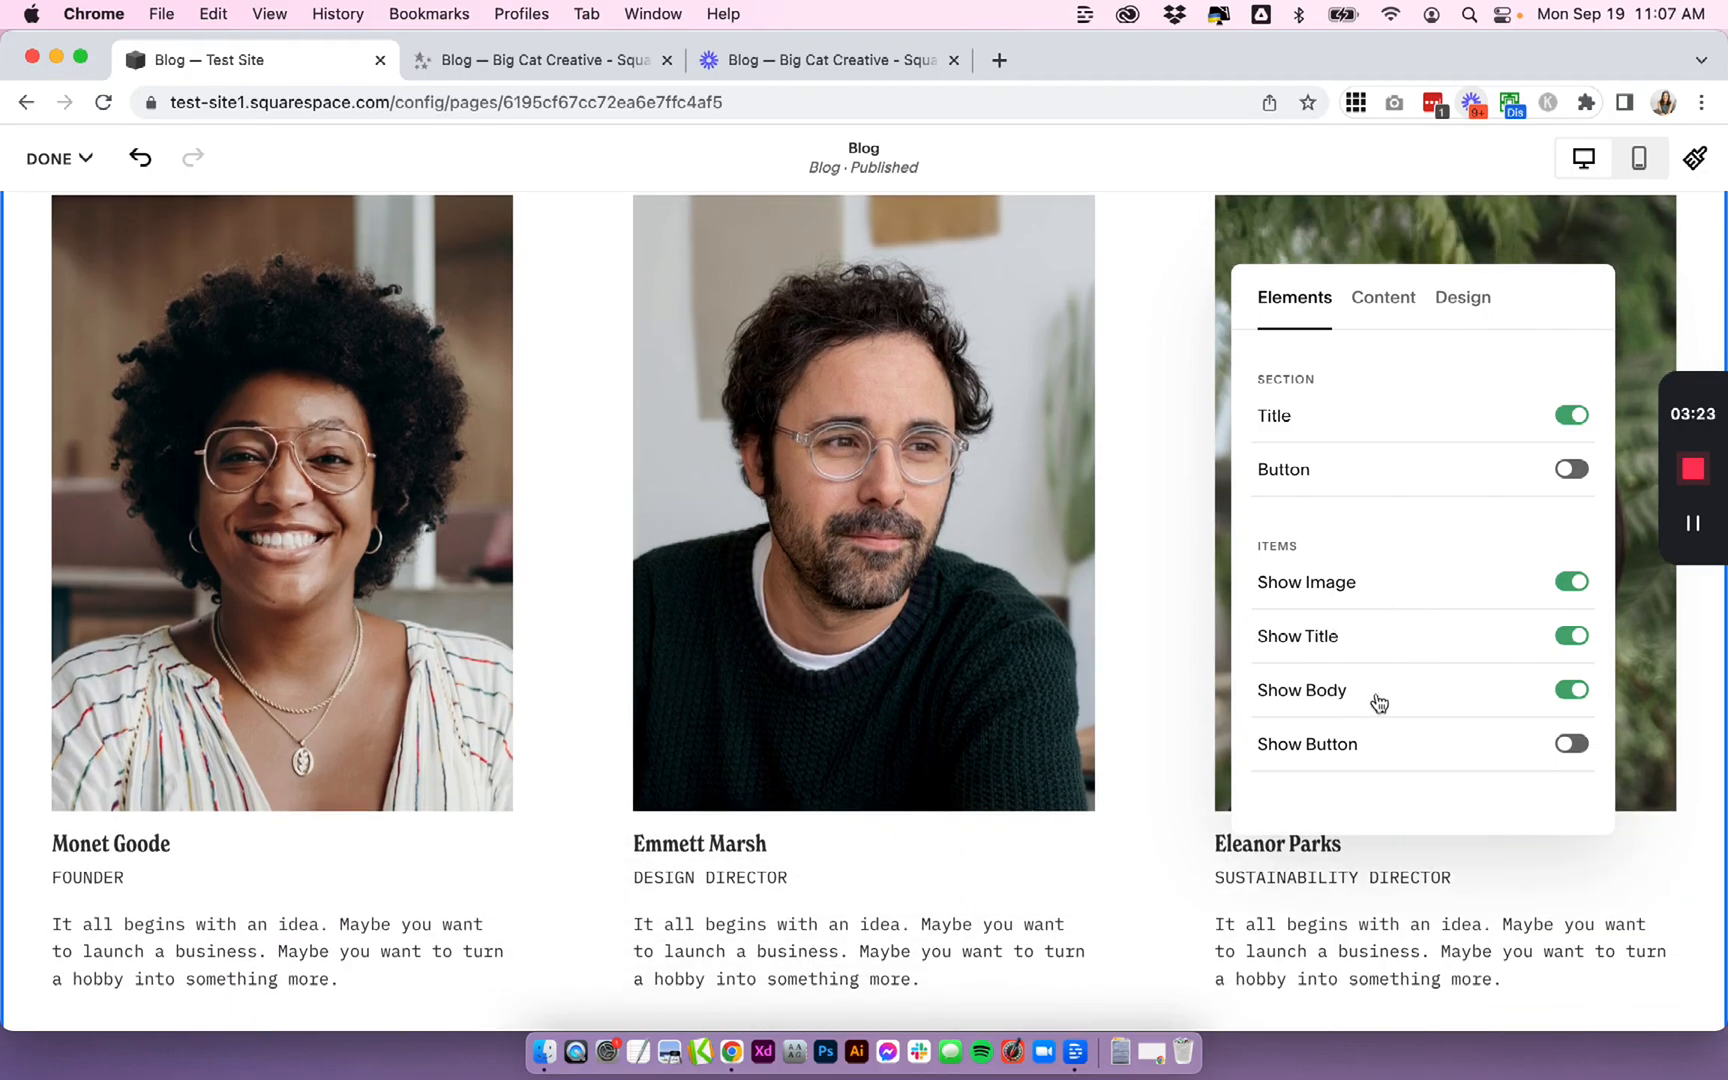
scroll(1103, 723, down, 2)
click(1572, 744)
scroll(996, 735, down, 2)
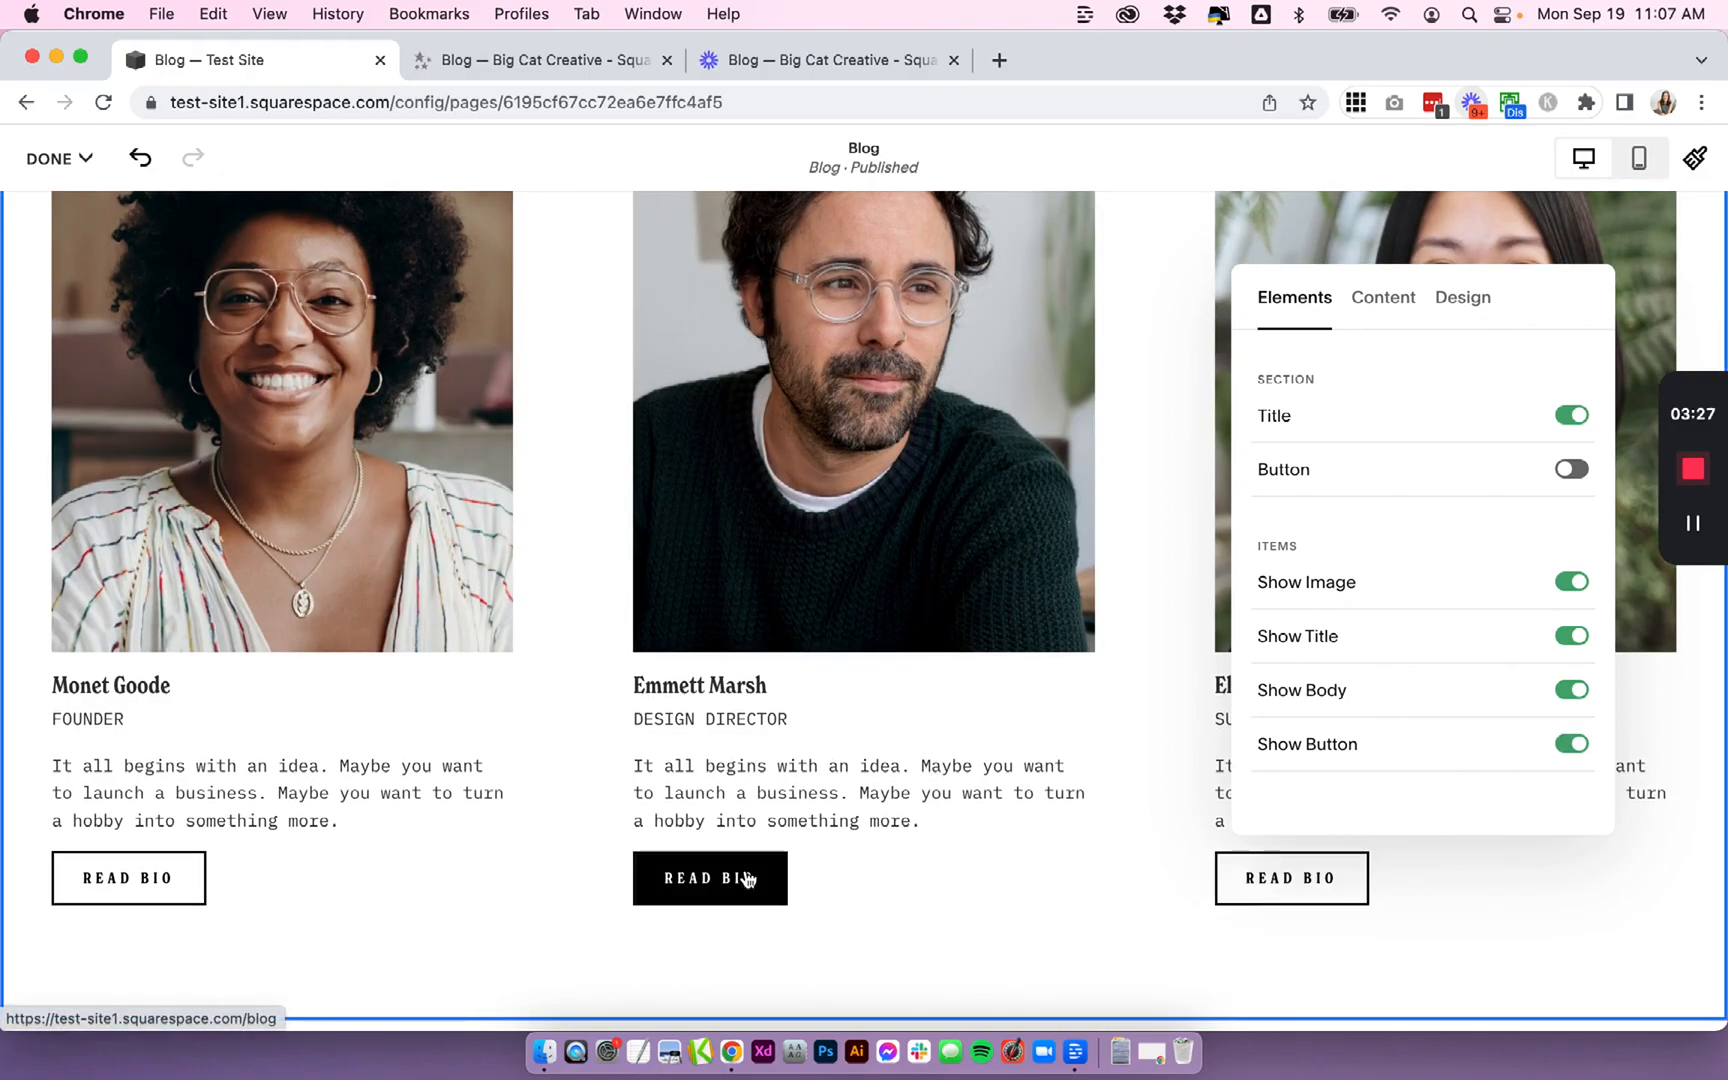
scroll(987, 483, up, 2)
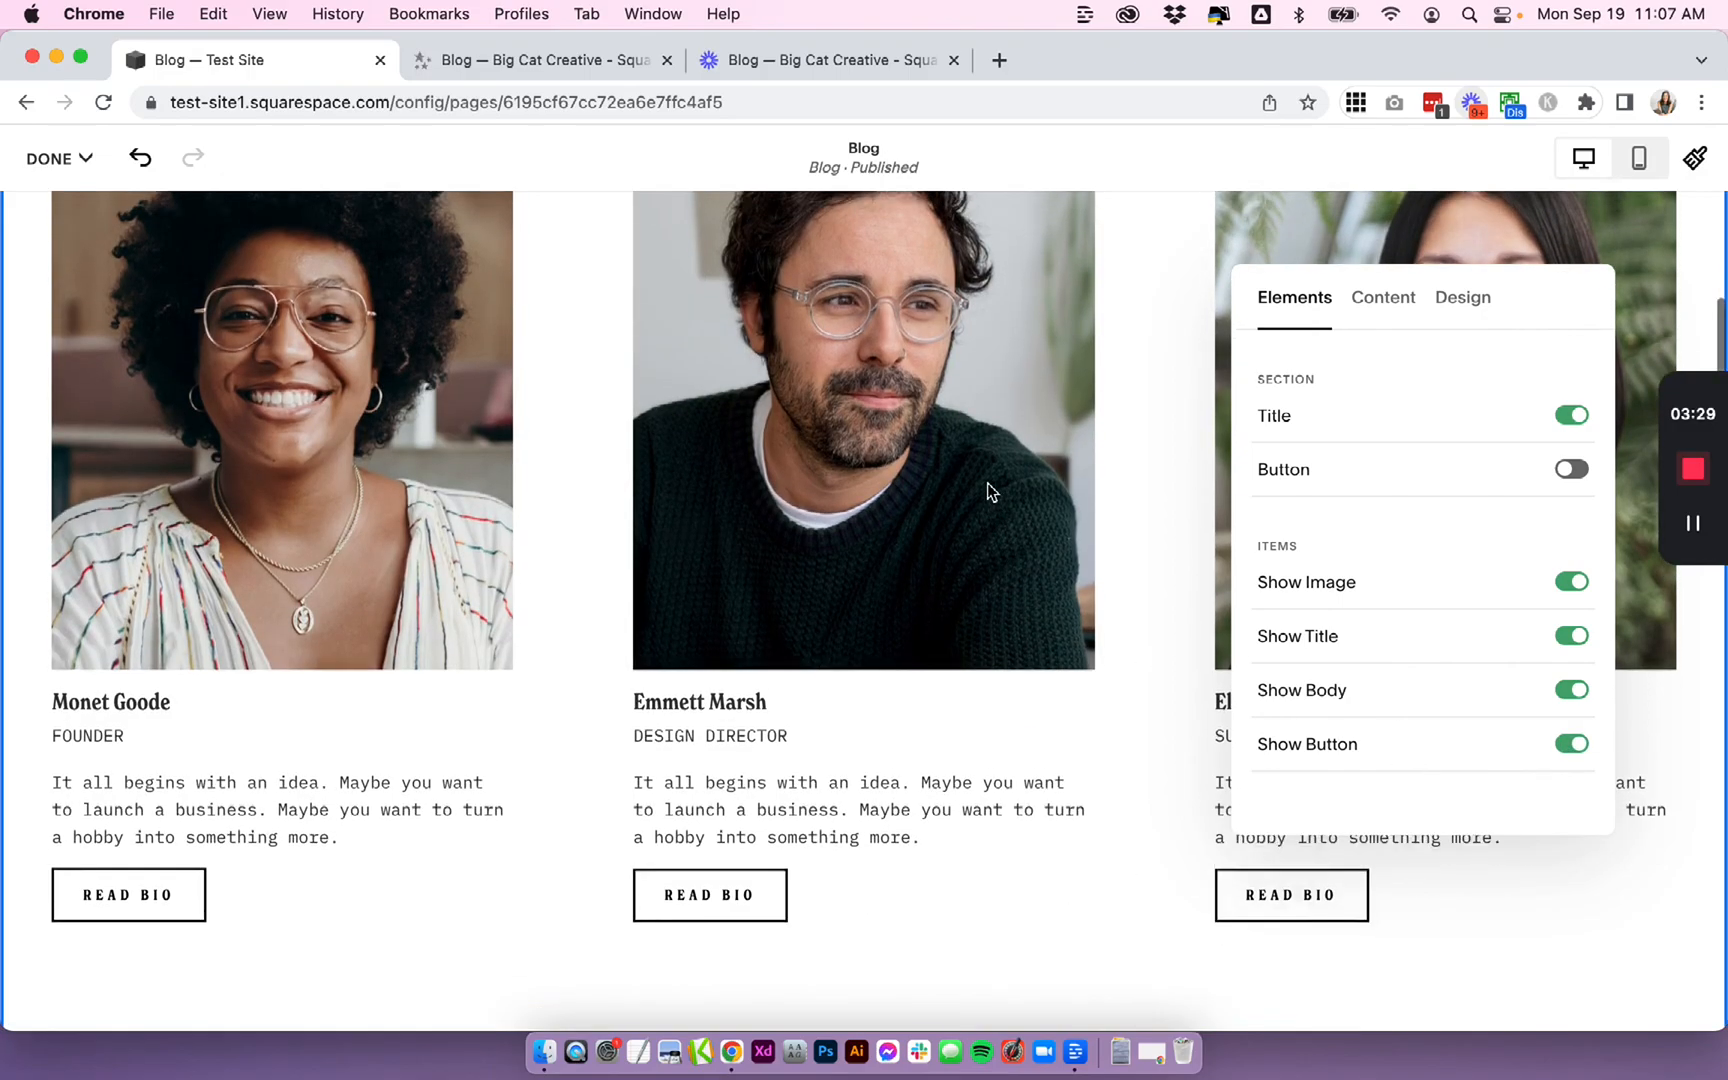
- Change the section's design layout from Simple List to Carousel
click(1382, 296)
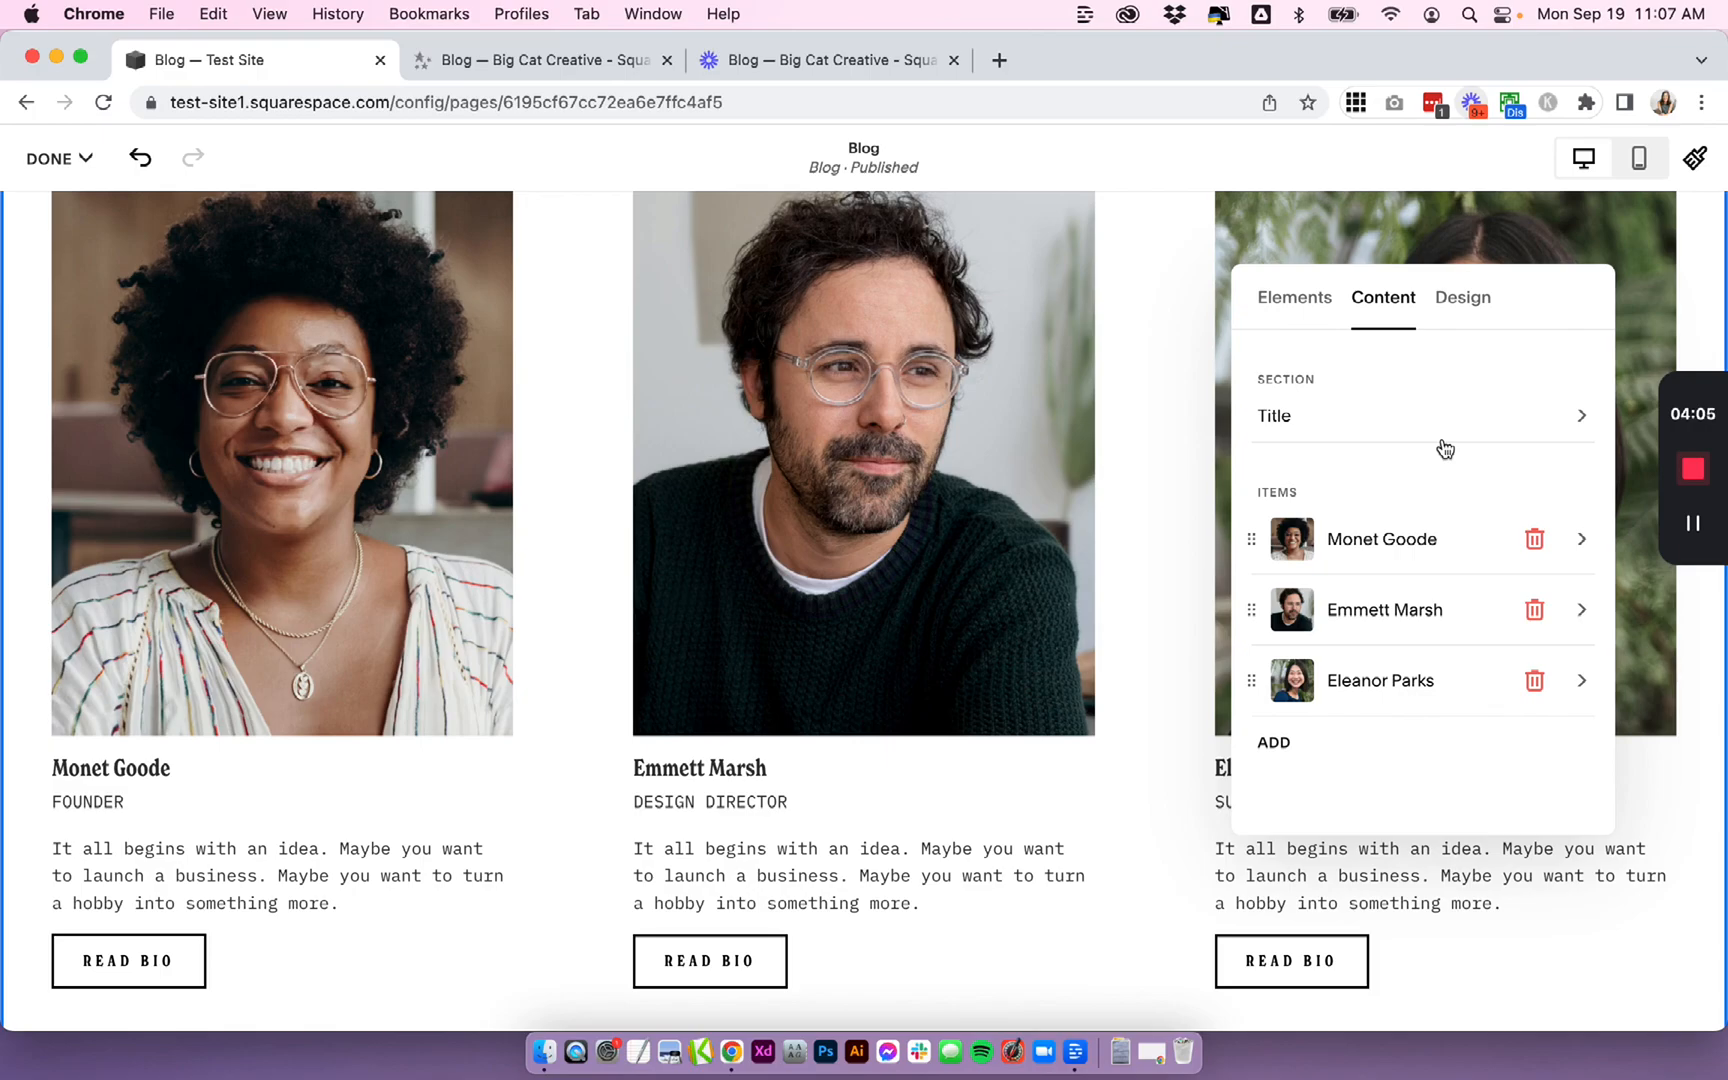
click(1465, 297)
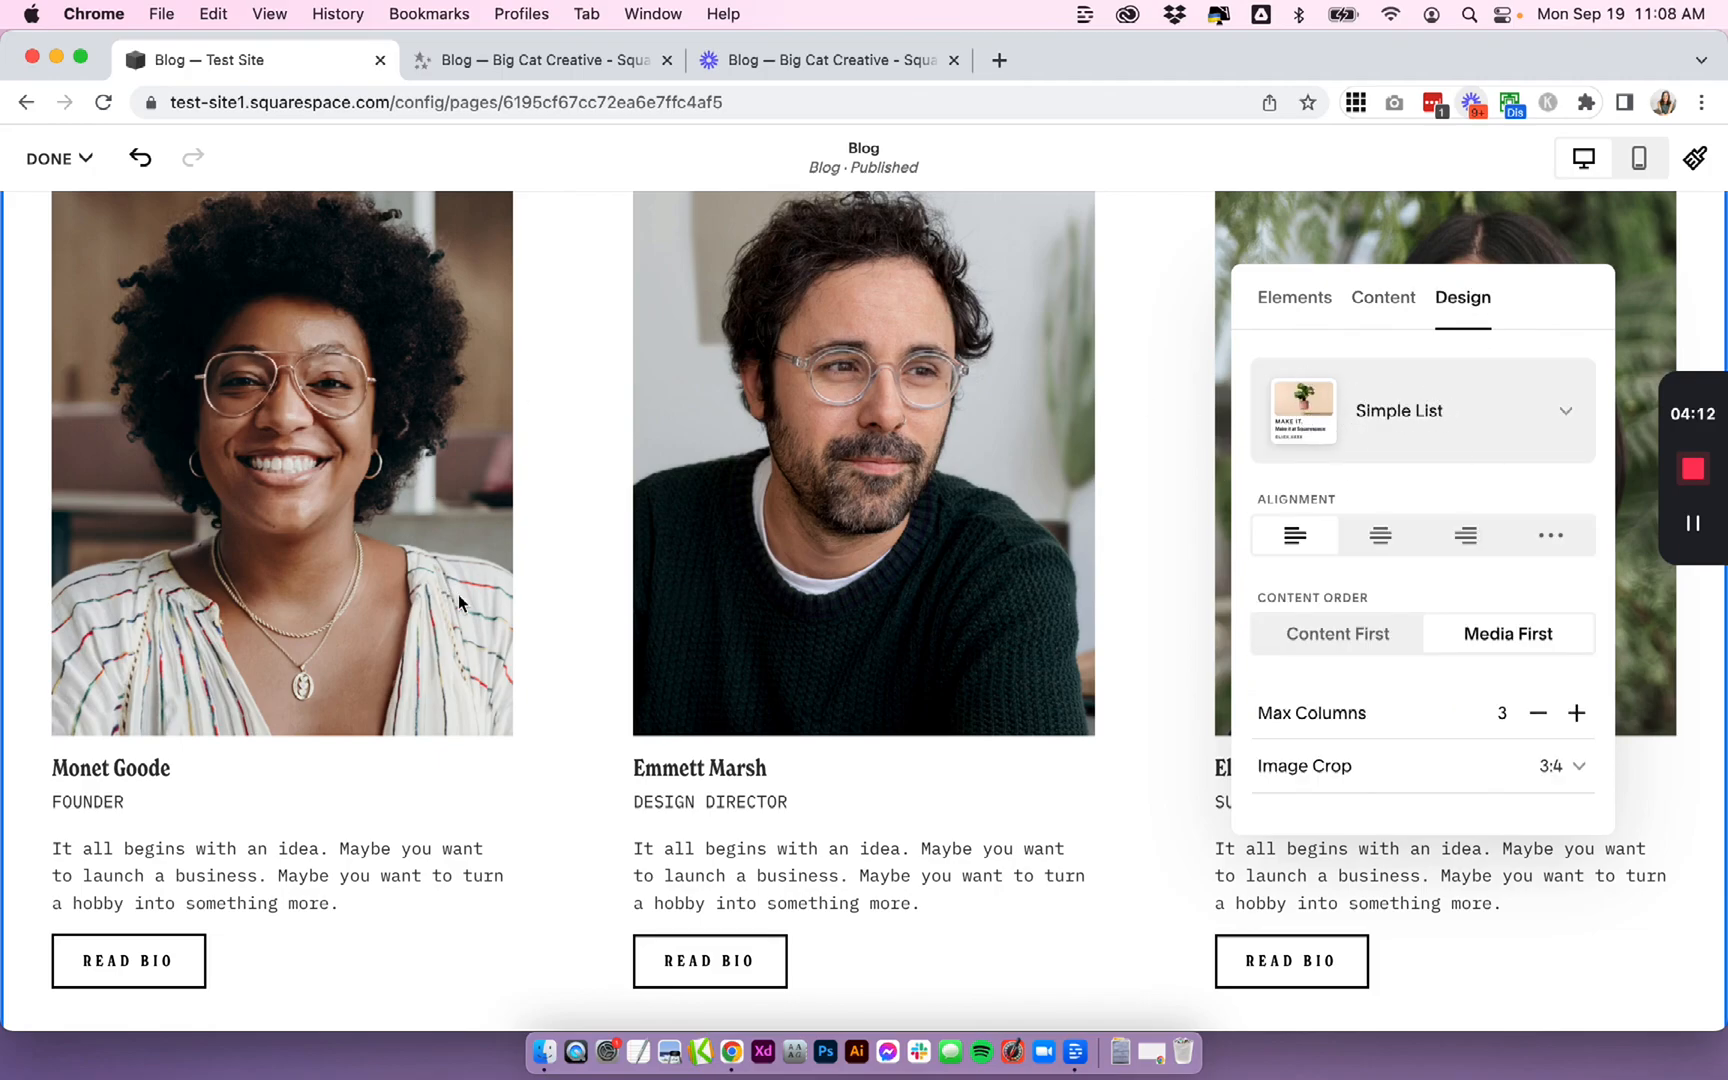
click(1425, 392)
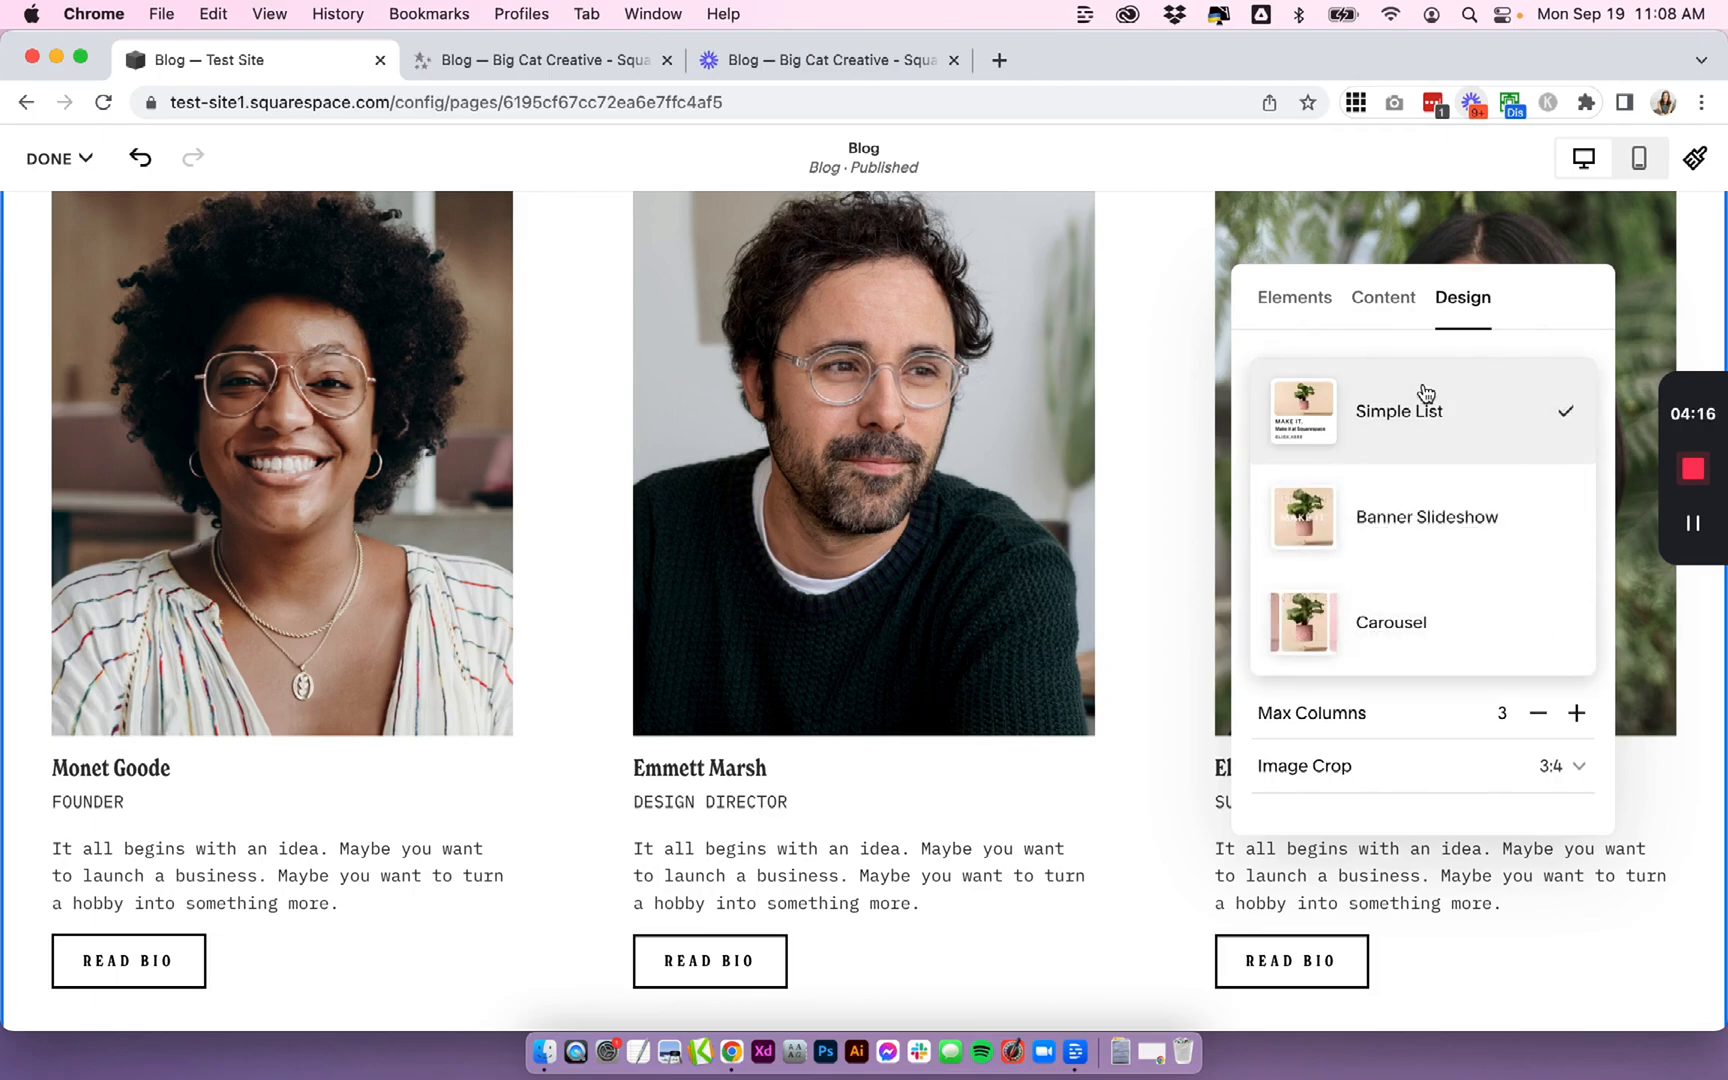
click(1501, 621)
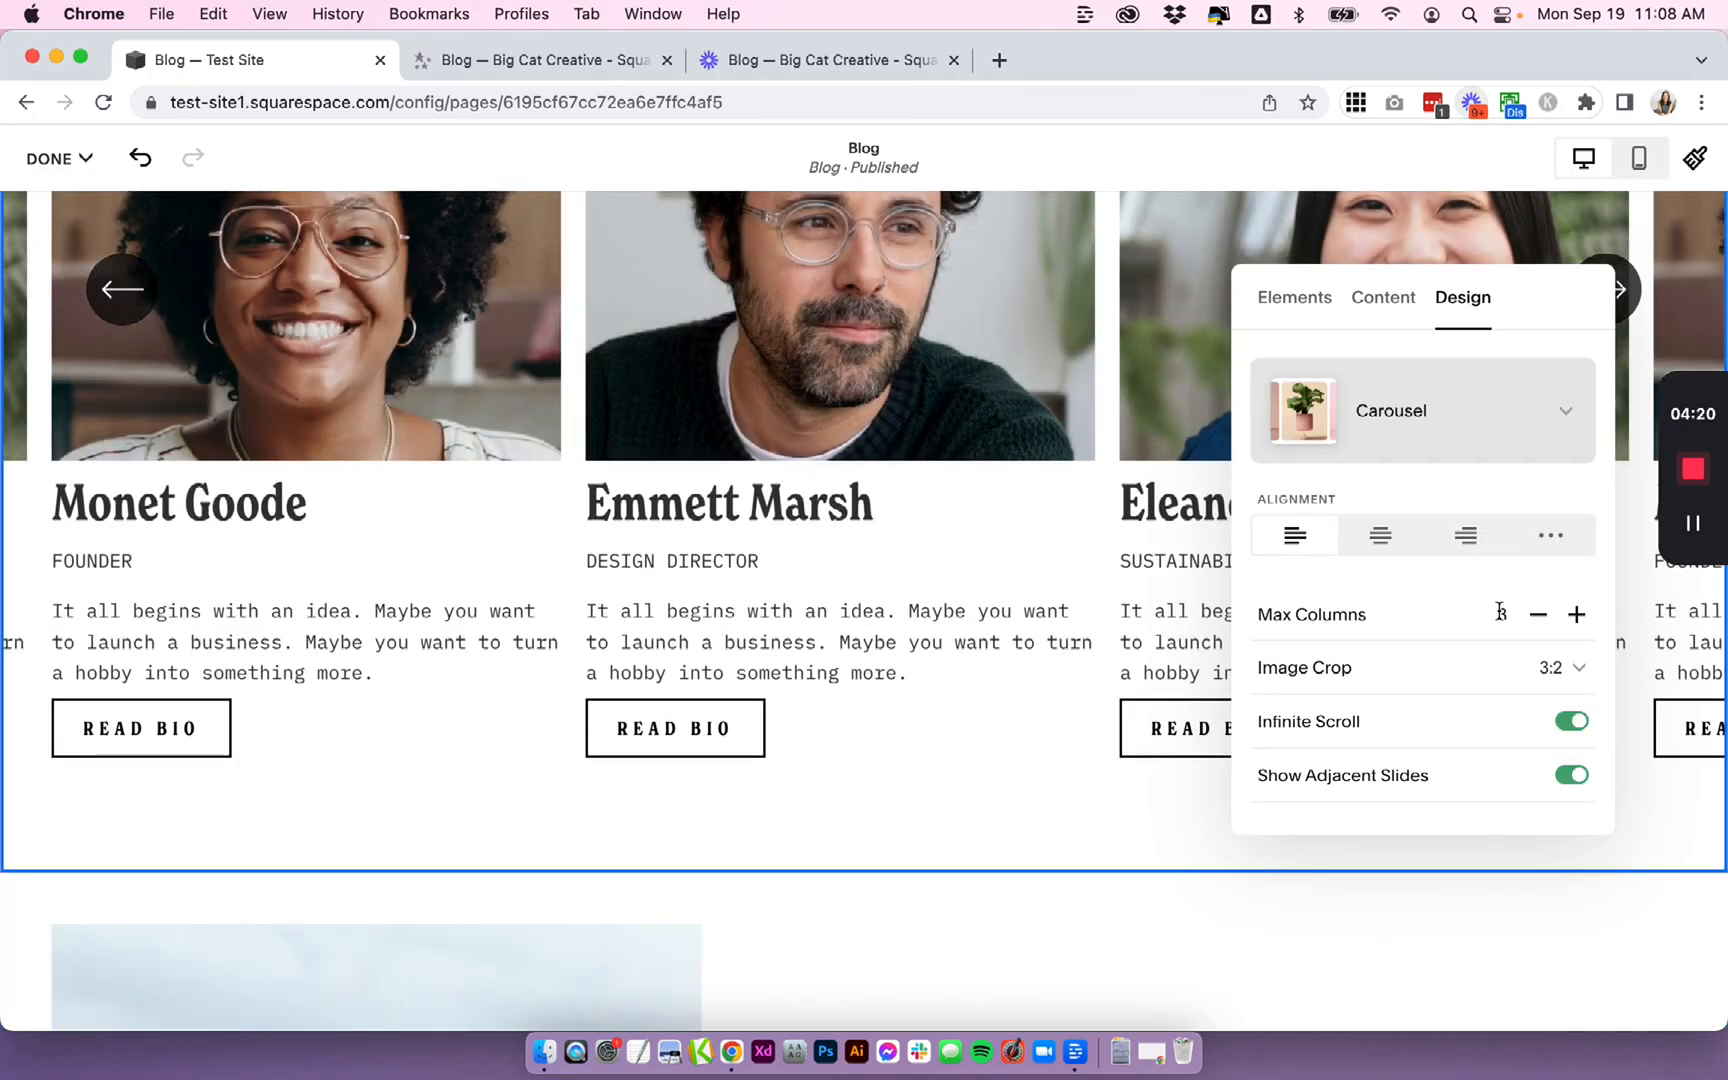
- Set the carousel's alignment to centered
scroll(970, 450, up, 3)
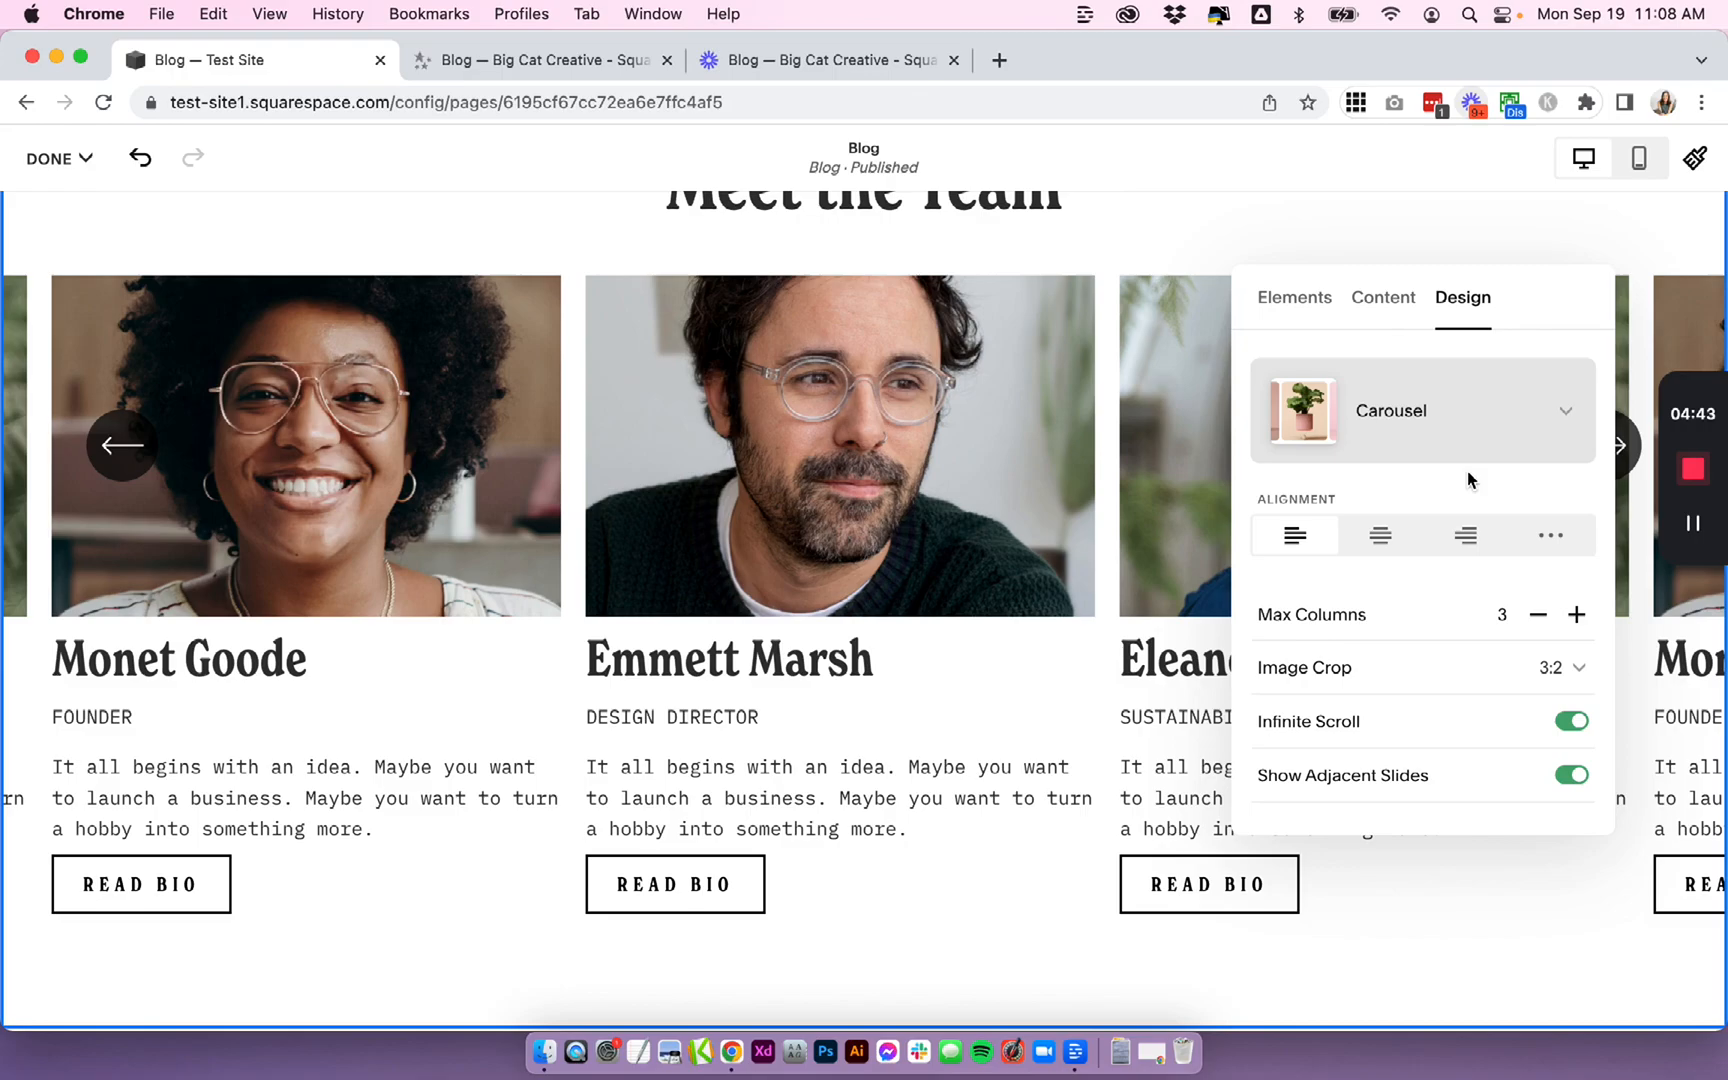
scroll(935, 563, up, 2)
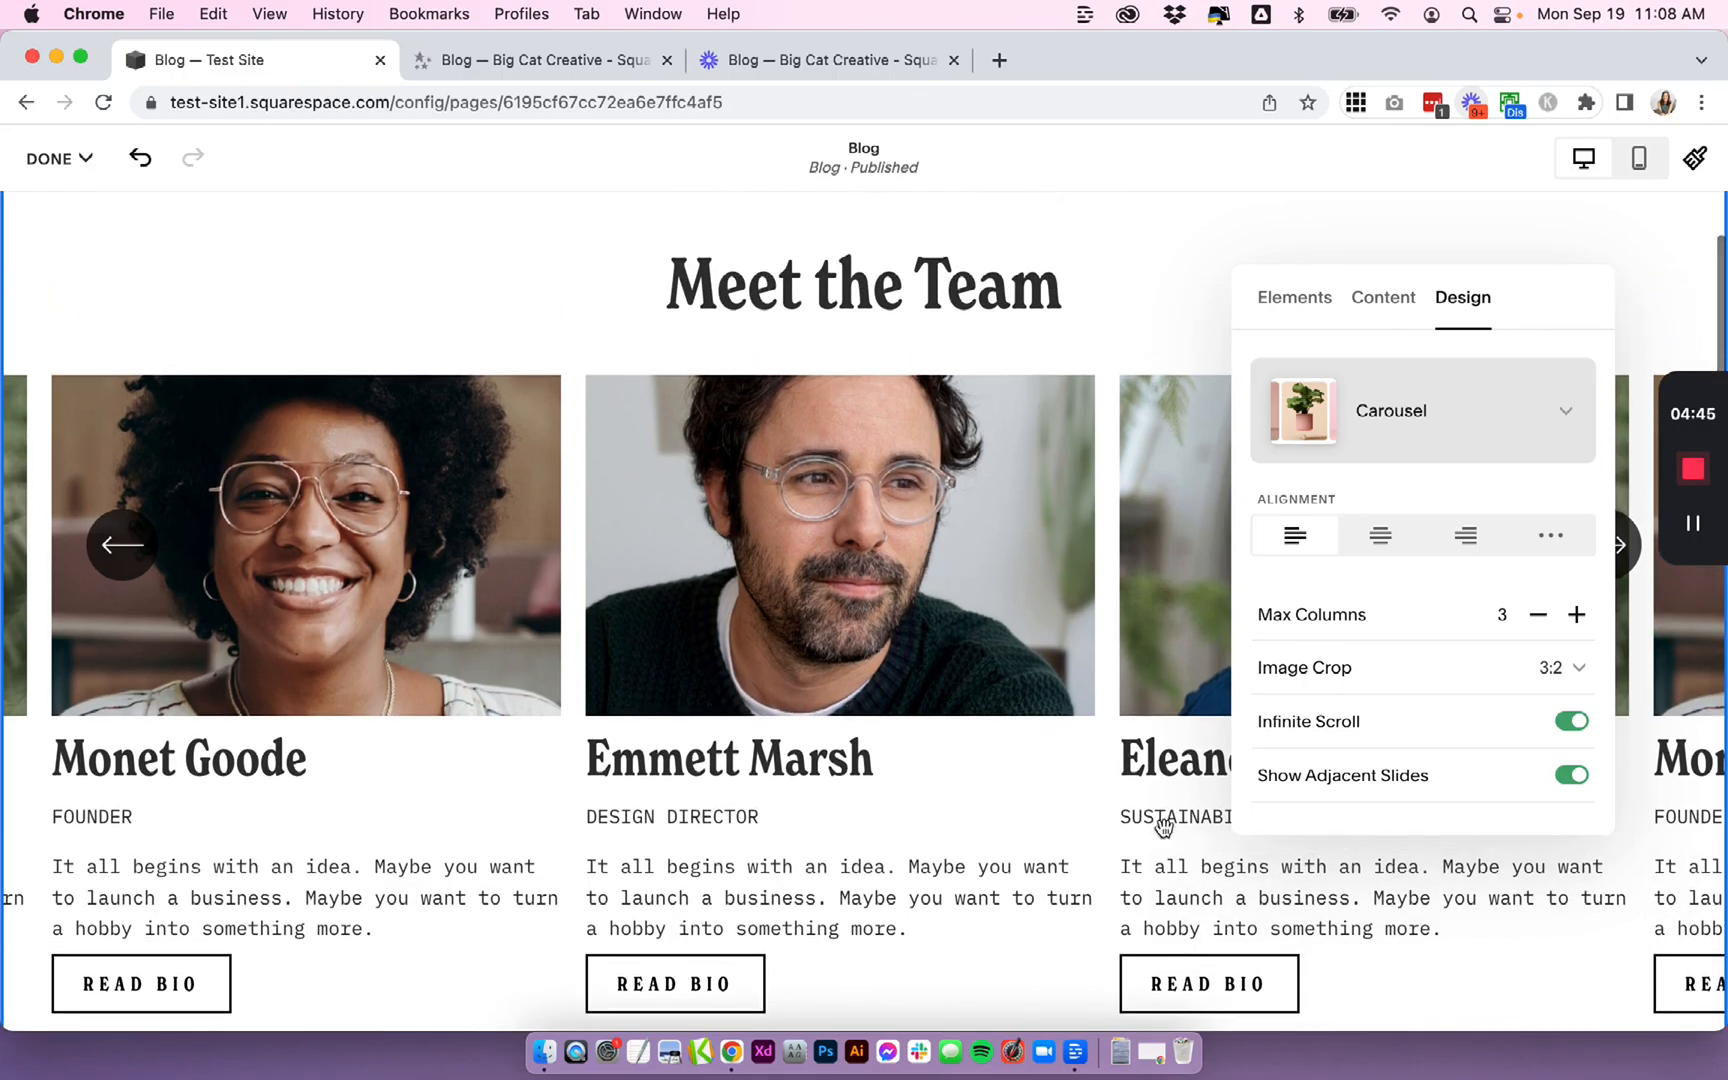
scroll(1040, 597, down, 1)
click(1381, 540)
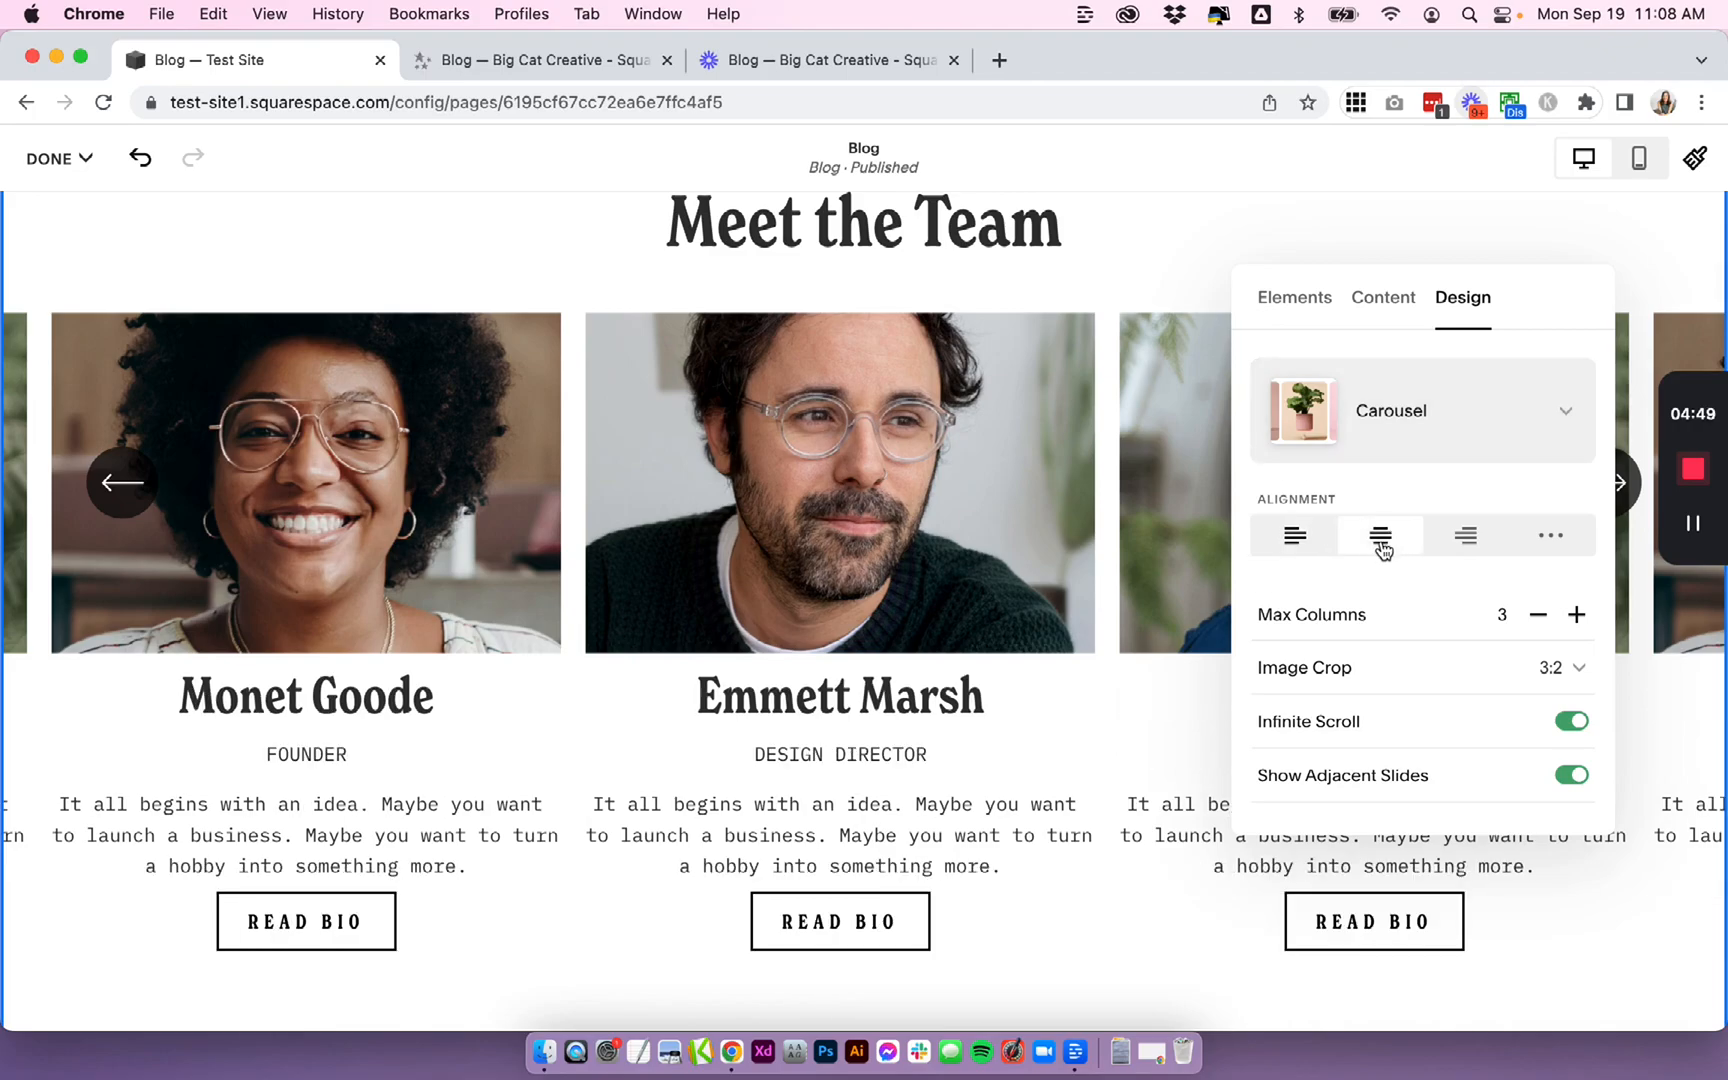
- Reduce the carousel's Max Columns to 2
scroll(1383, 549, down, 1)
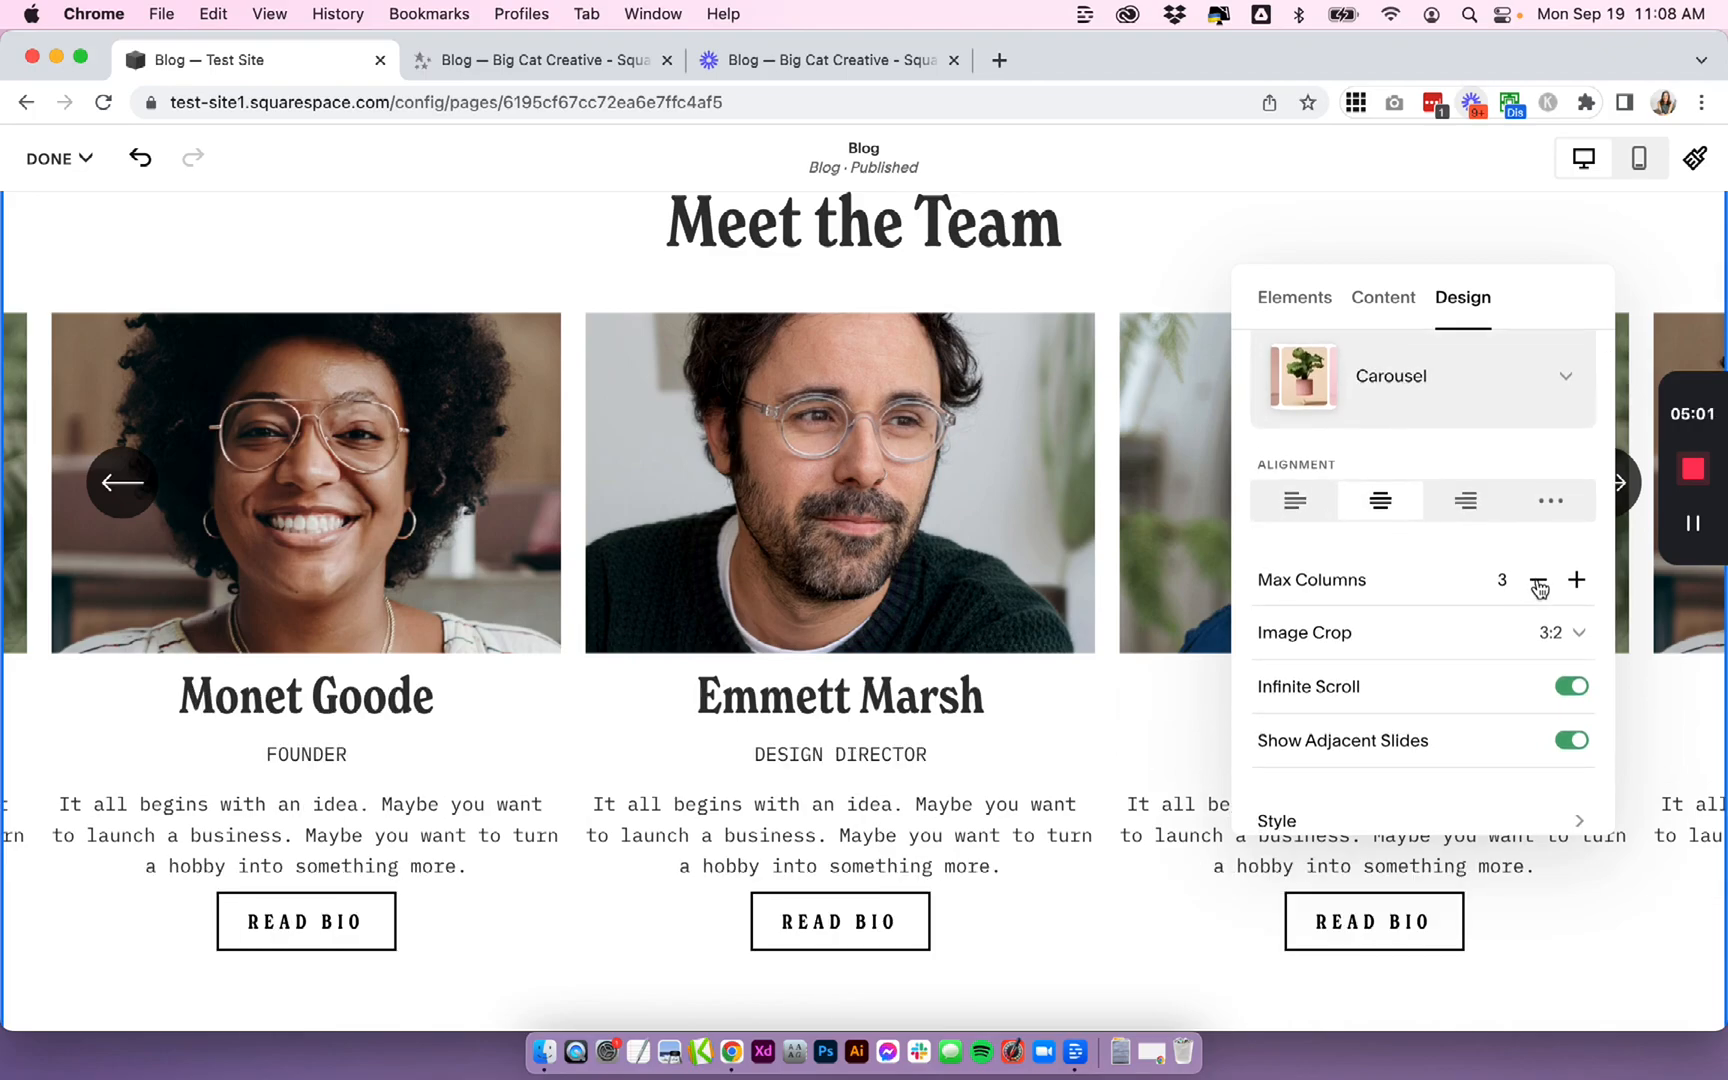
click(1538, 584)
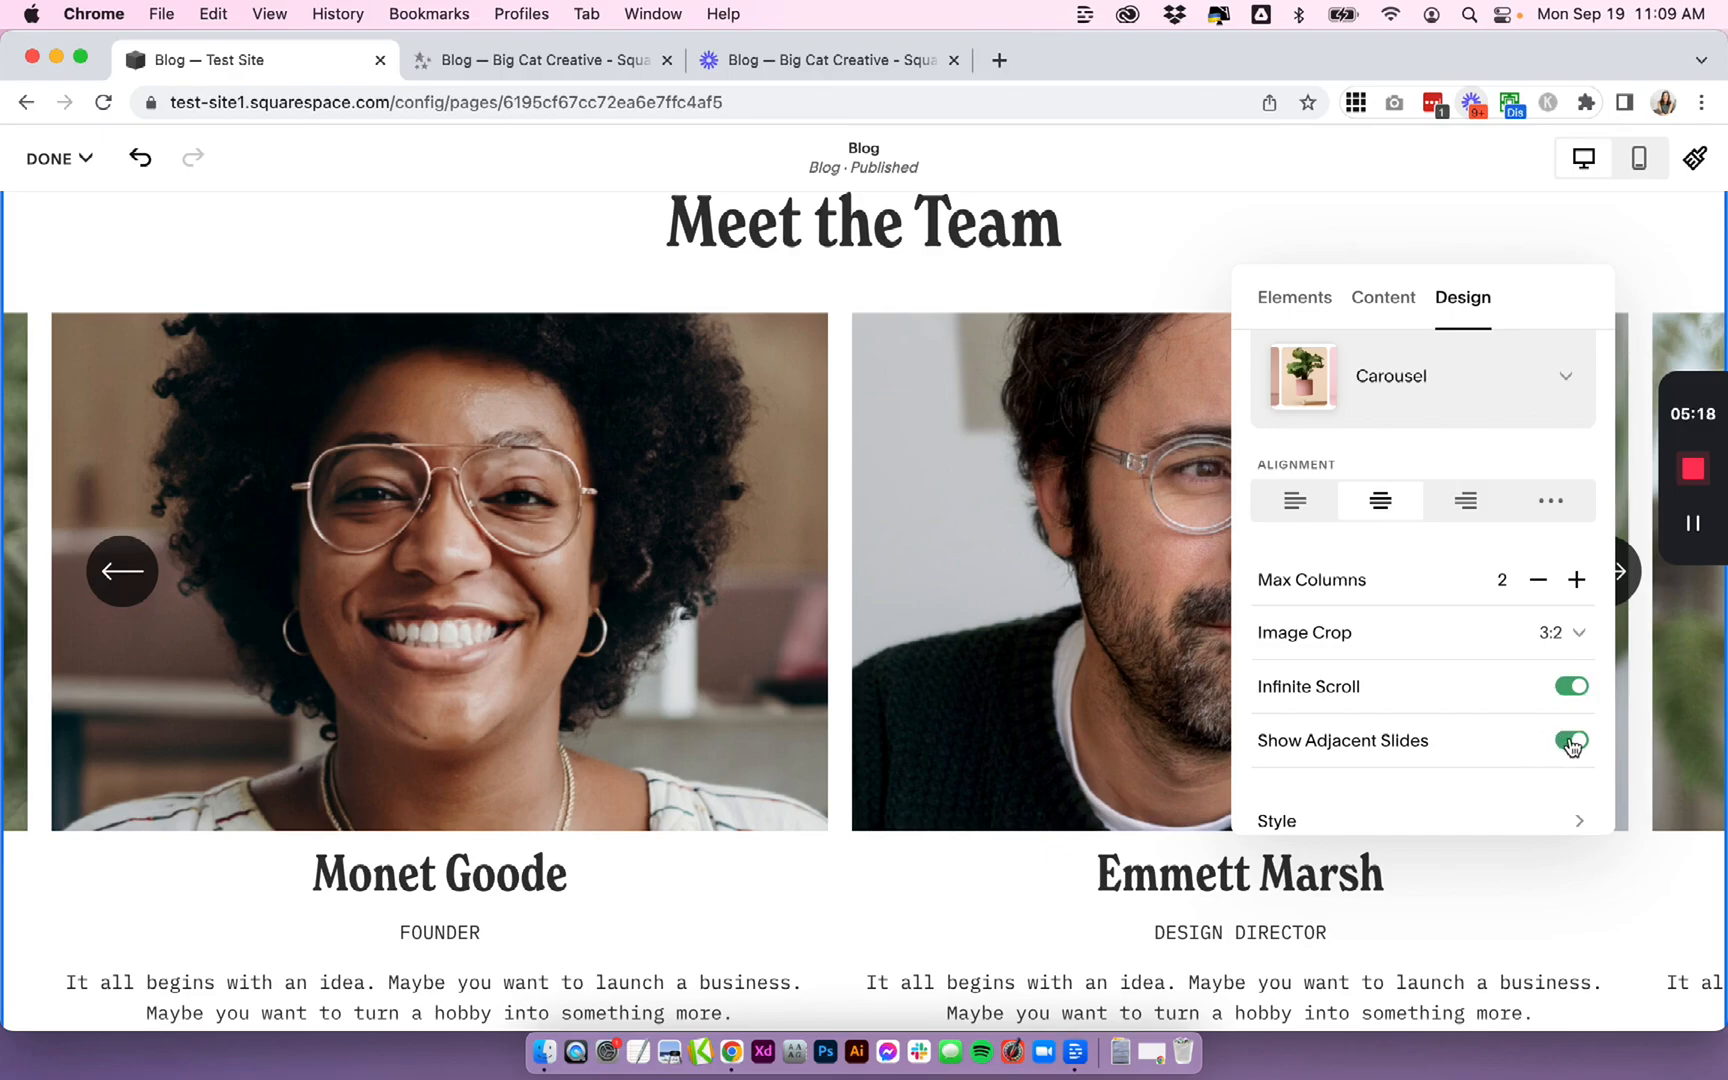
scroll(1560, 735, down, 2)
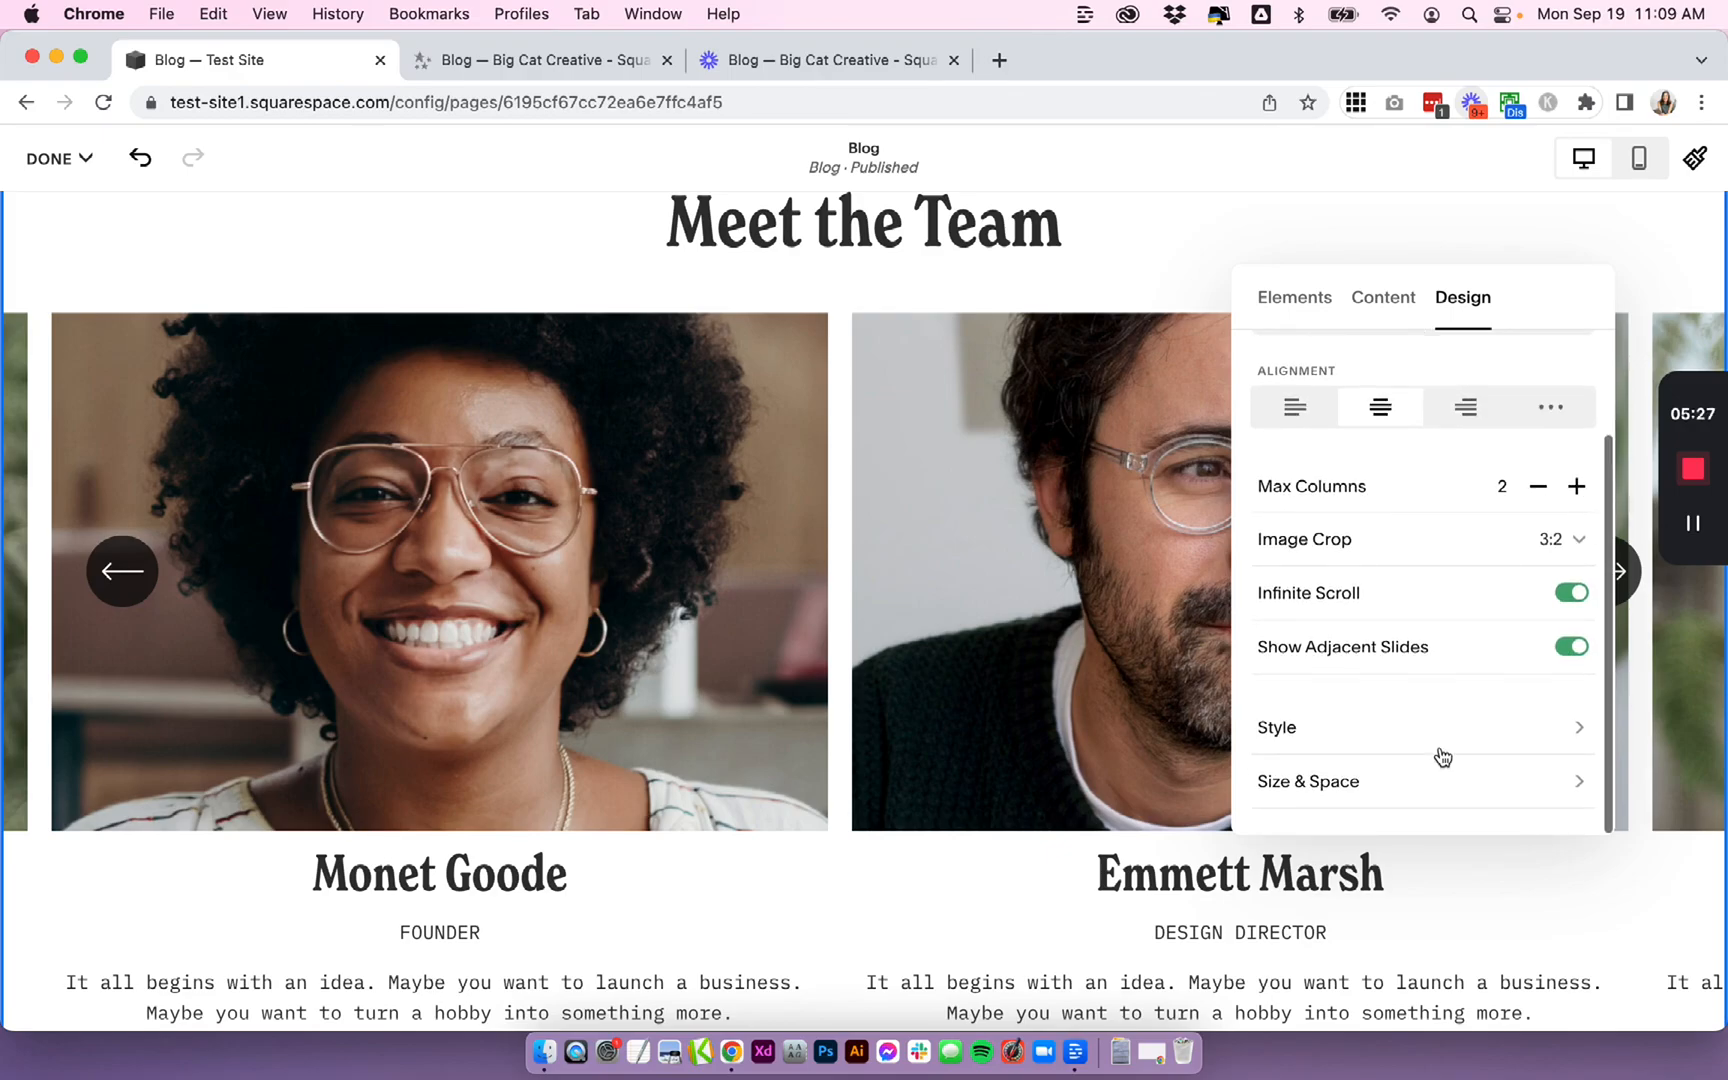
- Open the Style settings and try turning the Card option on and off again
click(1318, 739)
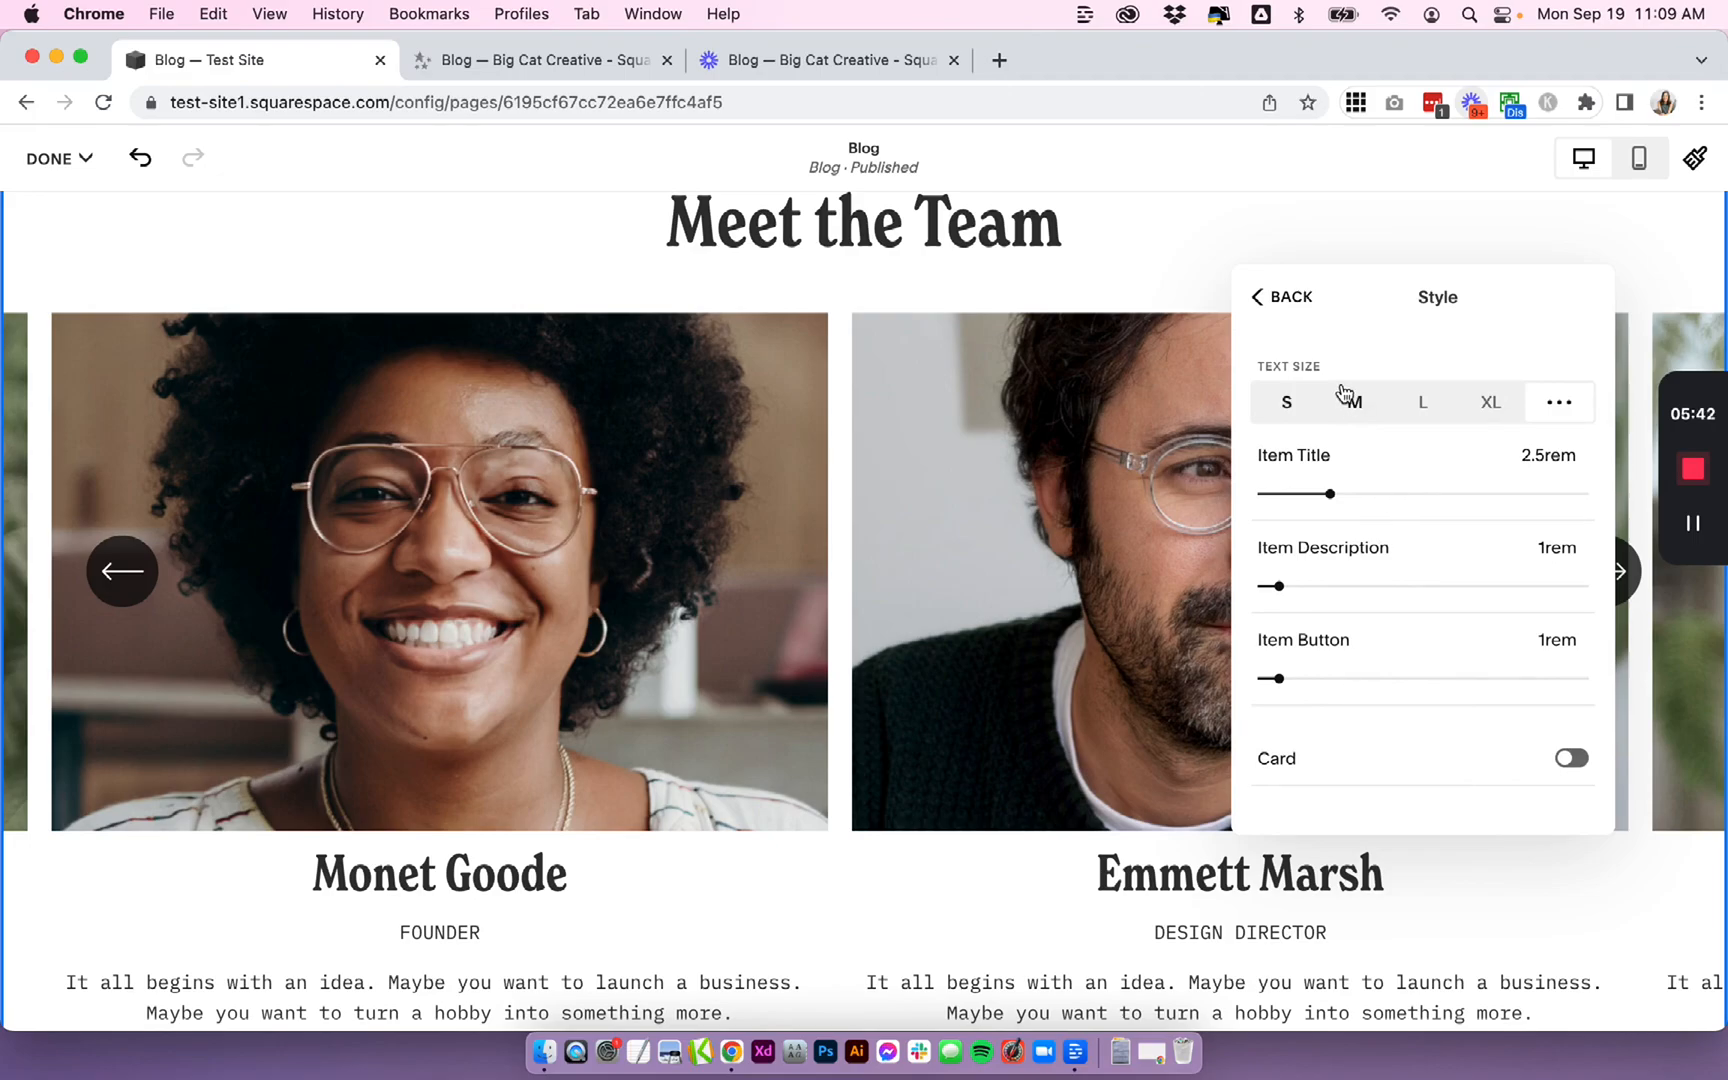
scroll(1340, 400, down, 2)
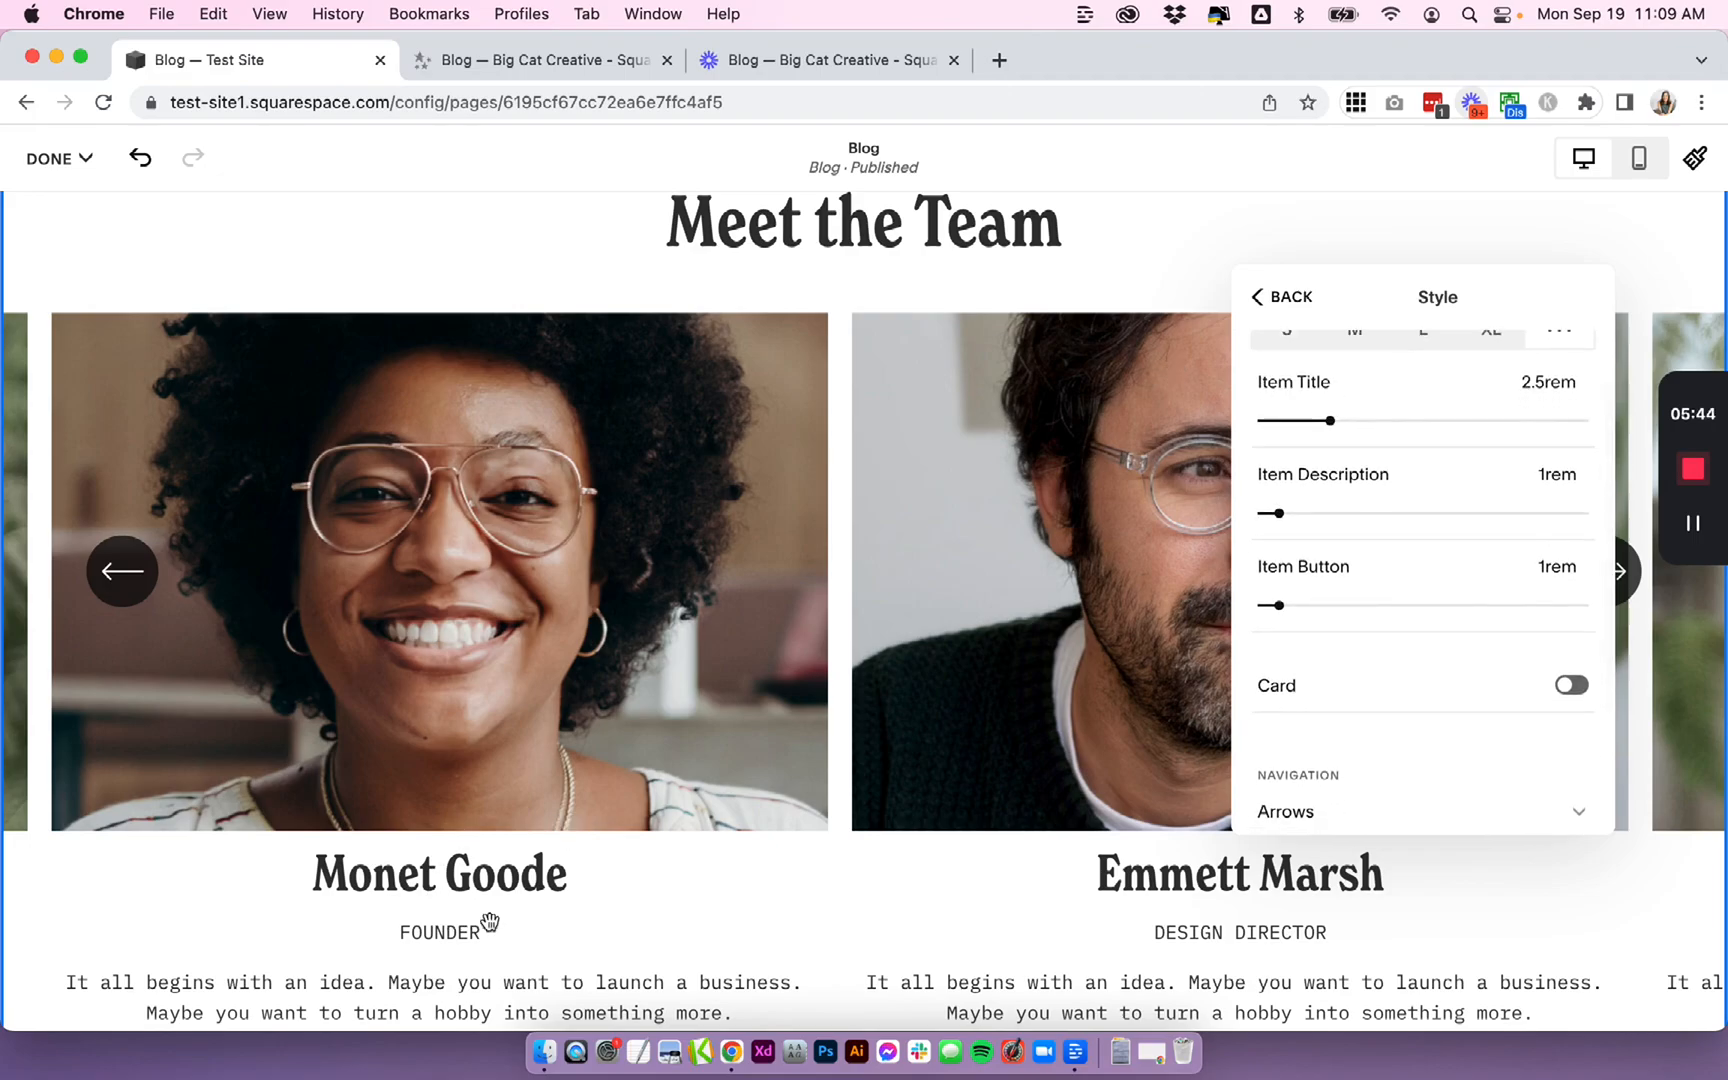
scroll(640, 932, down, 2)
scroll(640, 932, down, 1)
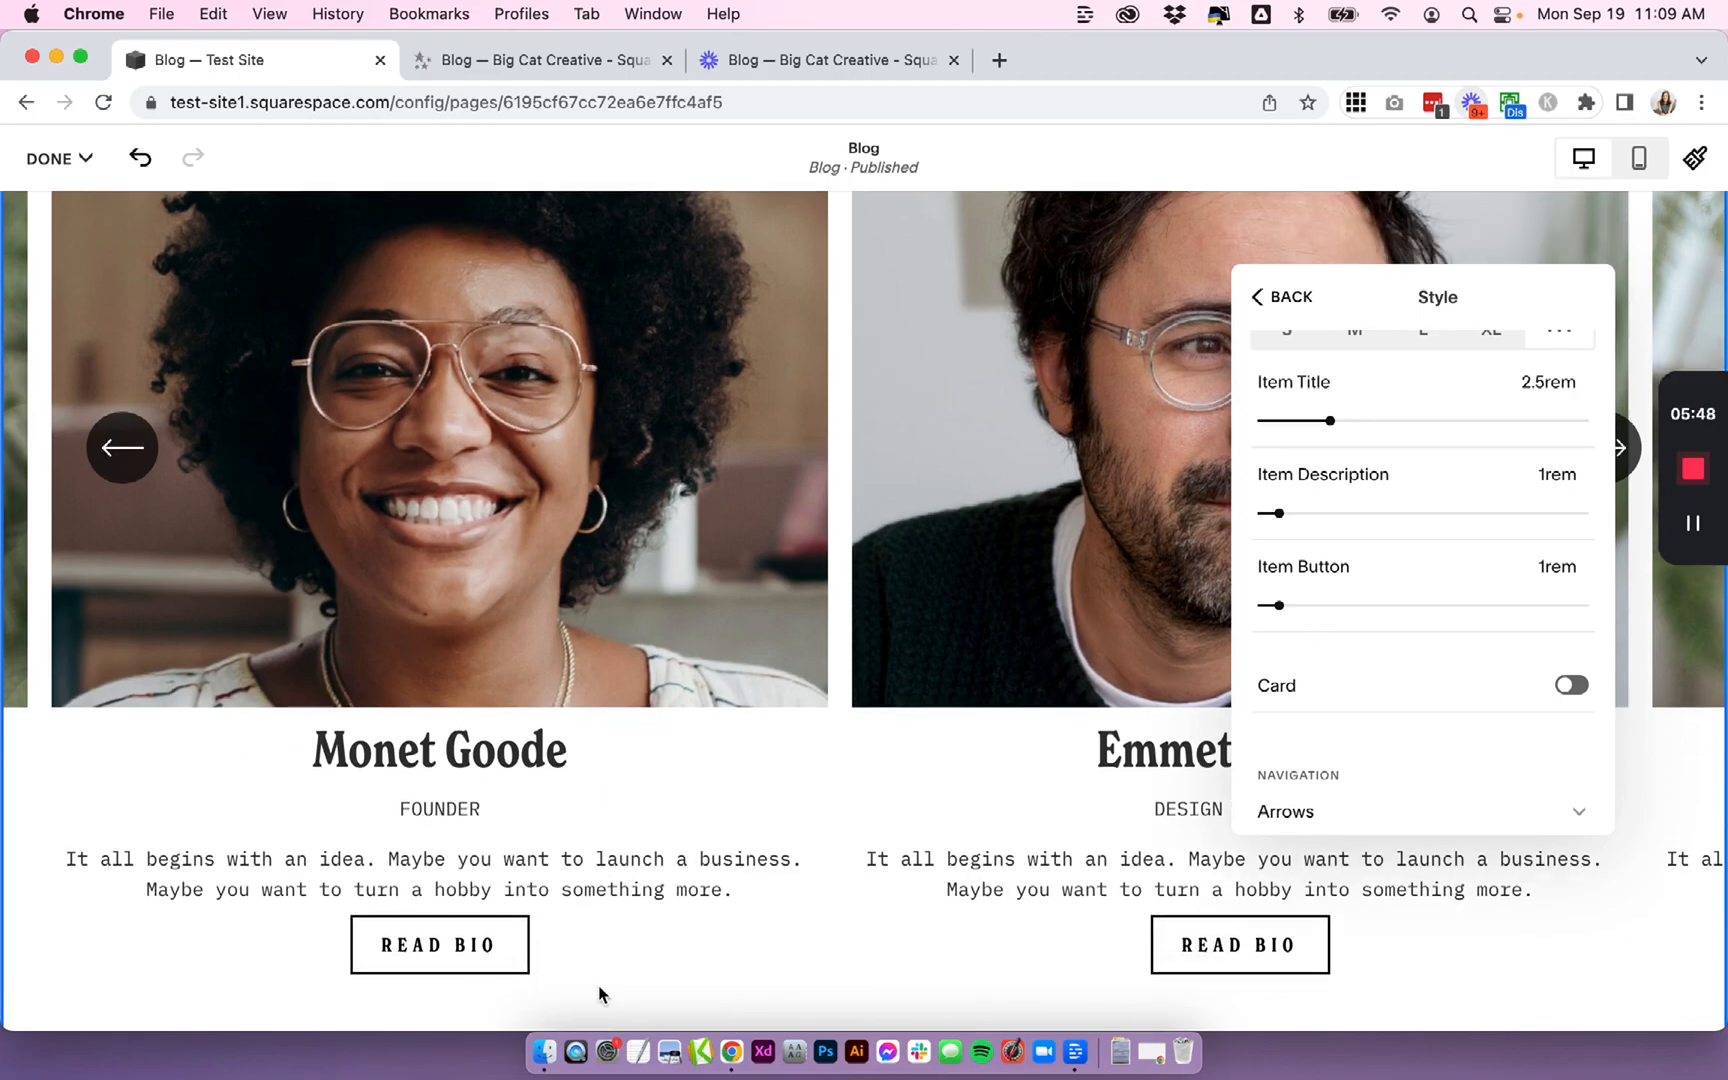
scroll(1420, 660, down, 3)
click(1571, 569)
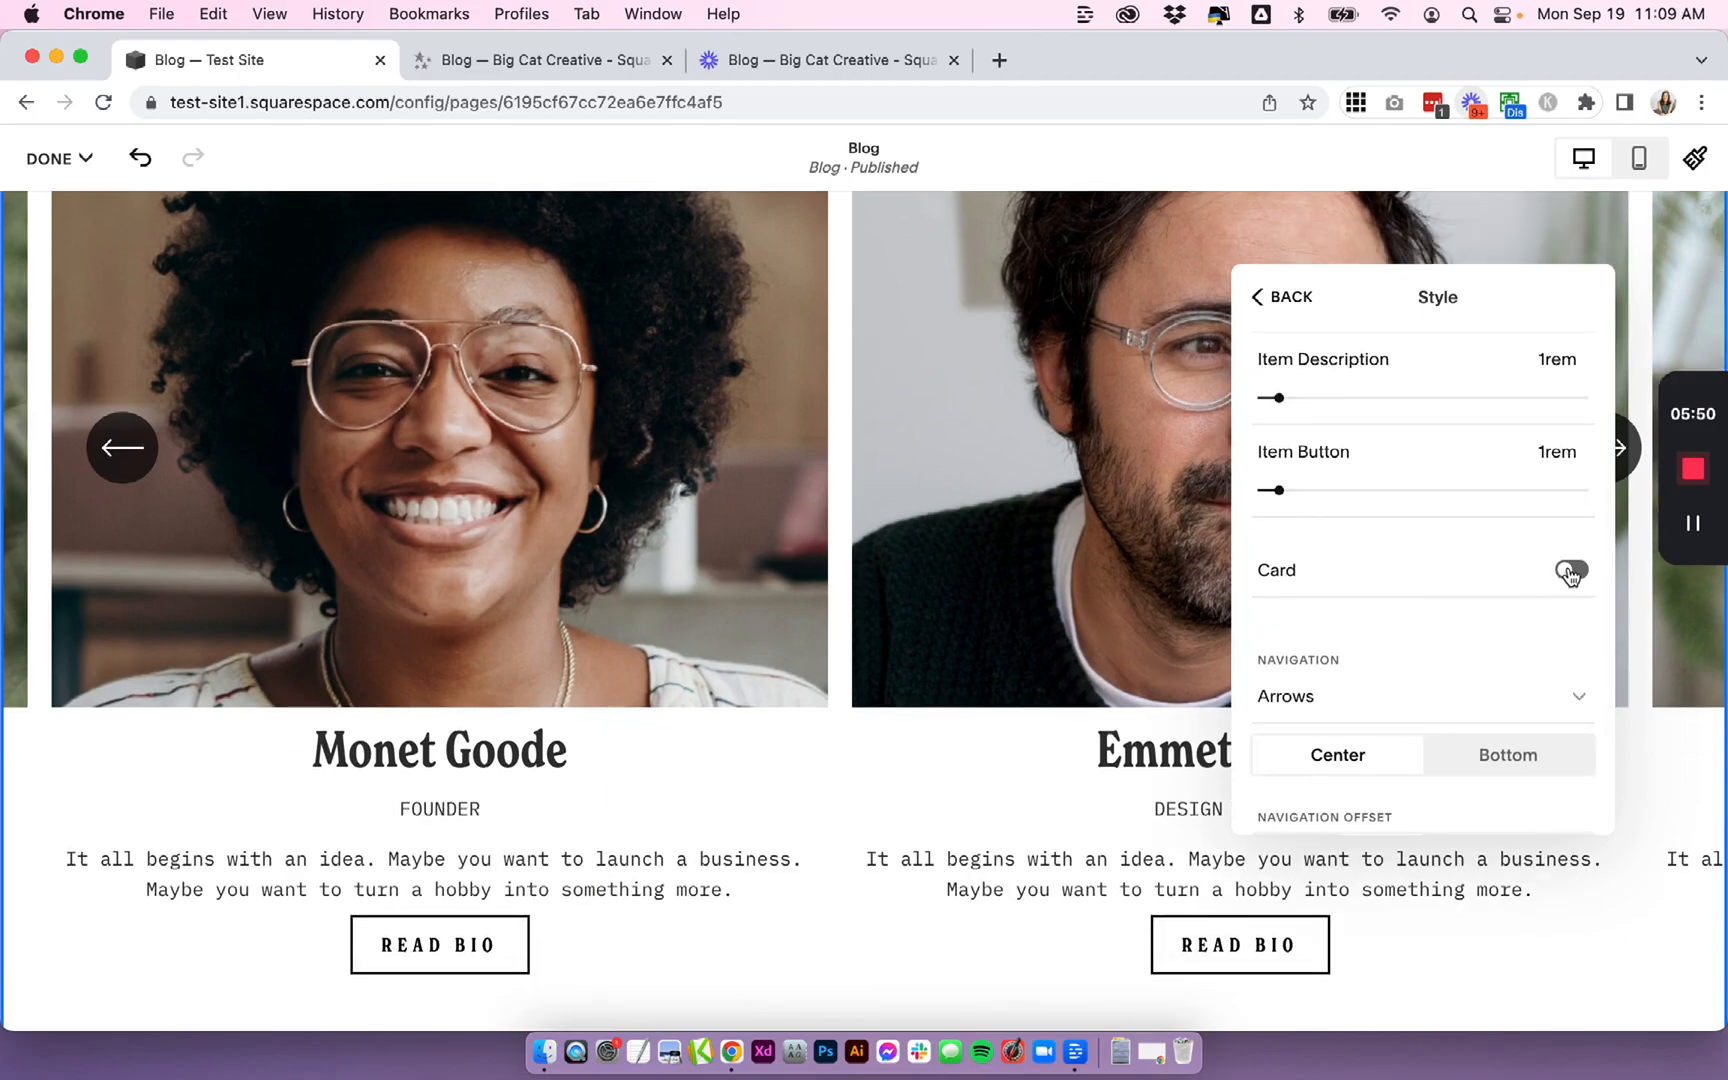
scroll(820, 797, up, 3)
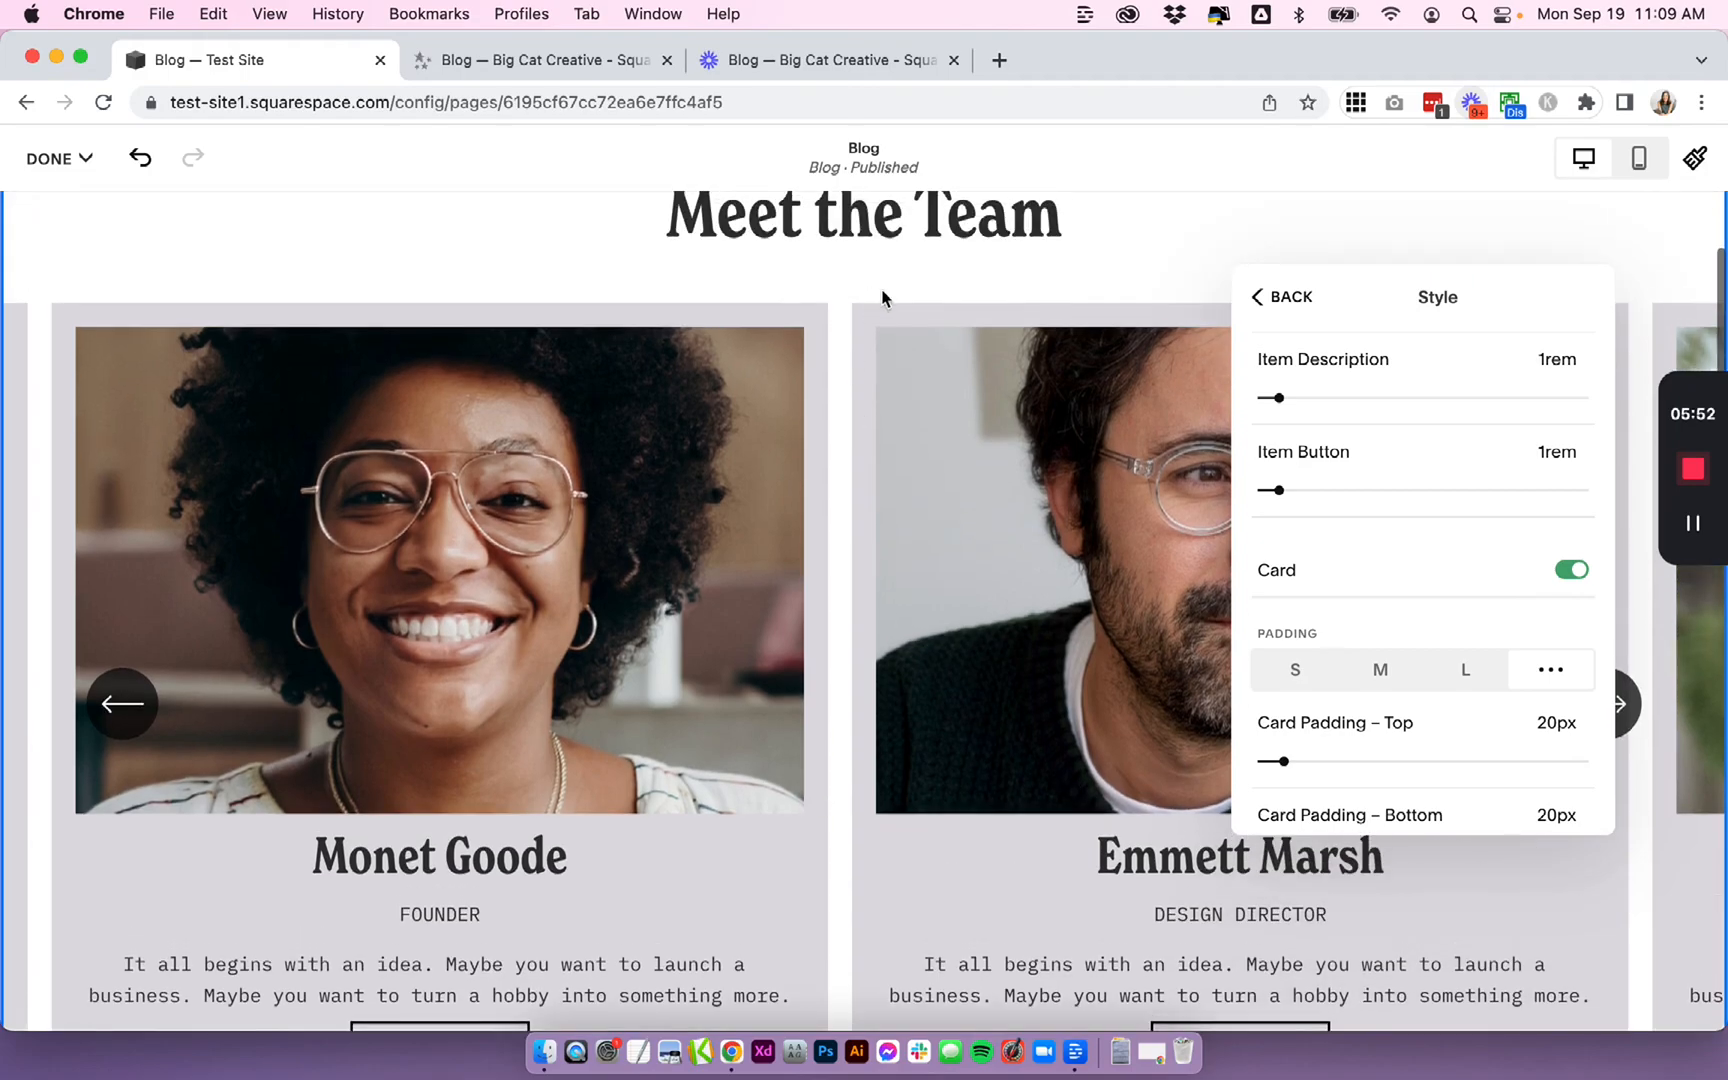
scroll(833, 636, down, 6)
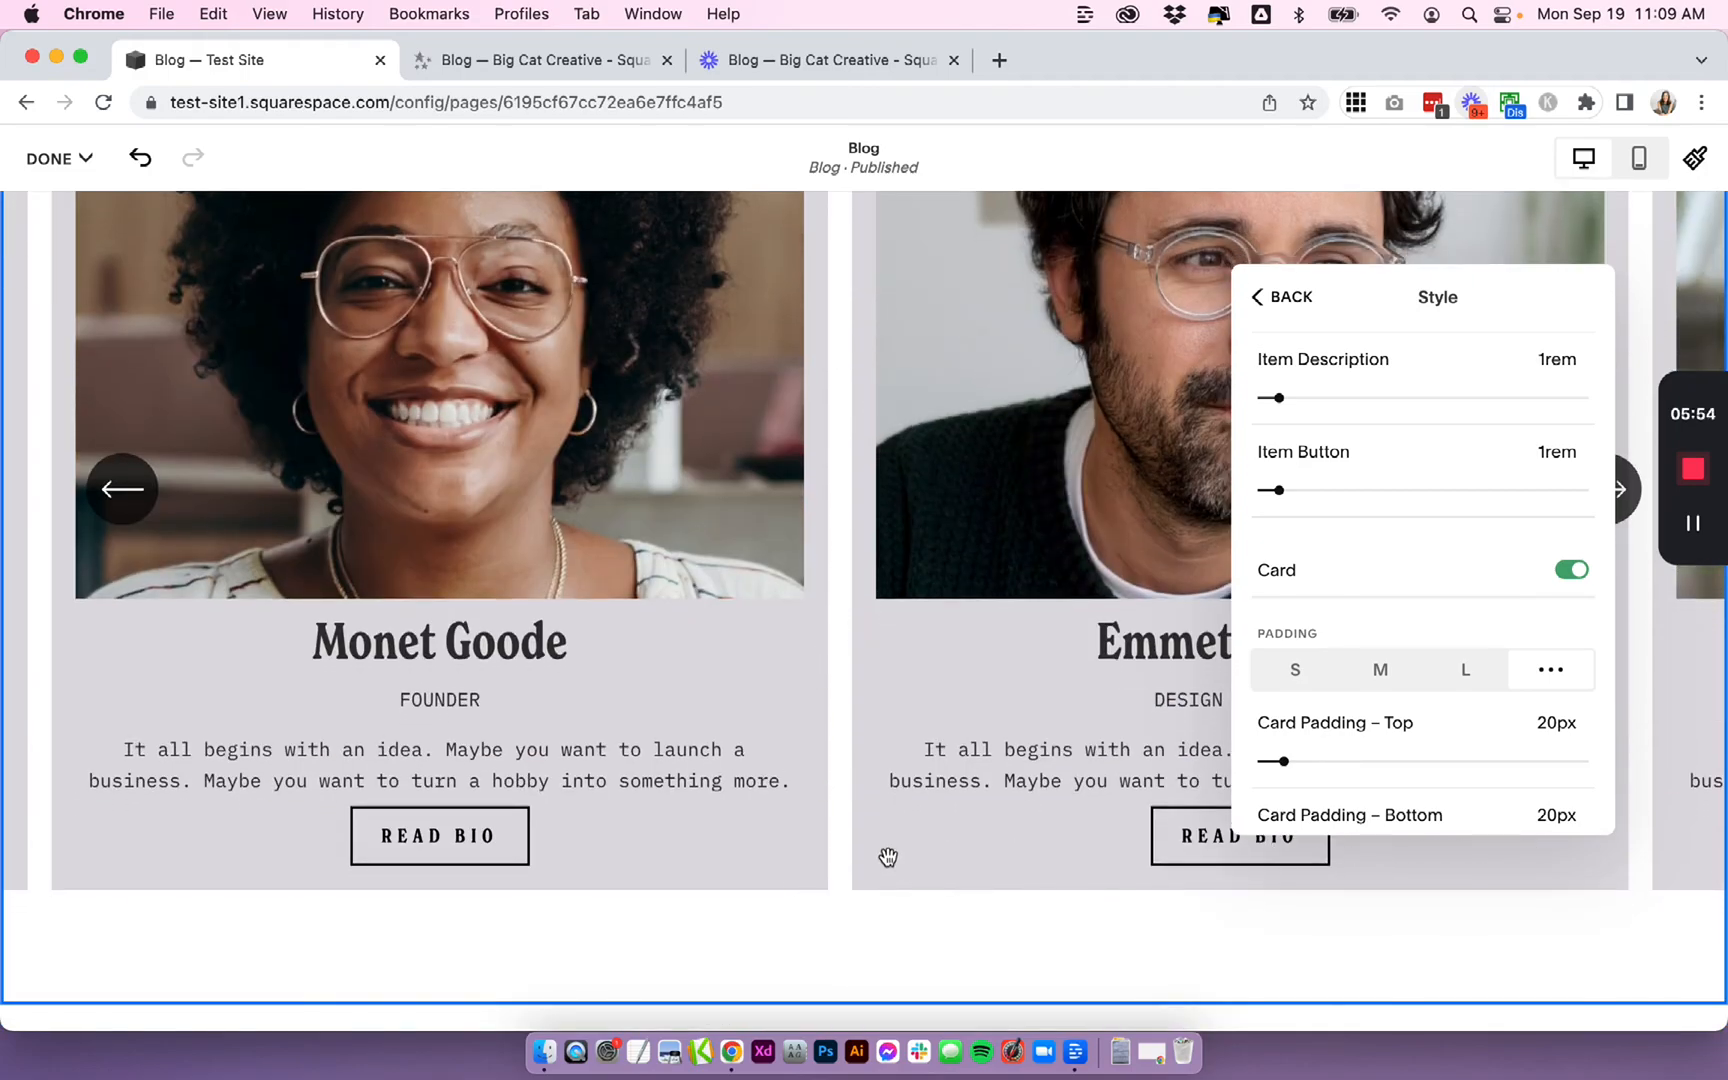
scroll(887, 856, up, 2)
click(1575, 572)
- Try the navigation options, moving the arrows to Bottom and back to Center
click(1392, 629)
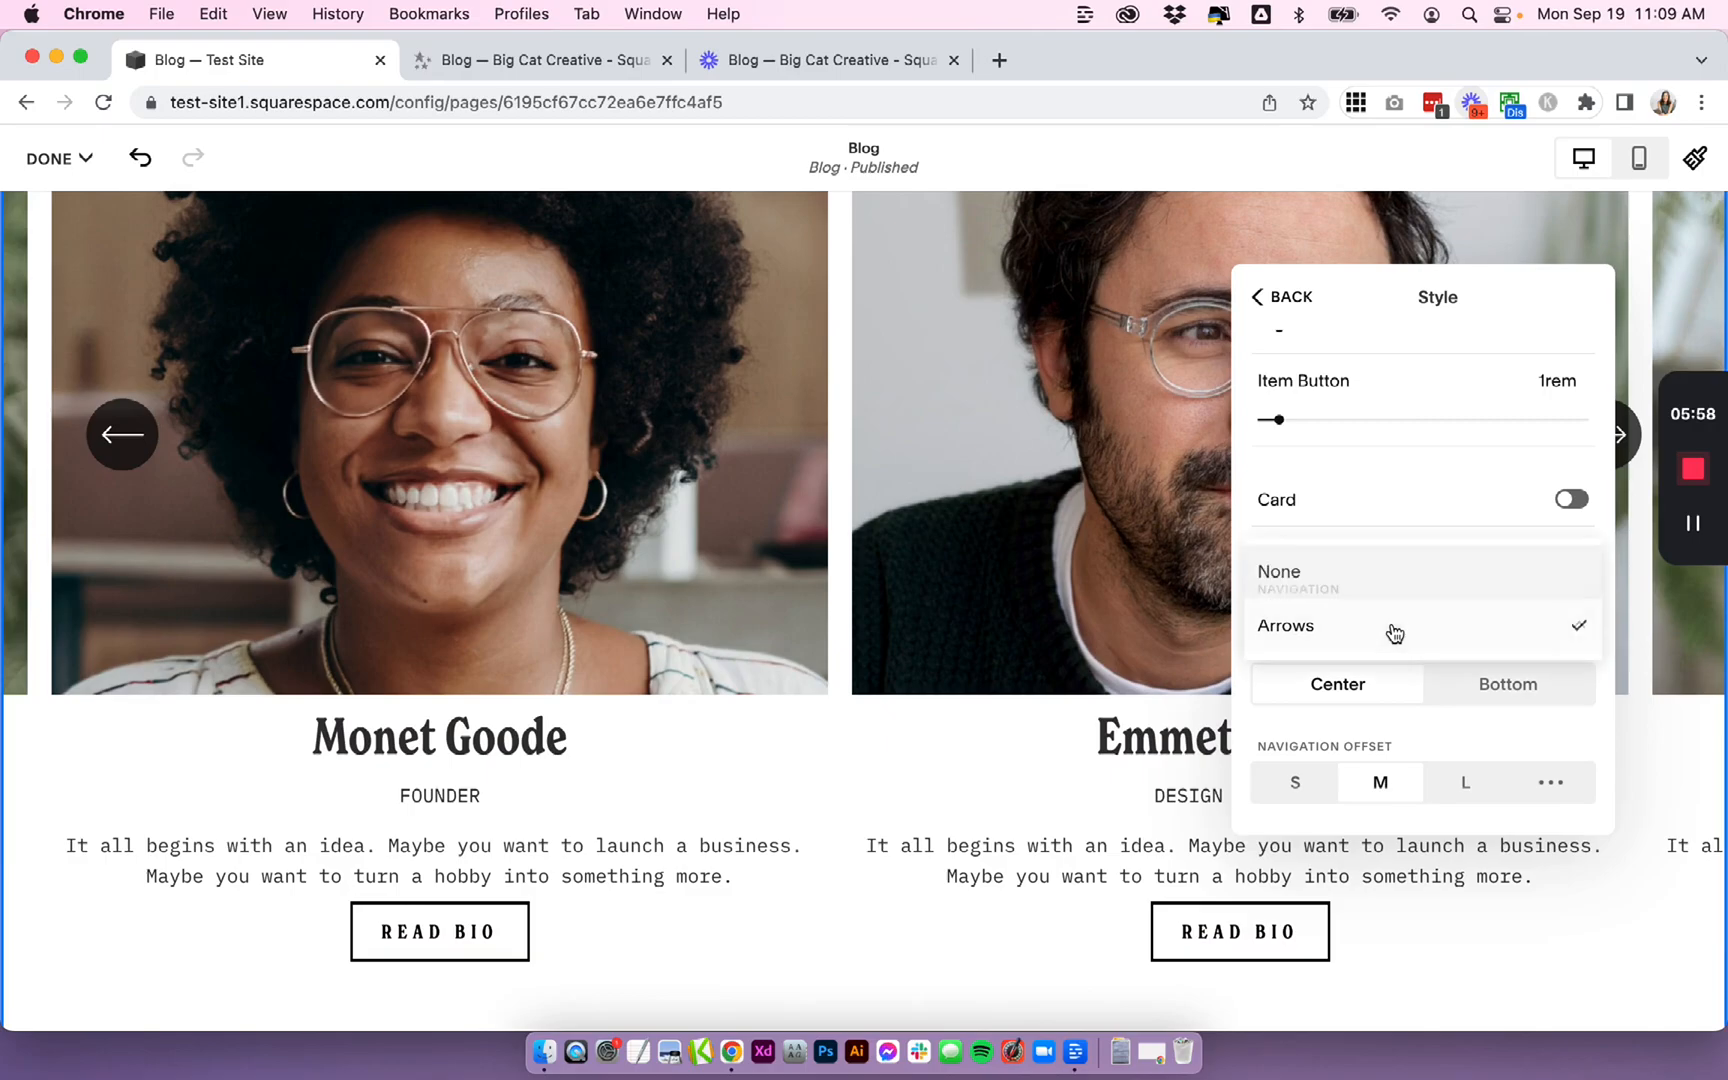
click(1401, 538)
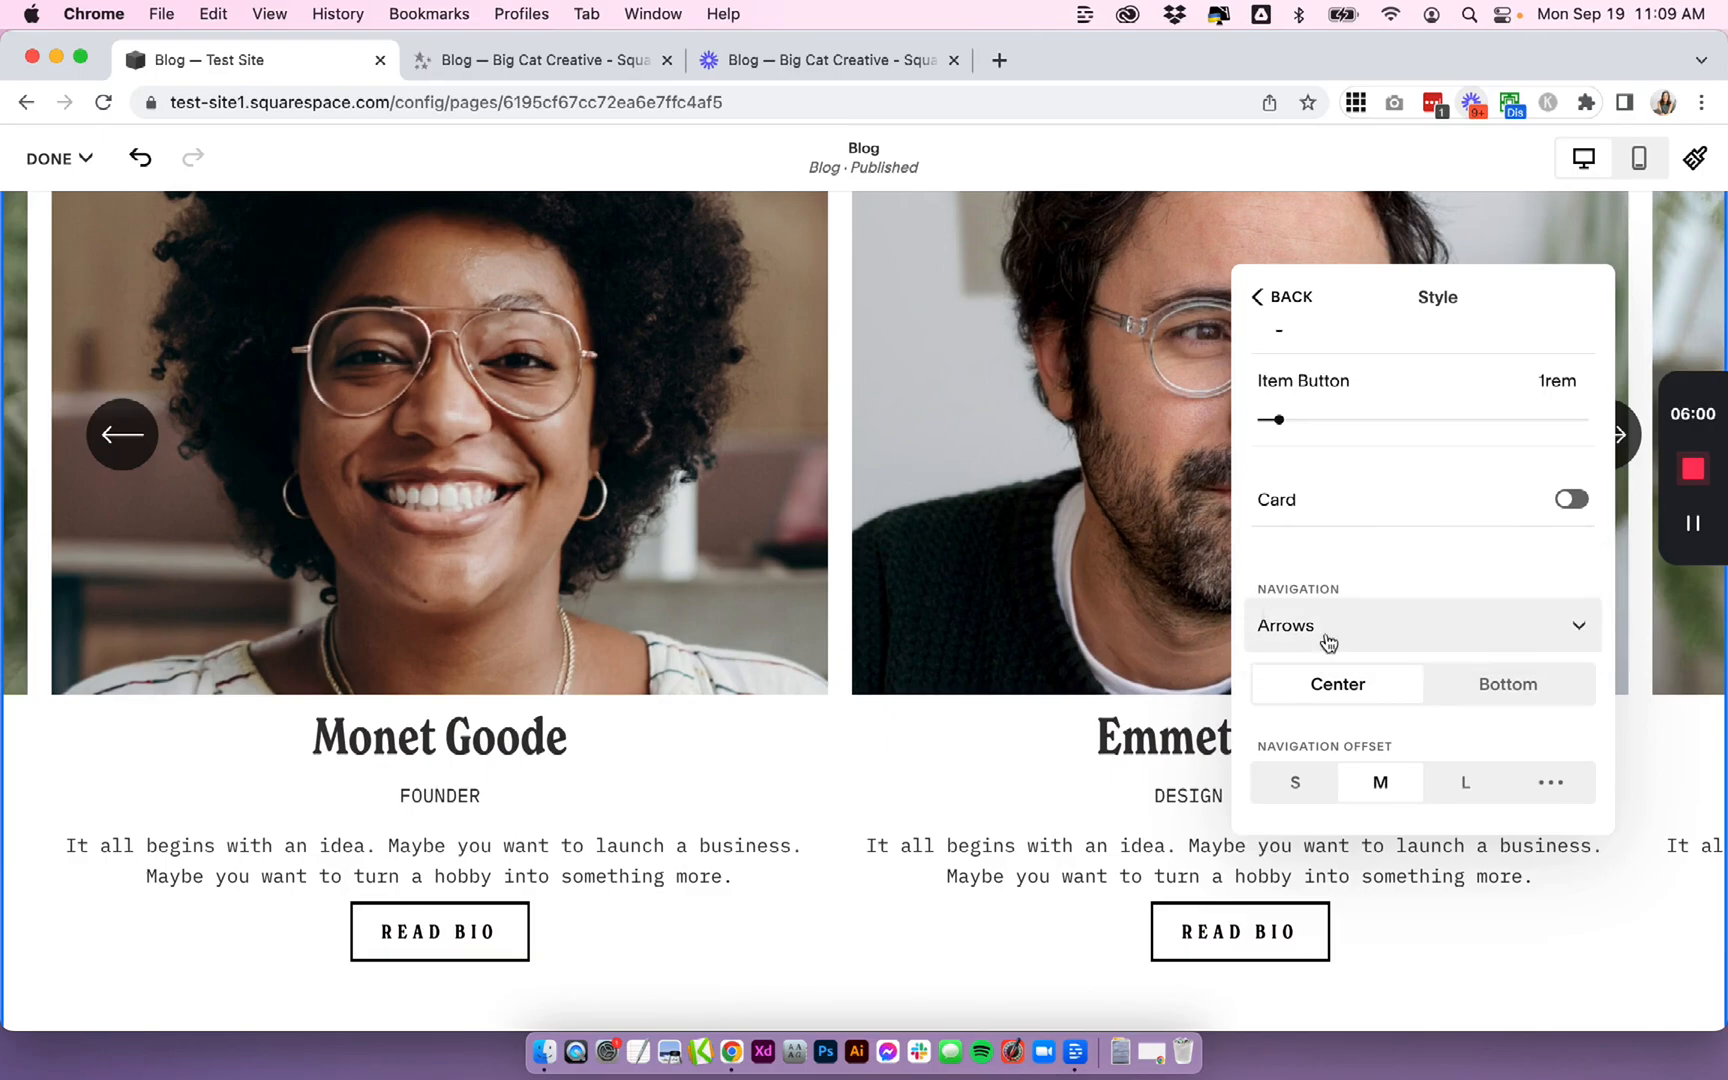
click(1497, 690)
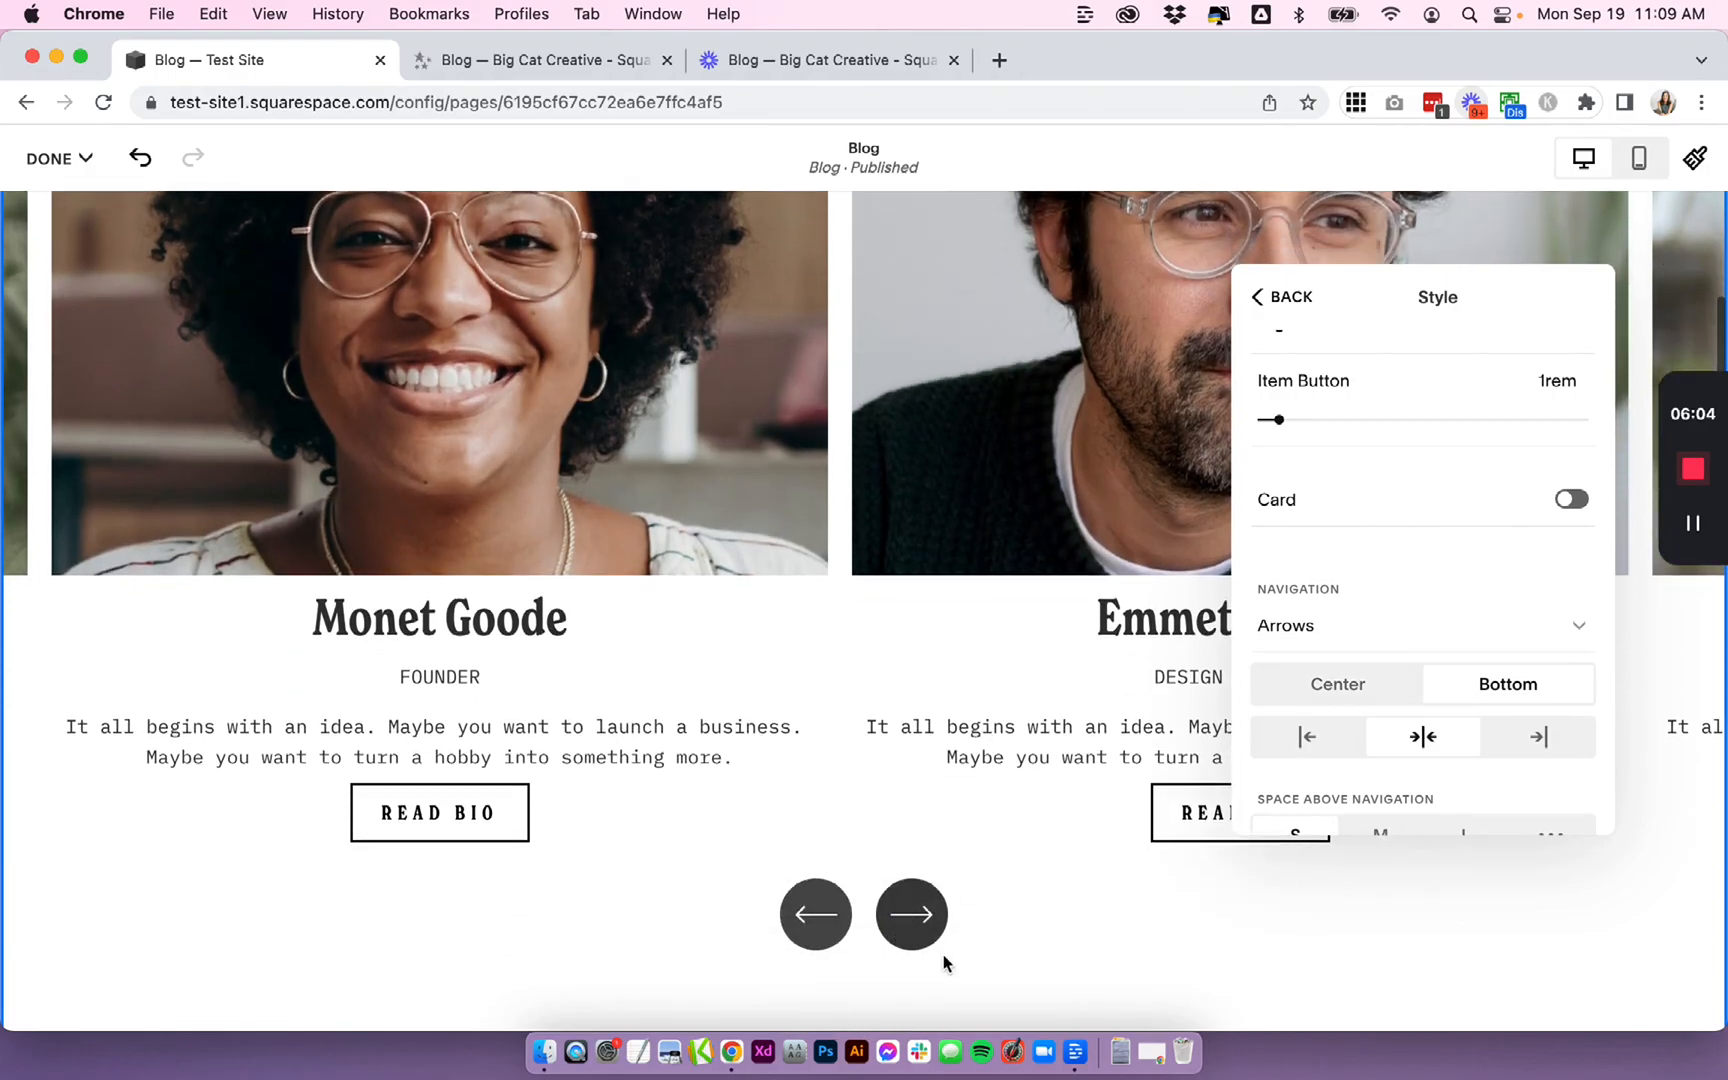
click(1322, 681)
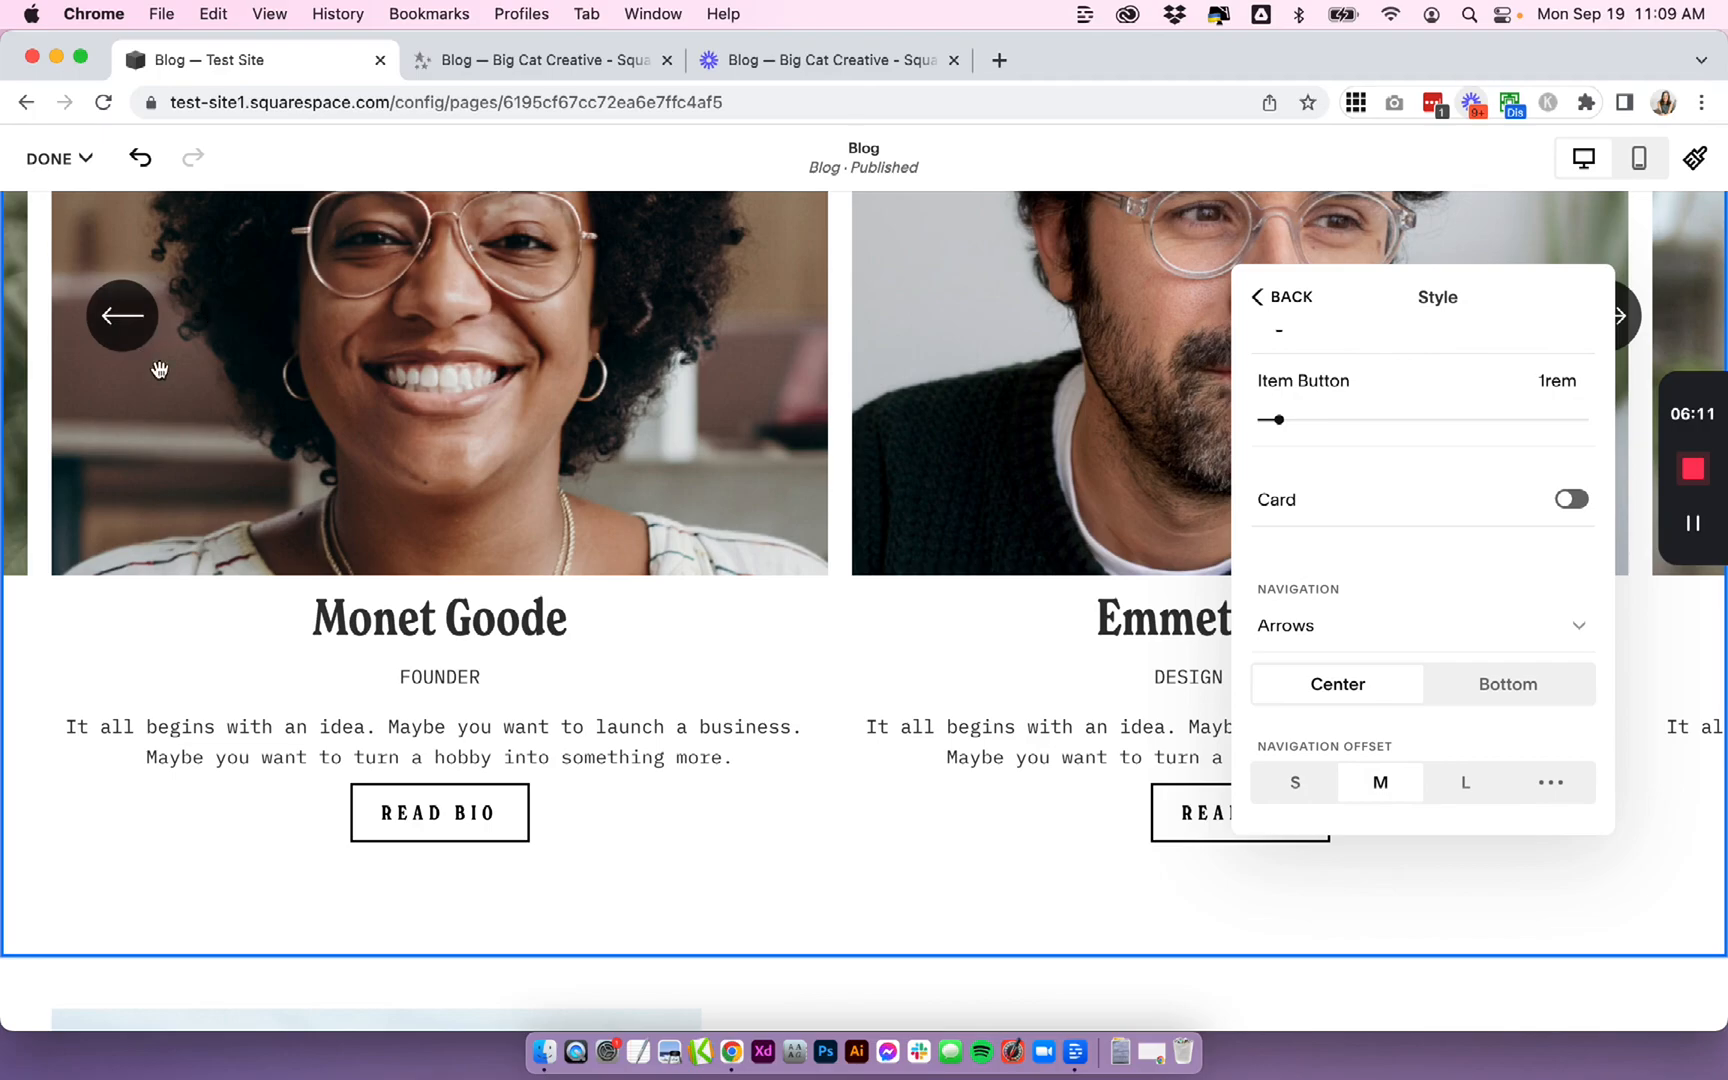
- Try different navigation offset sizes, ending on M, and return to the Design settings
click(1452, 788)
click(1381, 790)
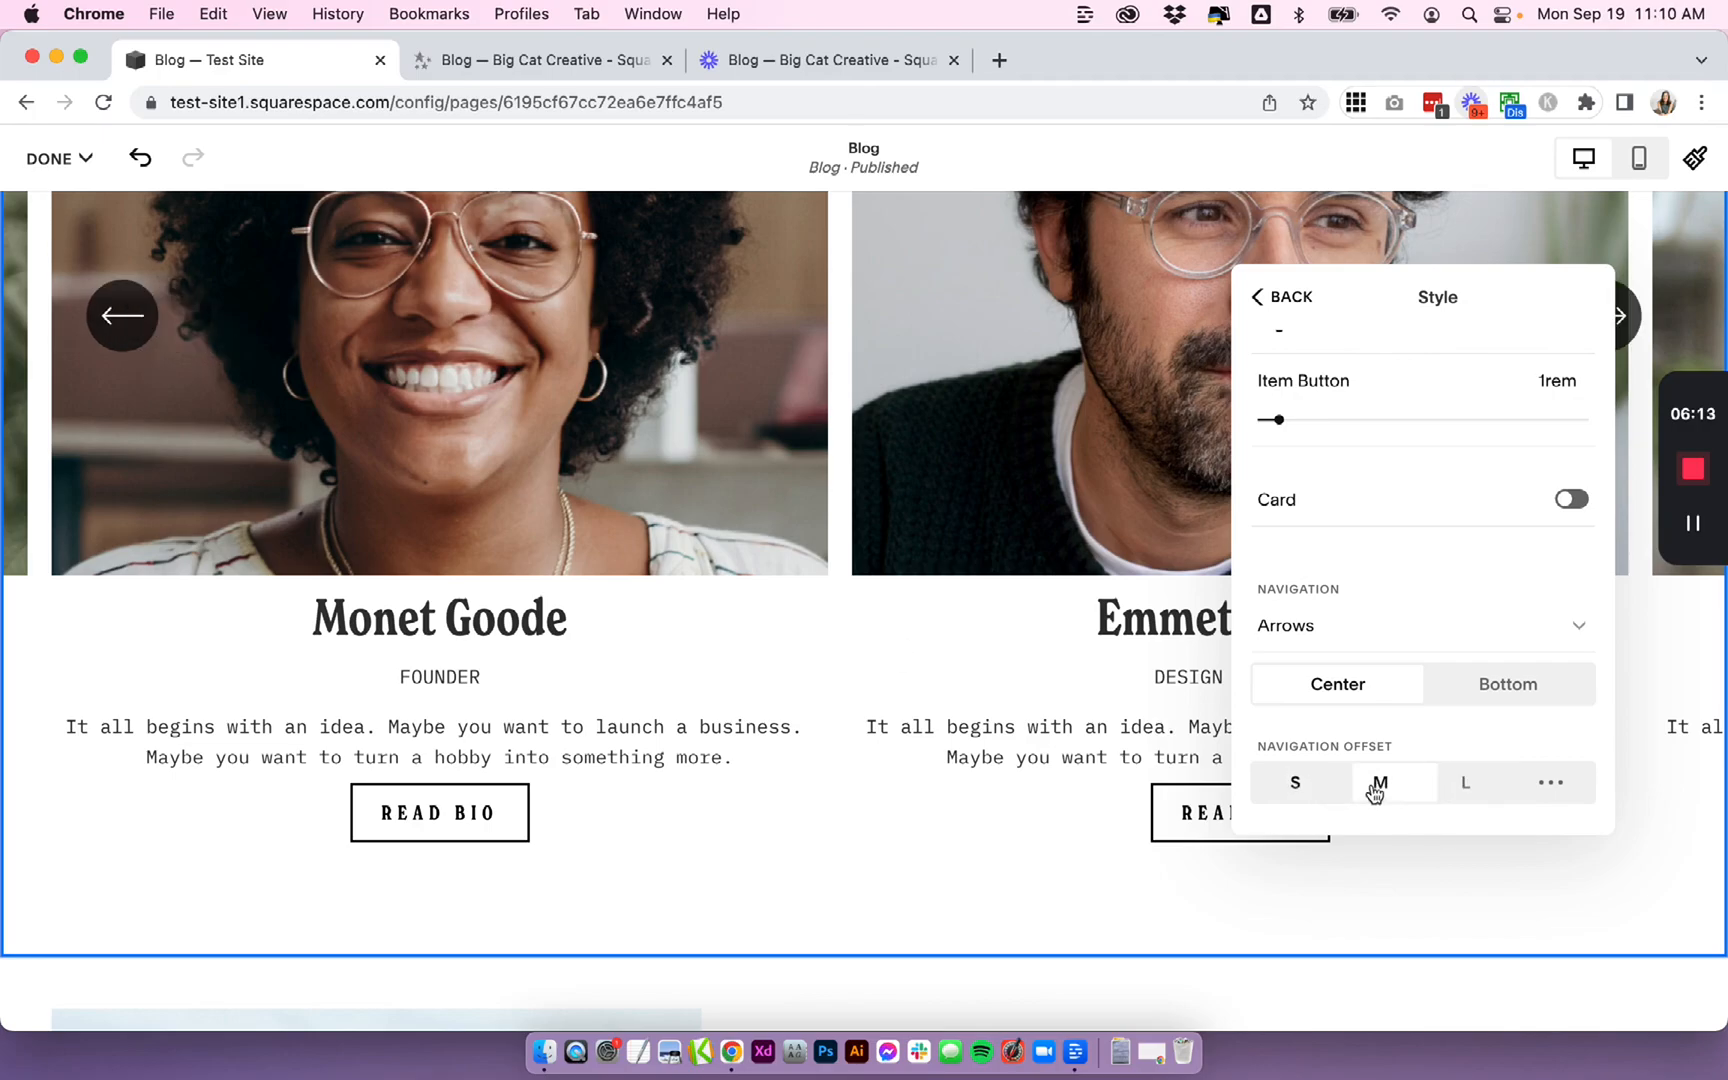
click(1285, 789)
click(1370, 790)
click(1278, 298)
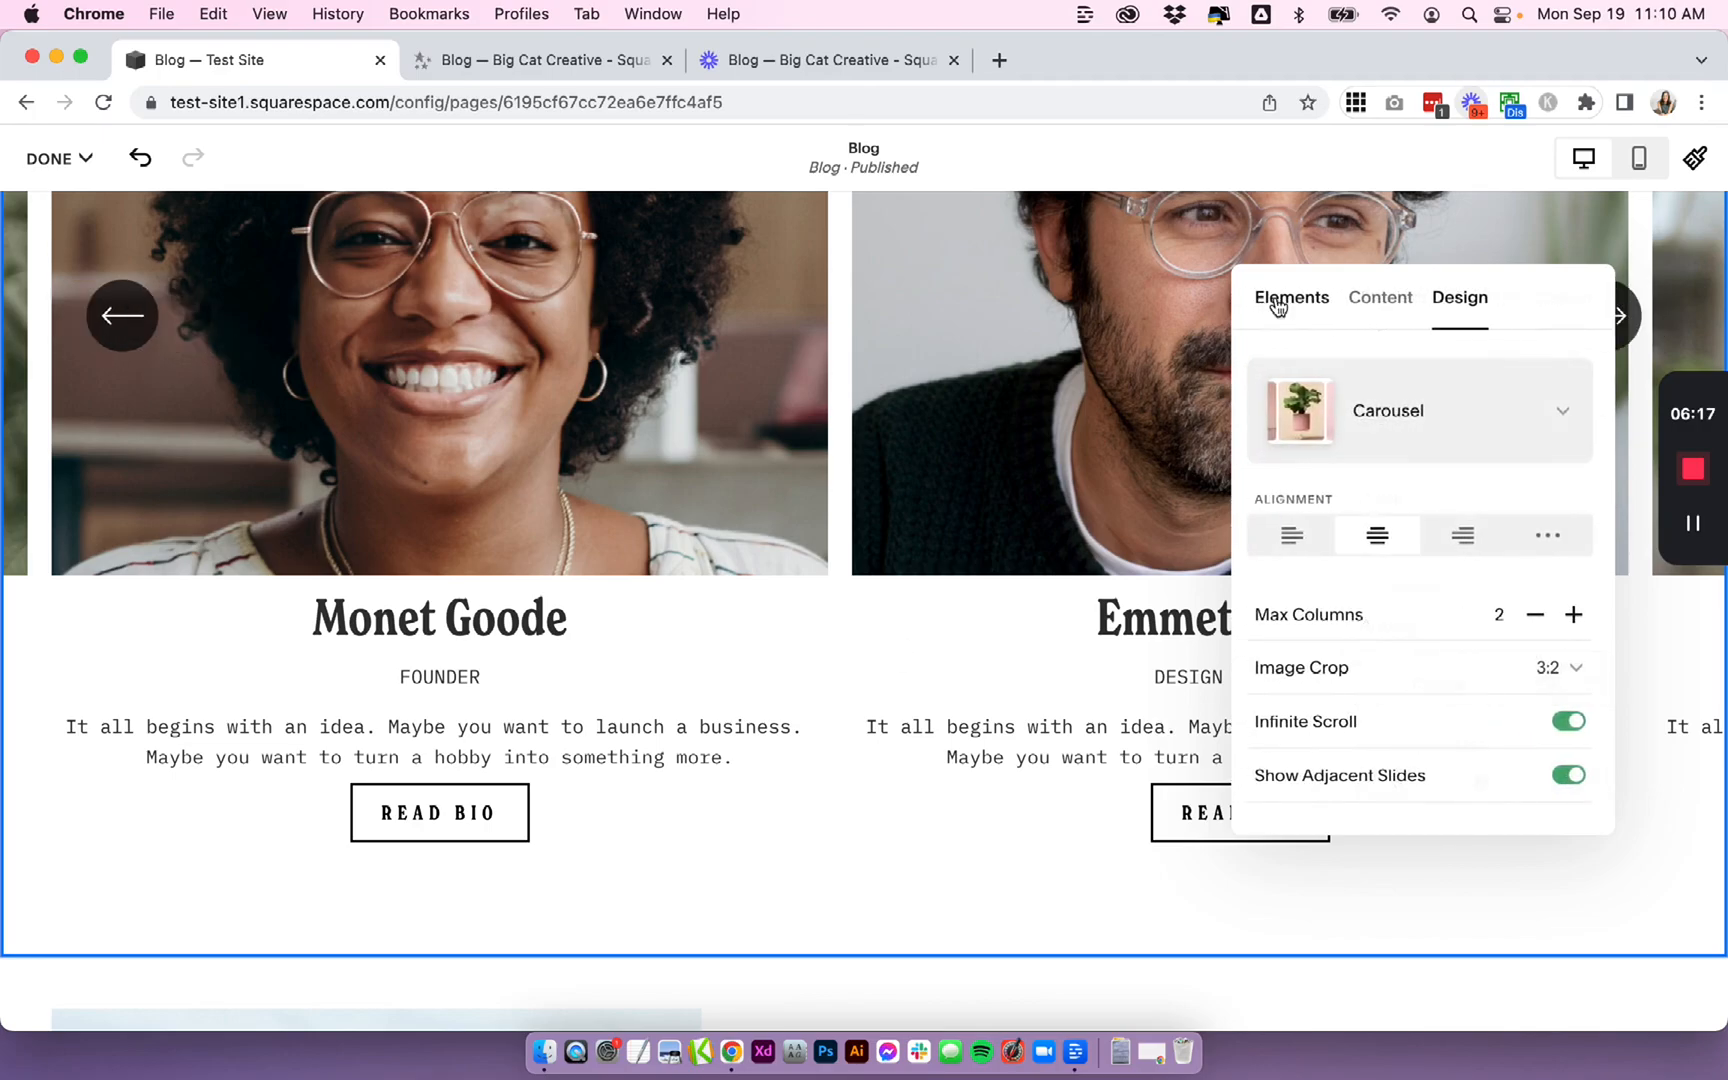
- In Size & Space, set the media width to S and the media placement to centered
scroll(1435, 630, down, 3)
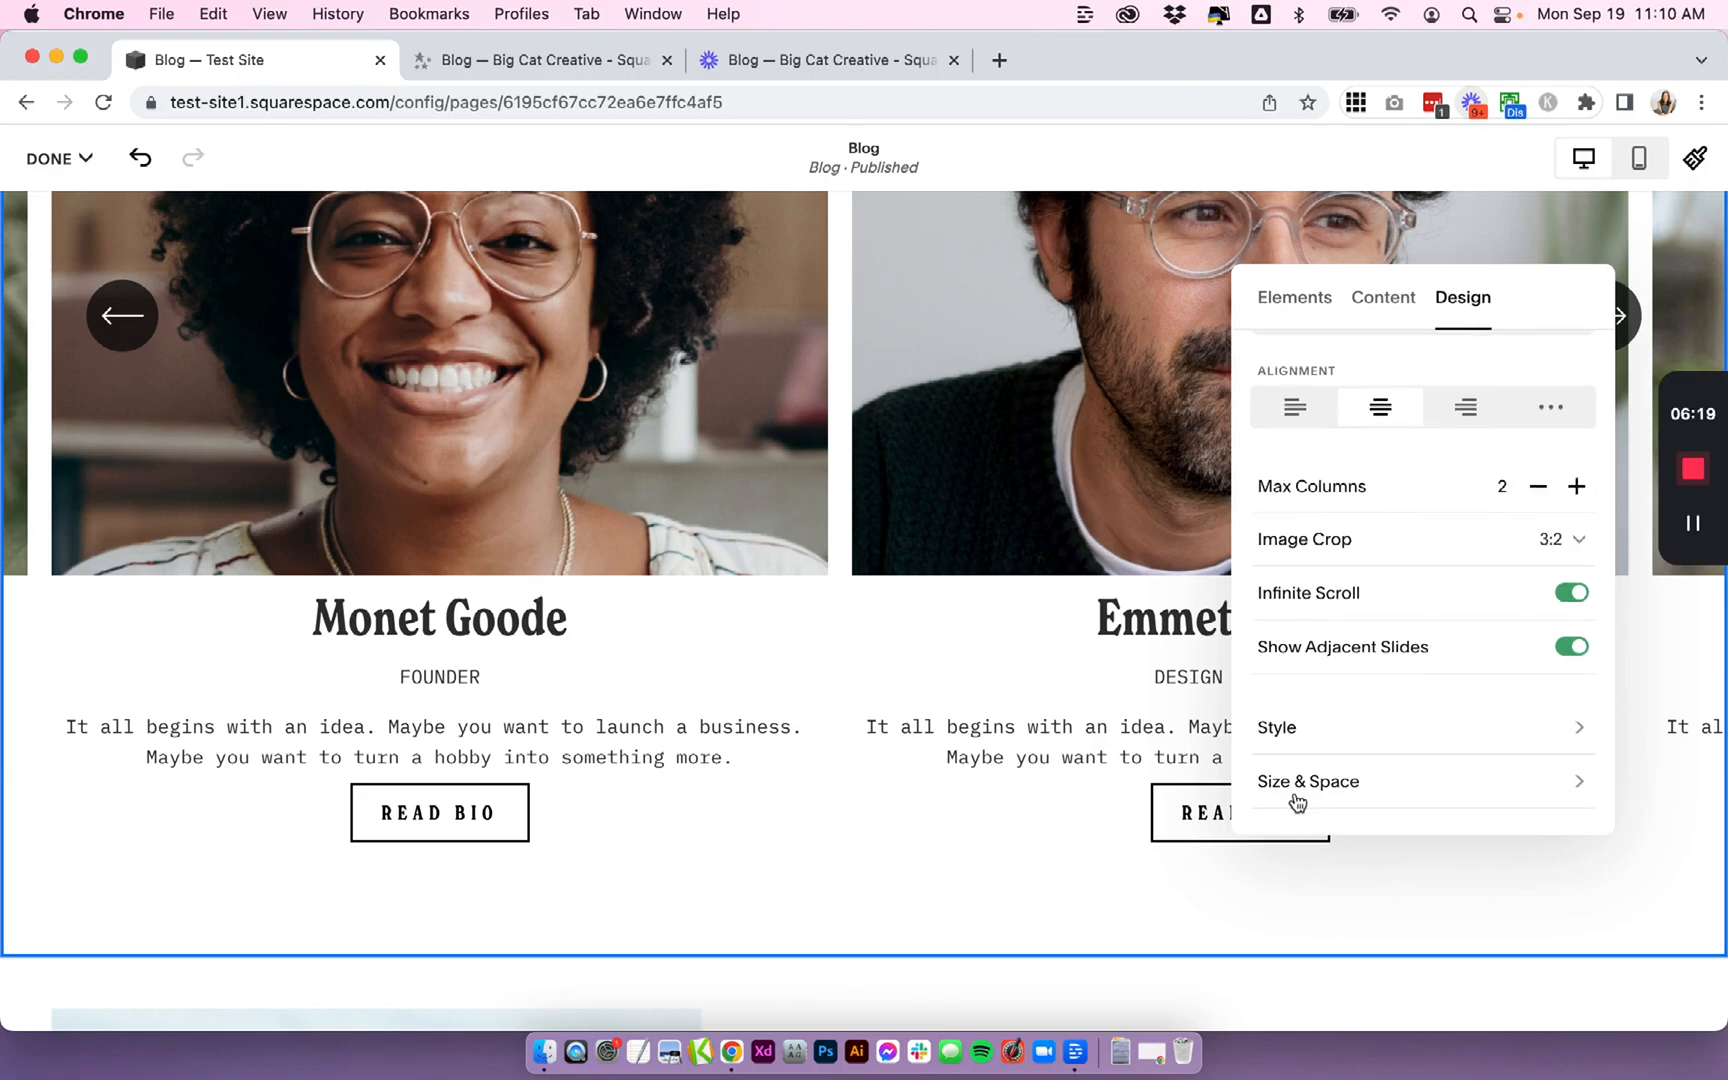
click(1338, 792)
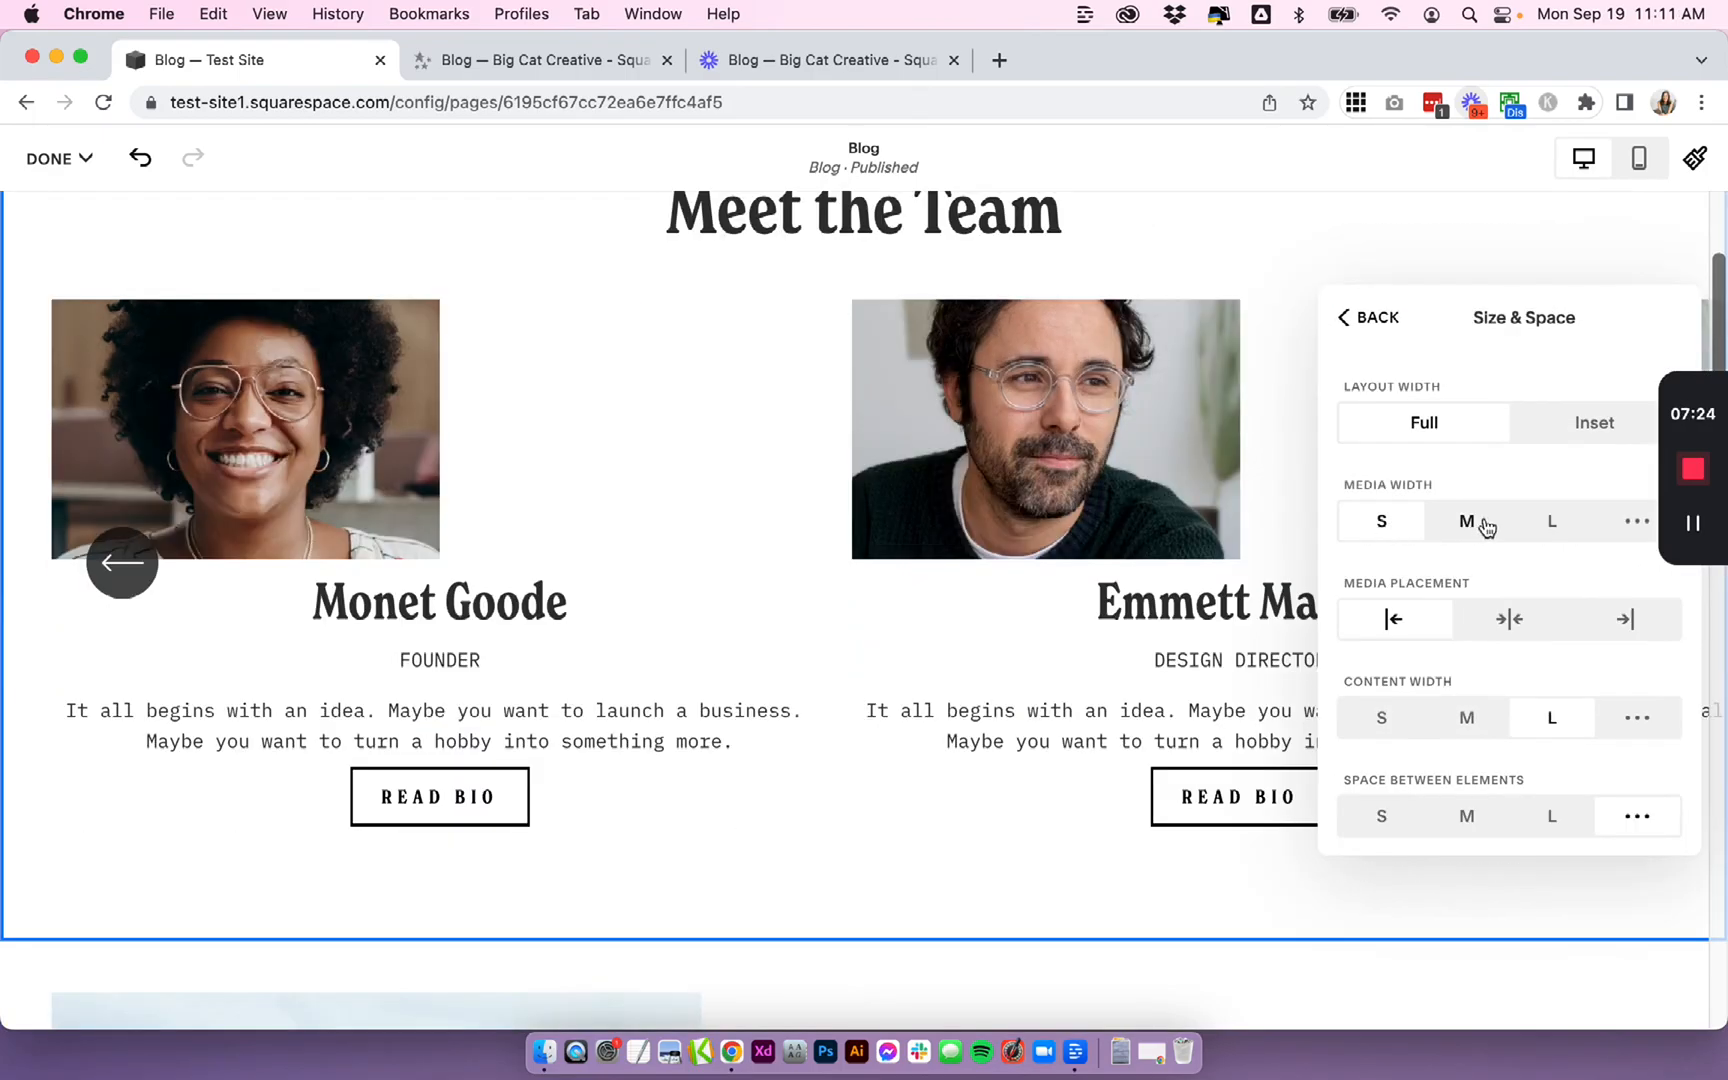
click(1500, 532)
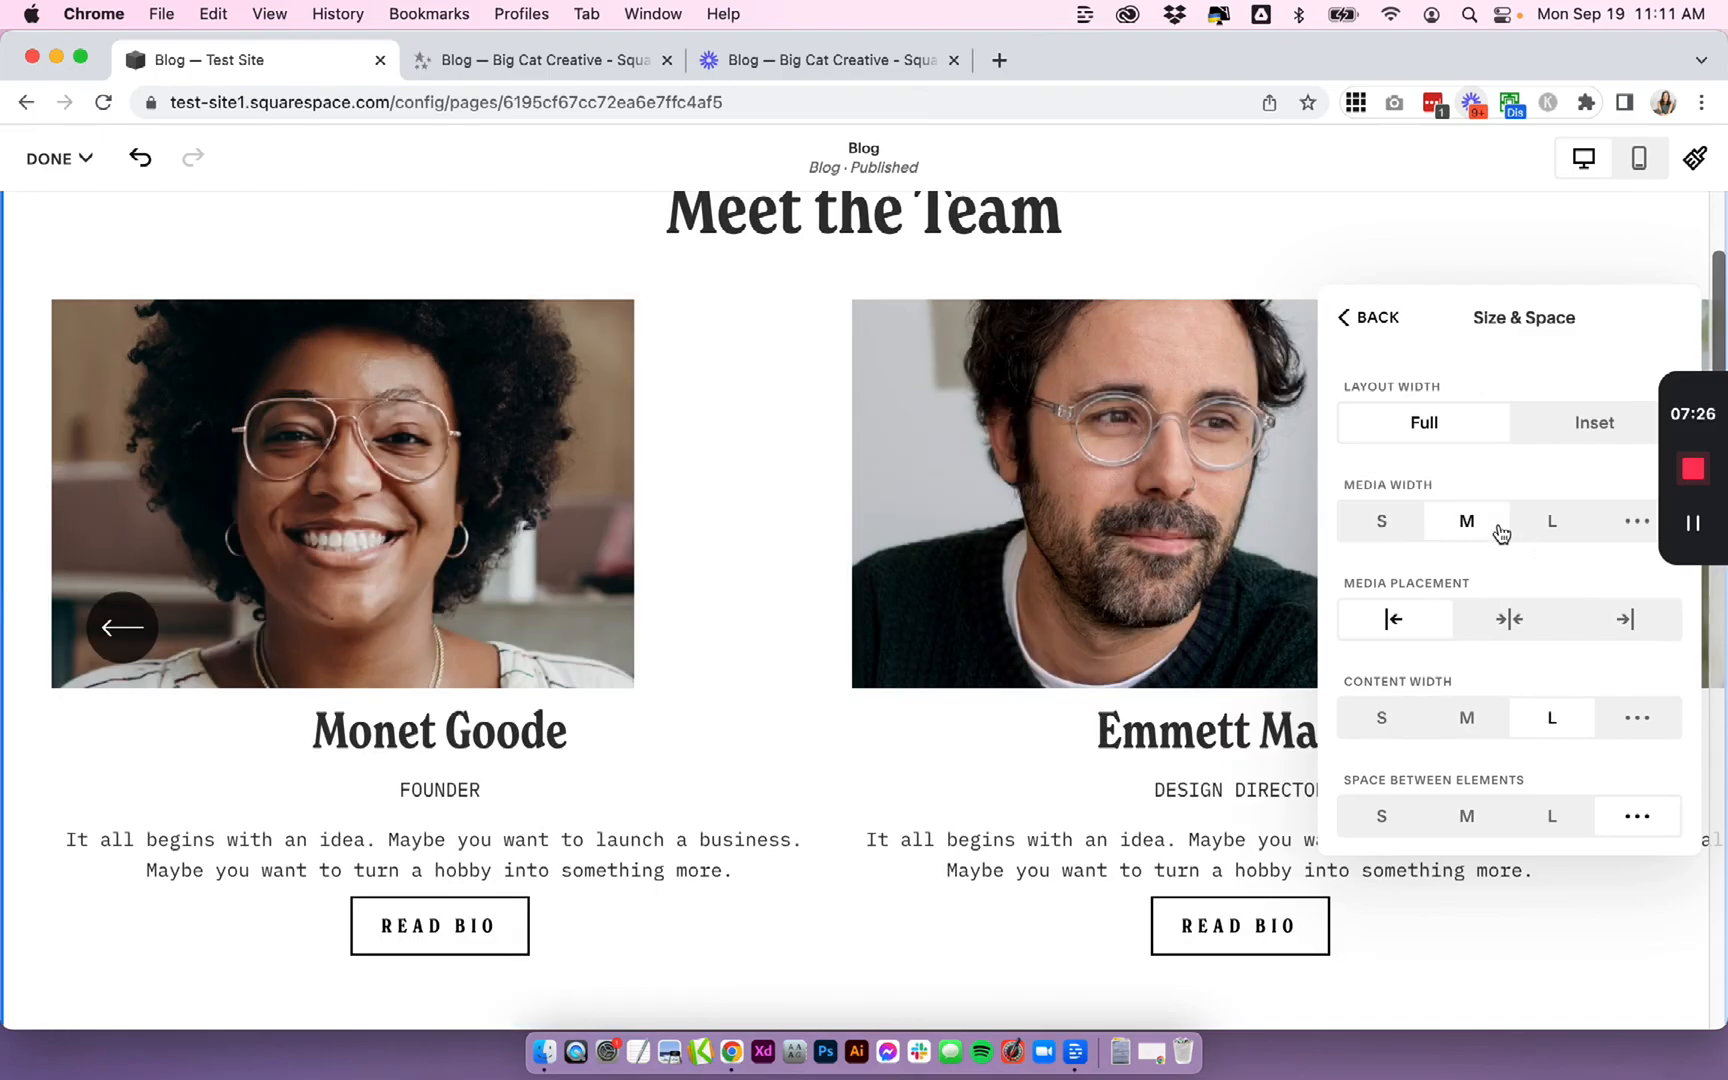
click(1505, 620)
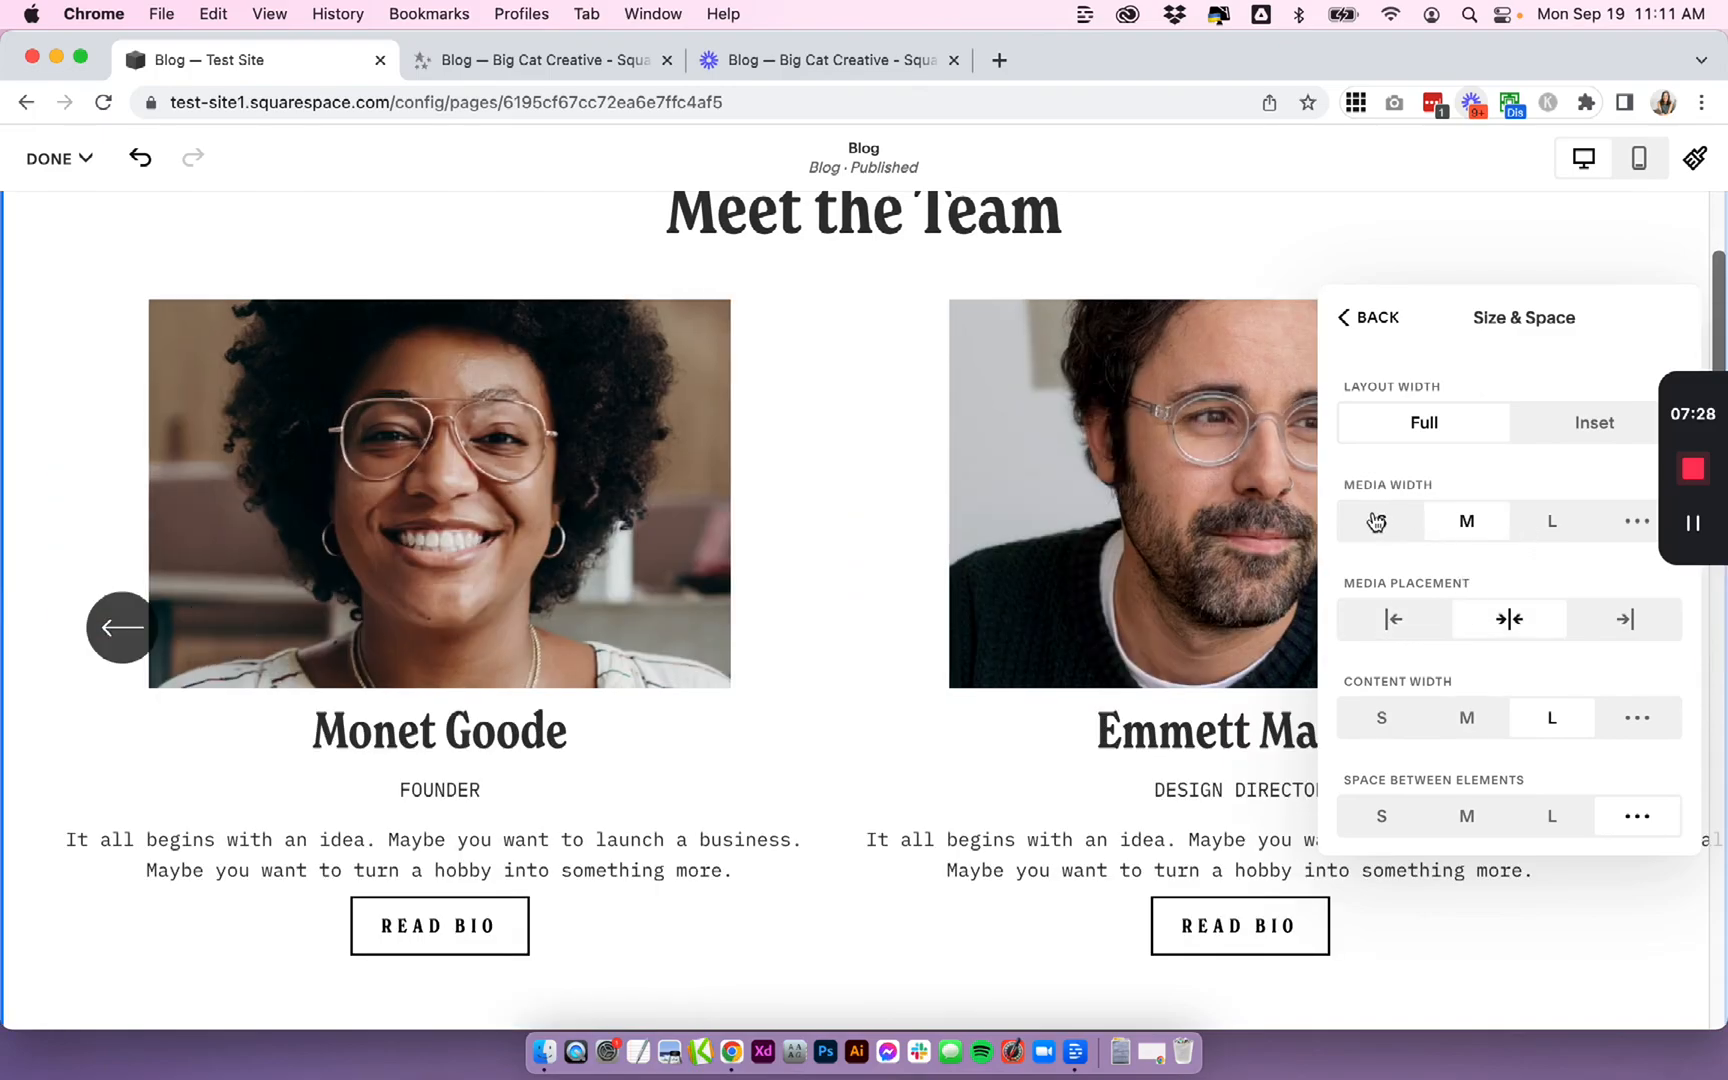
click(1376, 521)
click(1395, 620)
click(1622, 619)
click(1514, 622)
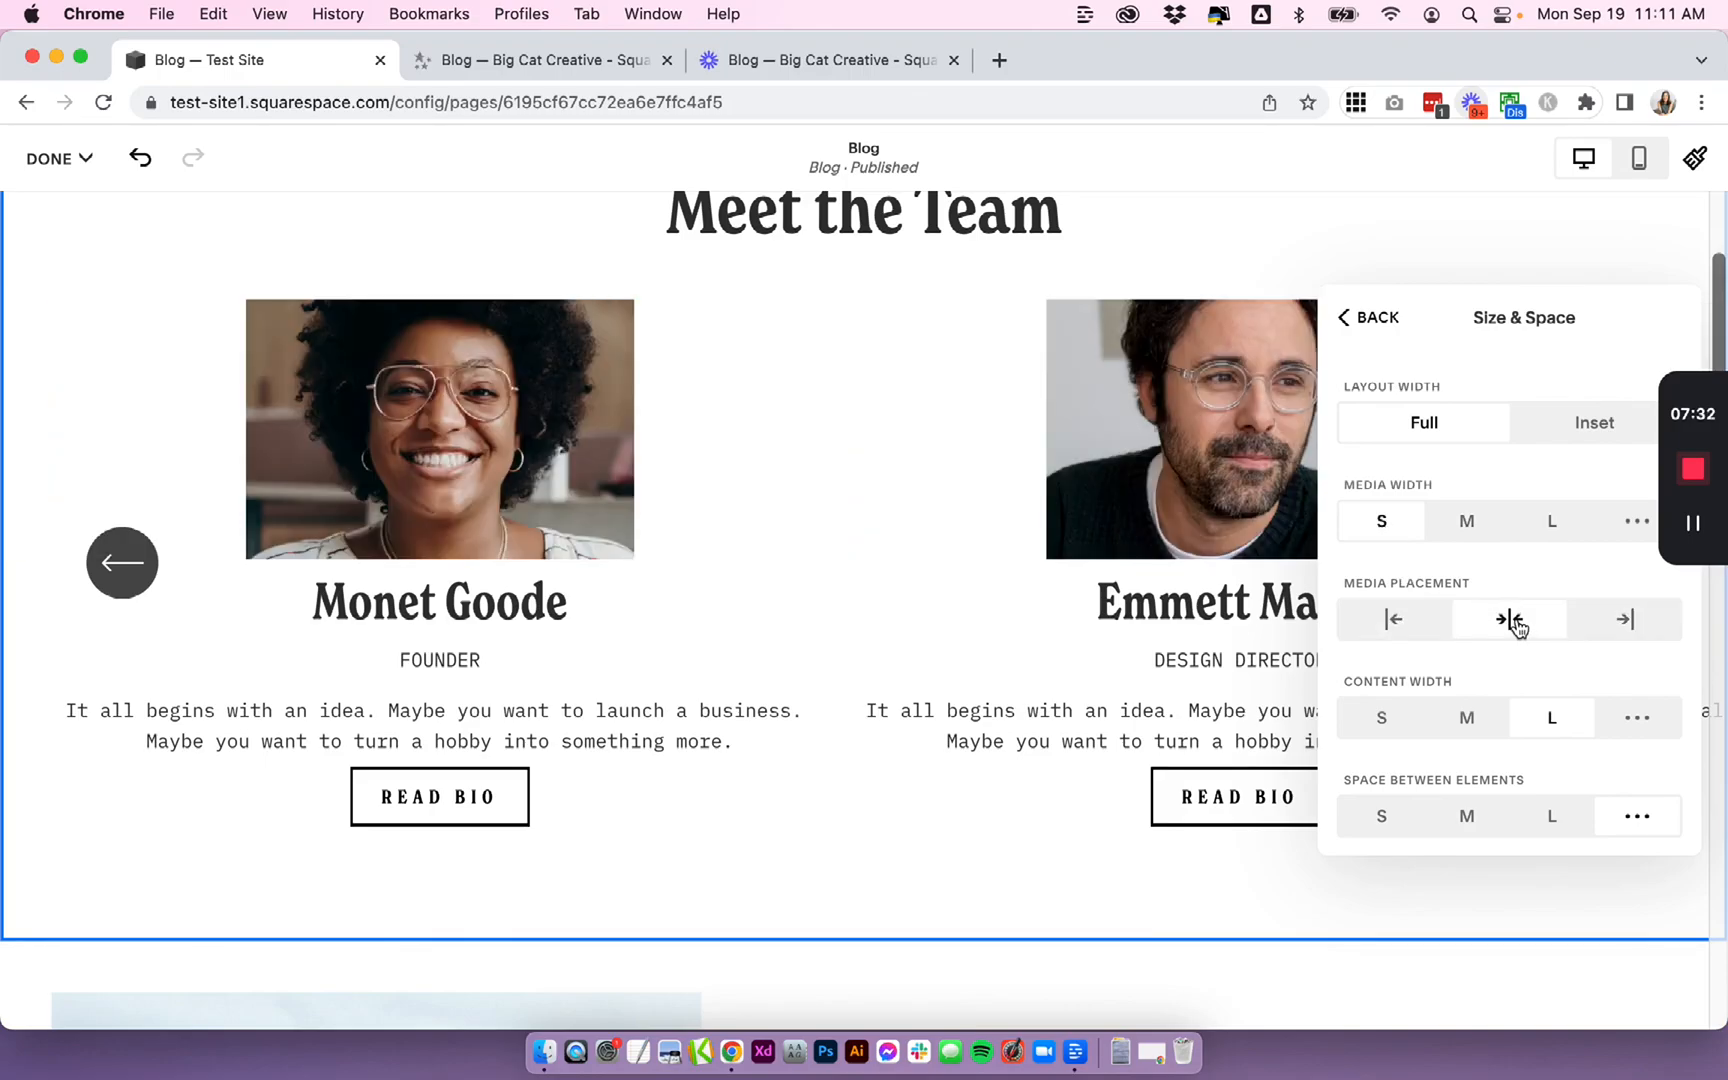
- Set the content width to M and keep the content placement centered
scroll(1514, 622, down, 3)
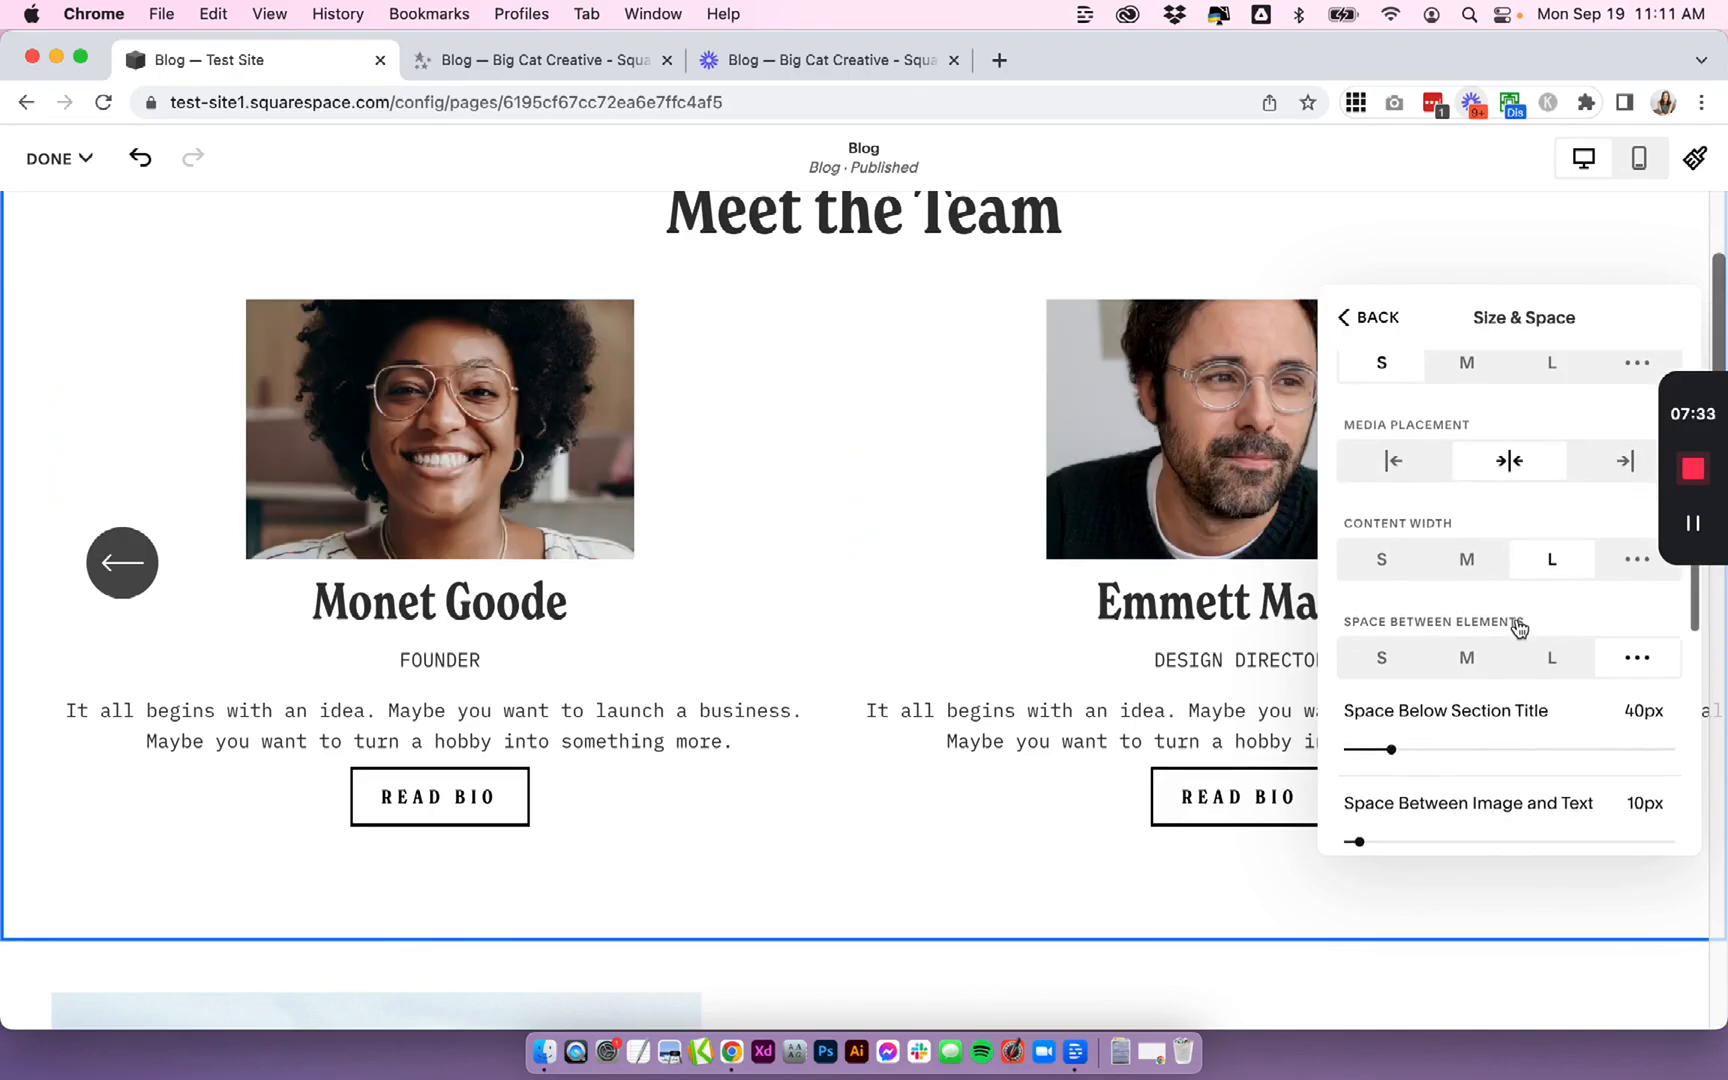
click(1381, 565)
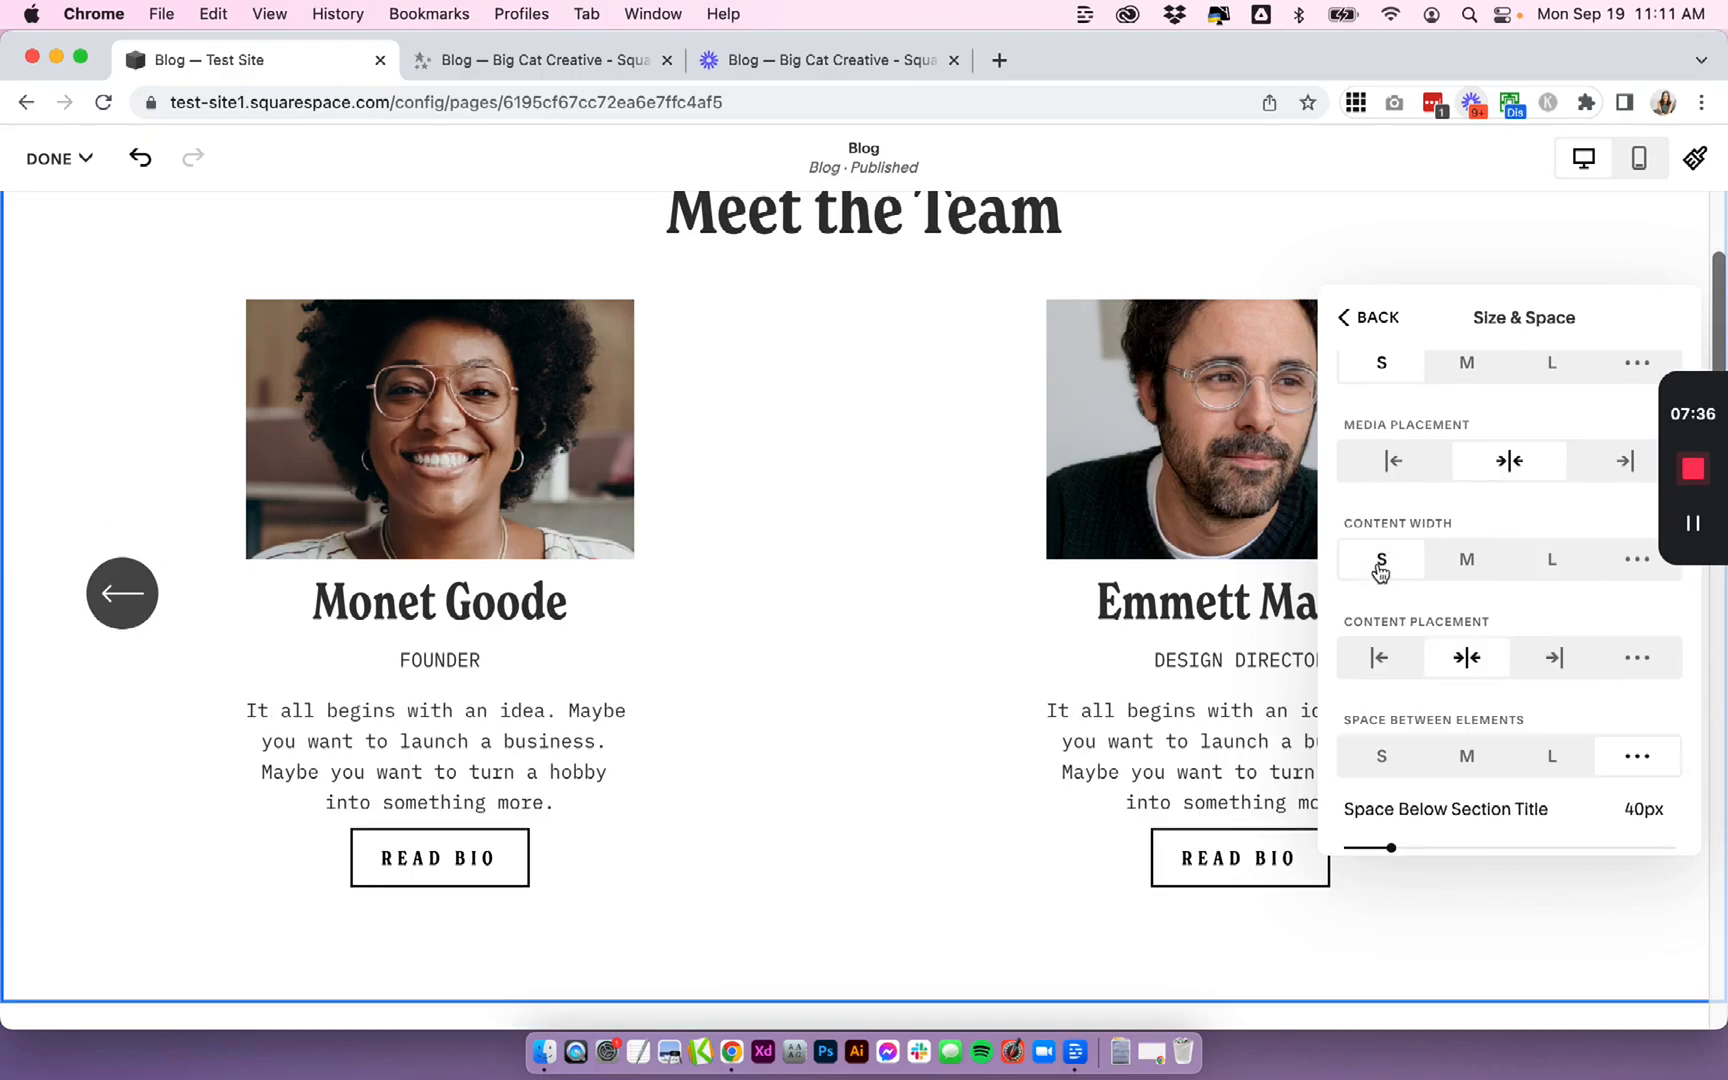
click(1466, 565)
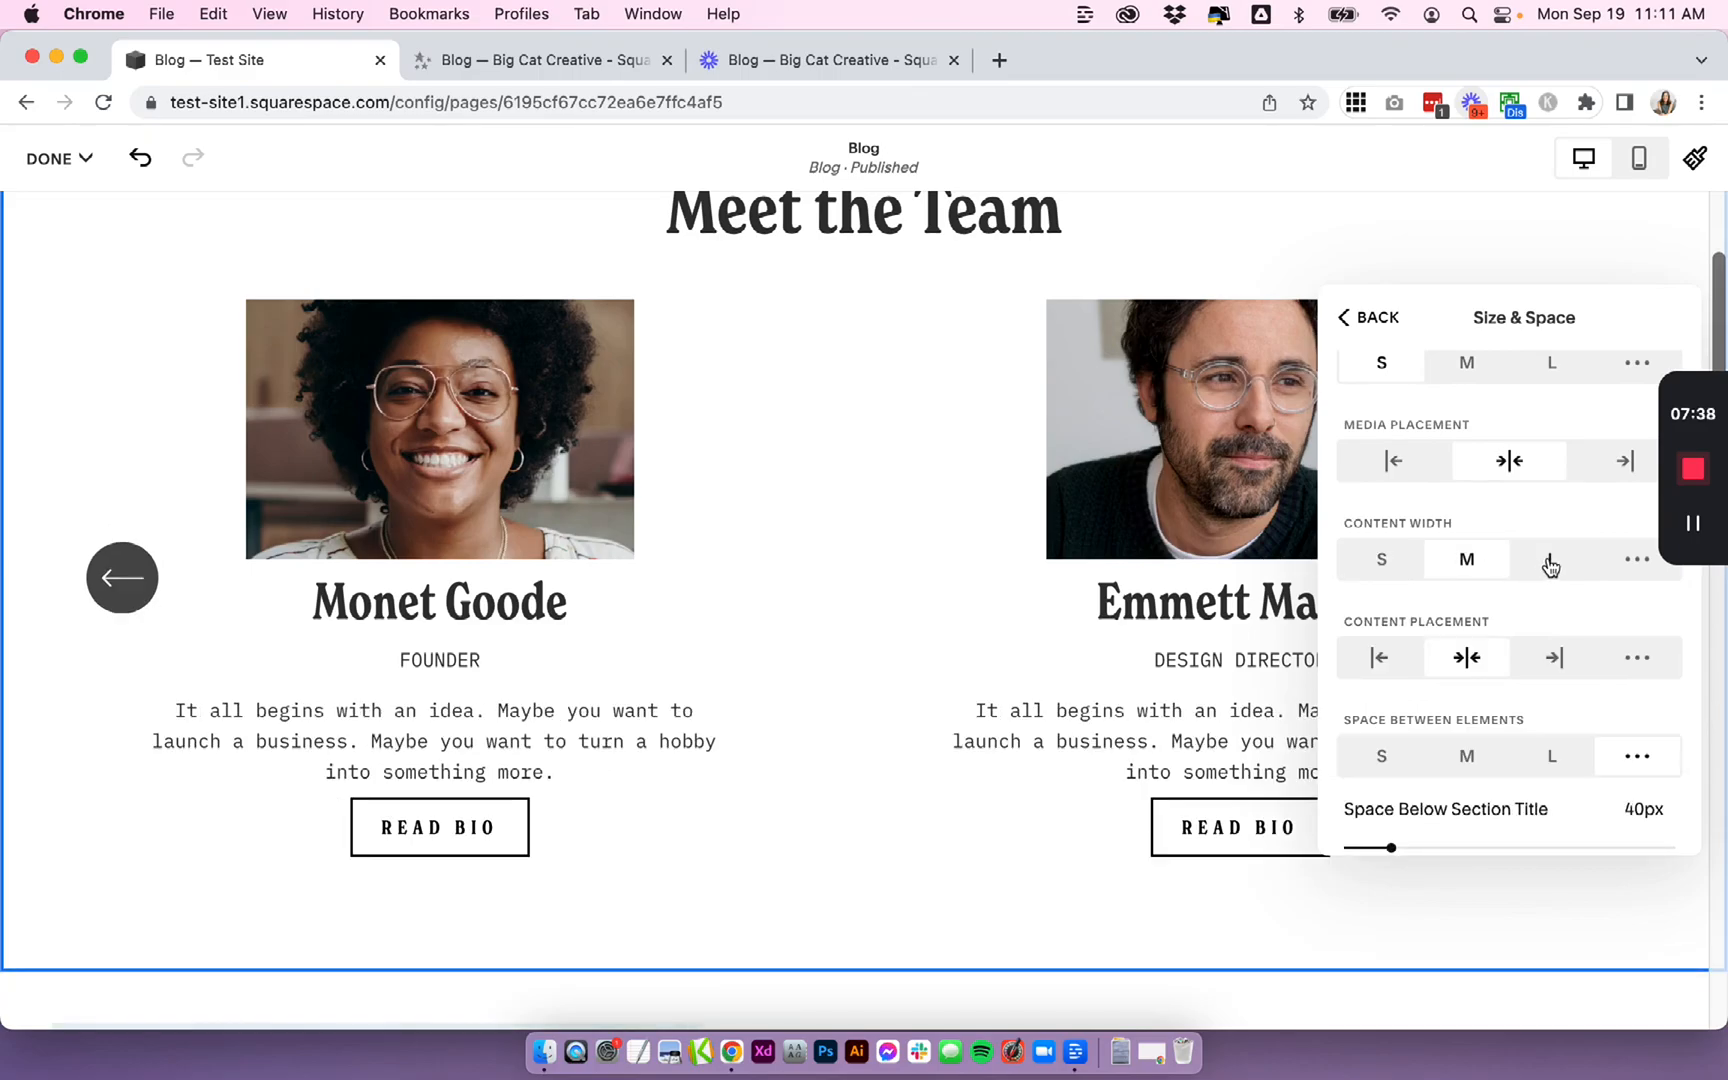
click(1378, 657)
click(1466, 657)
scroll(1450, 670, down, 2)
scroll(1478, 729, down, 2)
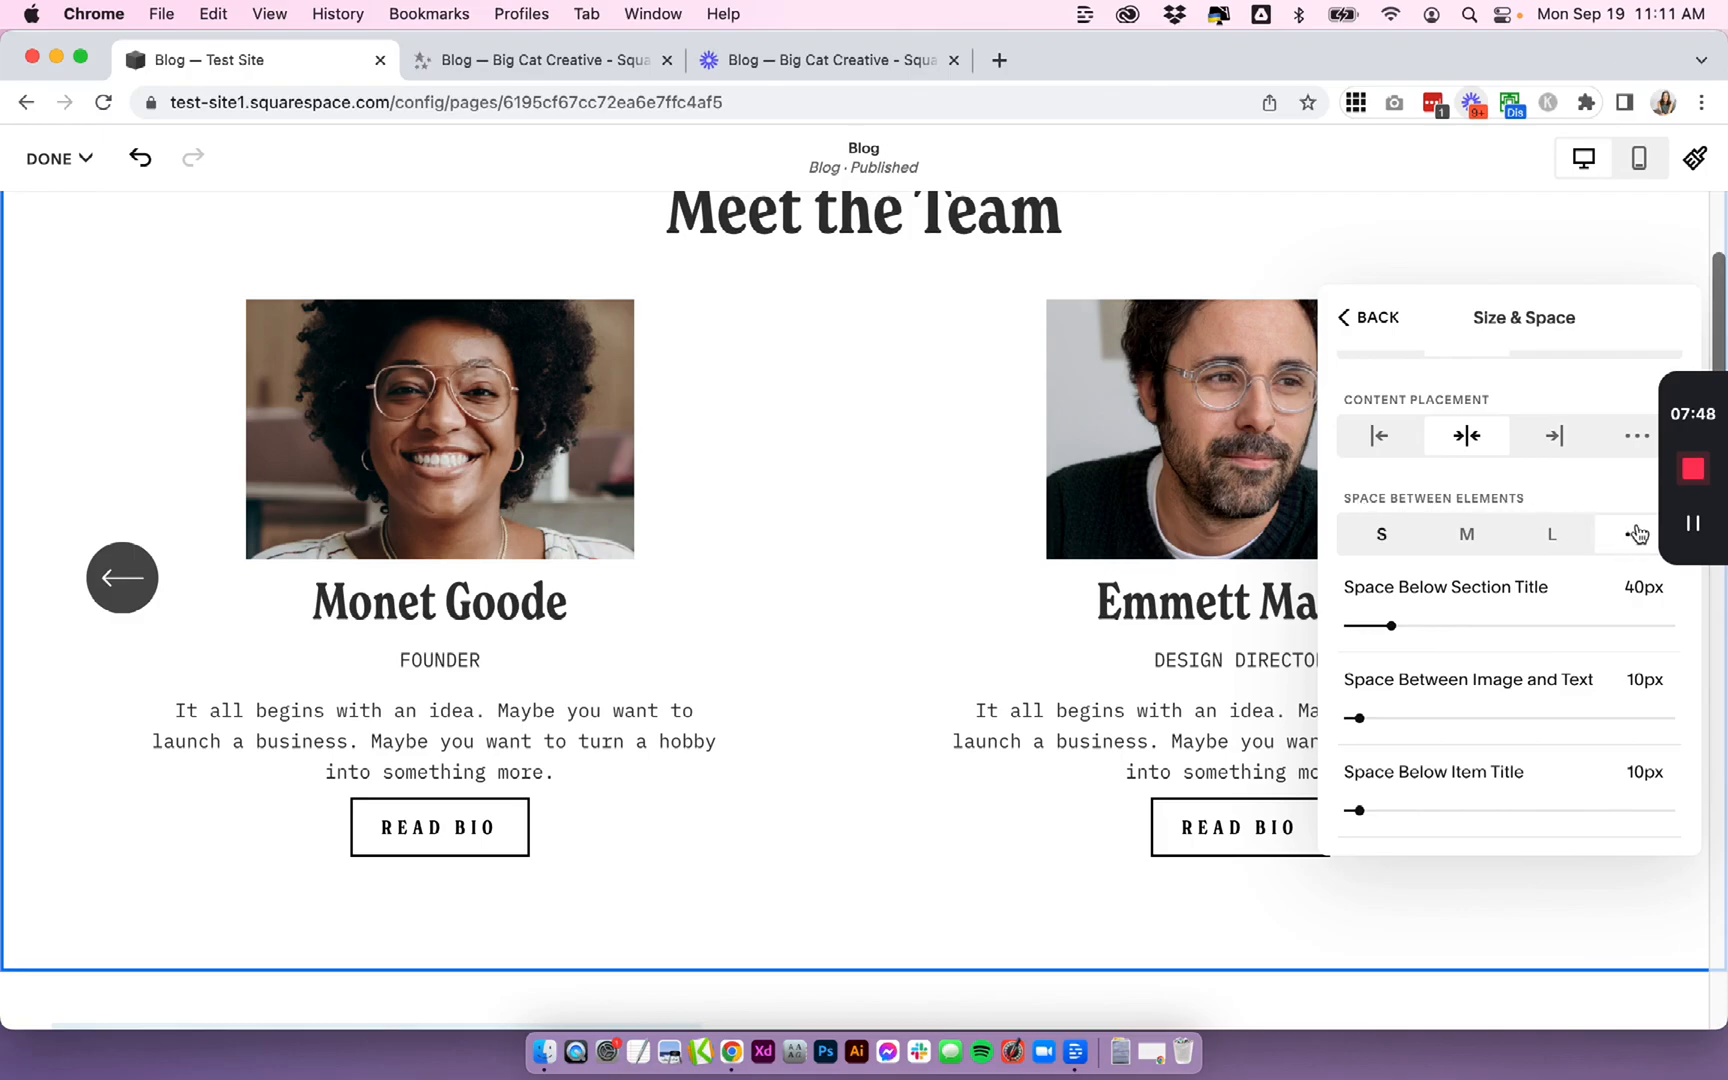
- Set the space between image and text to about 27px, below item title to 17px, and above item button to 38px
scroll(1570, 590, down, 1)
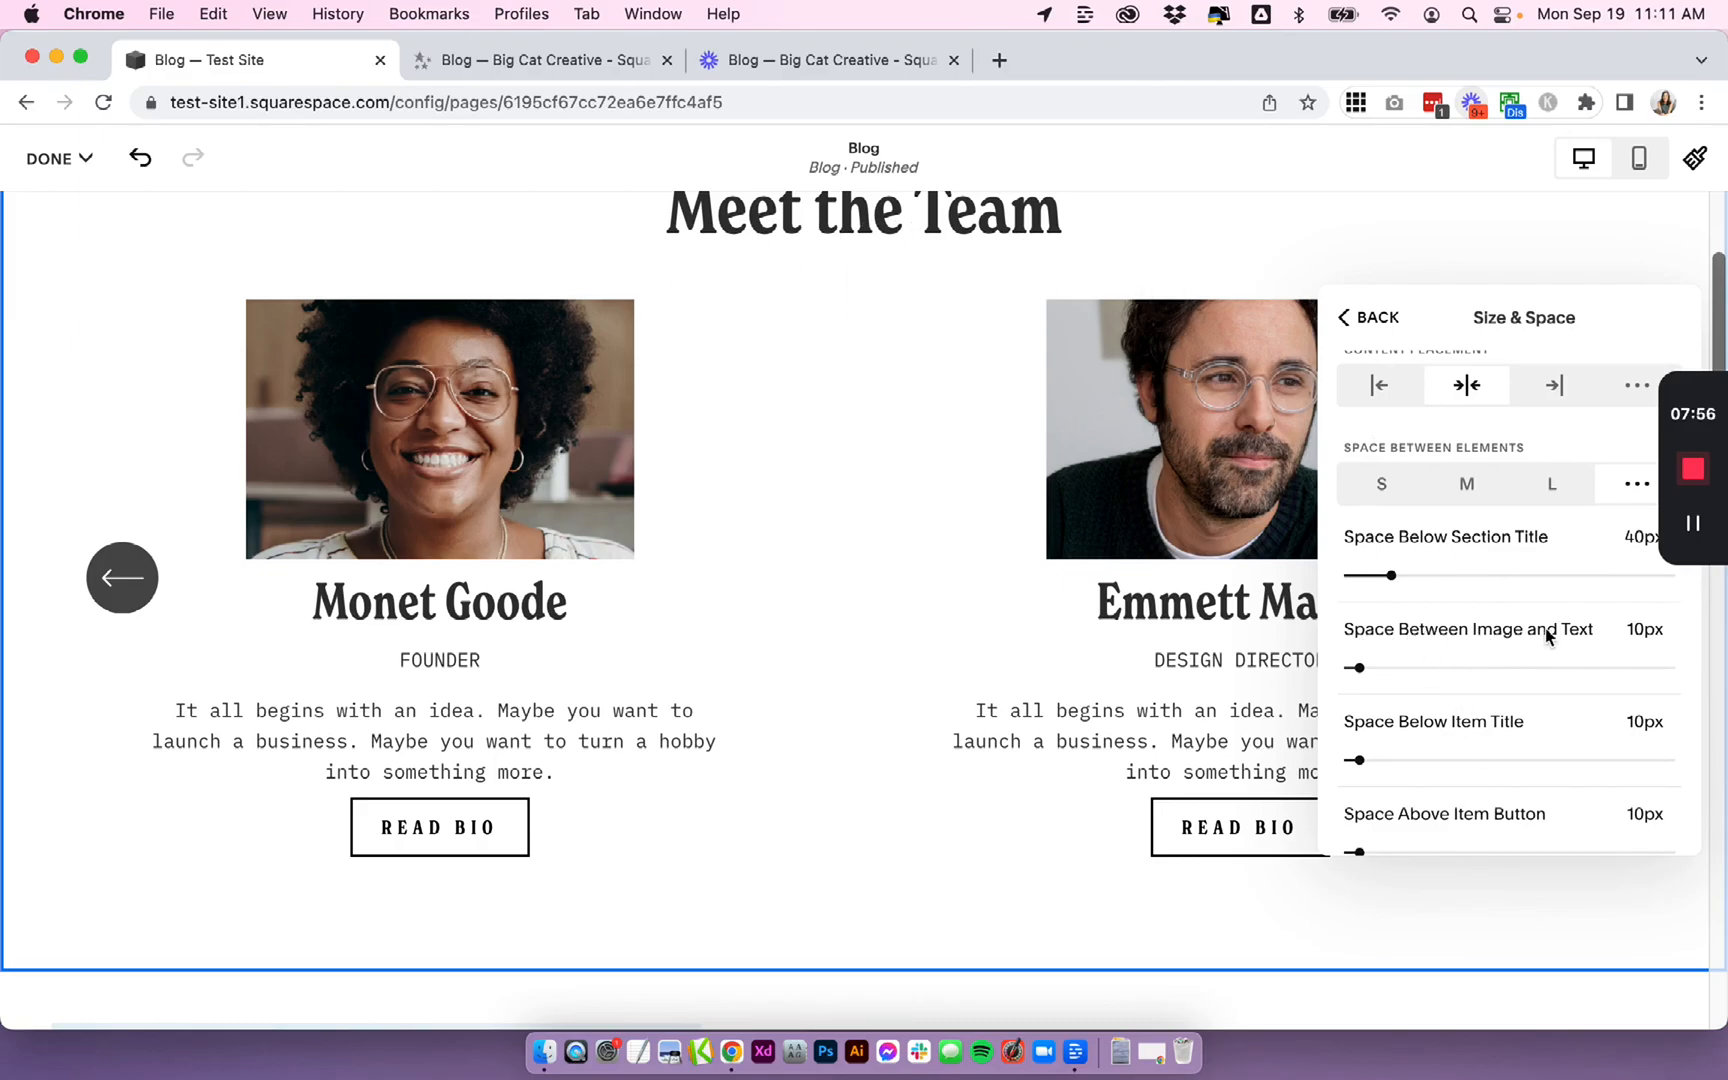
drag(1358, 668, 1390, 713)
scroll(1430, 765, down, 2)
scroll(1388, 740, down, 2)
scroll(1418, 697, down, 2)
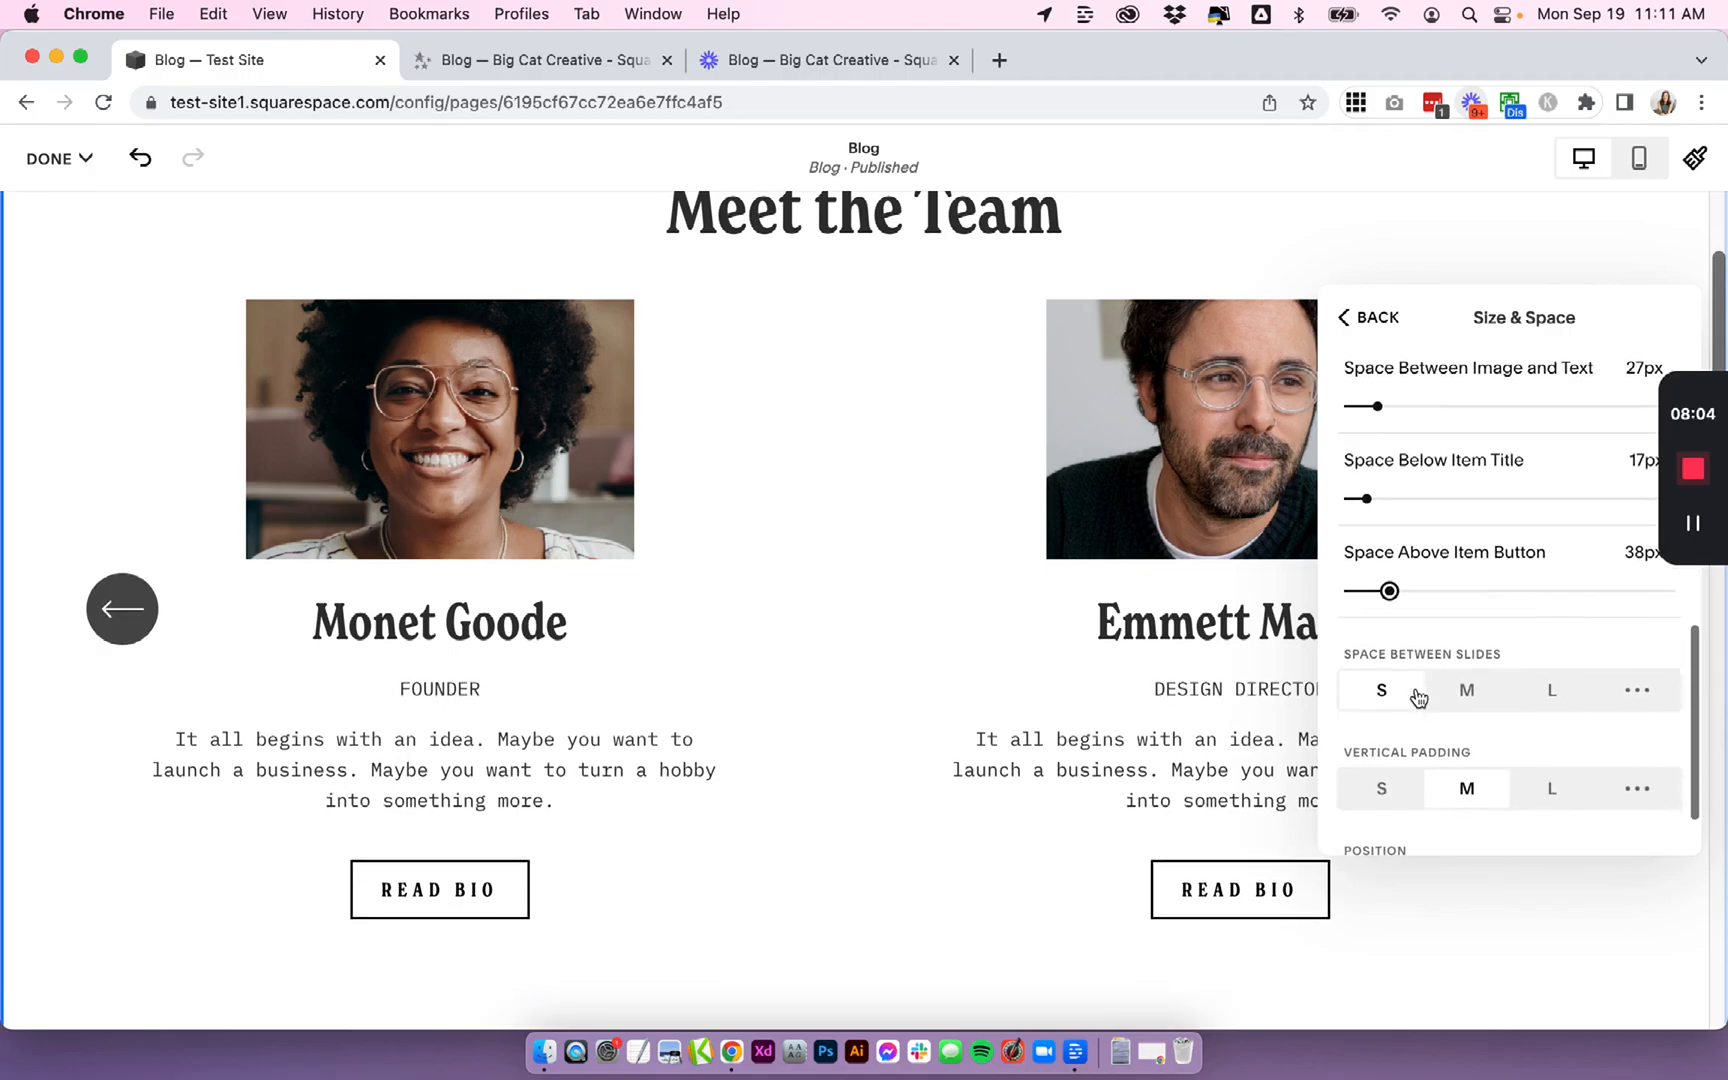
- Try the space between slides options M and L, returning to S
click(1468, 690)
click(1549, 698)
click(1363, 706)
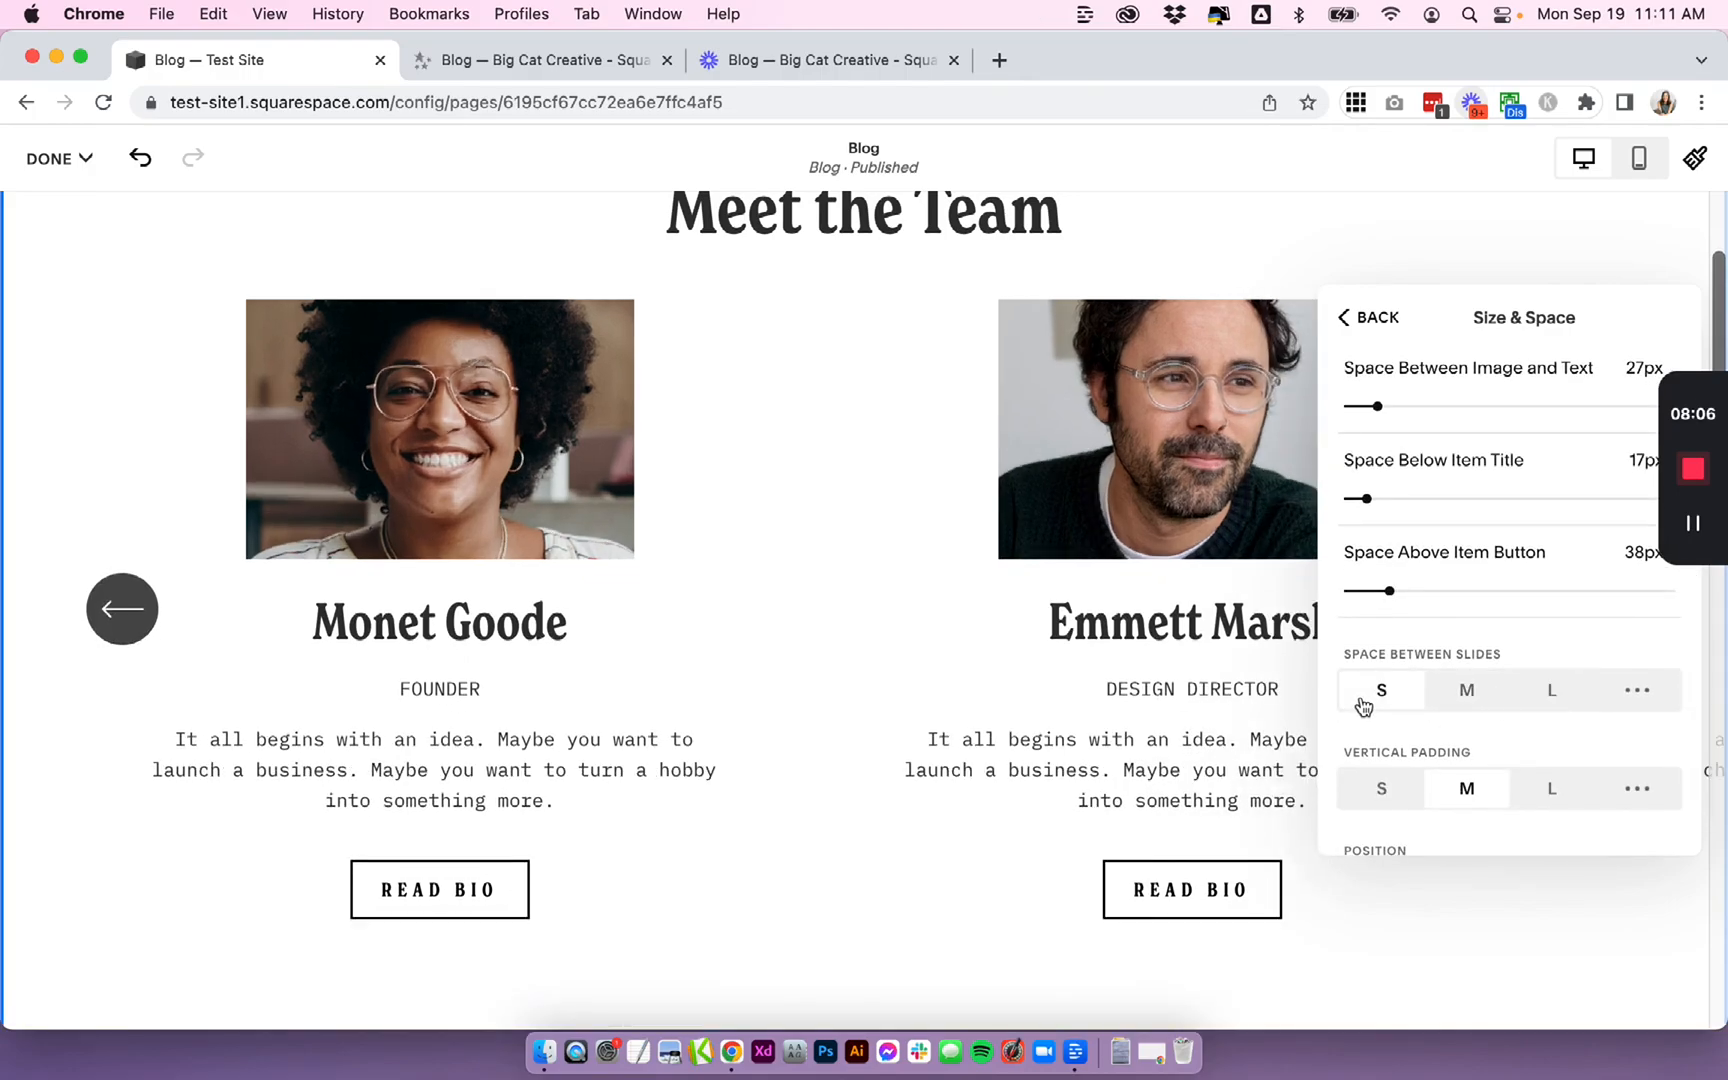
- Try different vertical padding sizes and settle on S
scroll(1365, 706, down, 2)
click(1378, 708)
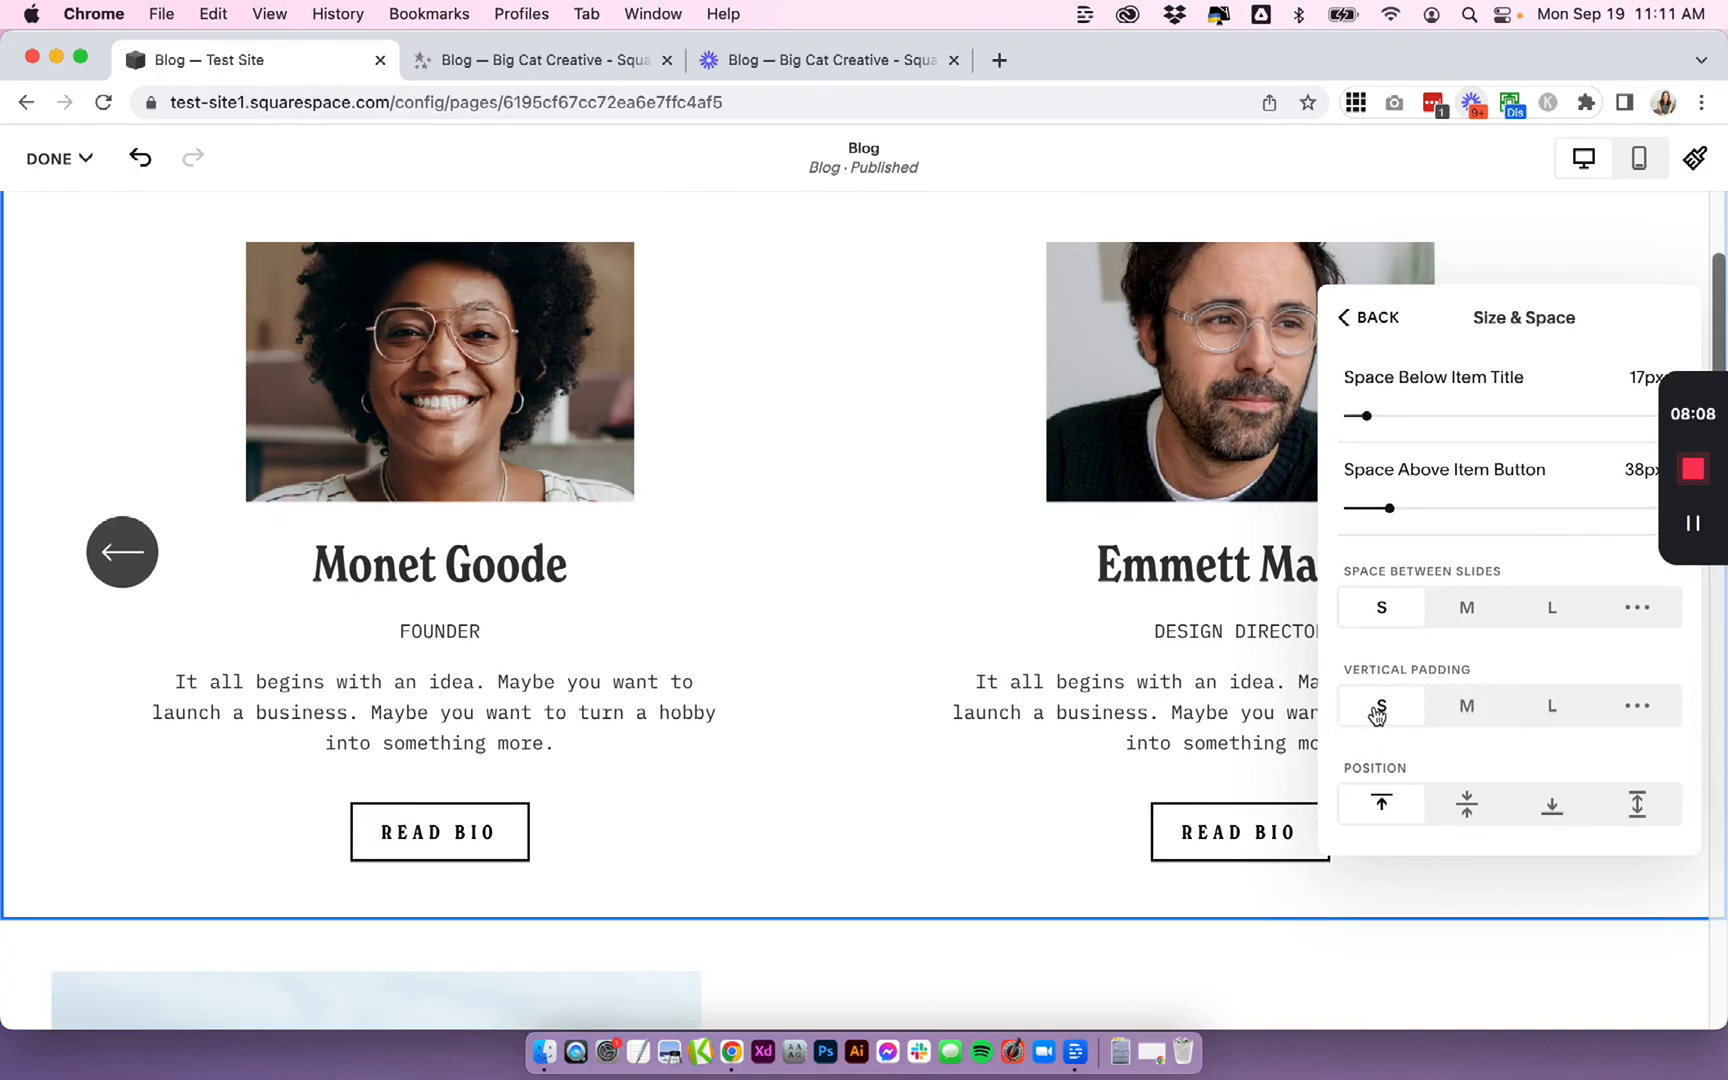
scroll(987, 663, up, 3)
click(1467, 708)
click(1373, 708)
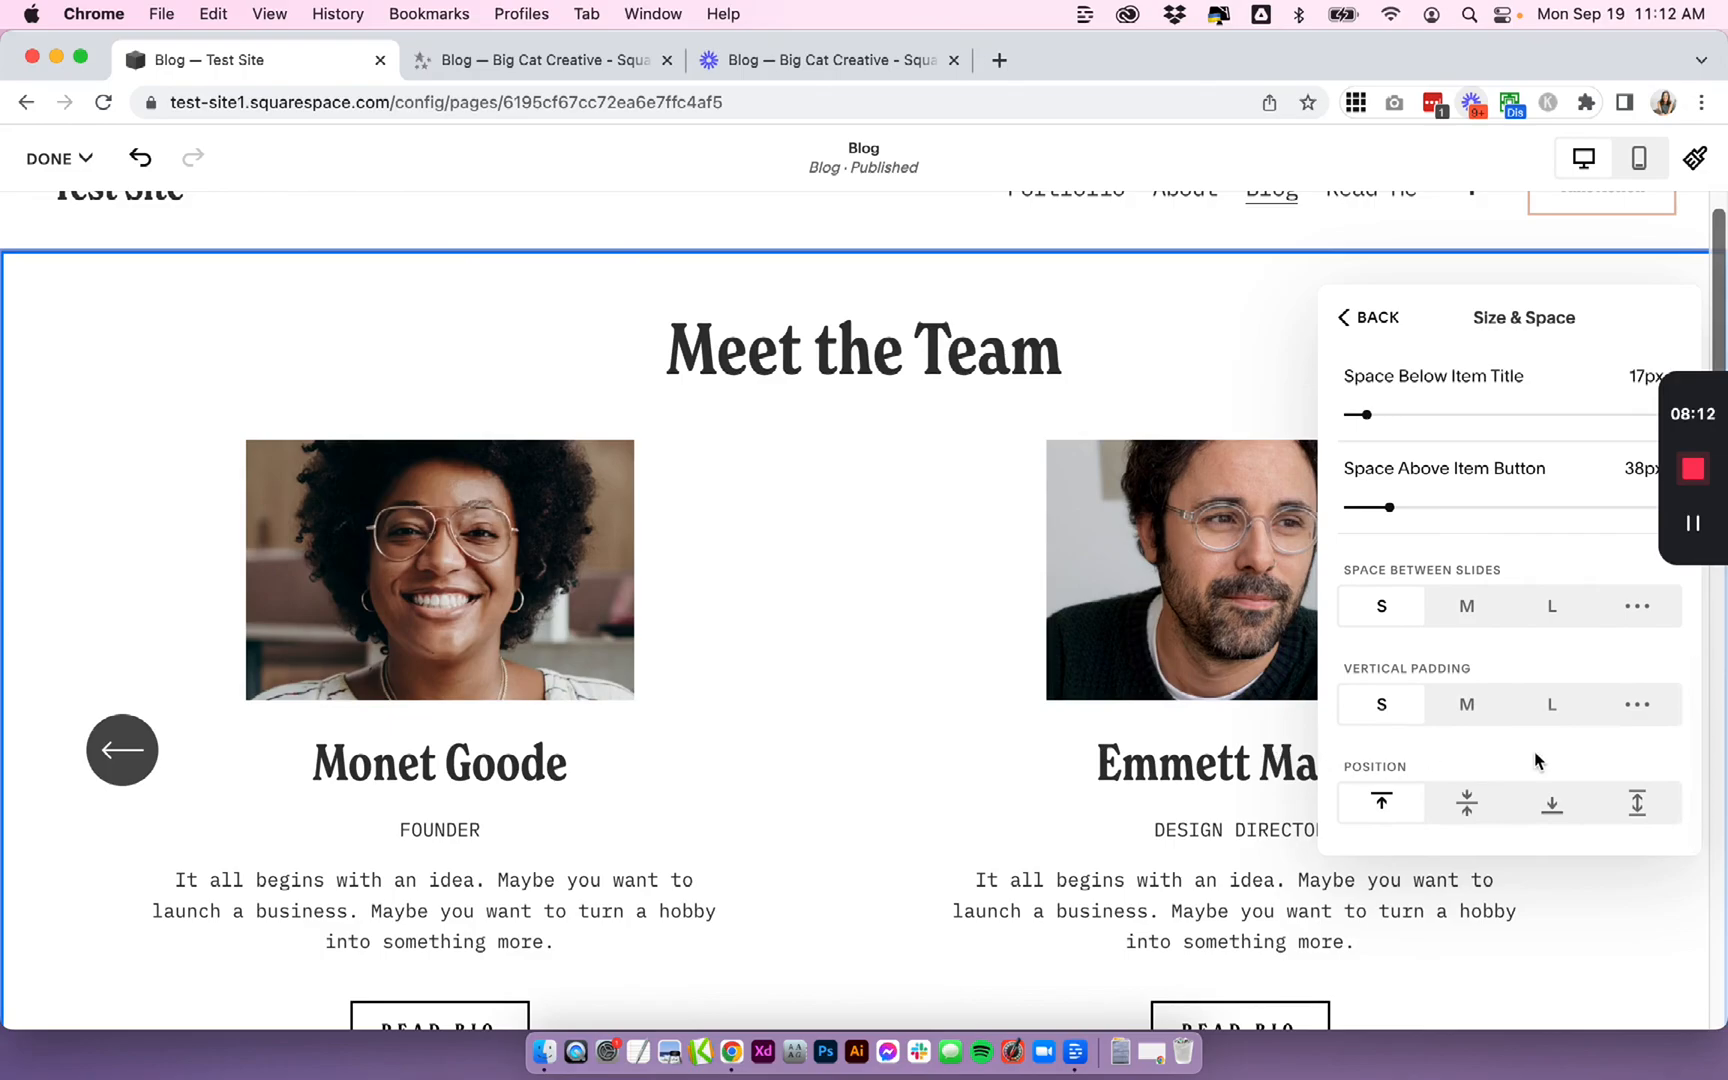
scroll(1018, 733, down, 2)
click(1551, 704)
scroll(1508, 758, up, 2)
scroll(1500, 770, down, 2)
click(1383, 706)
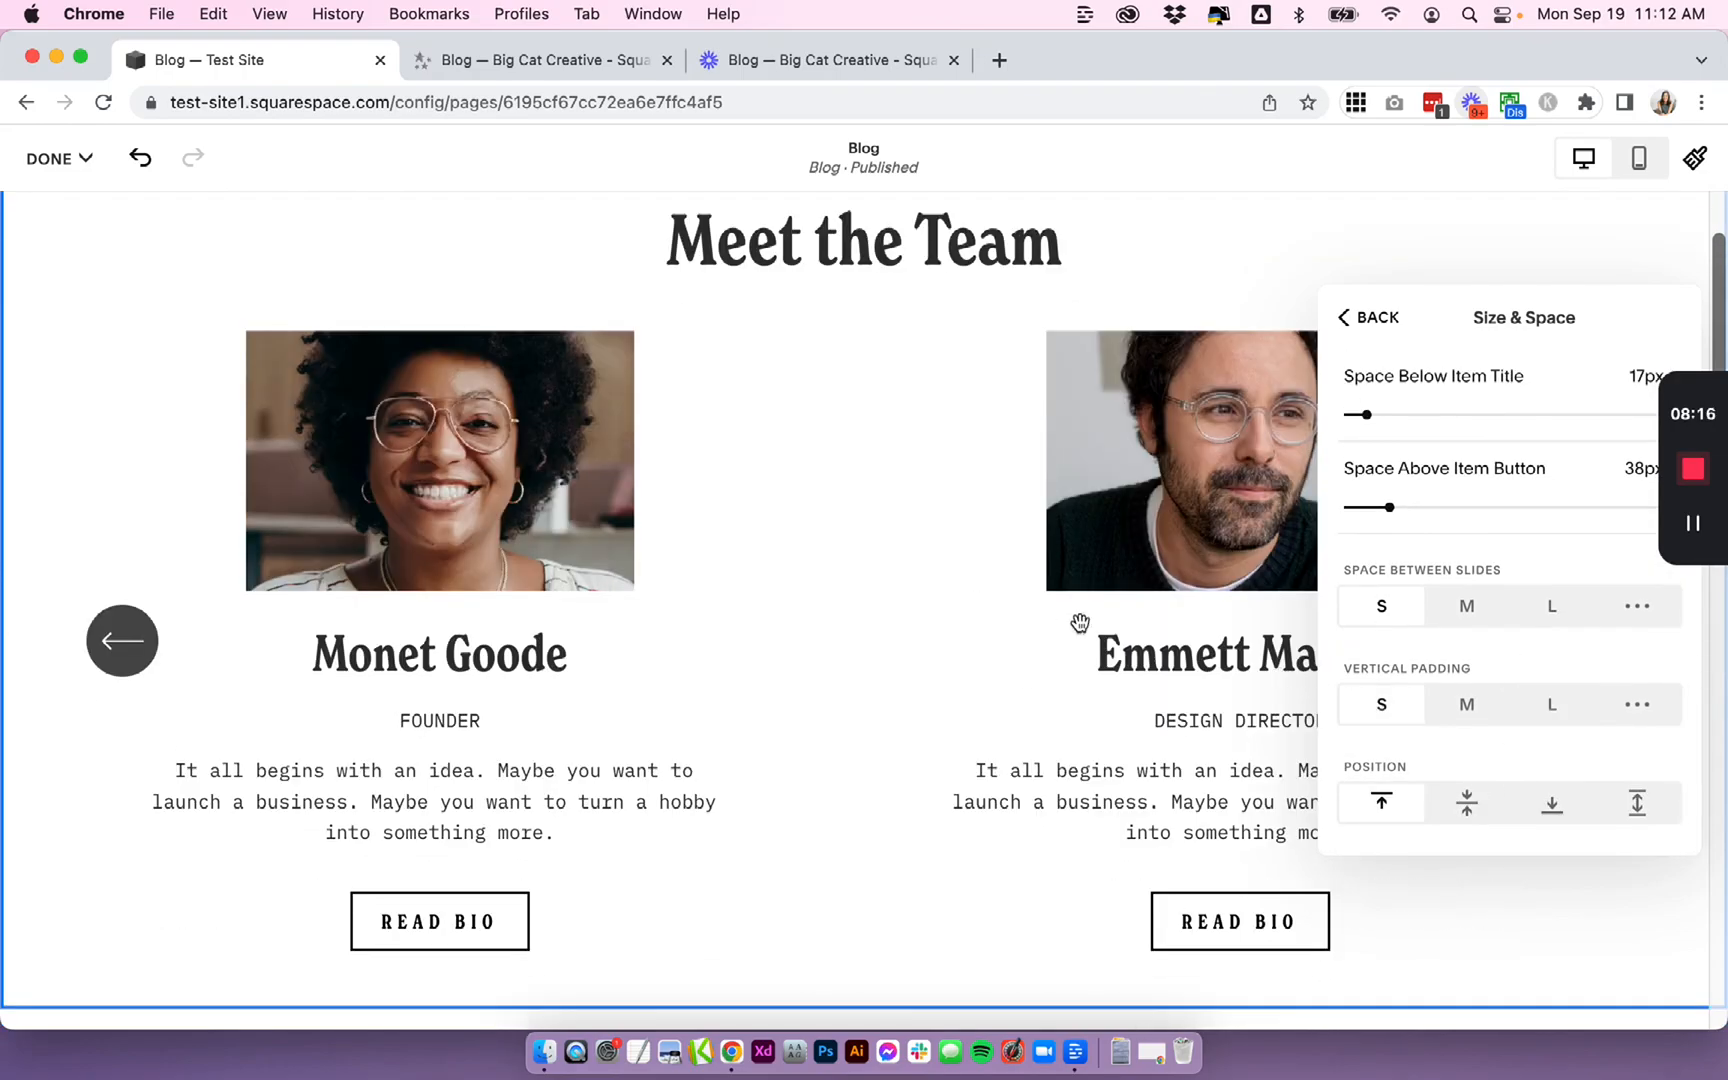
- Return to the Design settings and increase the max columns to 3
click(1352, 318)
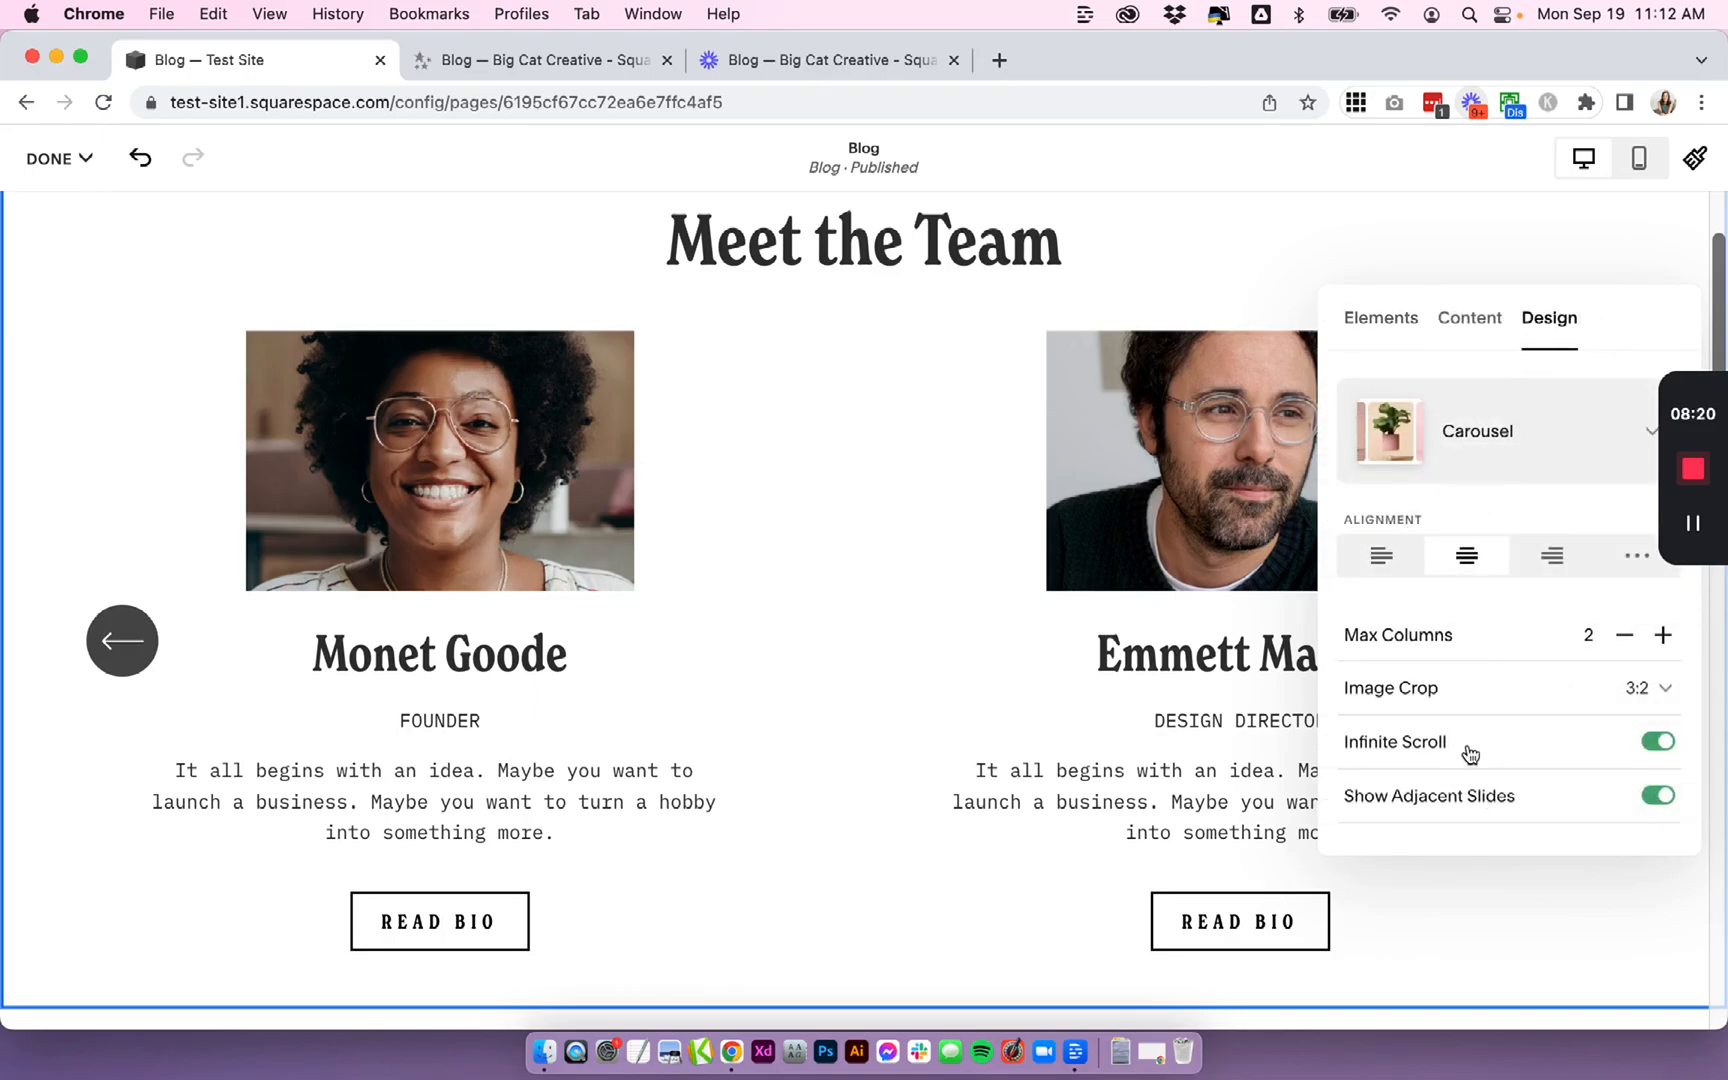
scroll(1466, 756, down, 2)
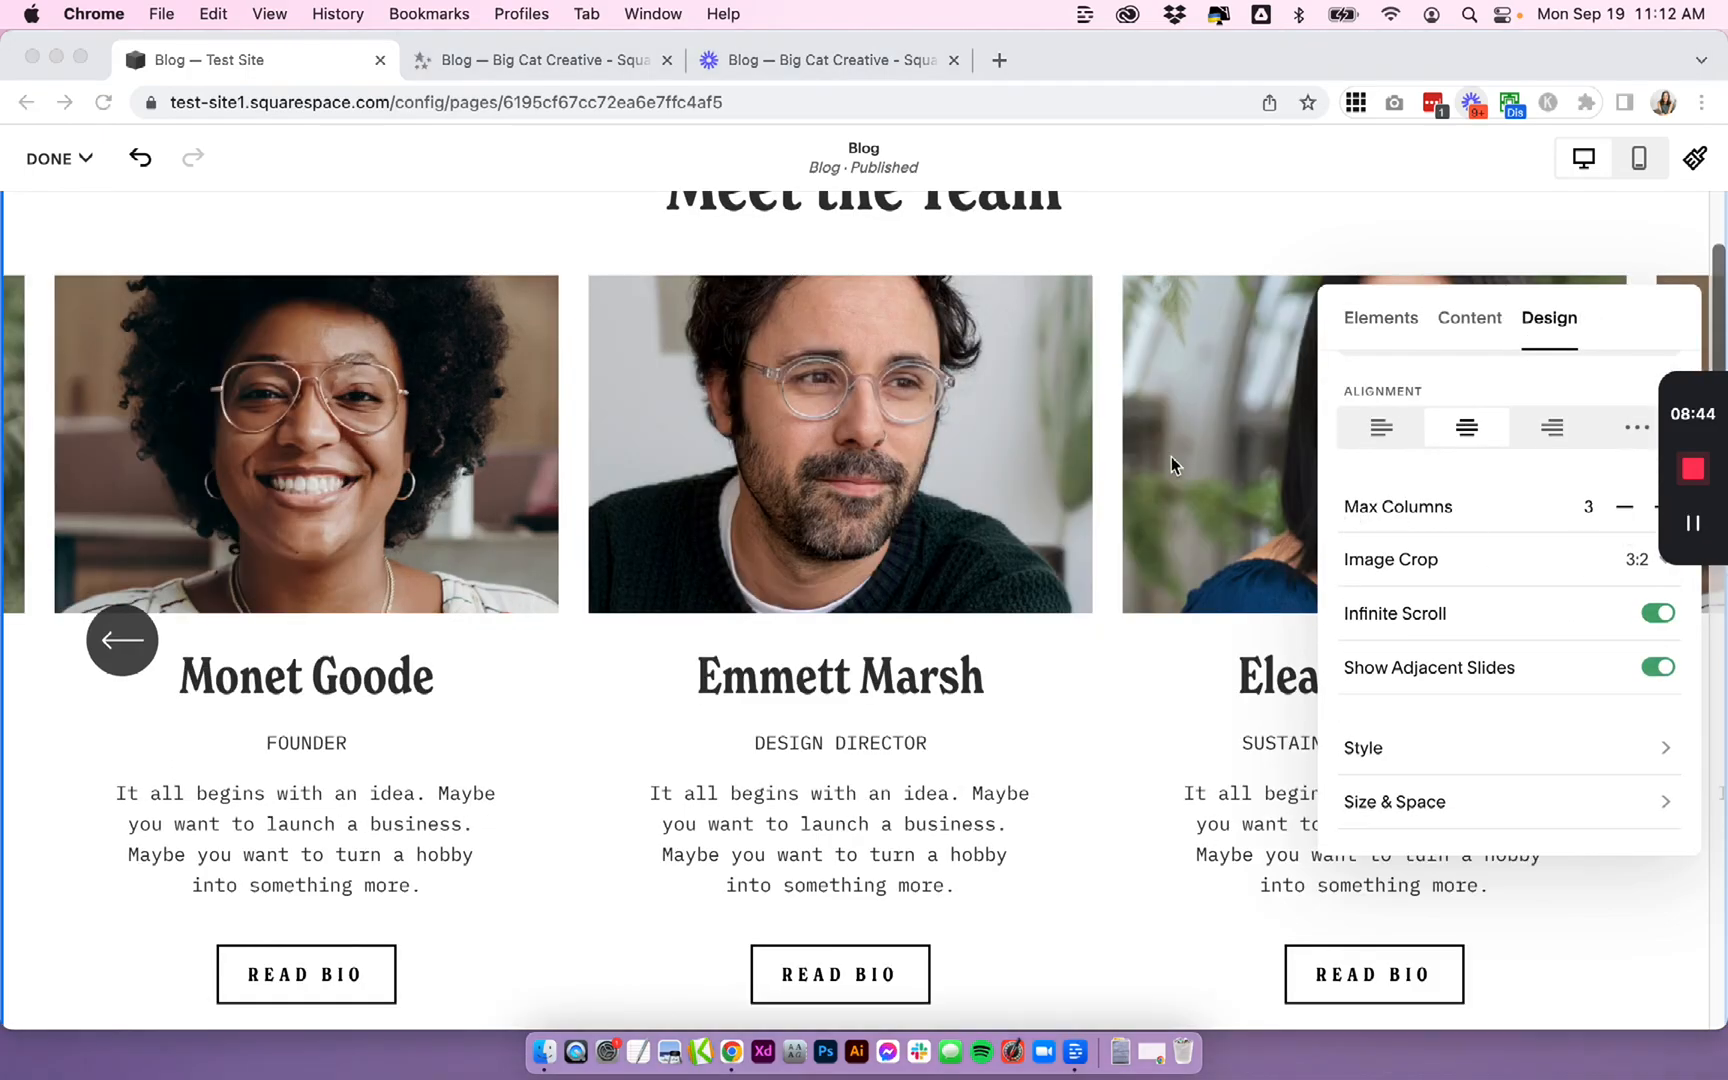
scroll(1170, 456, up, 2)
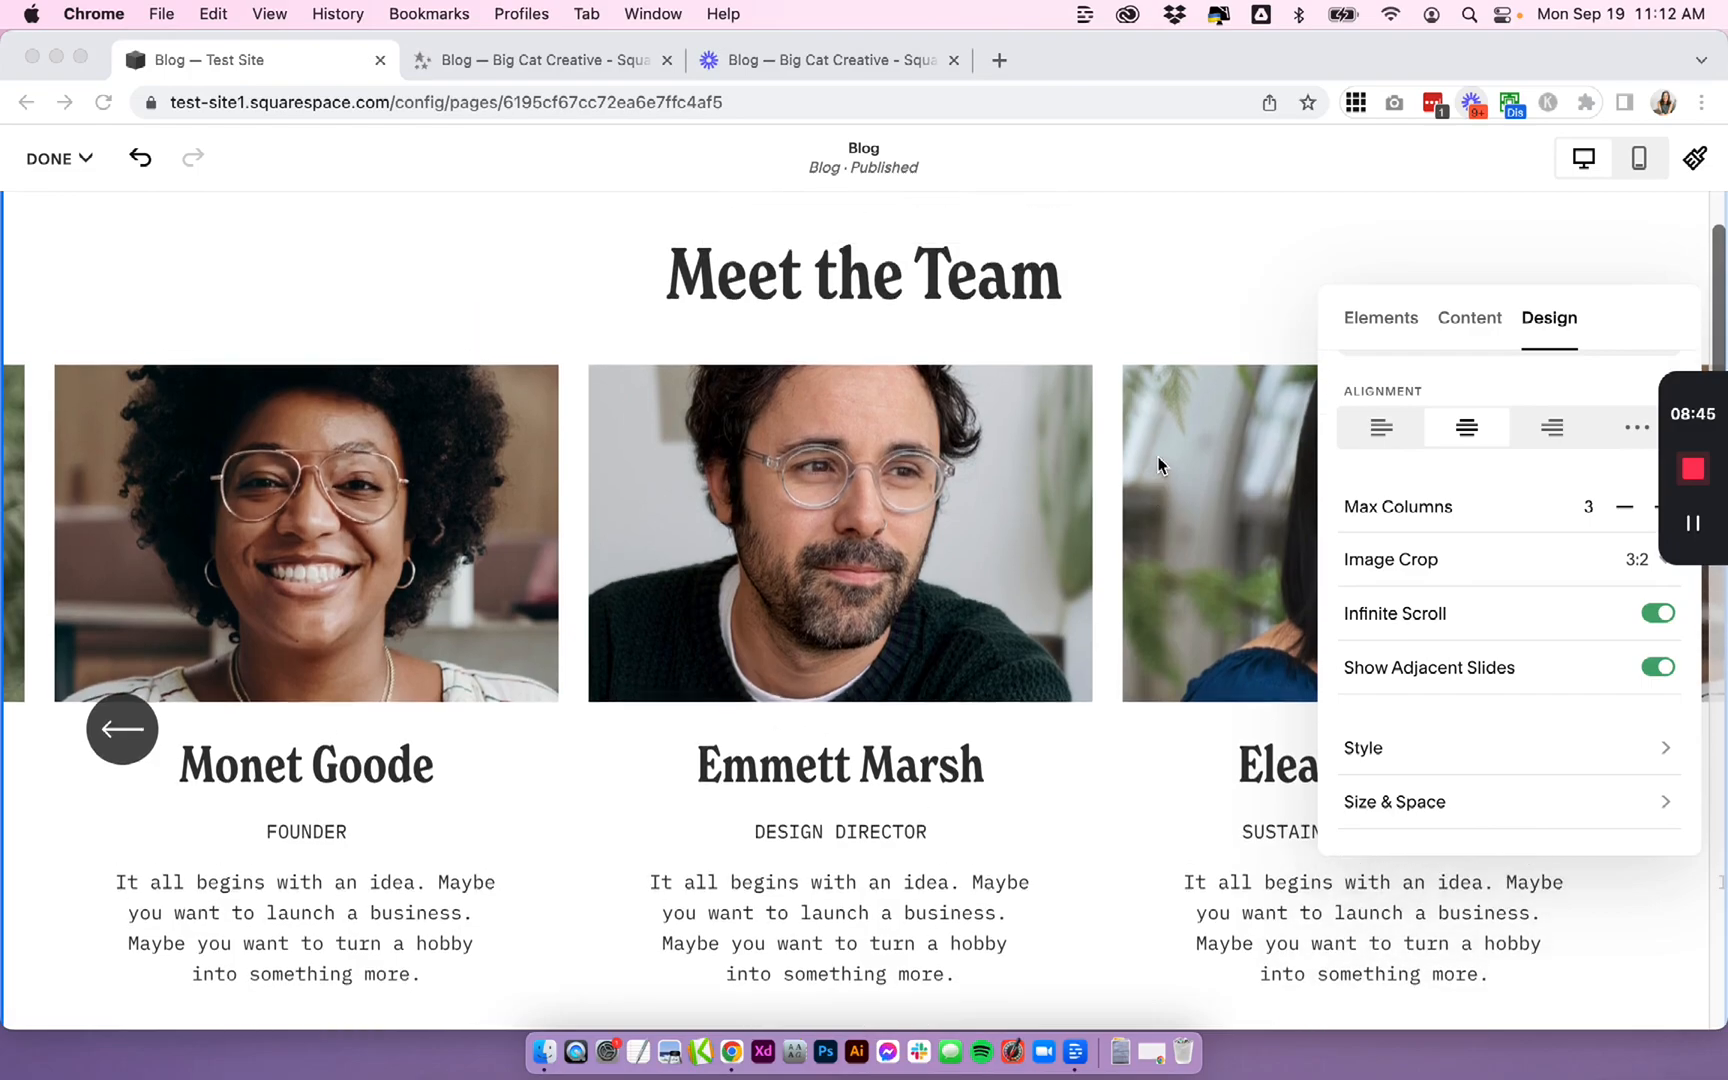
scroll(1160, 465, down, 1)
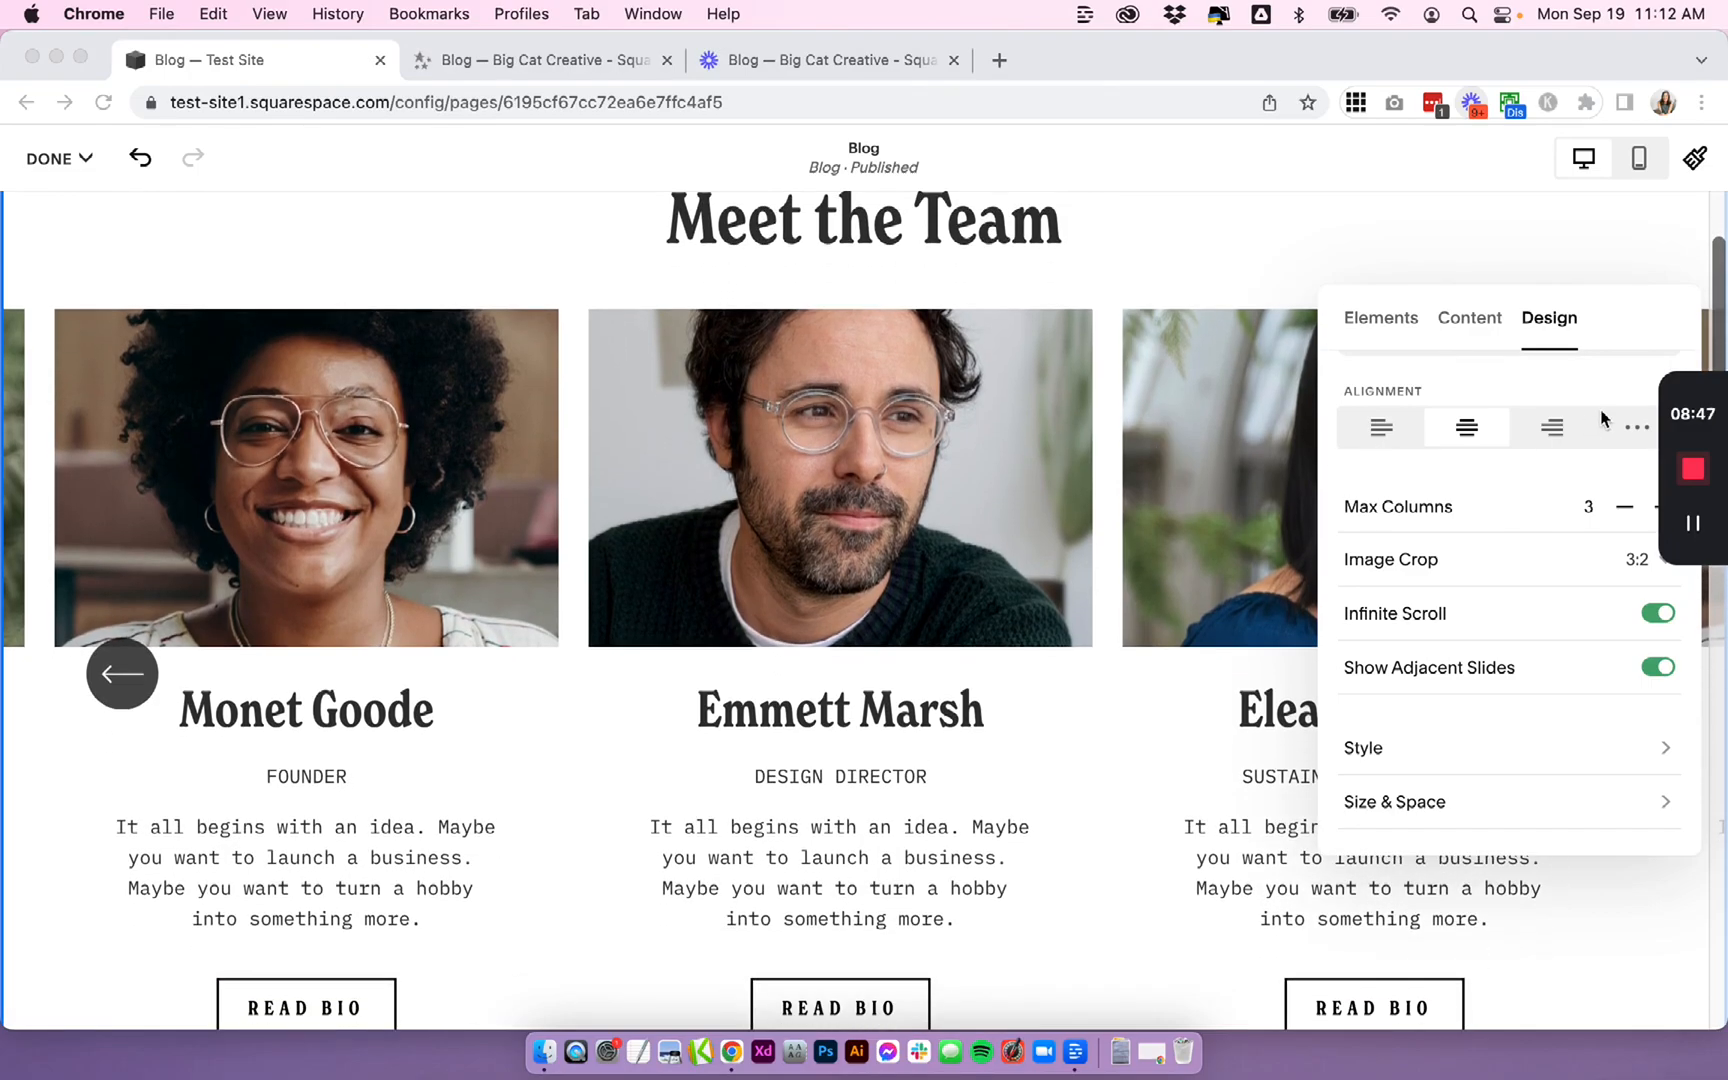
- In the Content settings, change the section title to Featured Posts
click(1478, 318)
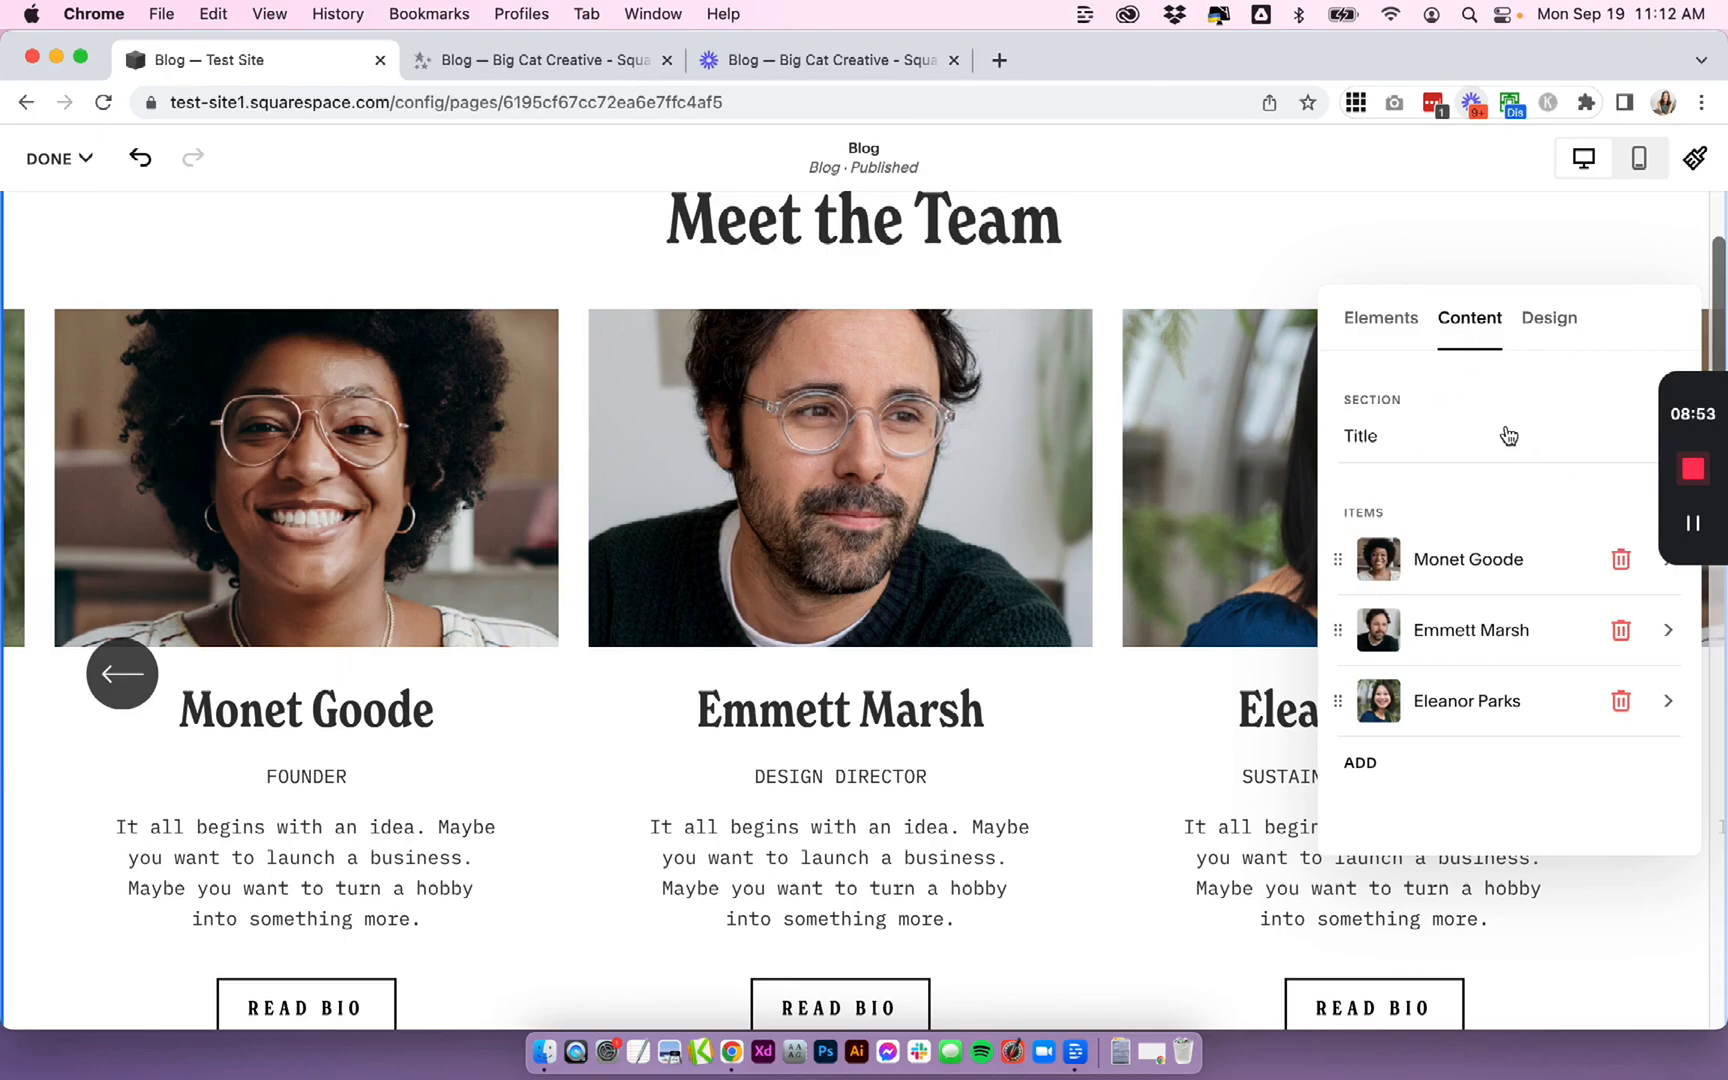
scroll(1262, 428, up, 2)
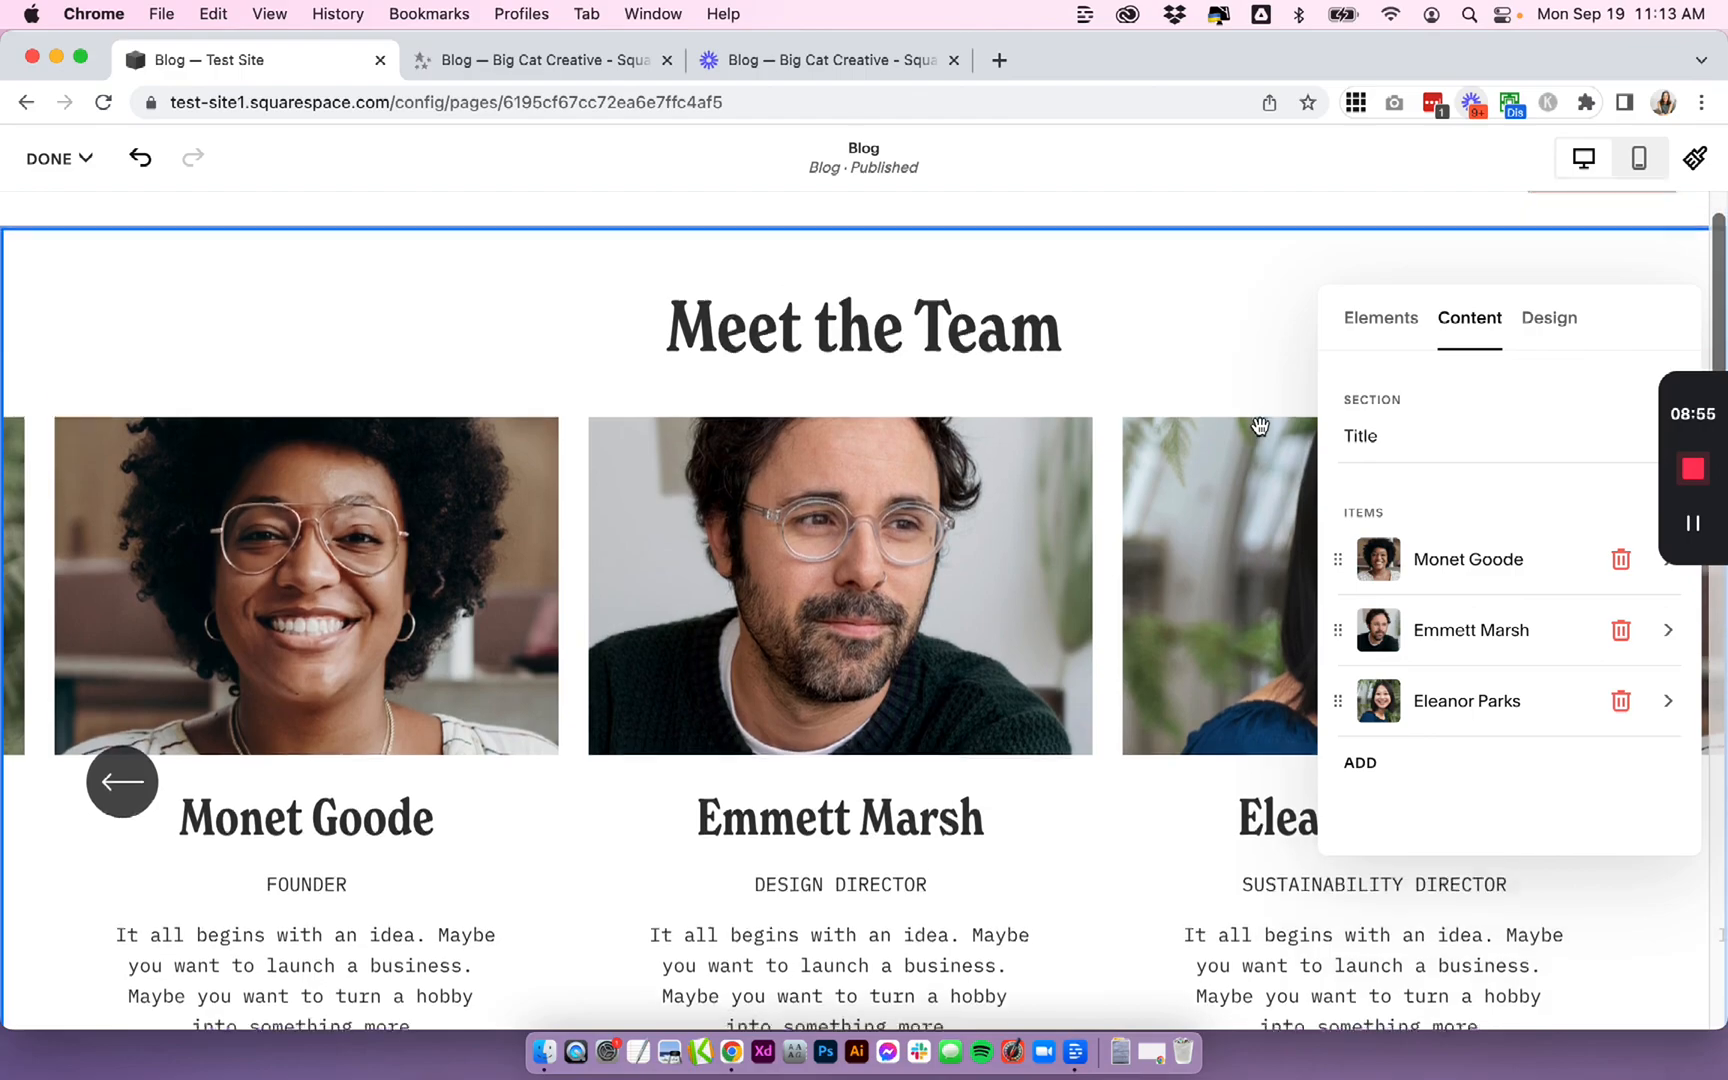
click(1447, 448)
drag(1479, 524, 1337, 515)
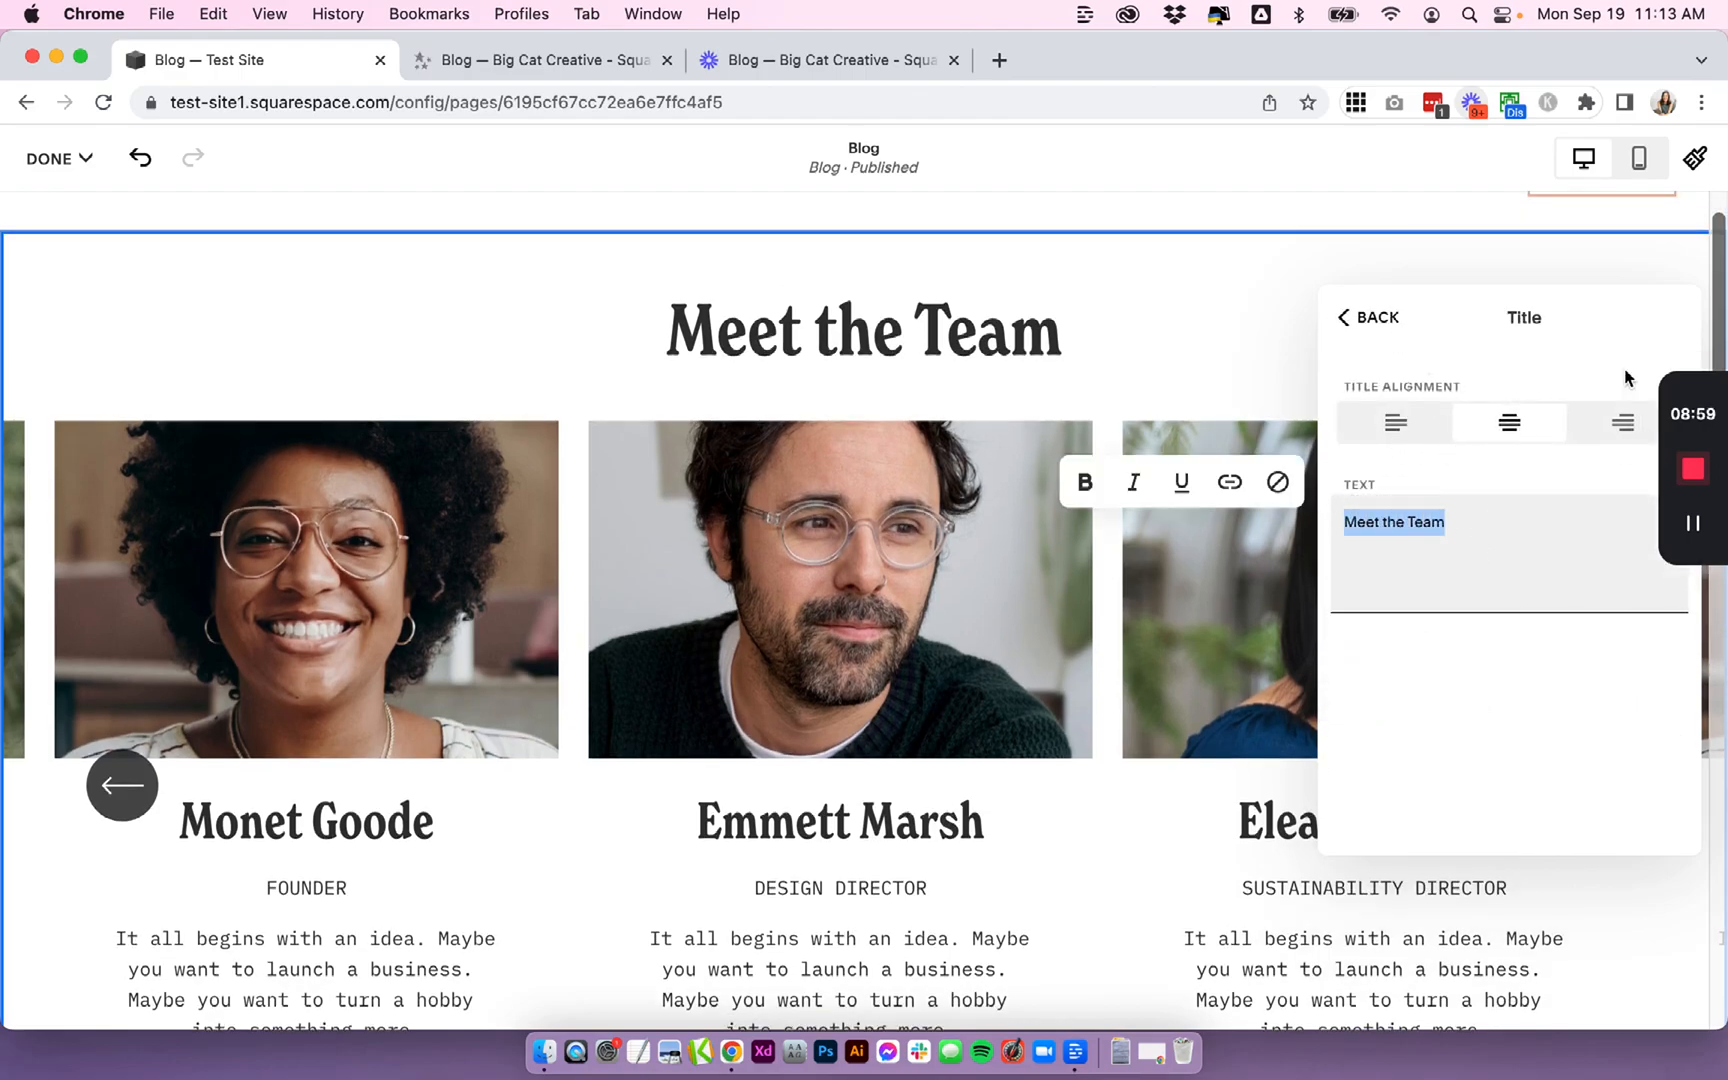
key(BackSpace)
text(Featured Posts)
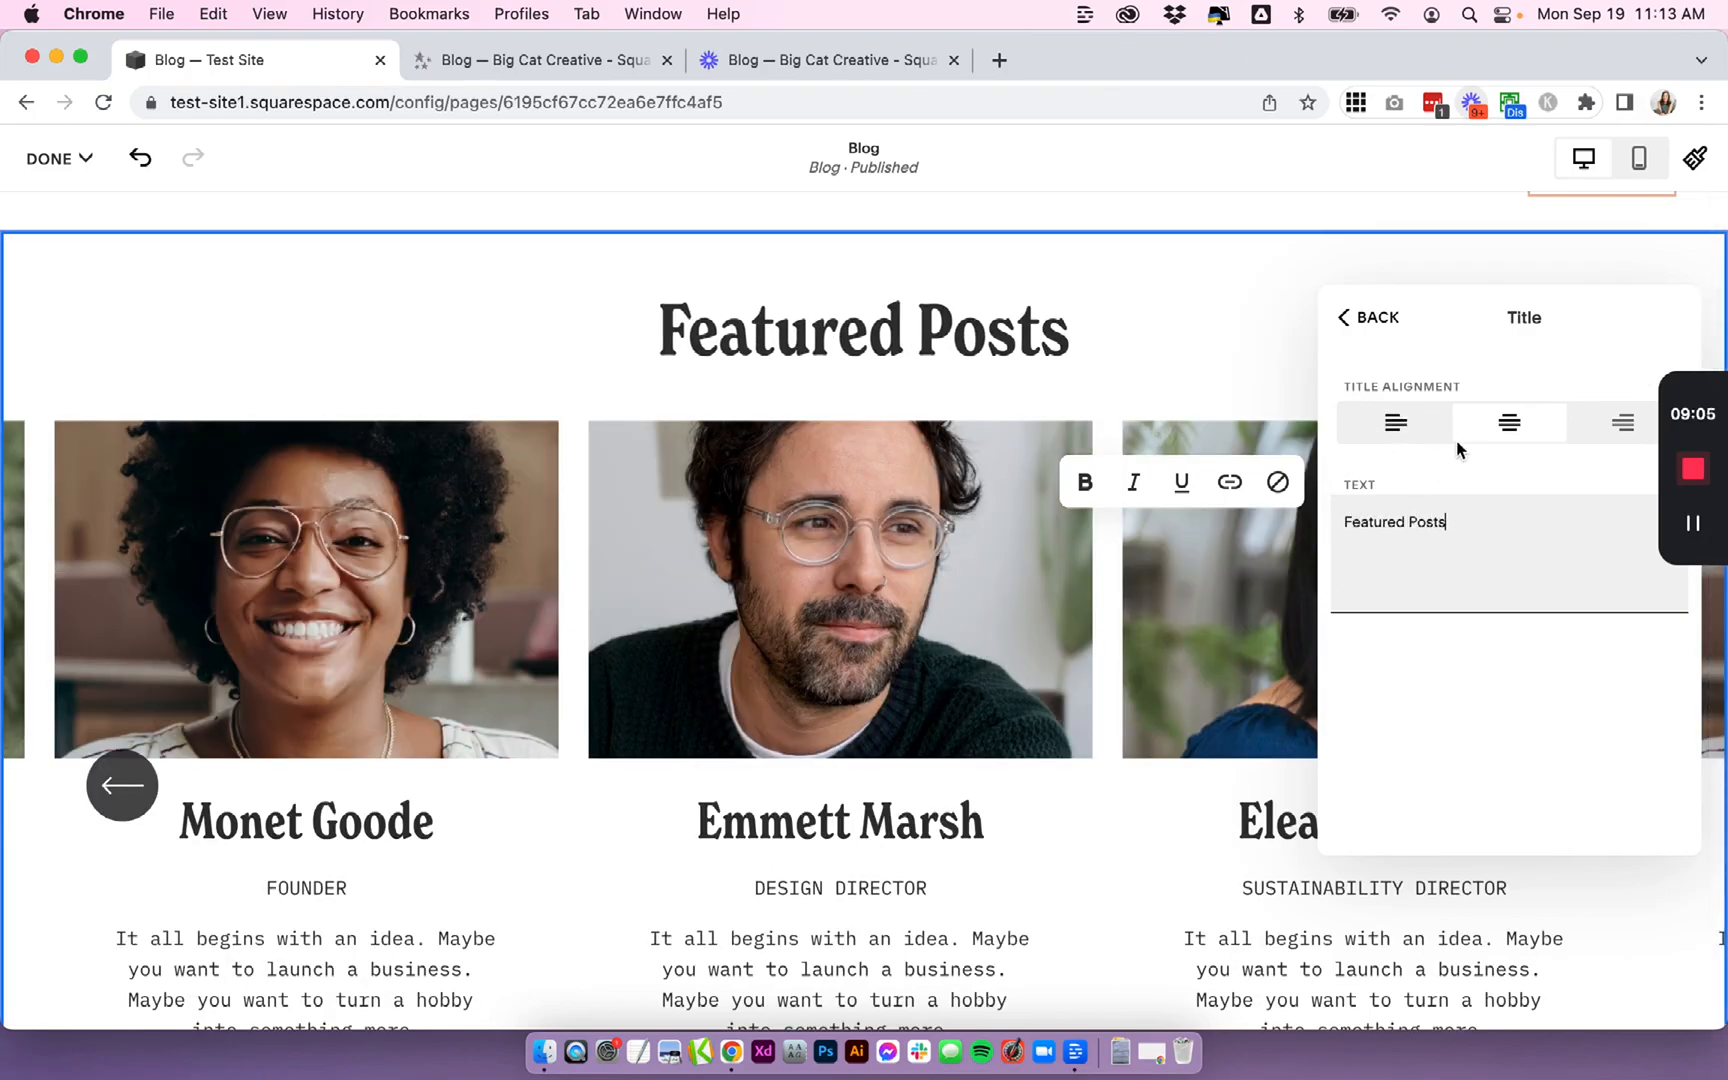
click(1340, 320)
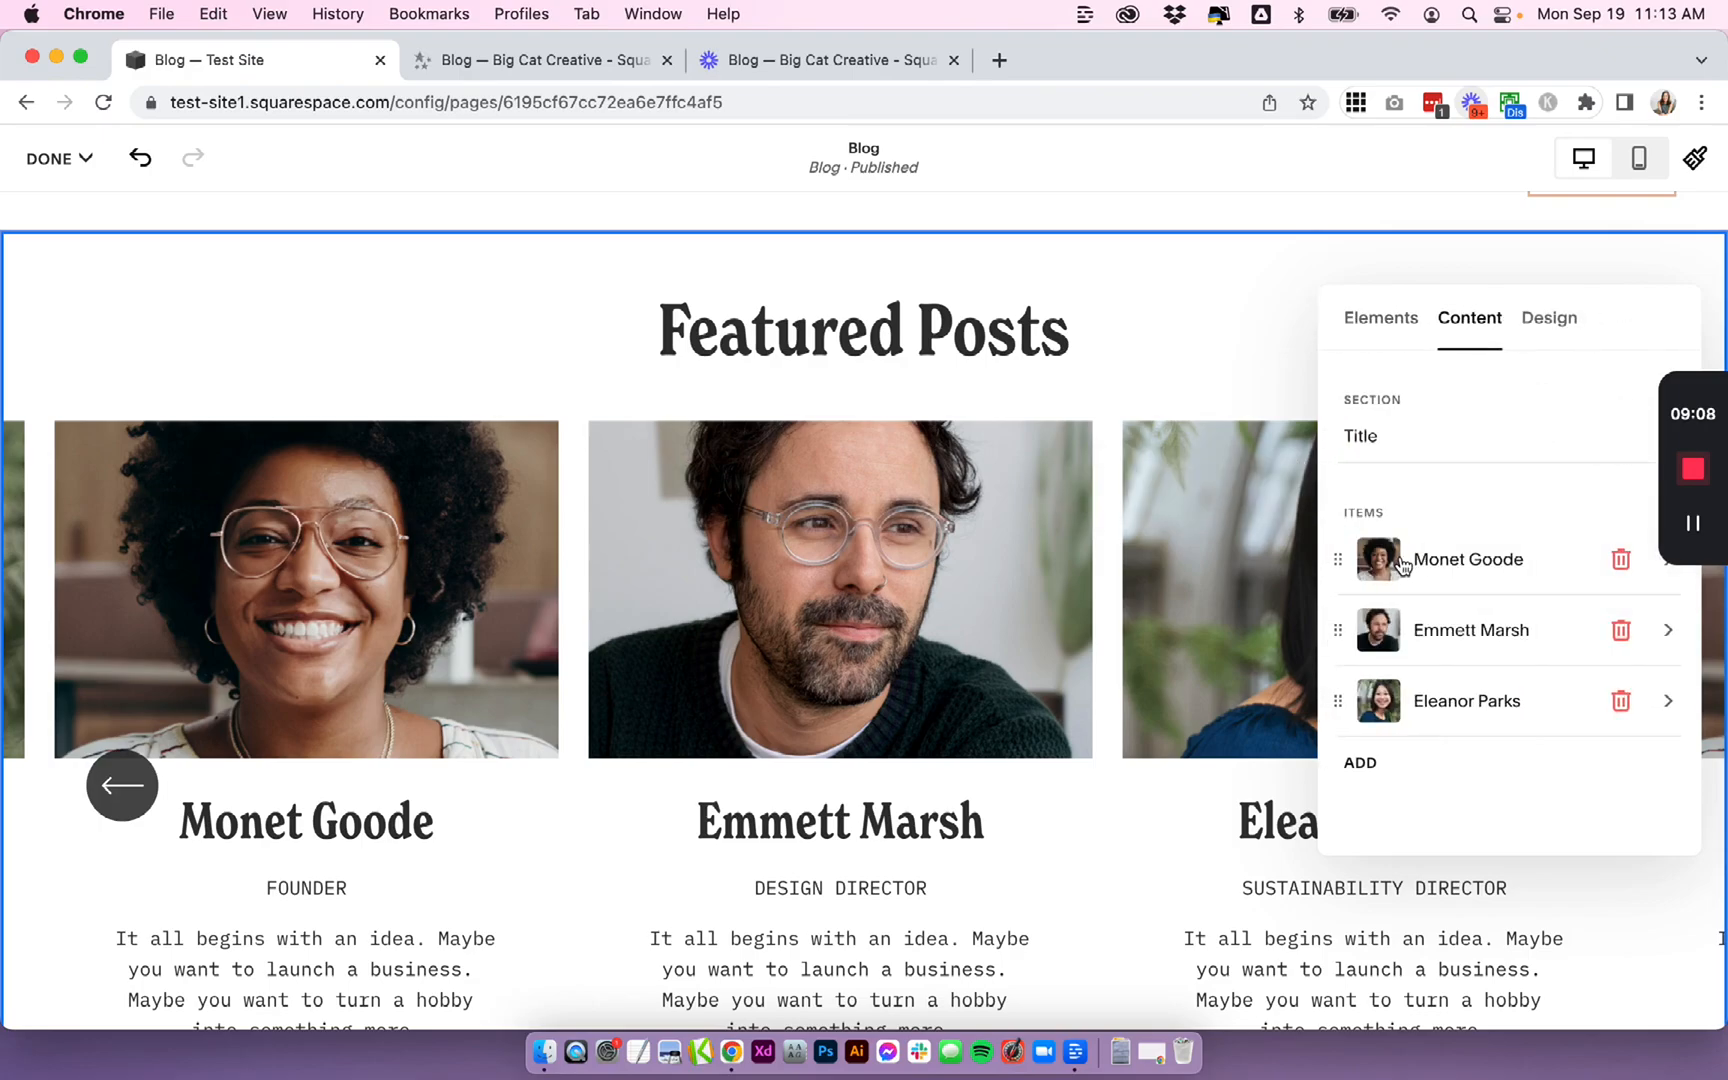
- Open the first item and change its title to Write your blog post title here
click(1488, 566)
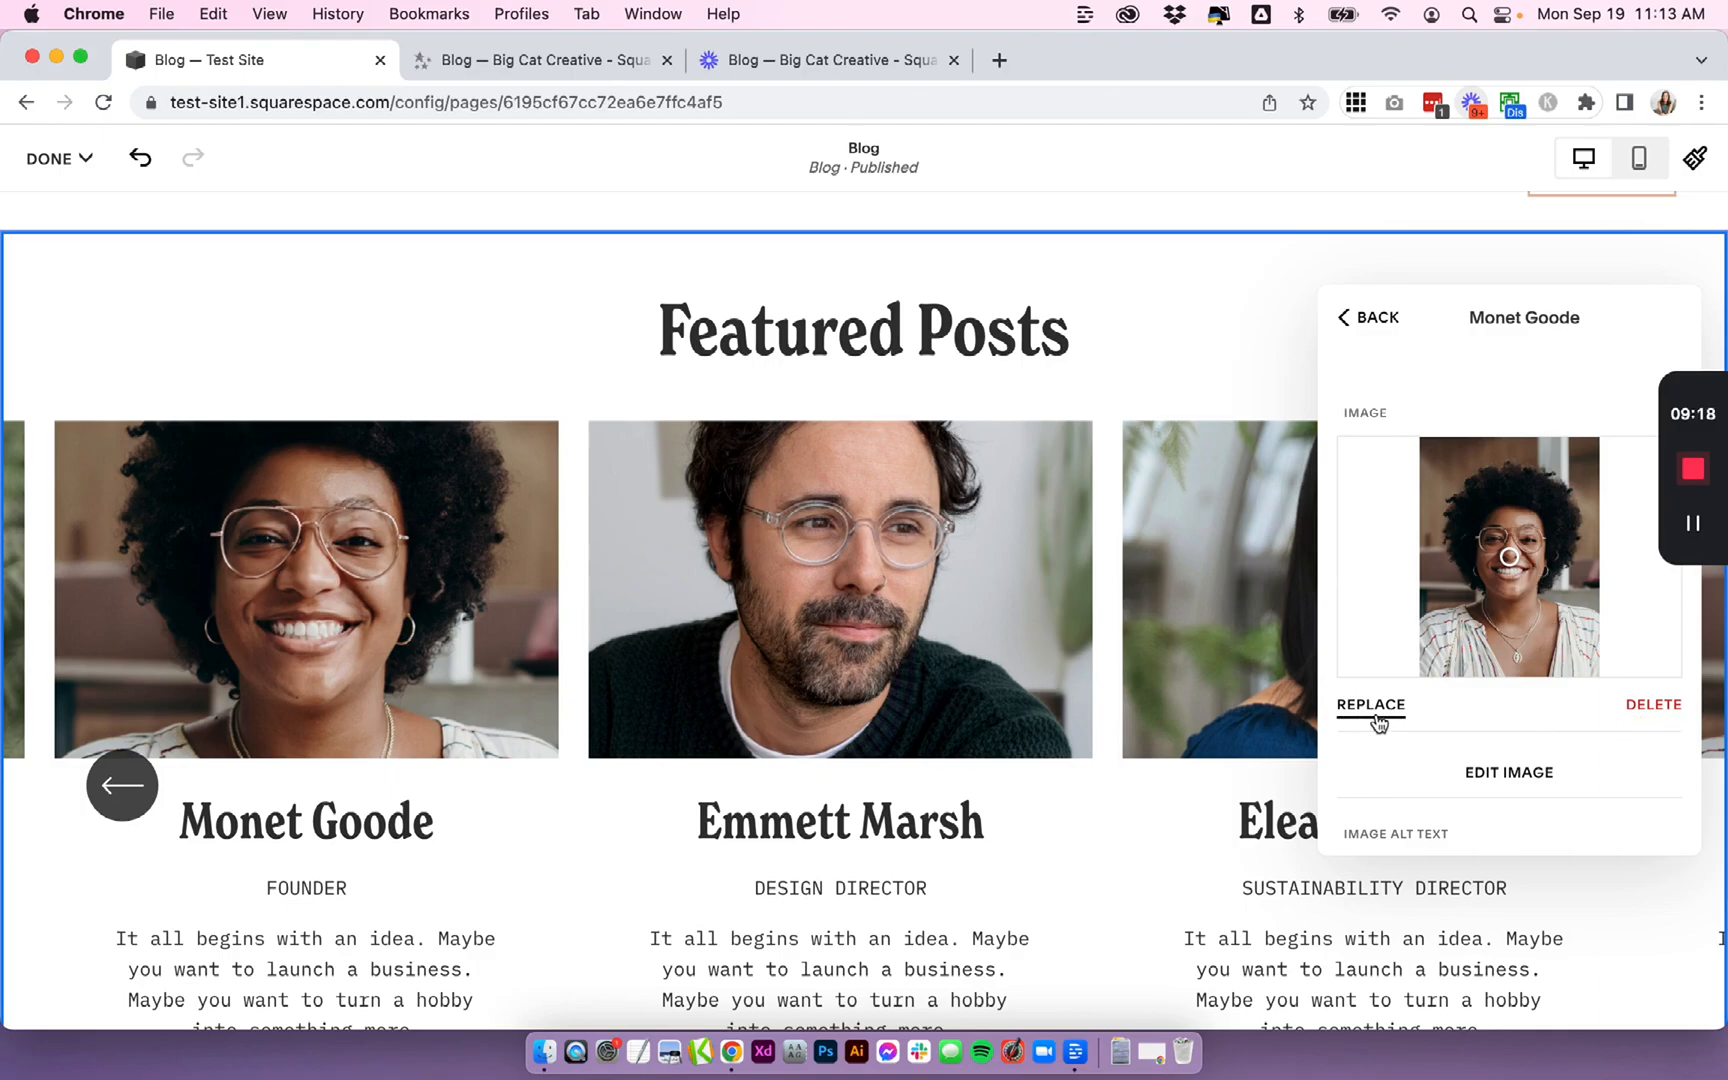
scroll(1503, 698, down, 5)
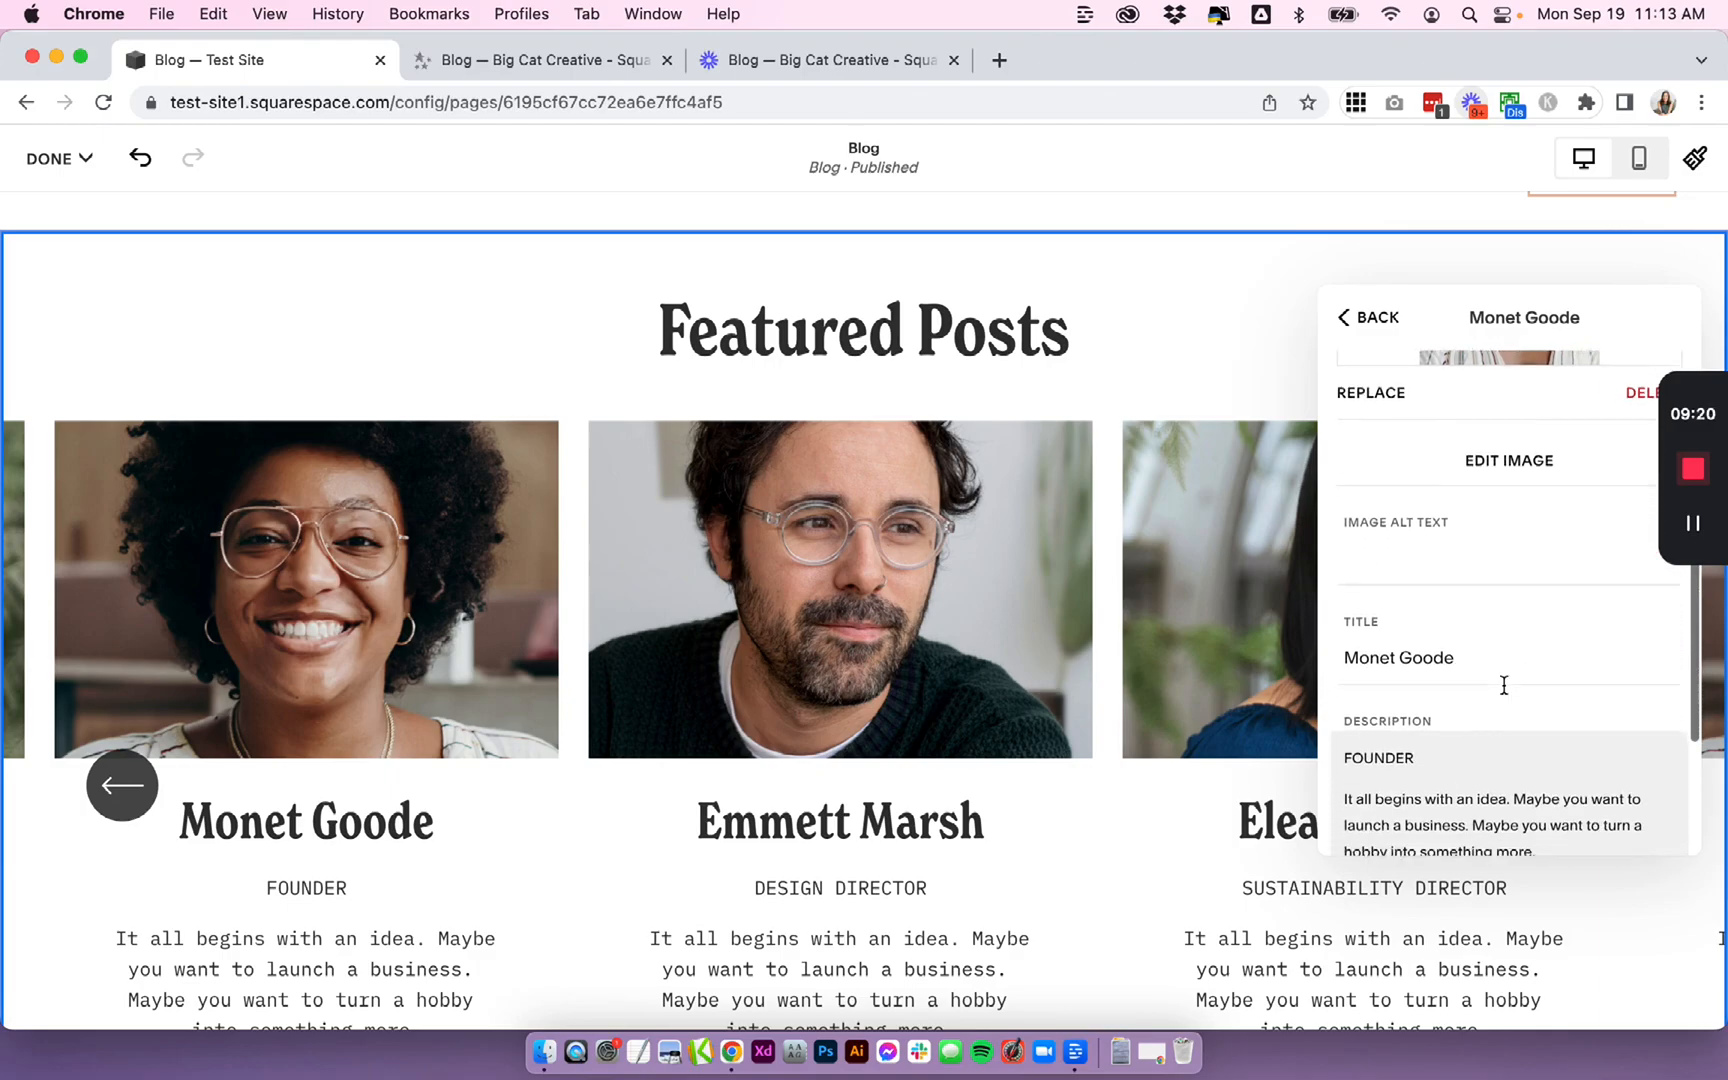
click(1462, 620)
key(super+a)
text(Write your blog )
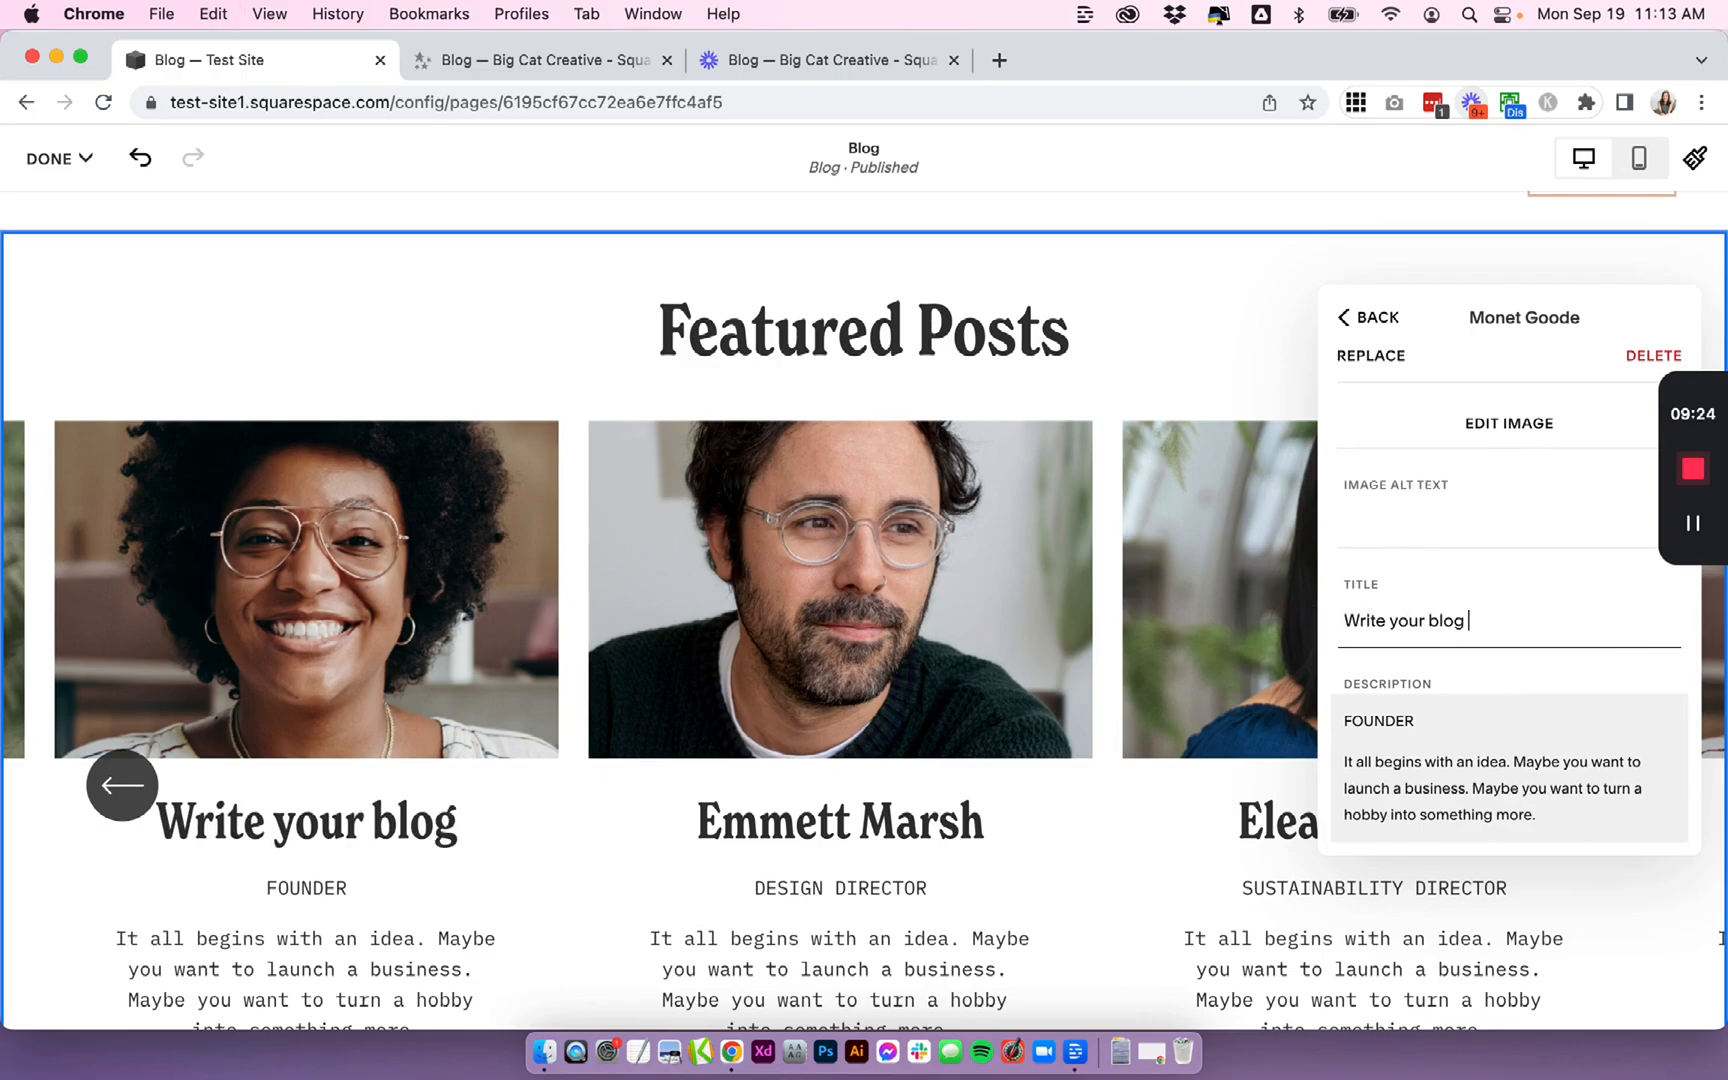
text(post title here)
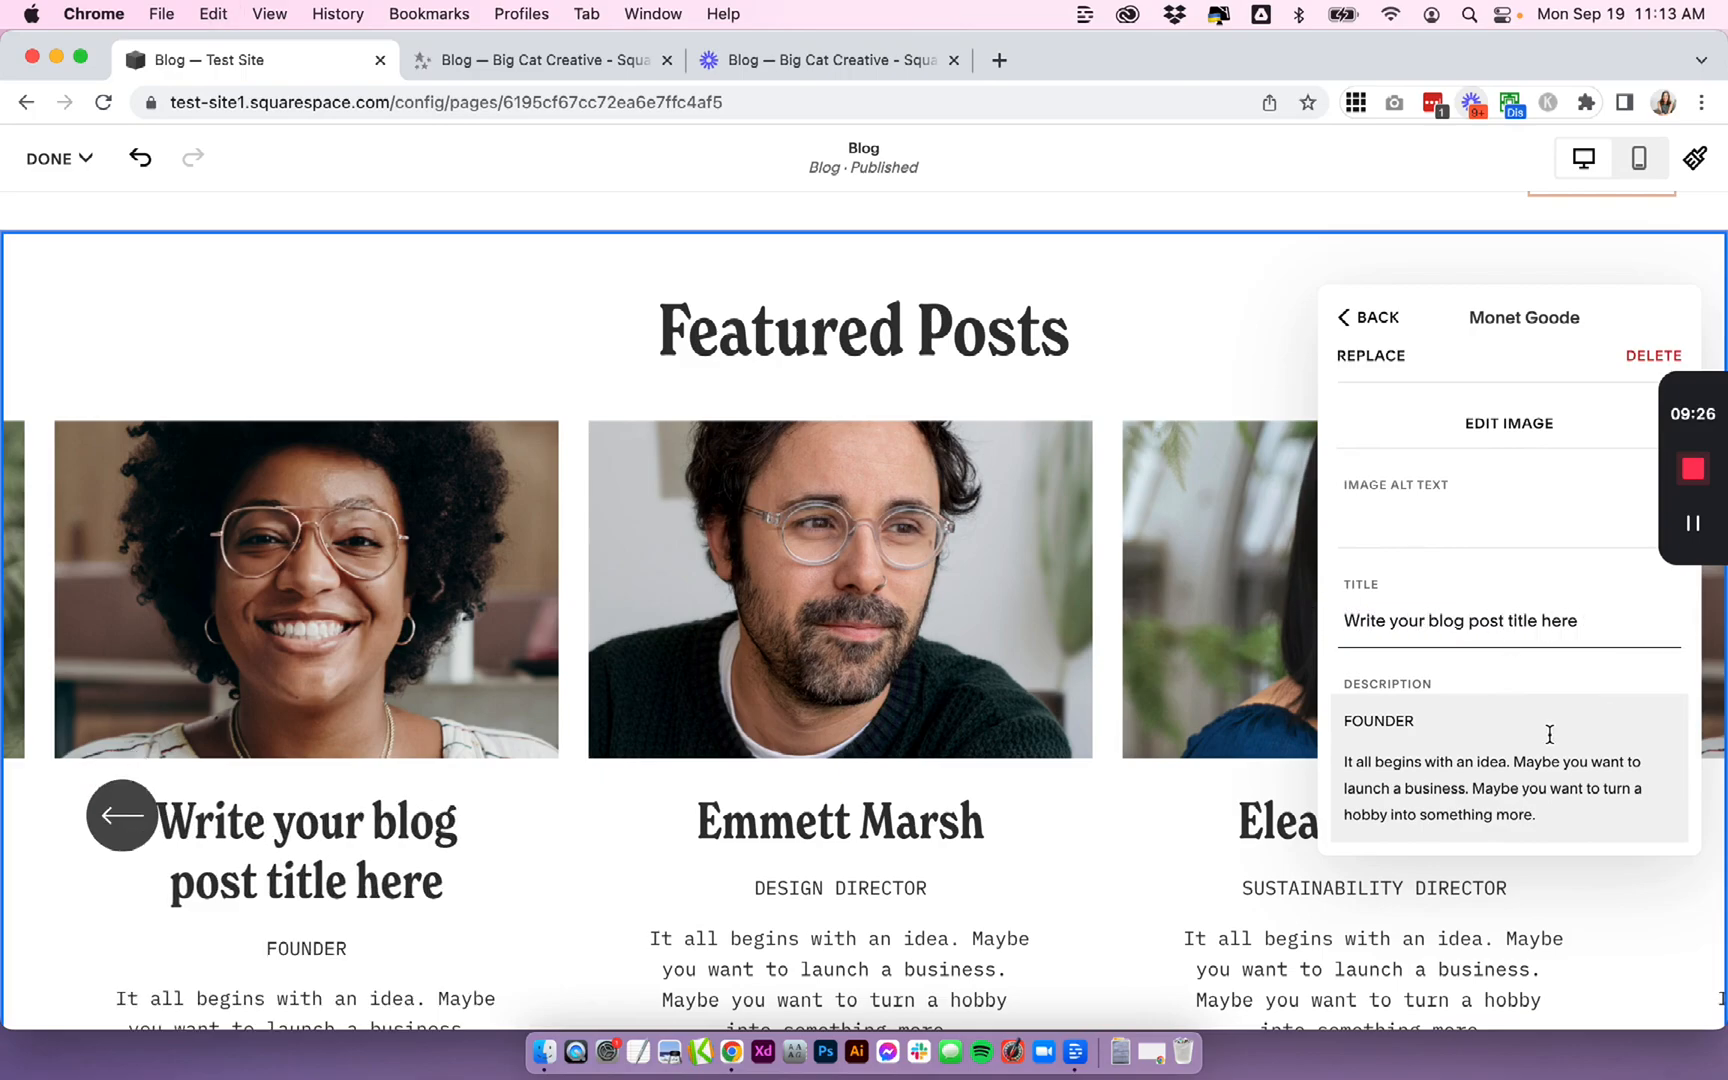
- Replace the first item's description with Add a little excerpt here!
scroll(1549, 734, down, 1)
scroll(430, 760, down, 5)
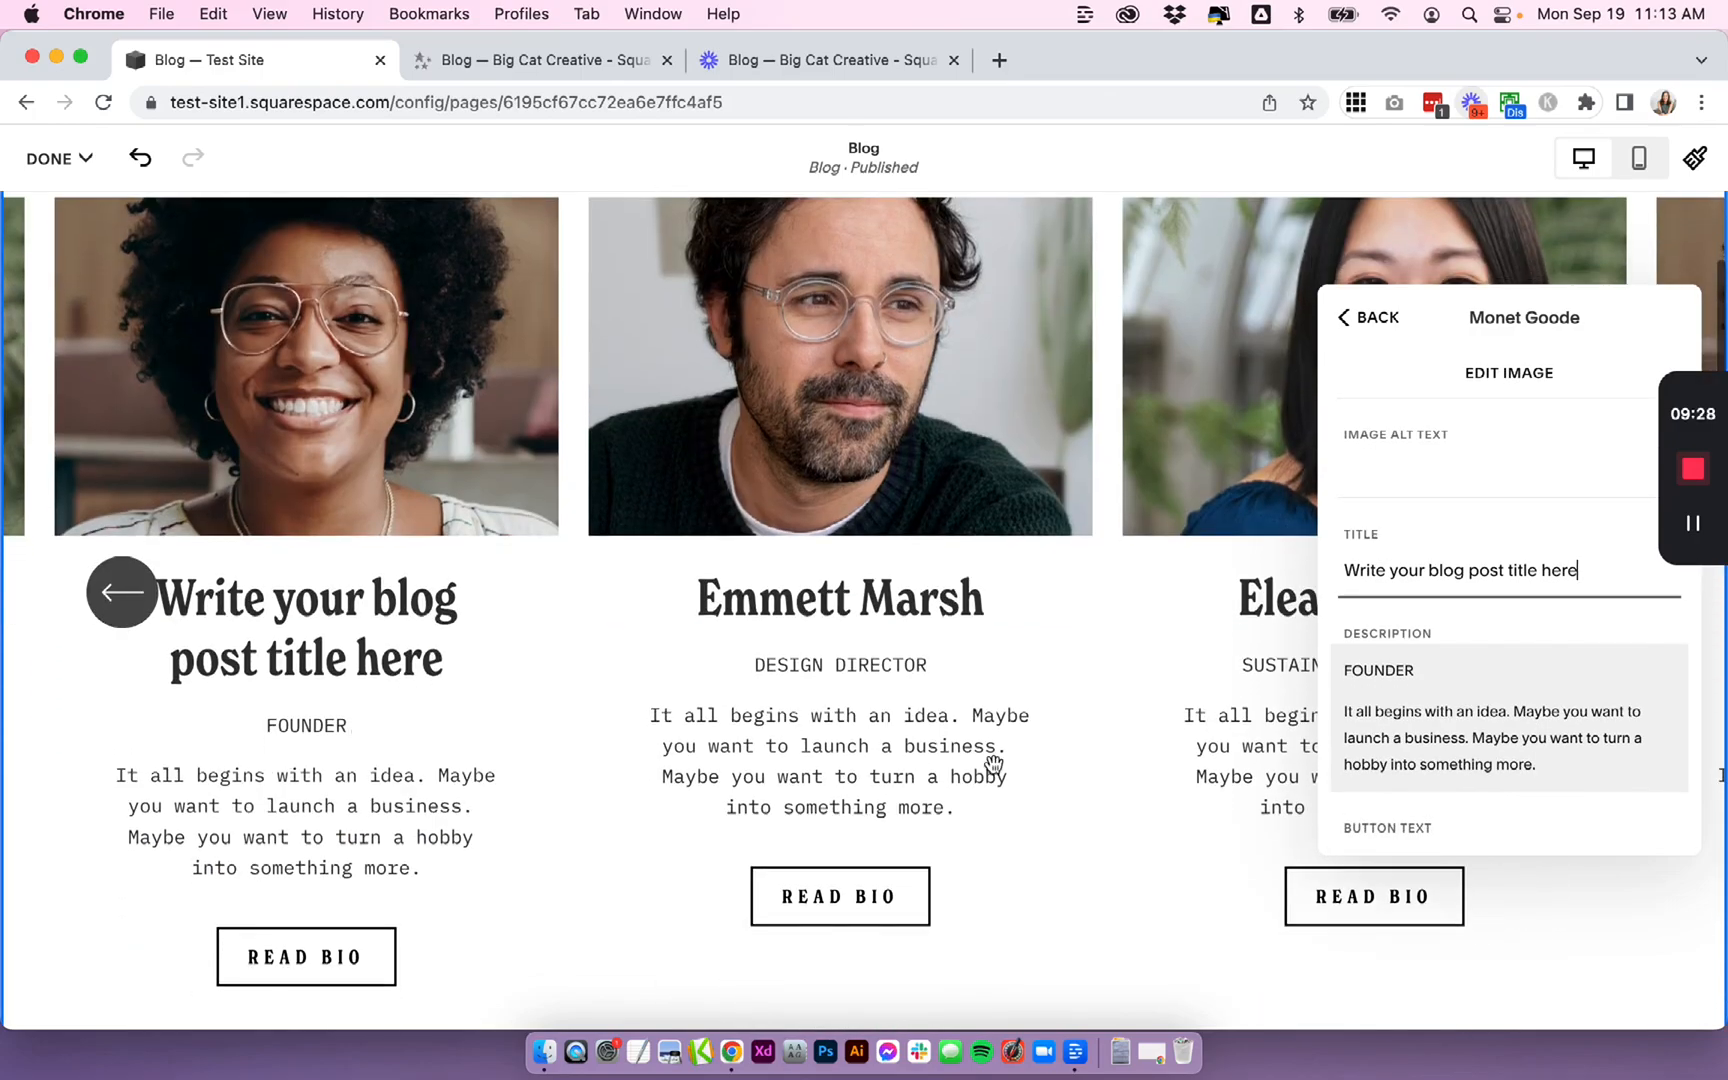
click(1504, 770)
key(super+a)
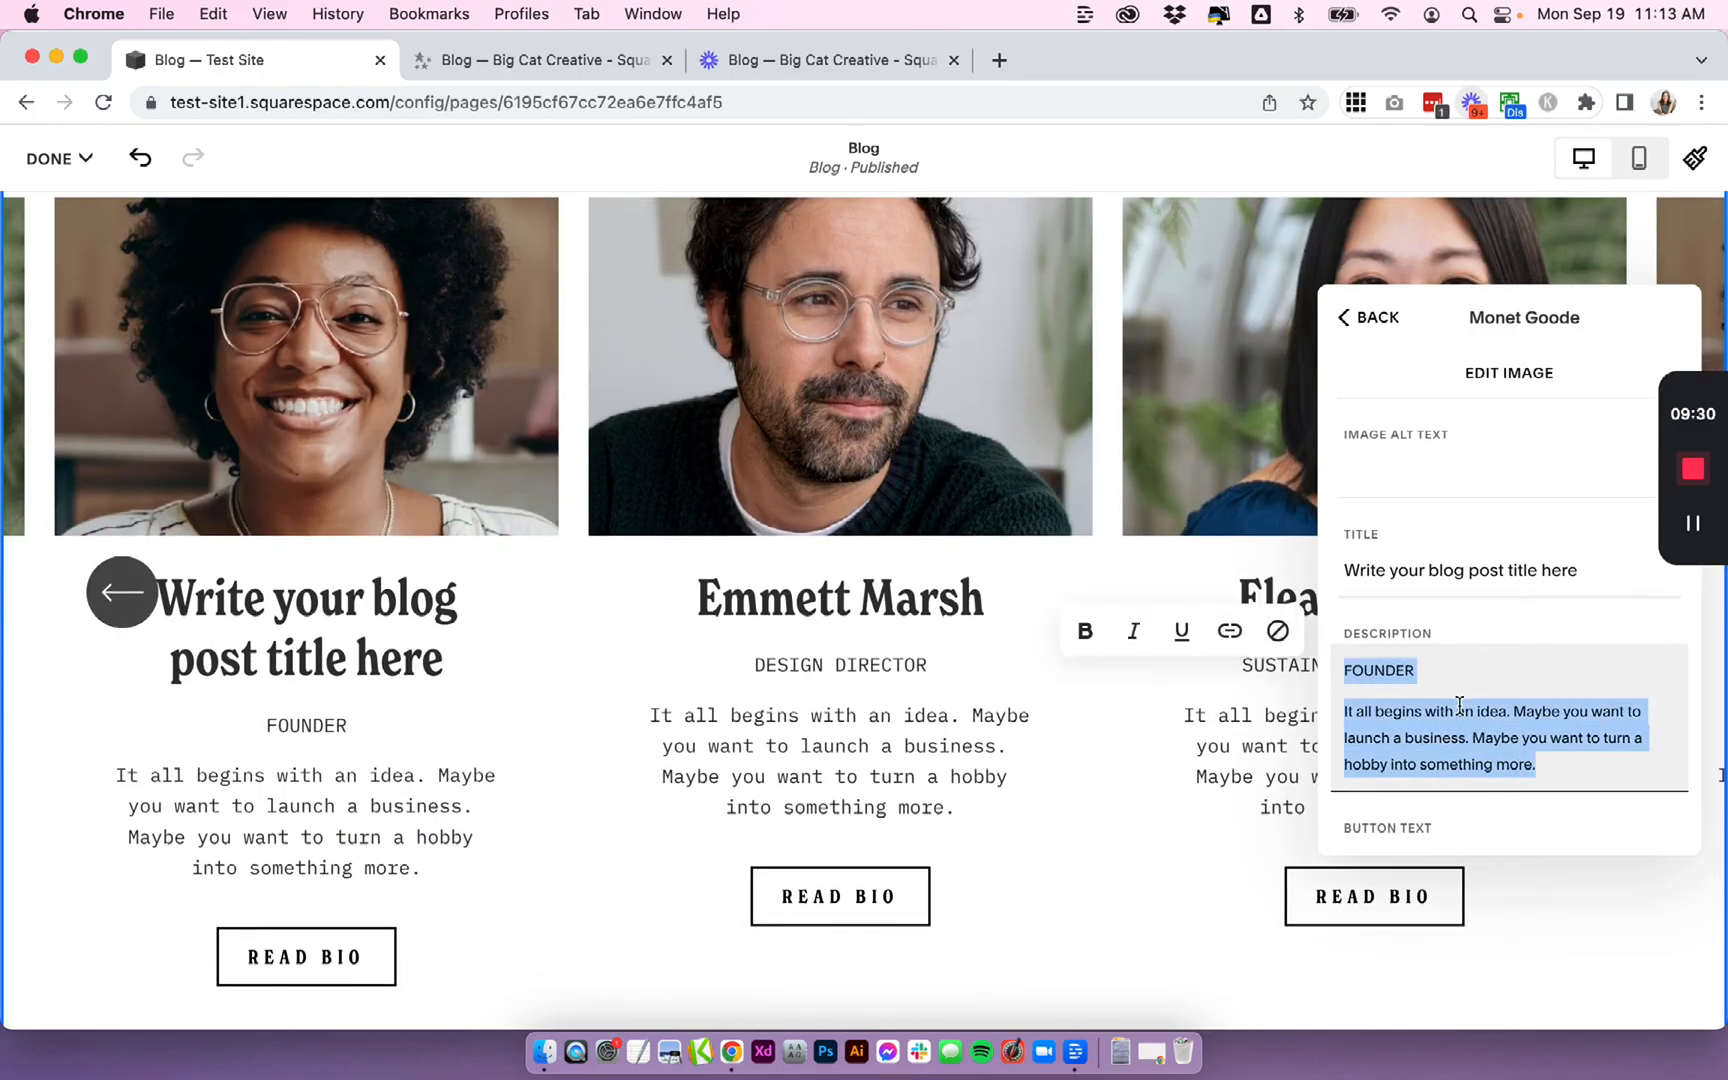
key(BackSpace)
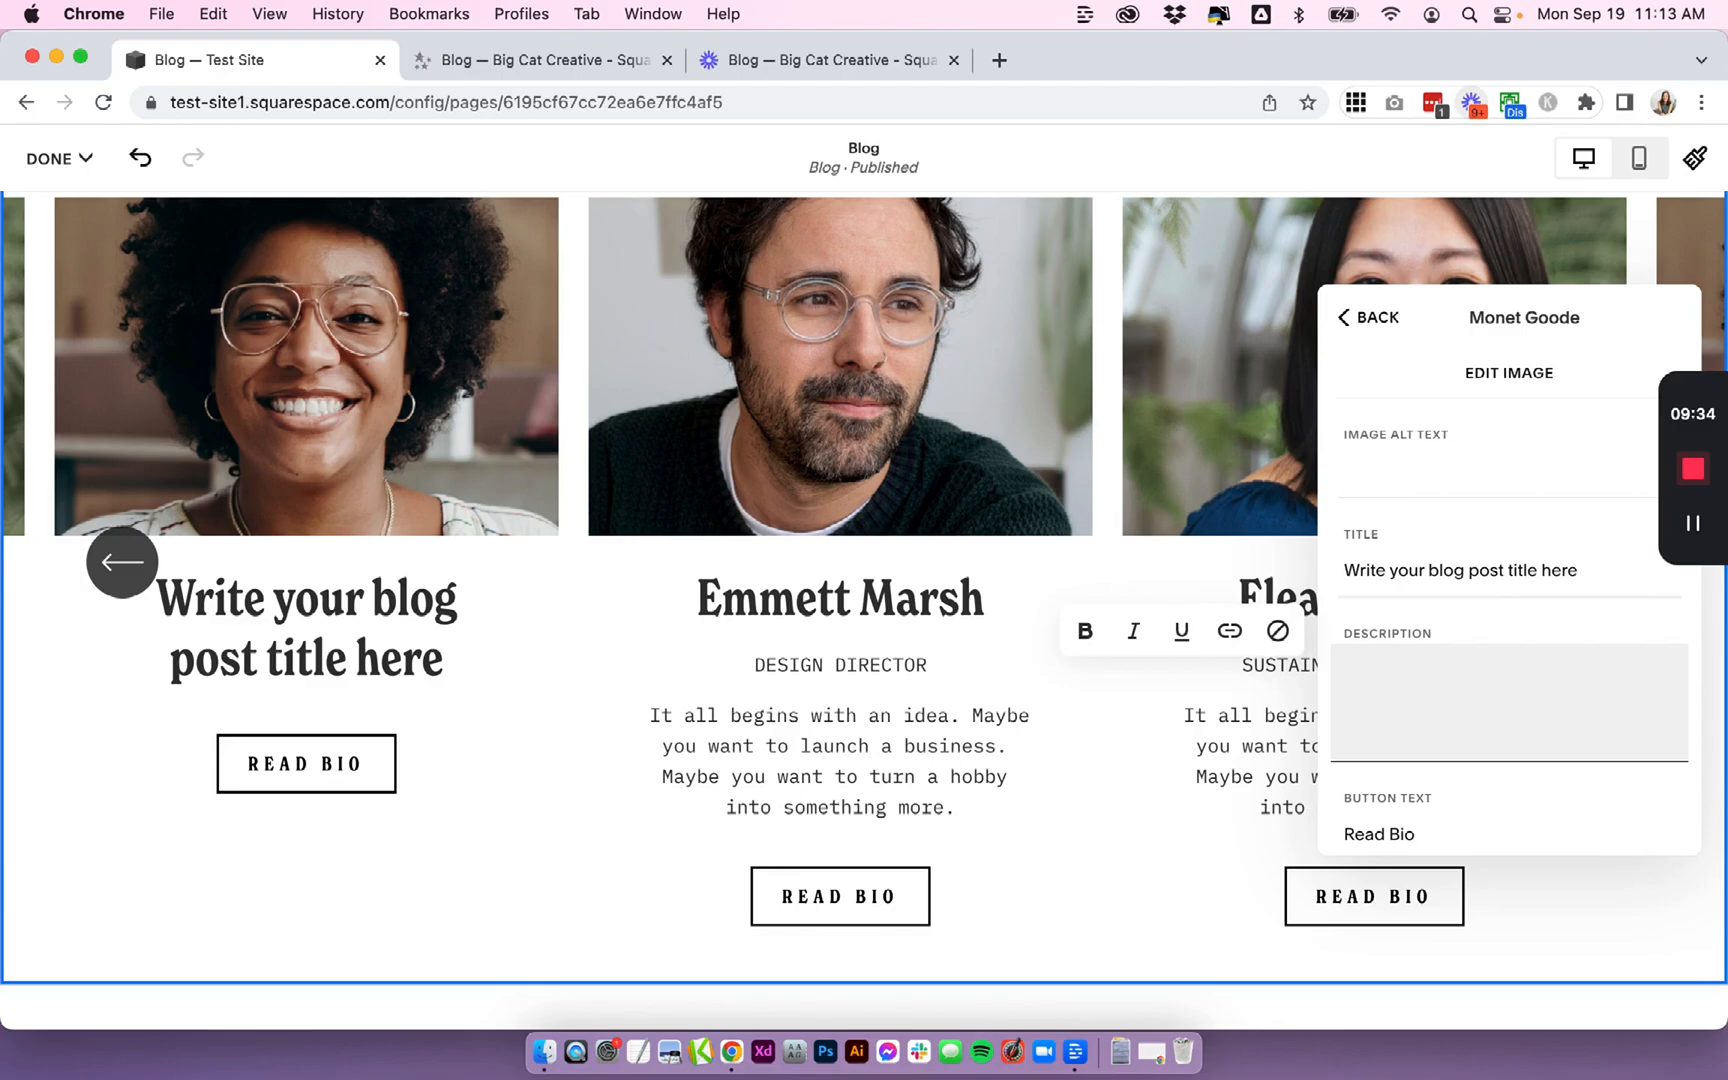
text(Add a litt)
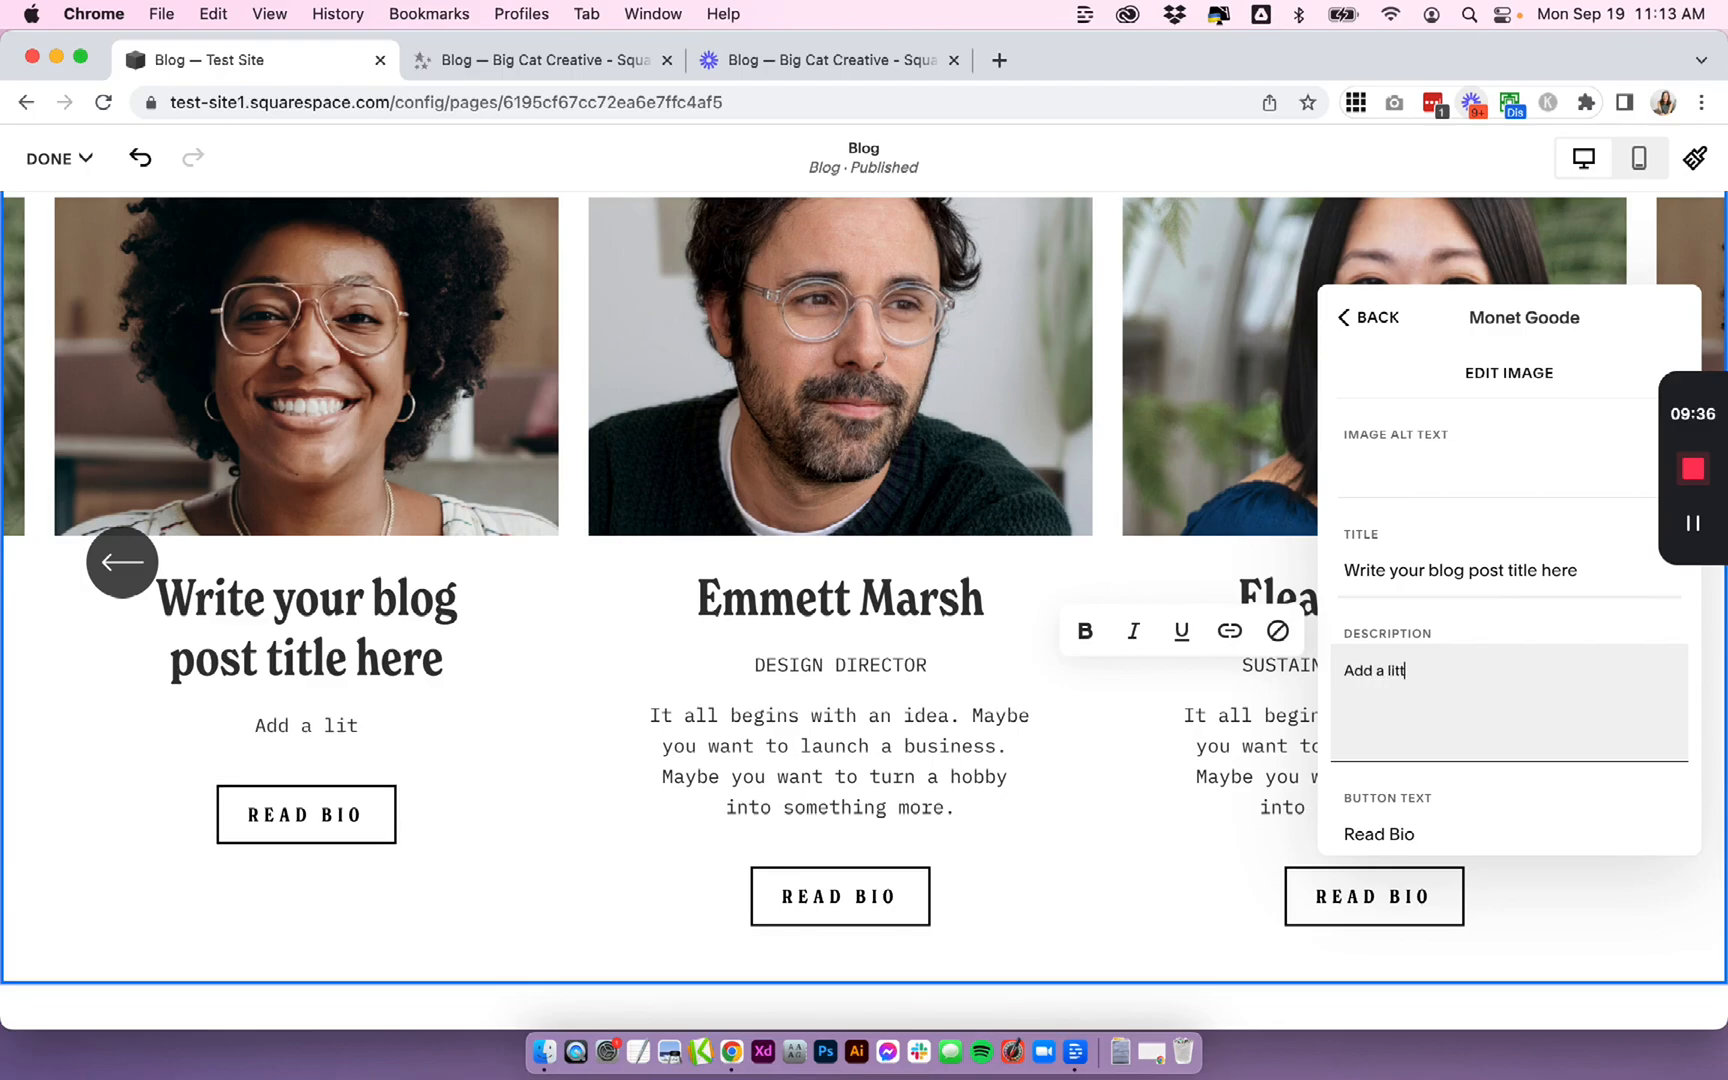
text(le excerpt here!)
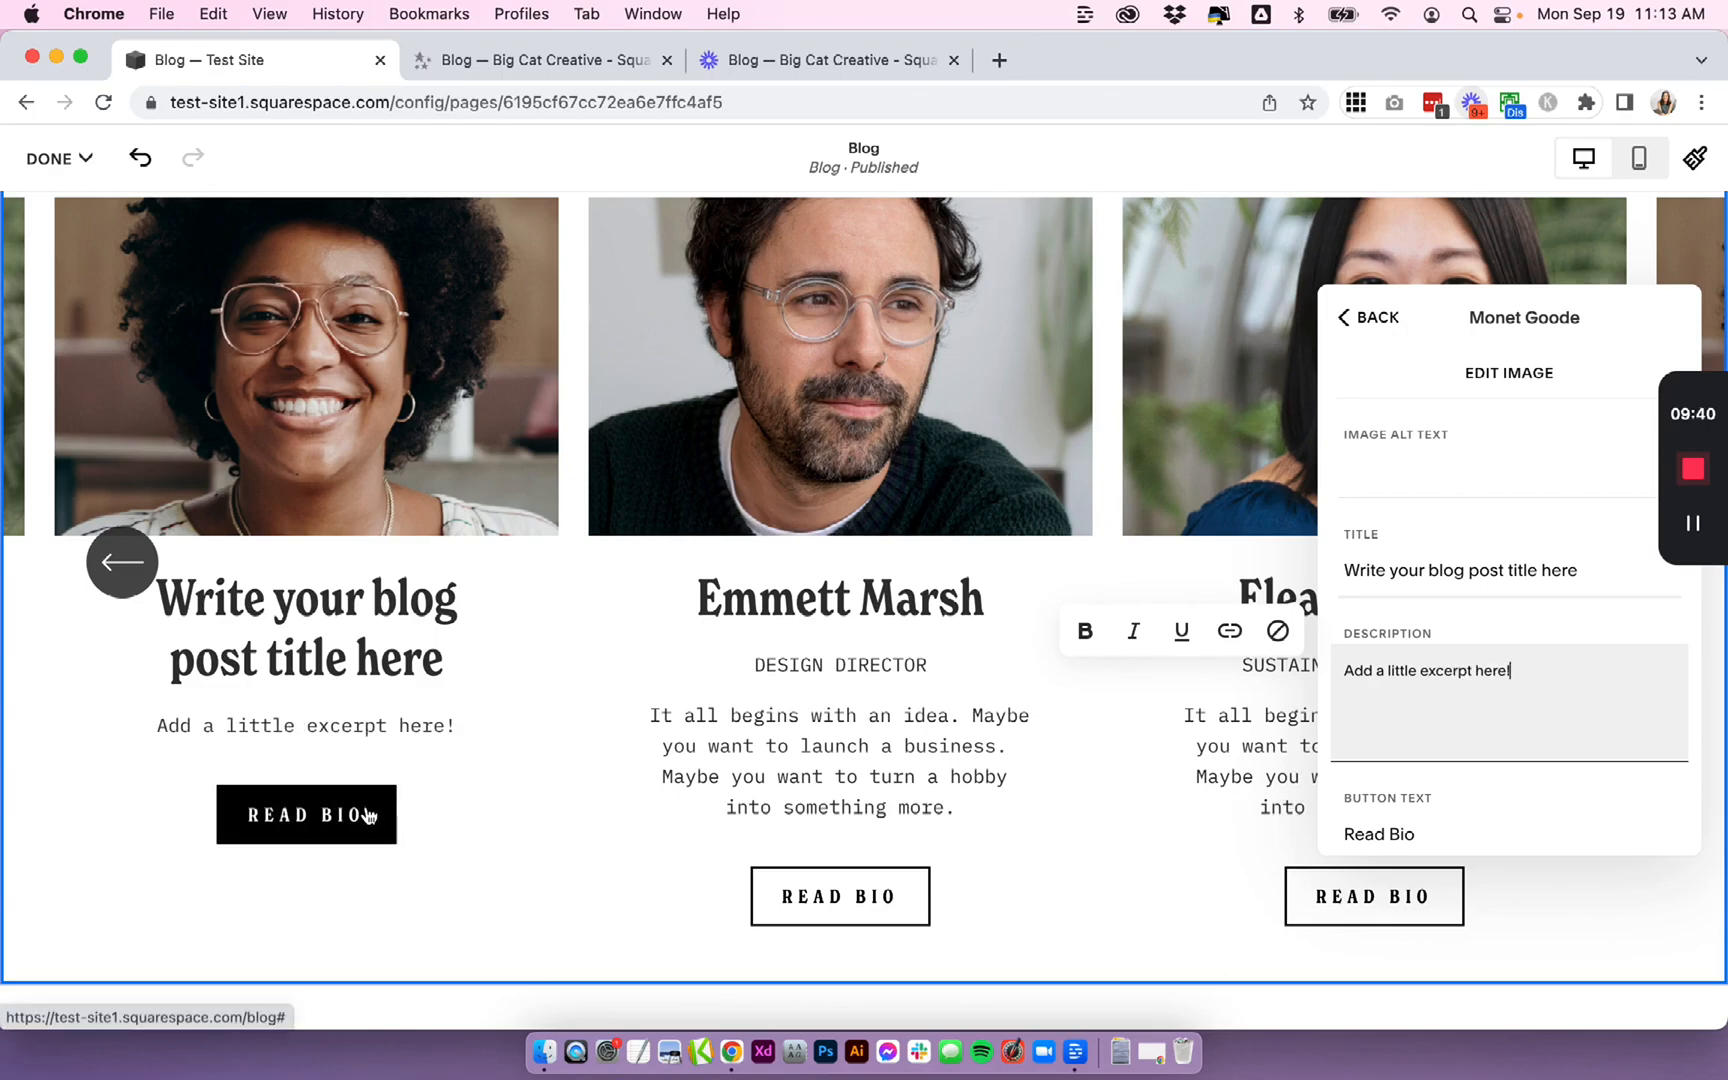
- Try adding a linked CLICK TO READ > line below the excerpt in the description
key(Return)
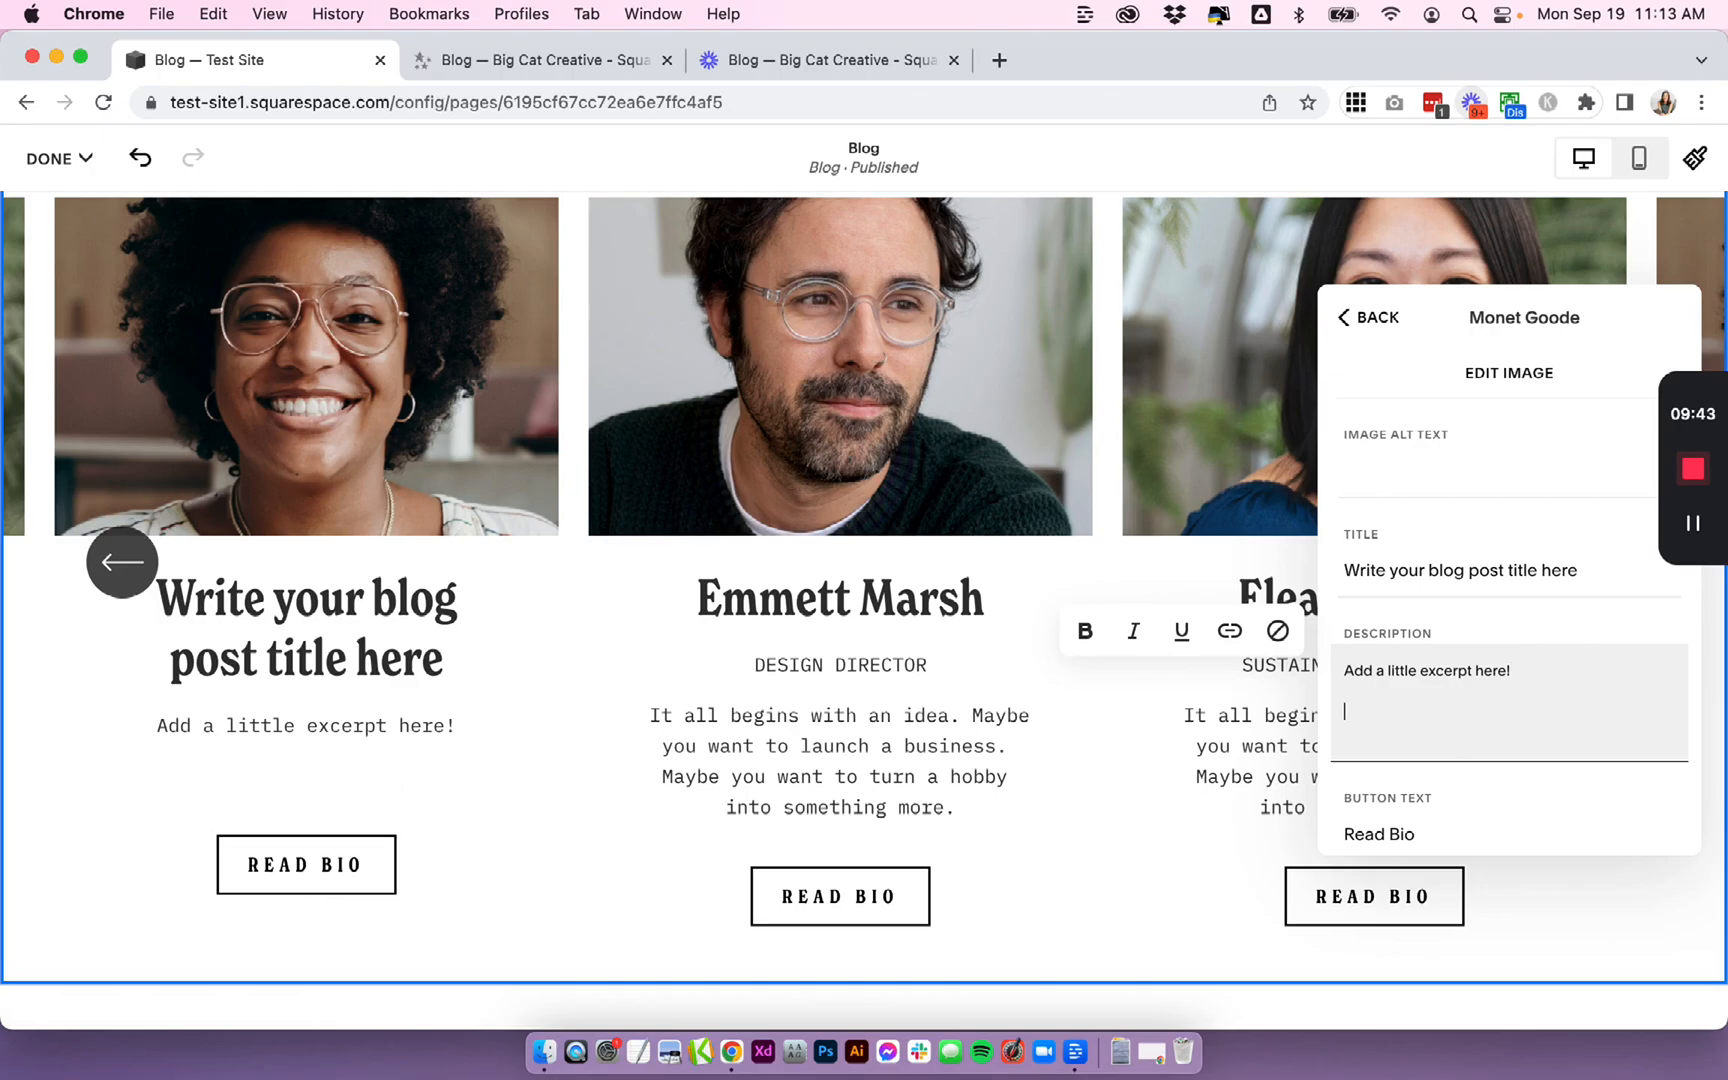
text(CLICK TO READ >)
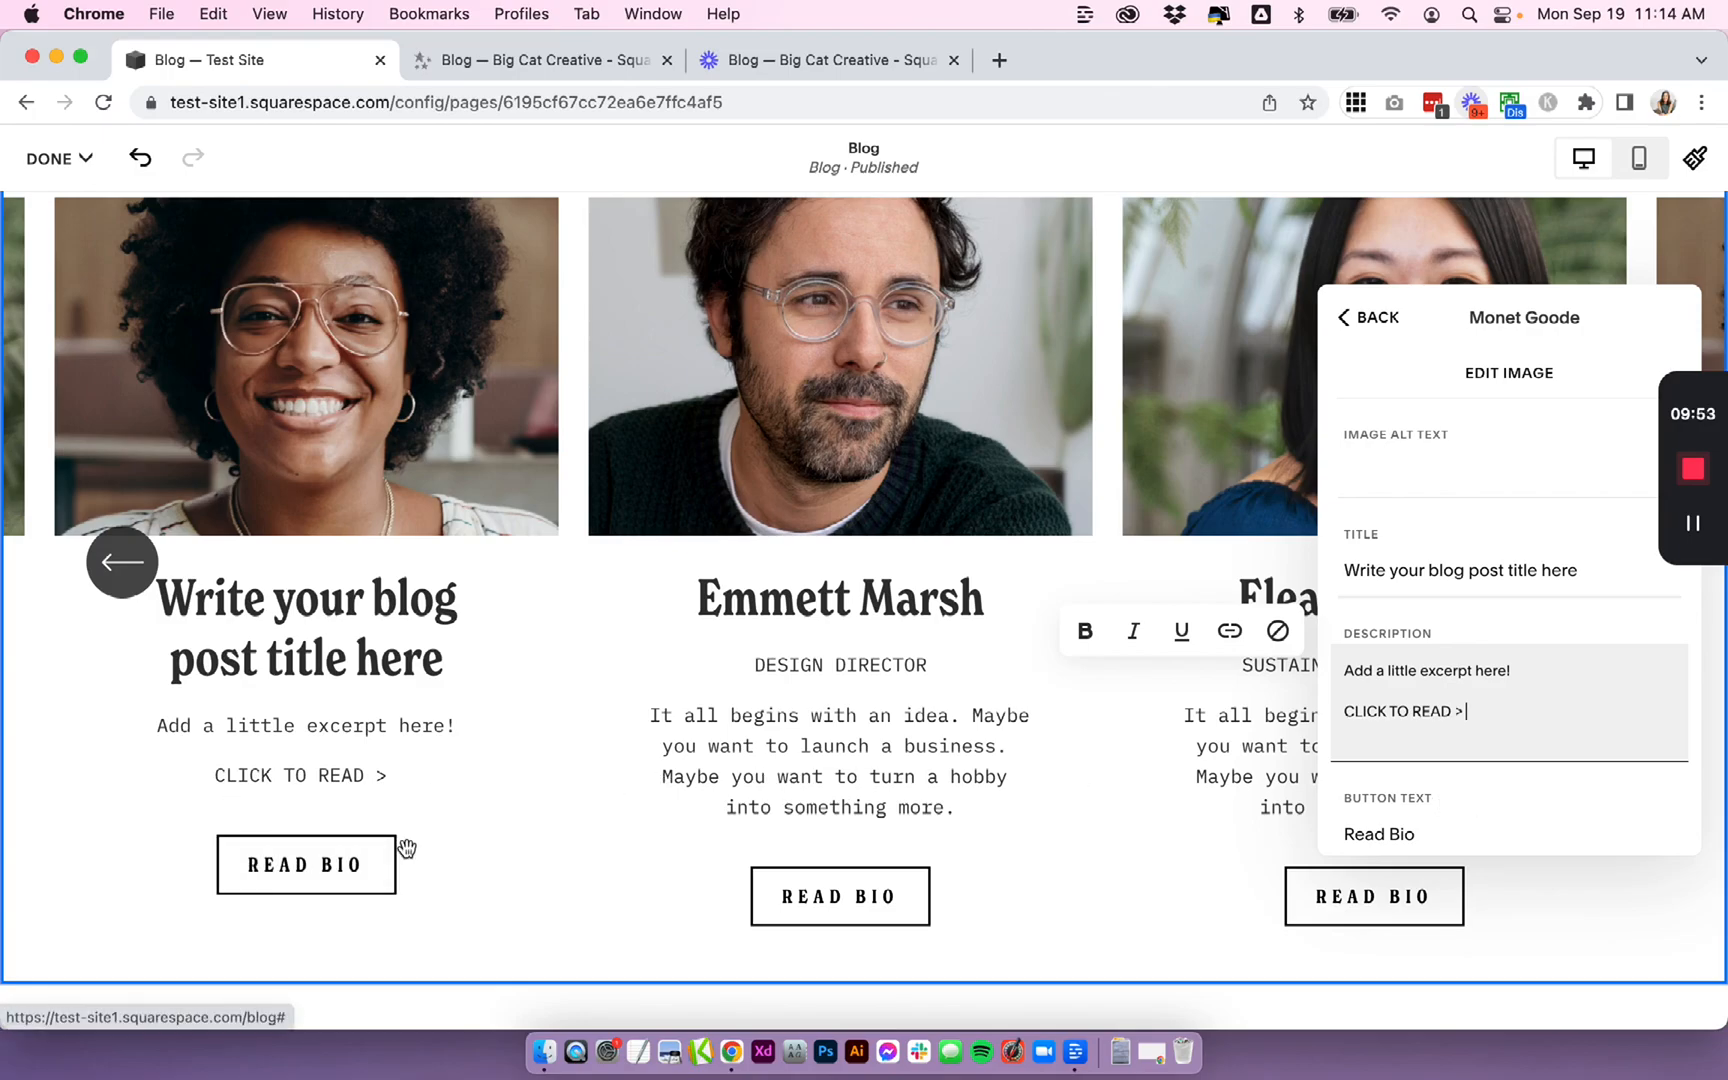
drag(1499, 709, 1344, 709)
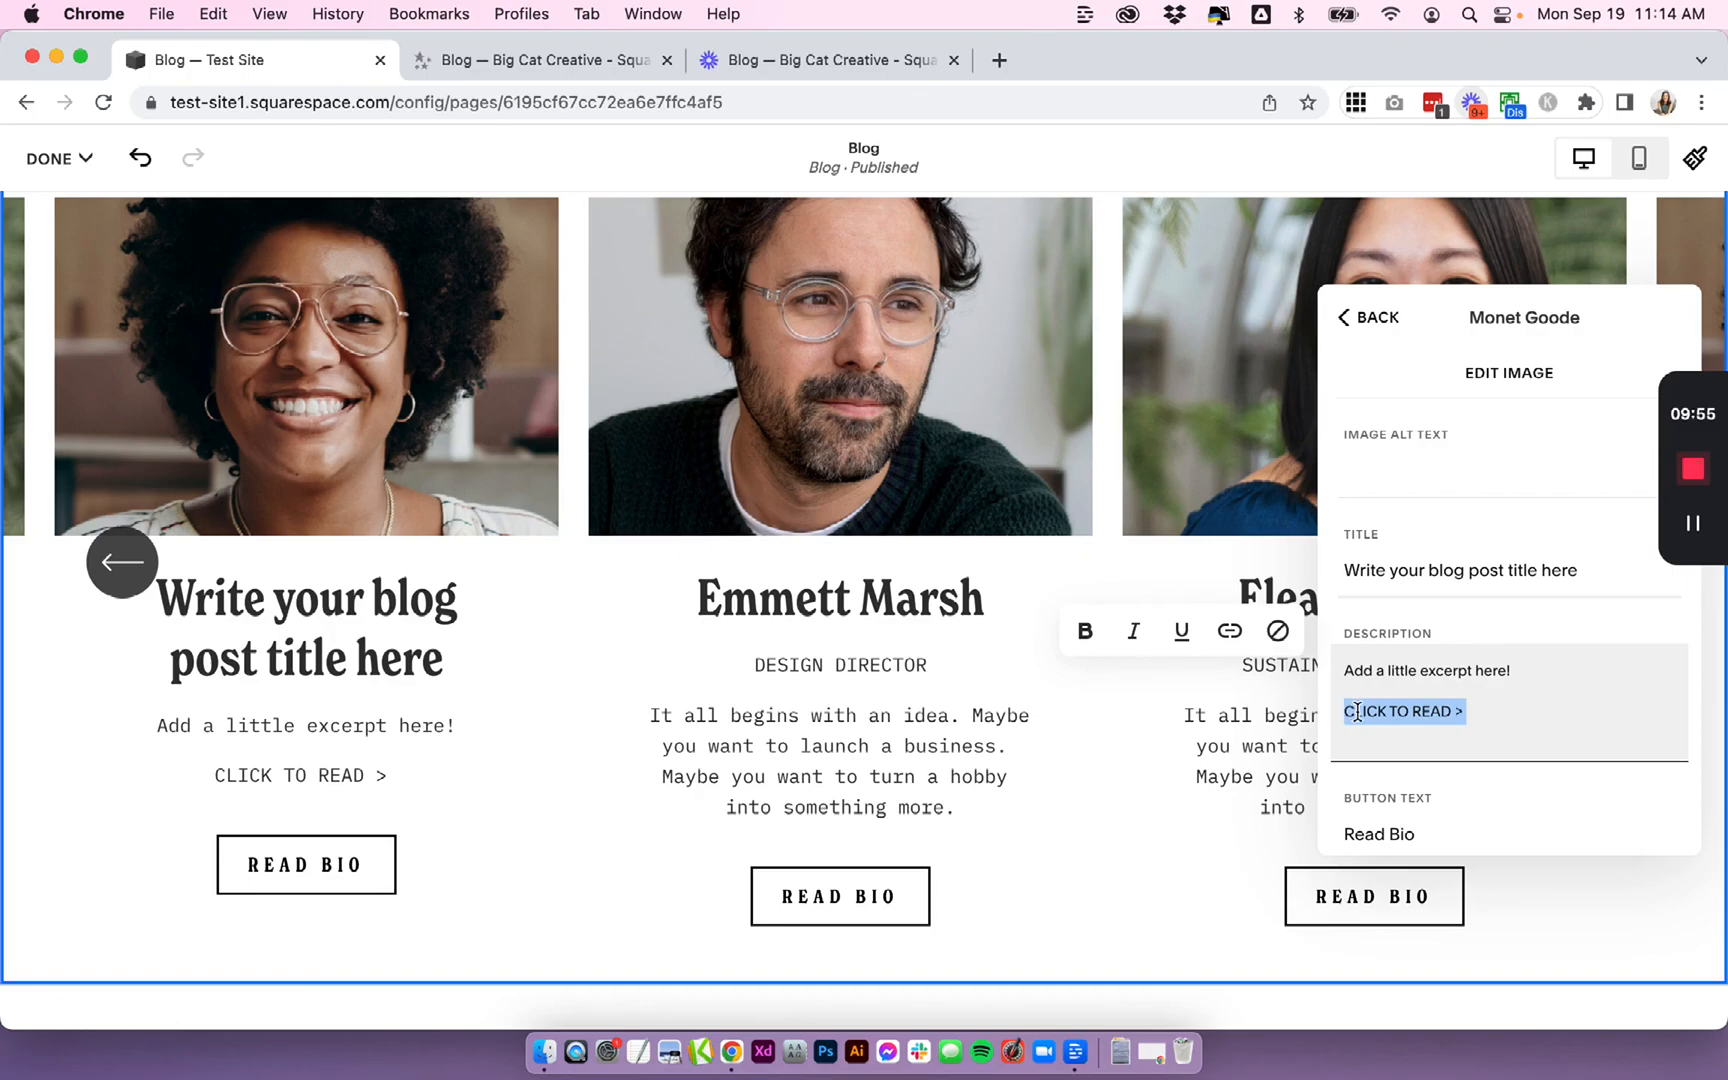
click(1230, 630)
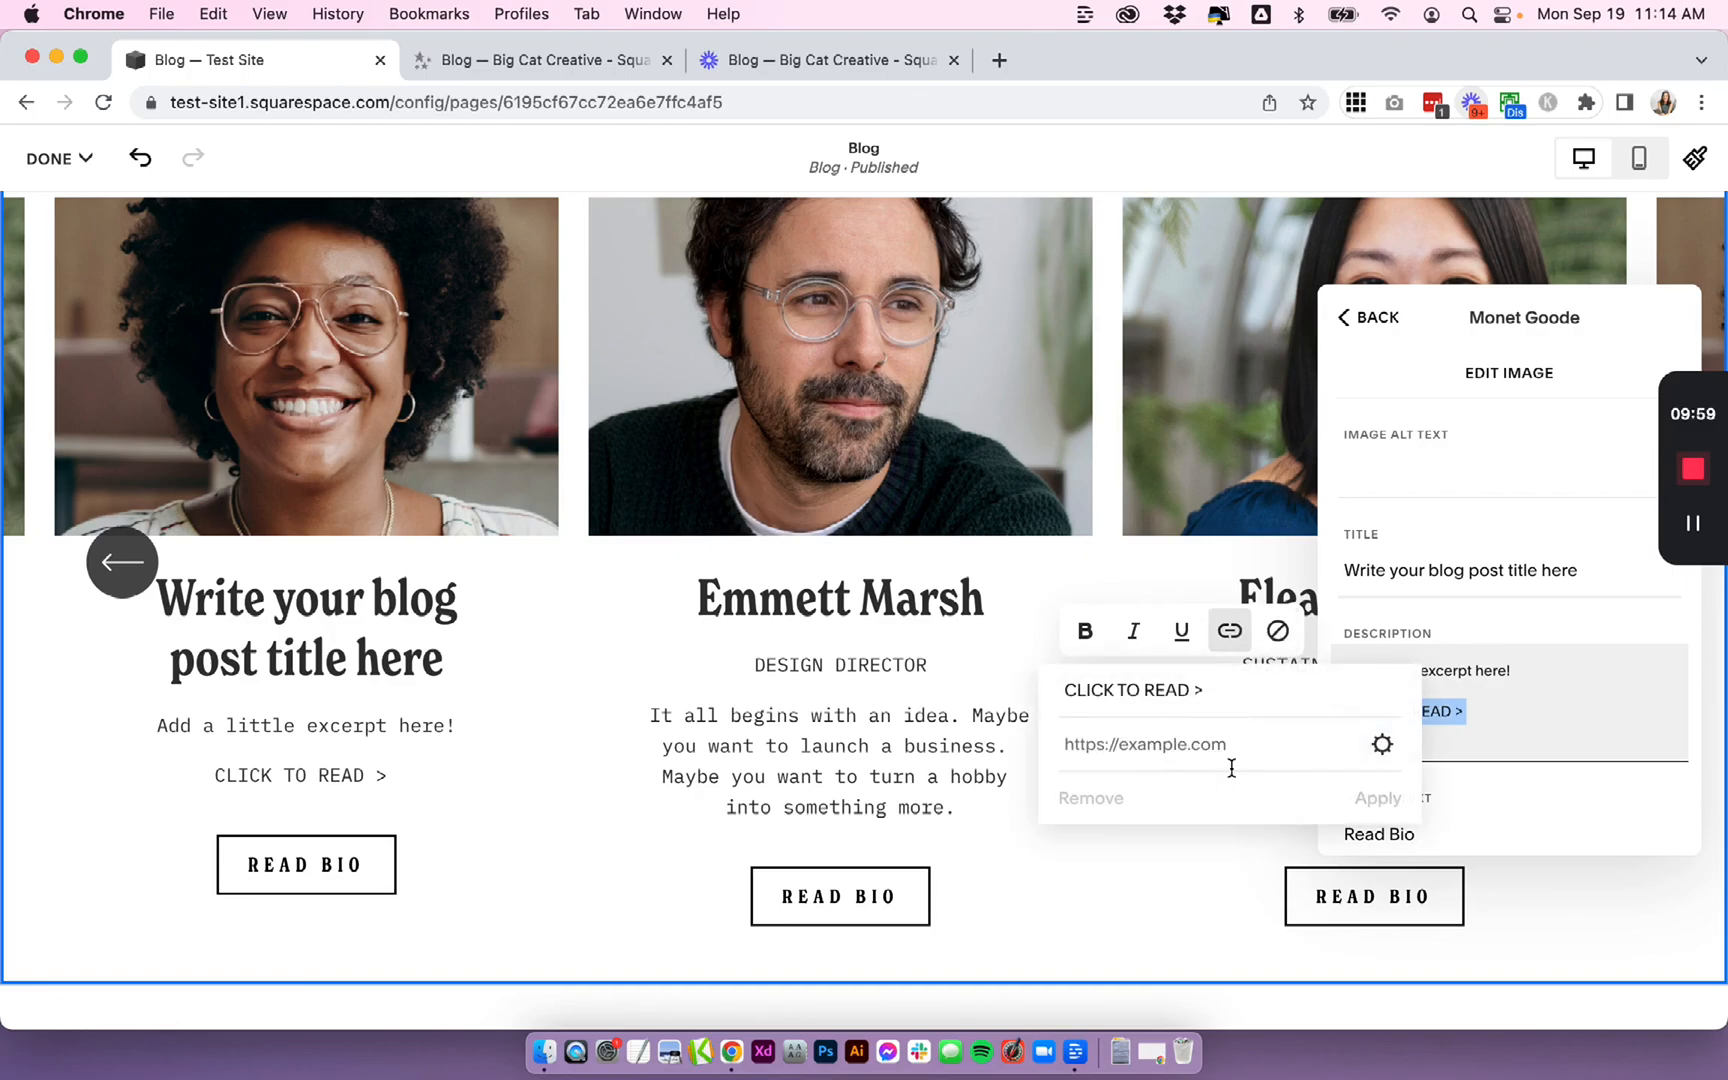
click(1535, 709)
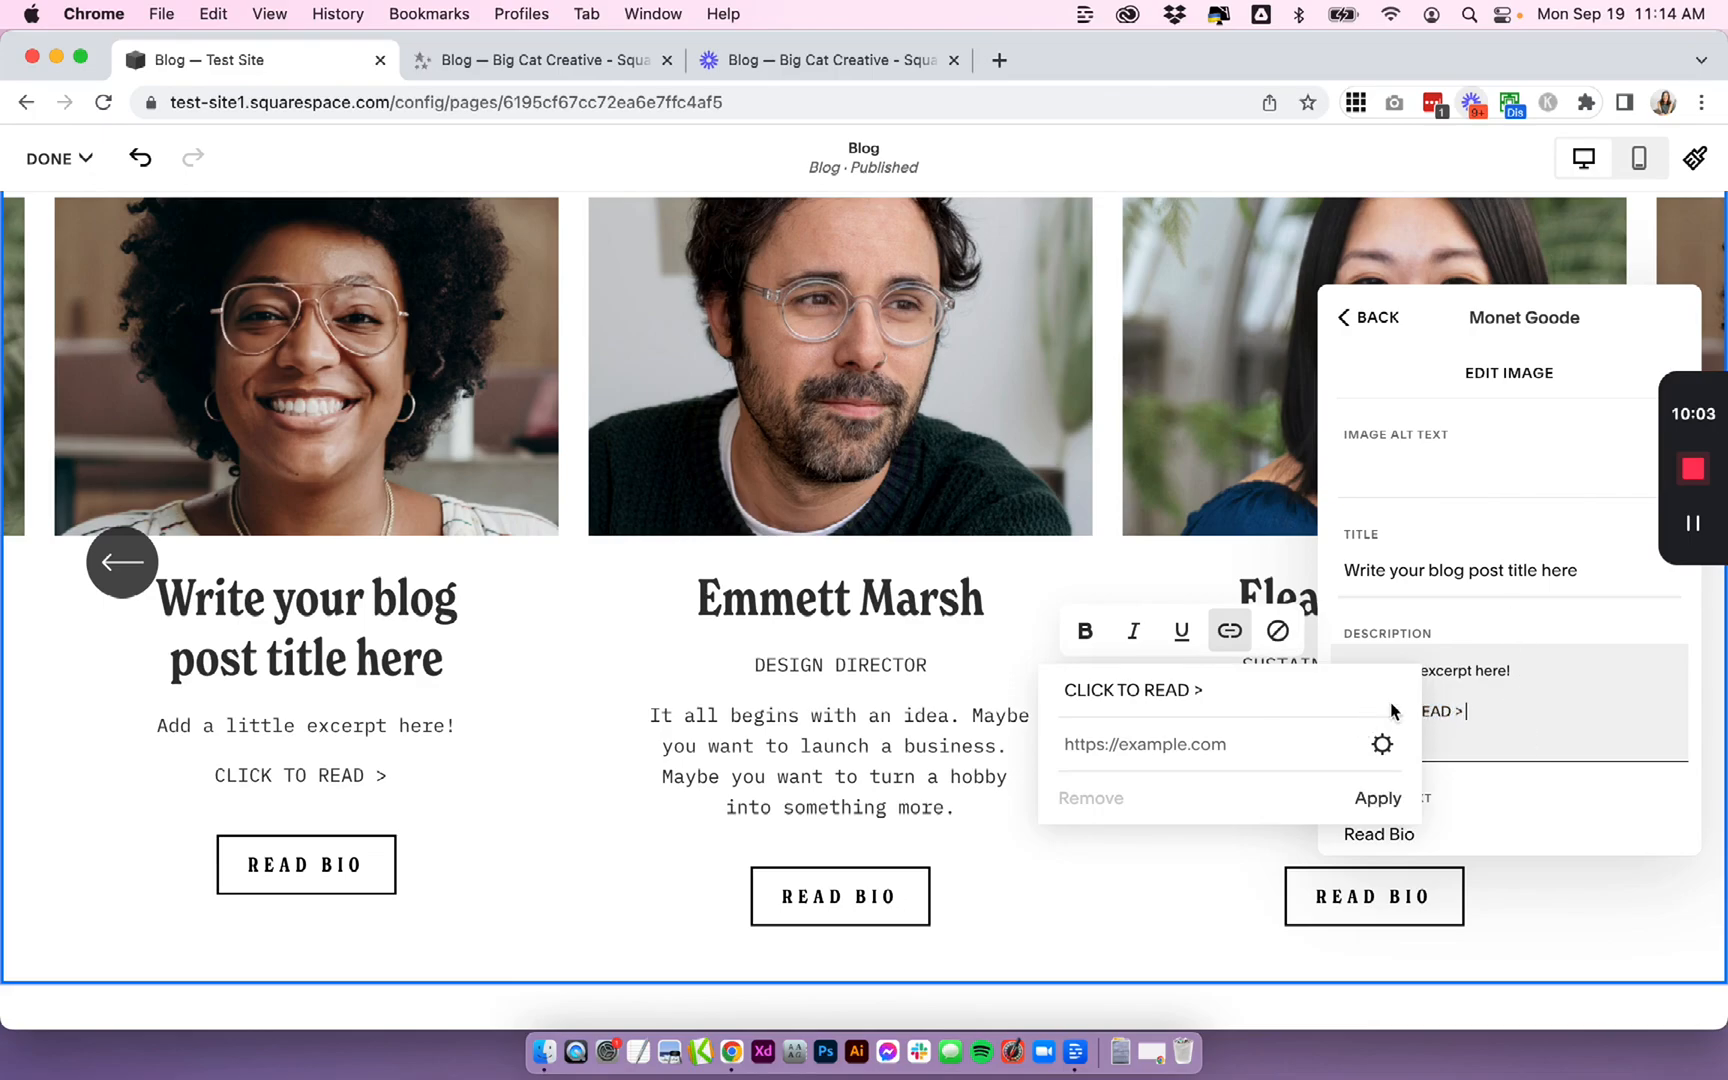
click(1388, 800)
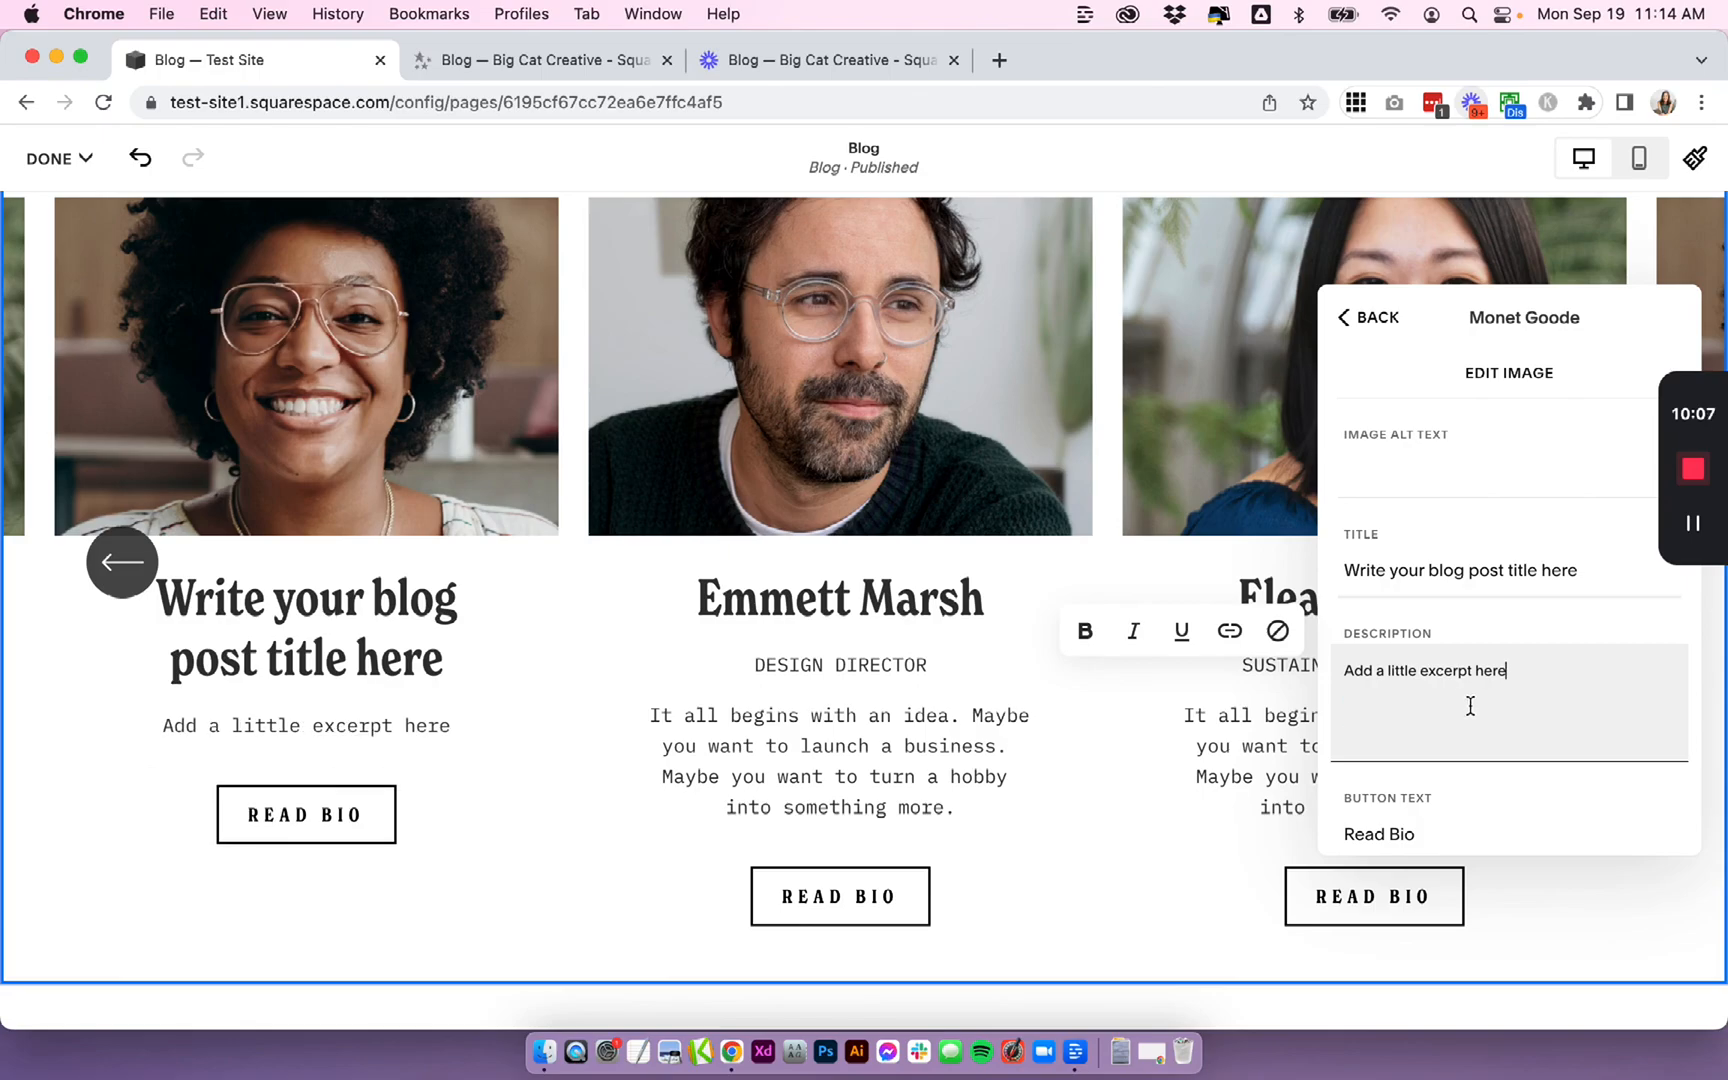
text(!)
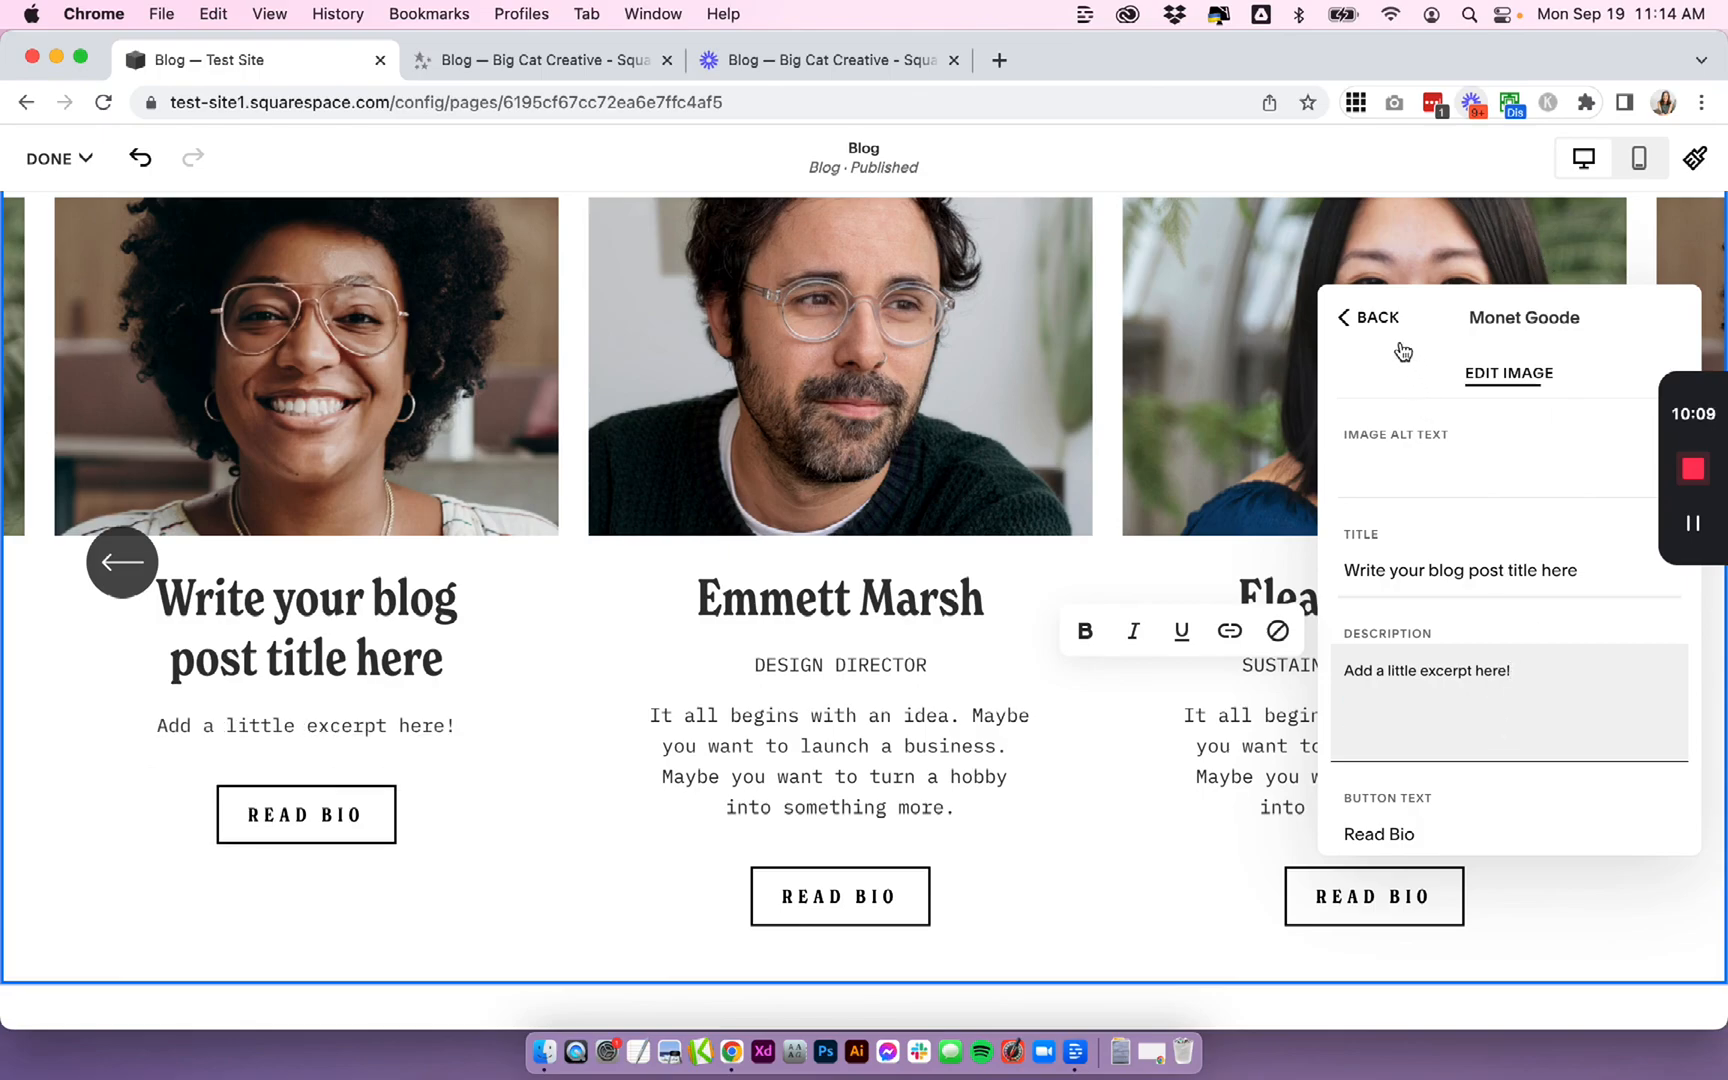
- Reopen the first item and change its button text to Visit Post
click(1388, 318)
click(1485, 562)
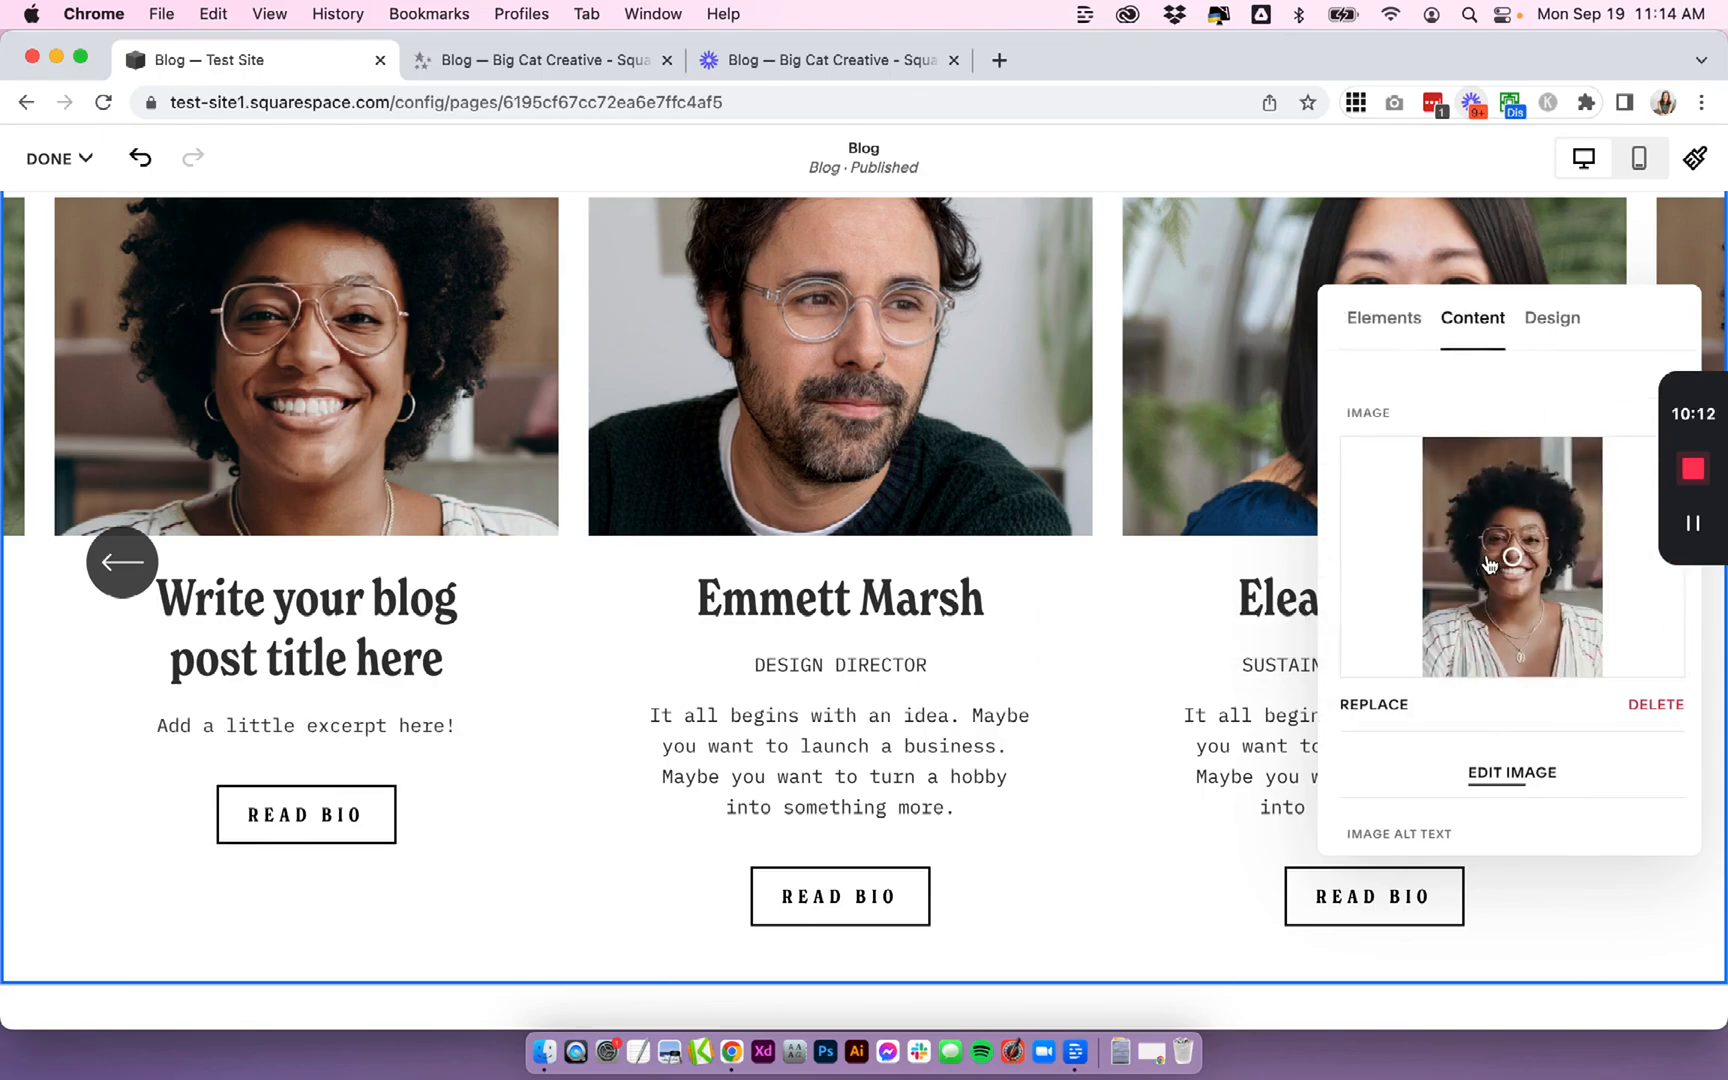
scroll(1487, 569, down, 5)
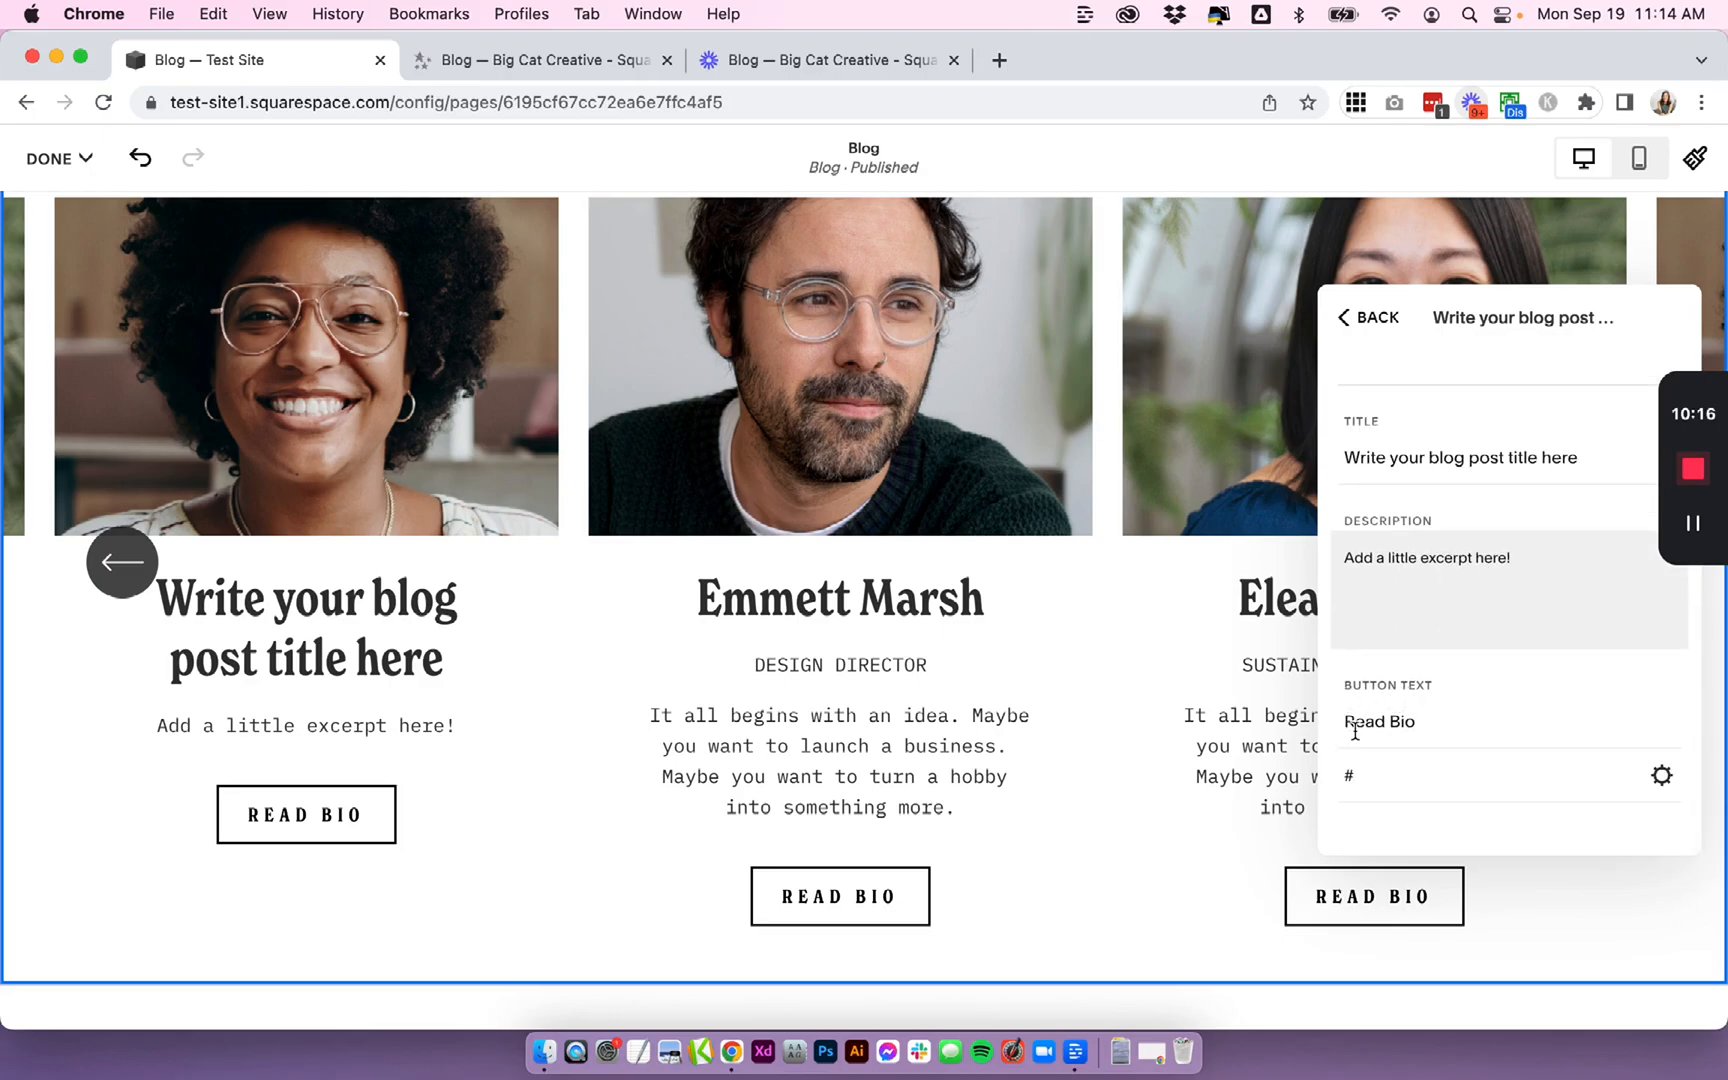
triple_click(1350, 730)
text(Visi)
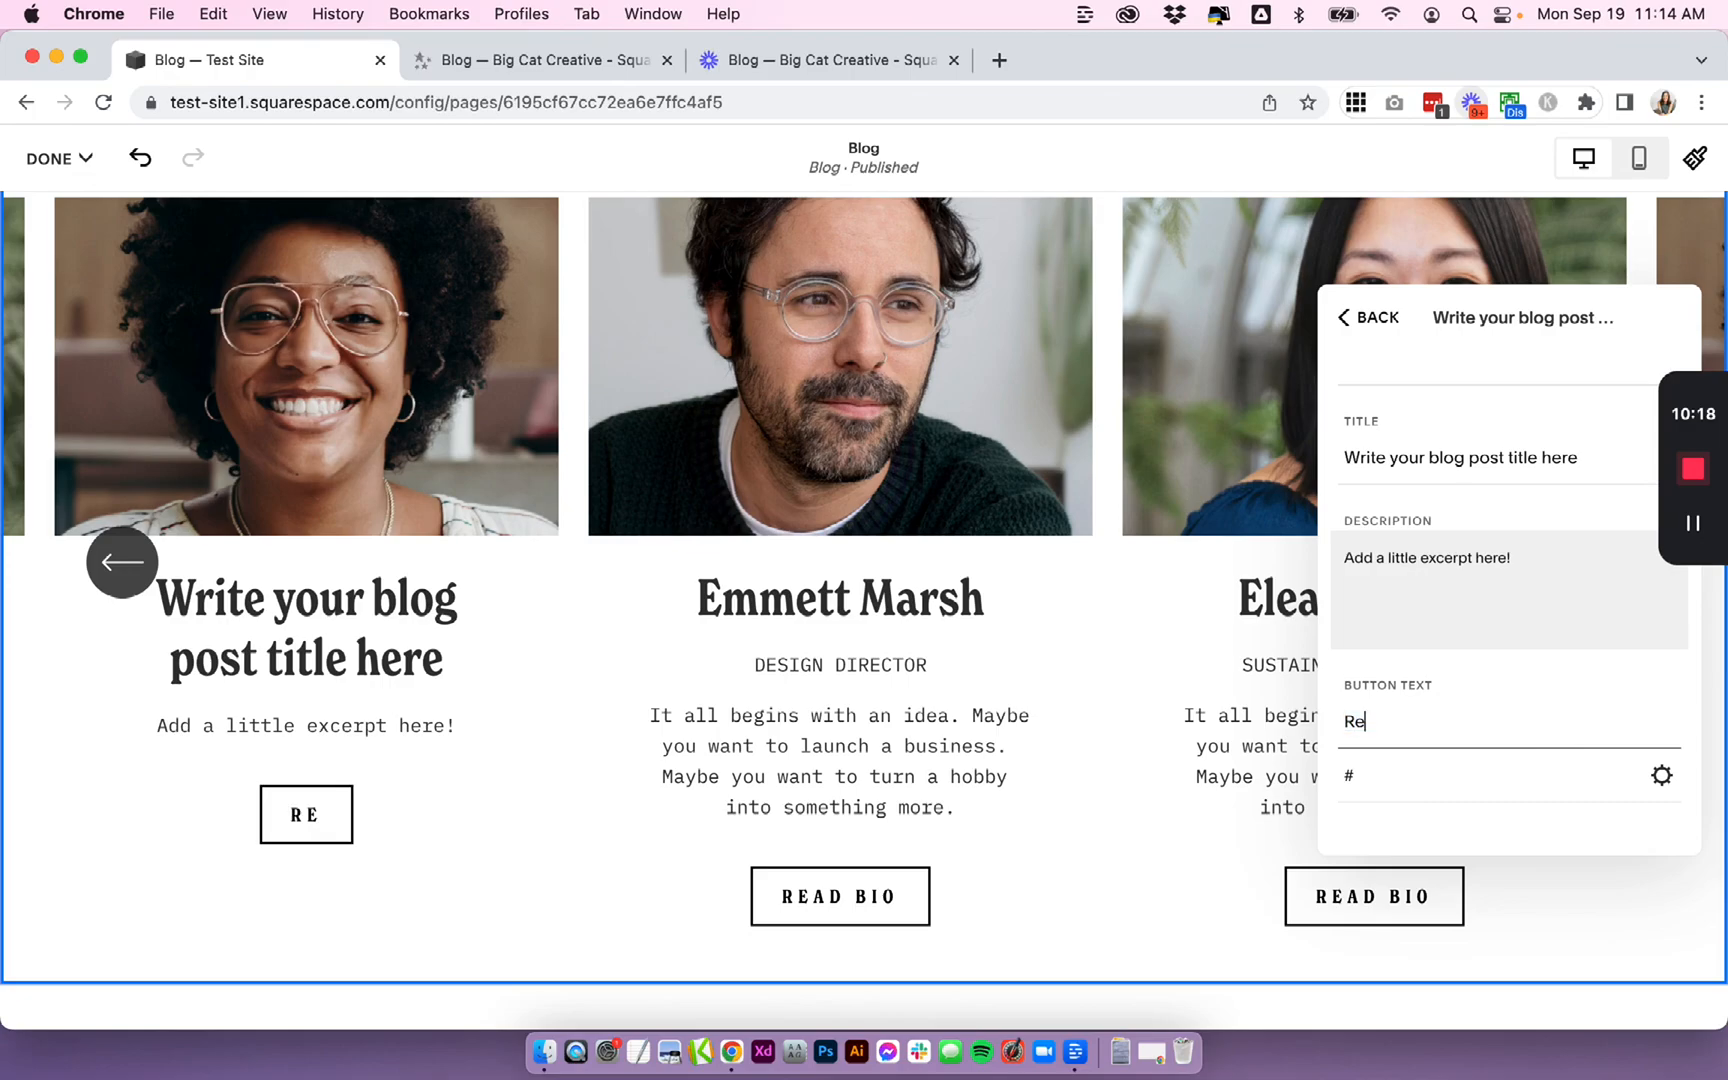
text(t R)
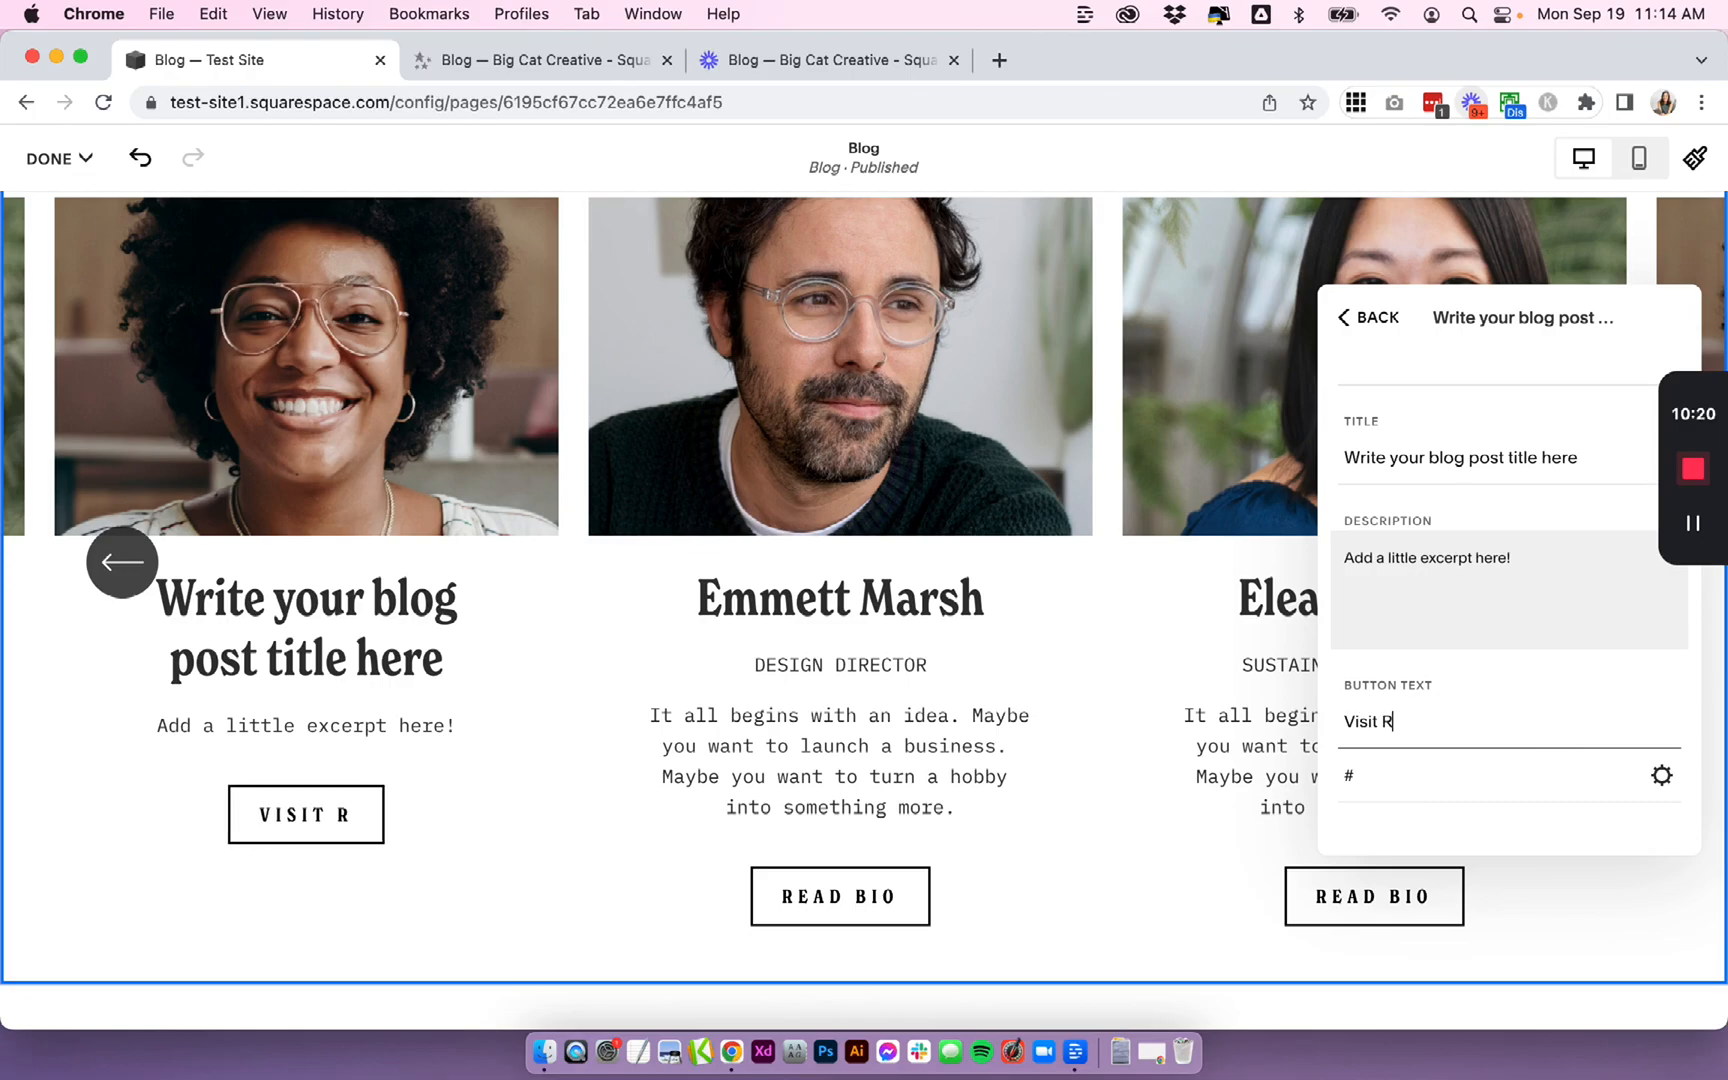
key(BackSpace)
text(Post)
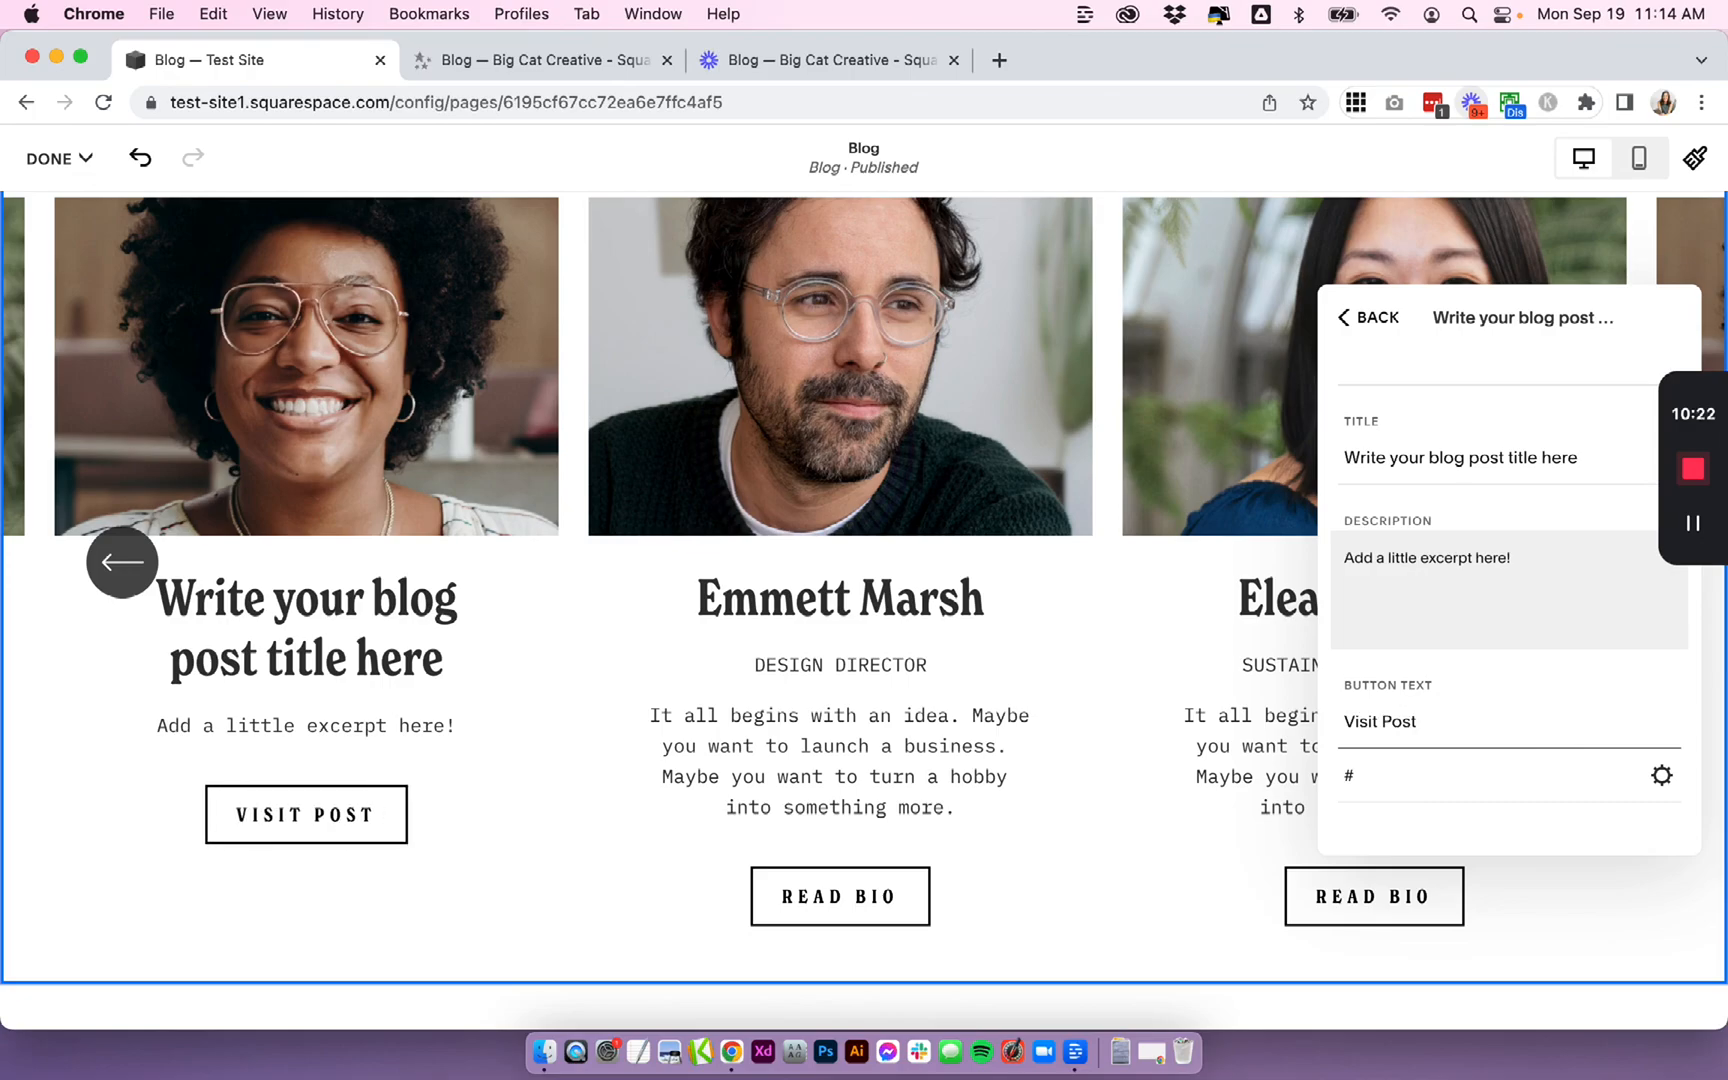
- Return to the item list and save and exit the page editor
drag(1360, 777, 1336, 786)
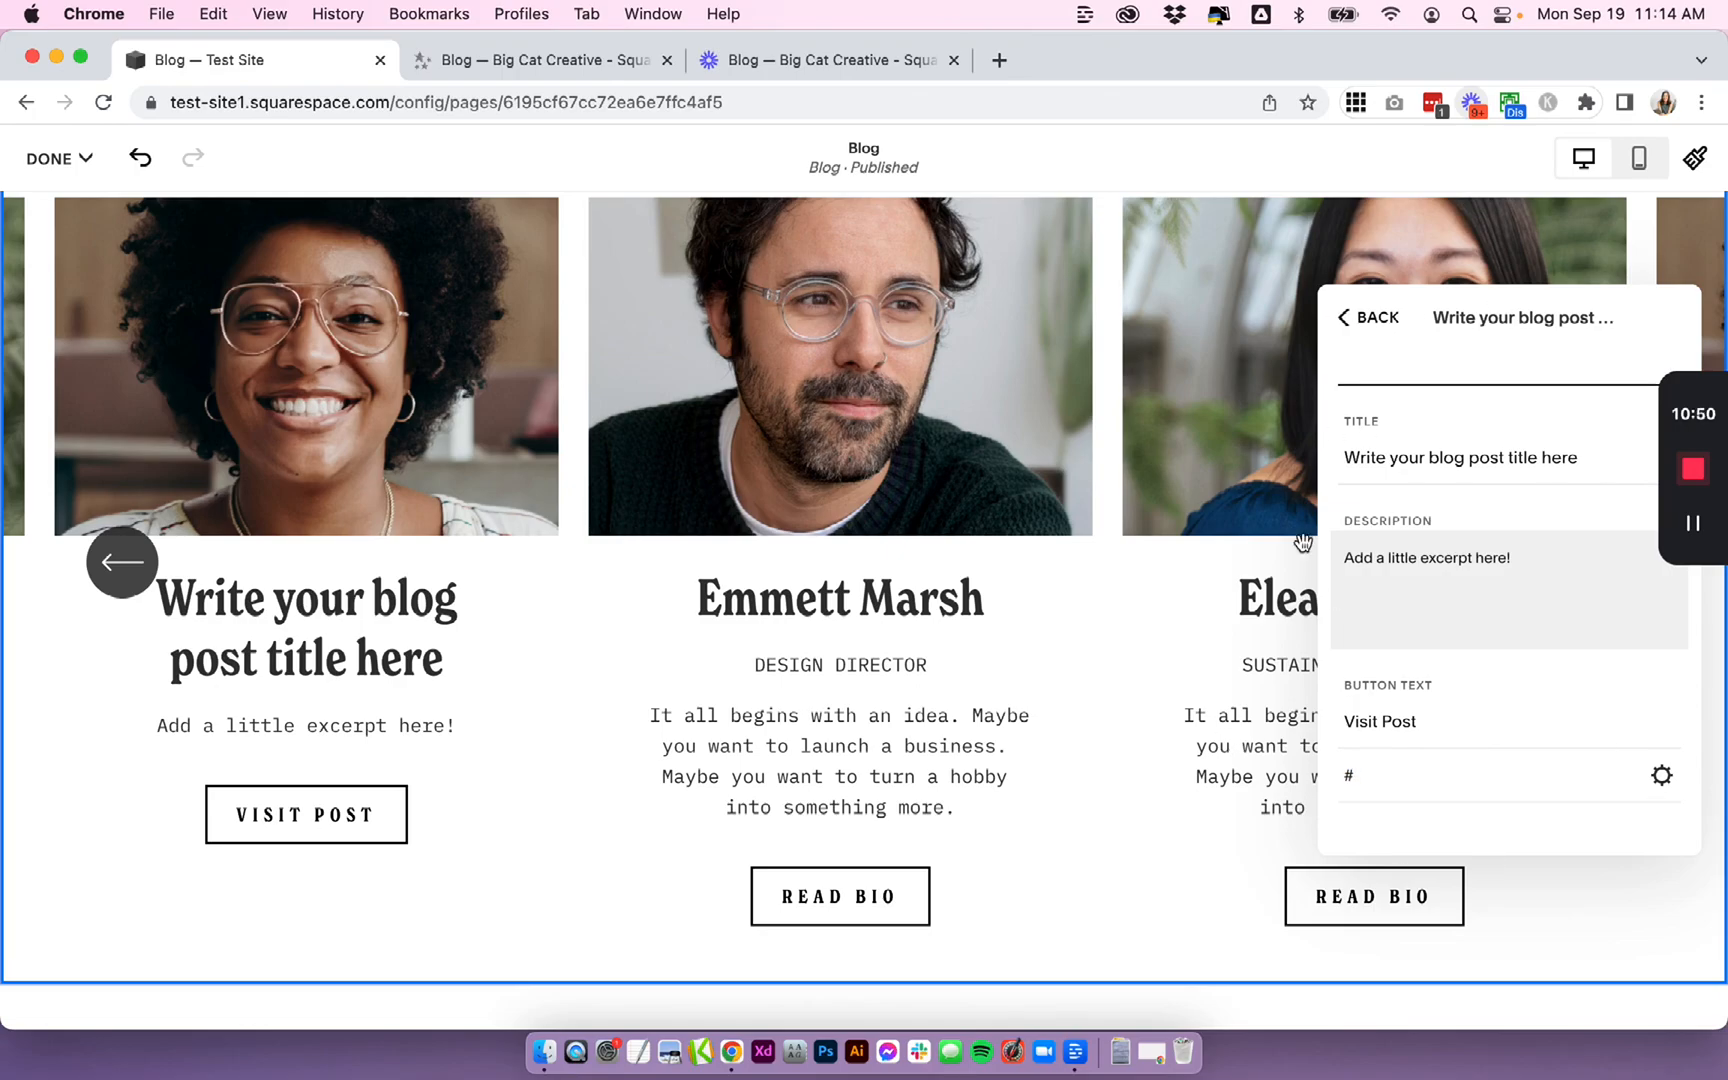
click(1374, 338)
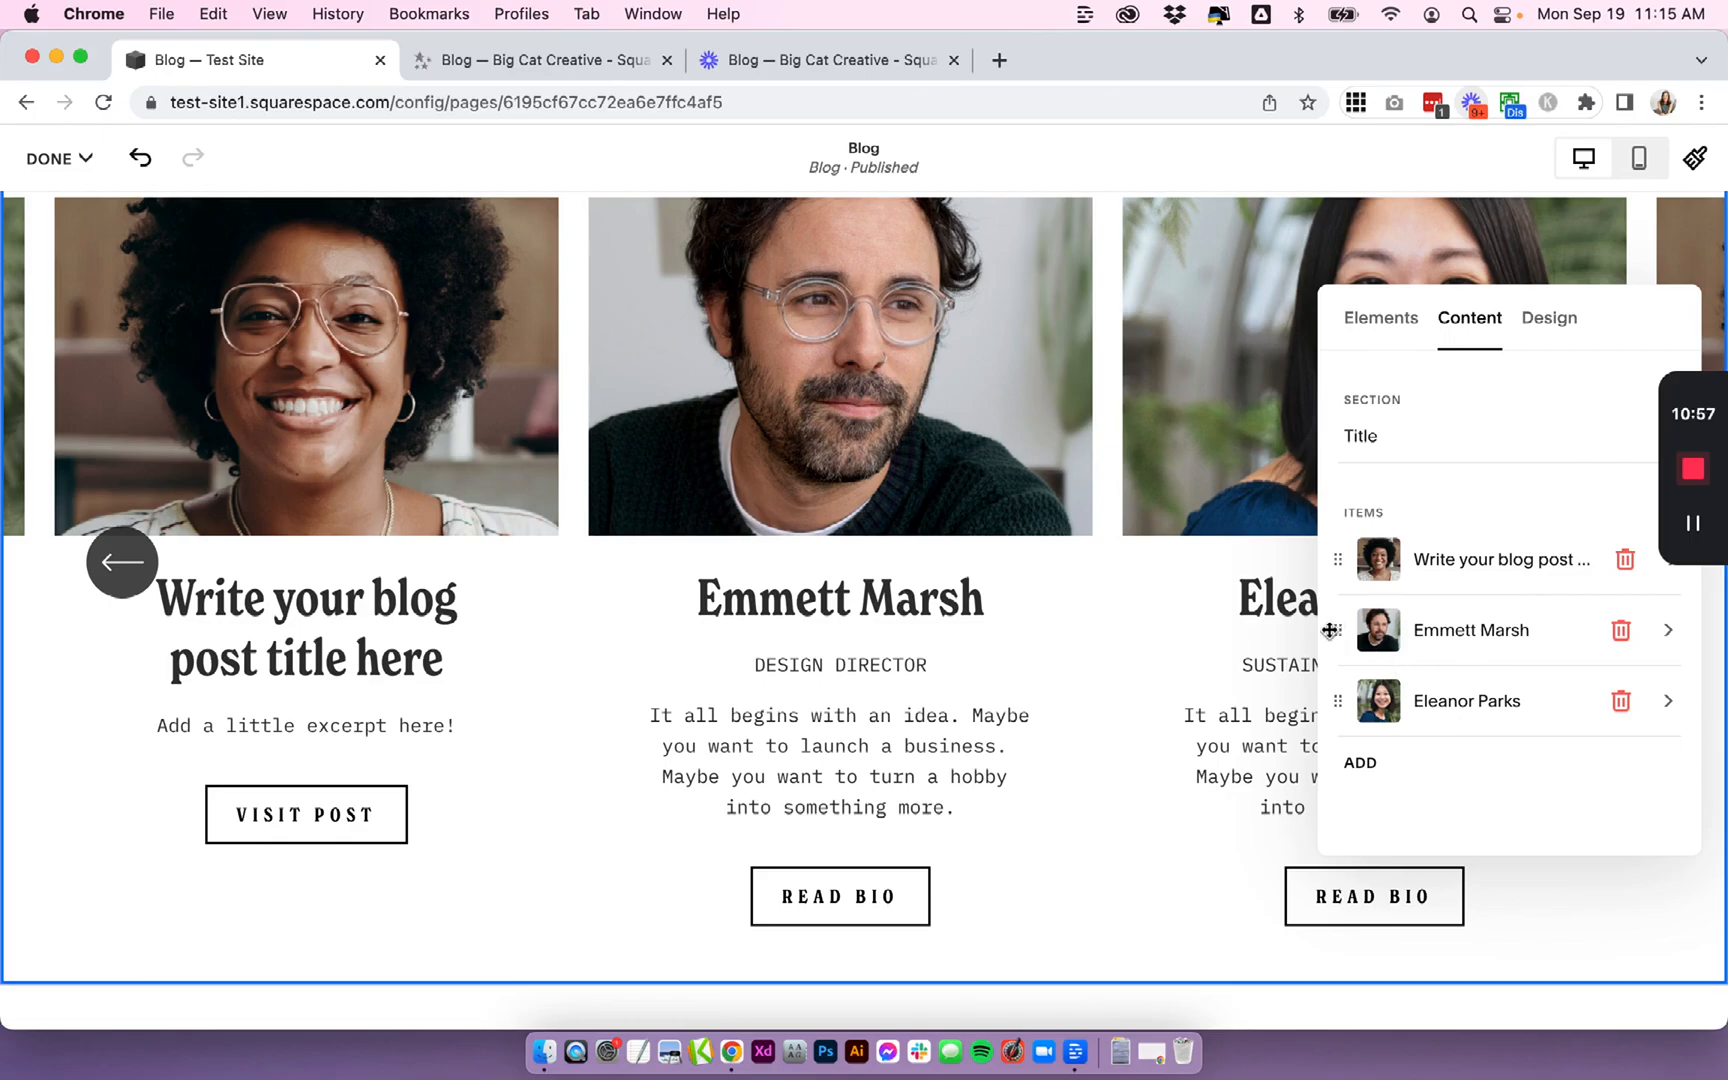
mouse_move(1338, 632)
mouse_down()
mouse_move(1335, 705)
mouse_move(1336, 548)
mouse_move(1339, 651)
mouse_move(1337, 632)
mouse_up()
click(80, 158)
click(80, 232)
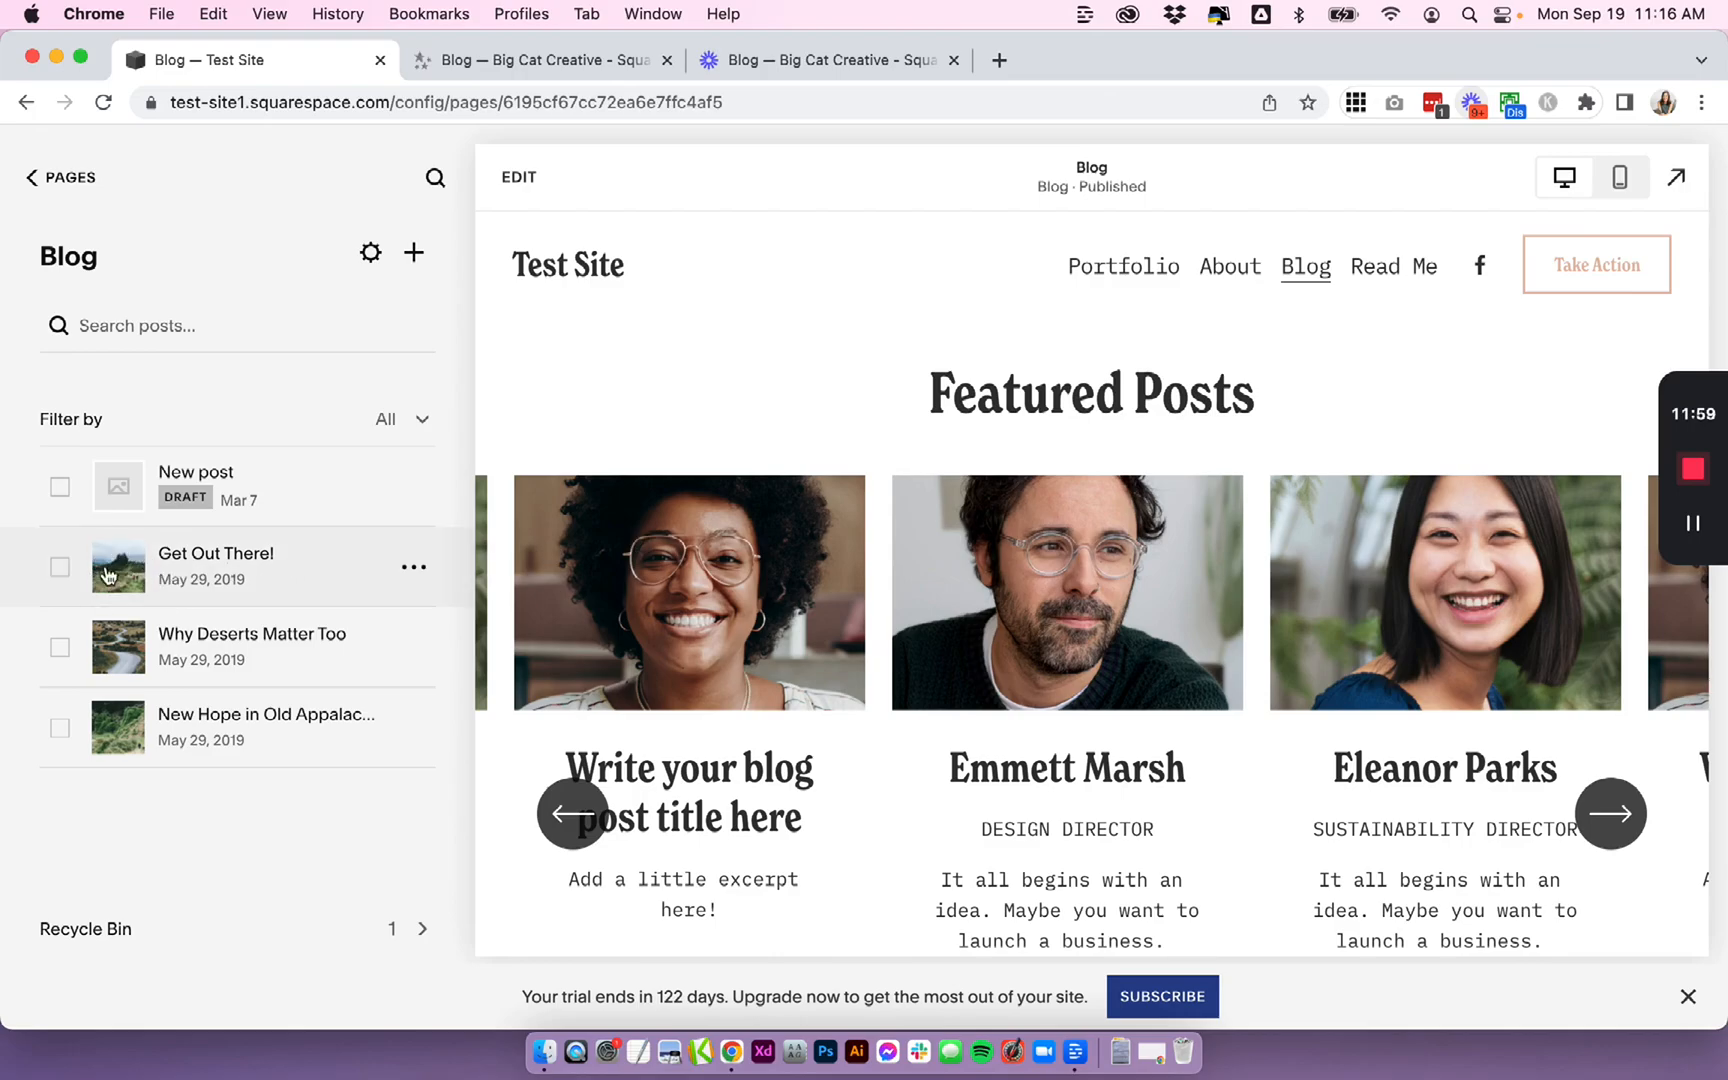
- Open the Get Out There! post's settings and copy its post URL slug
click(423, 573)
click(405, 617)
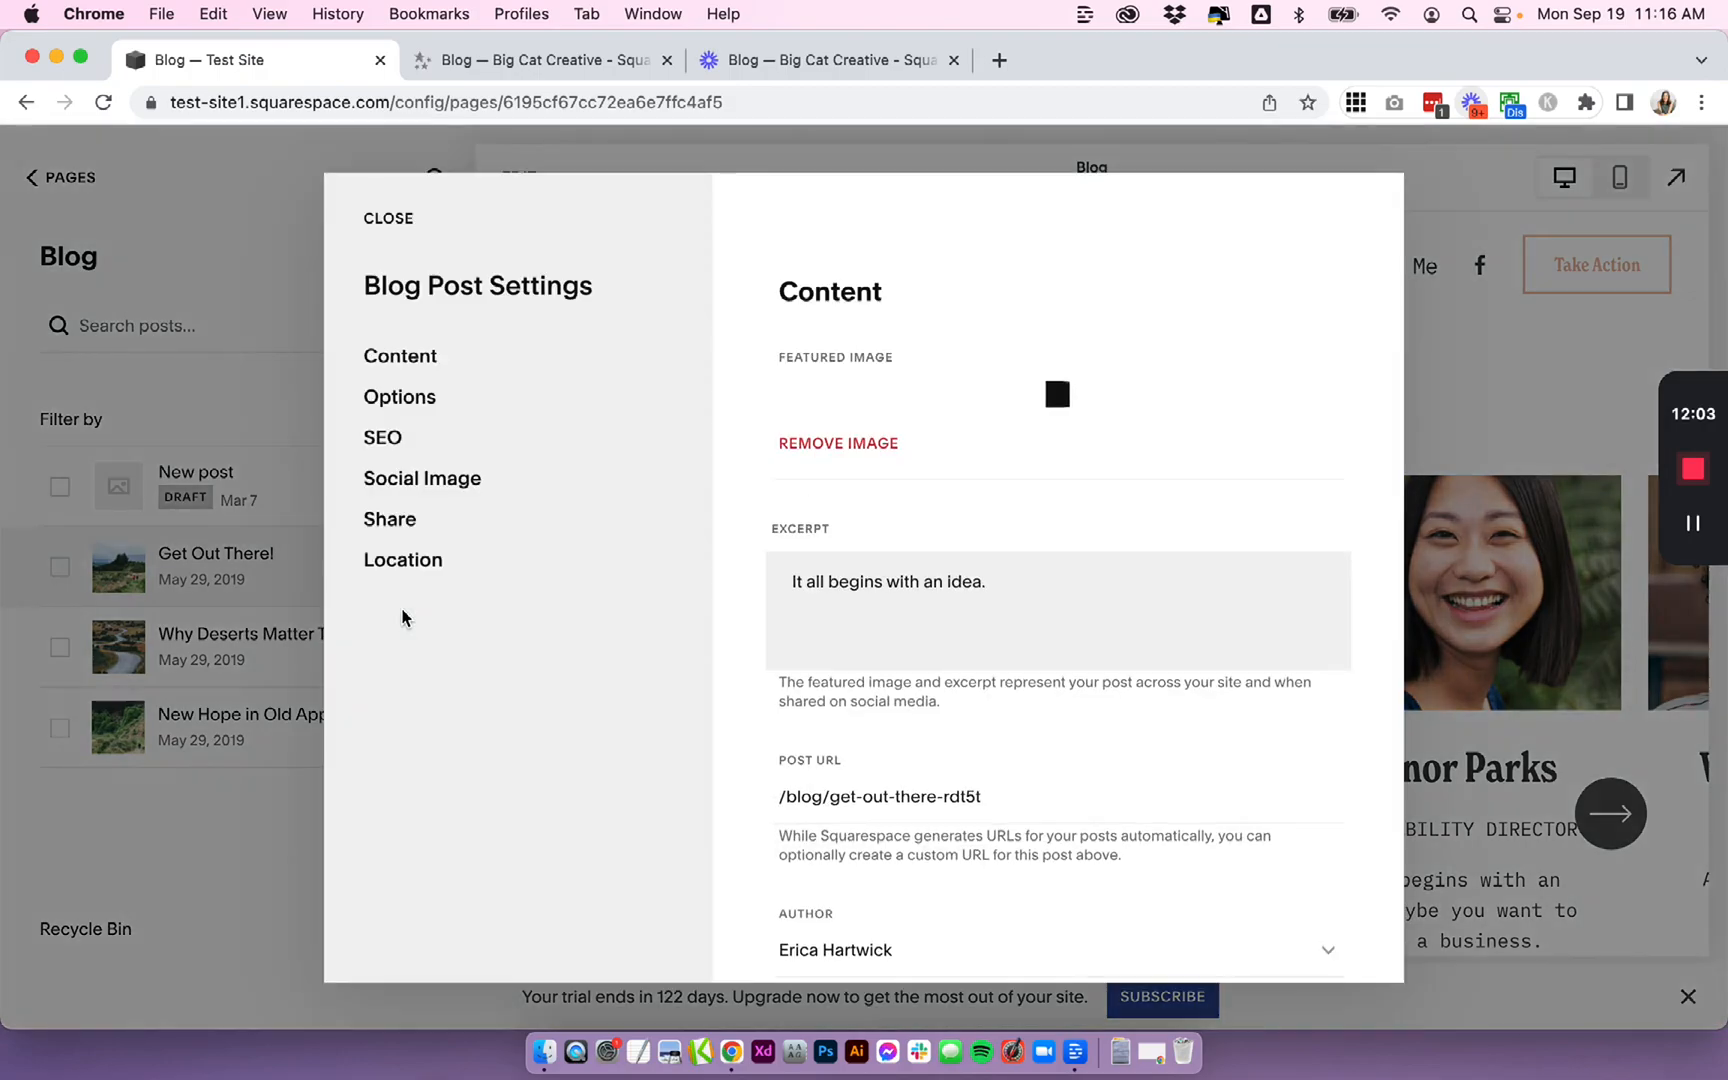
click(399, 397)
click(397, 360)
scroll(1111, 582, down, 5)
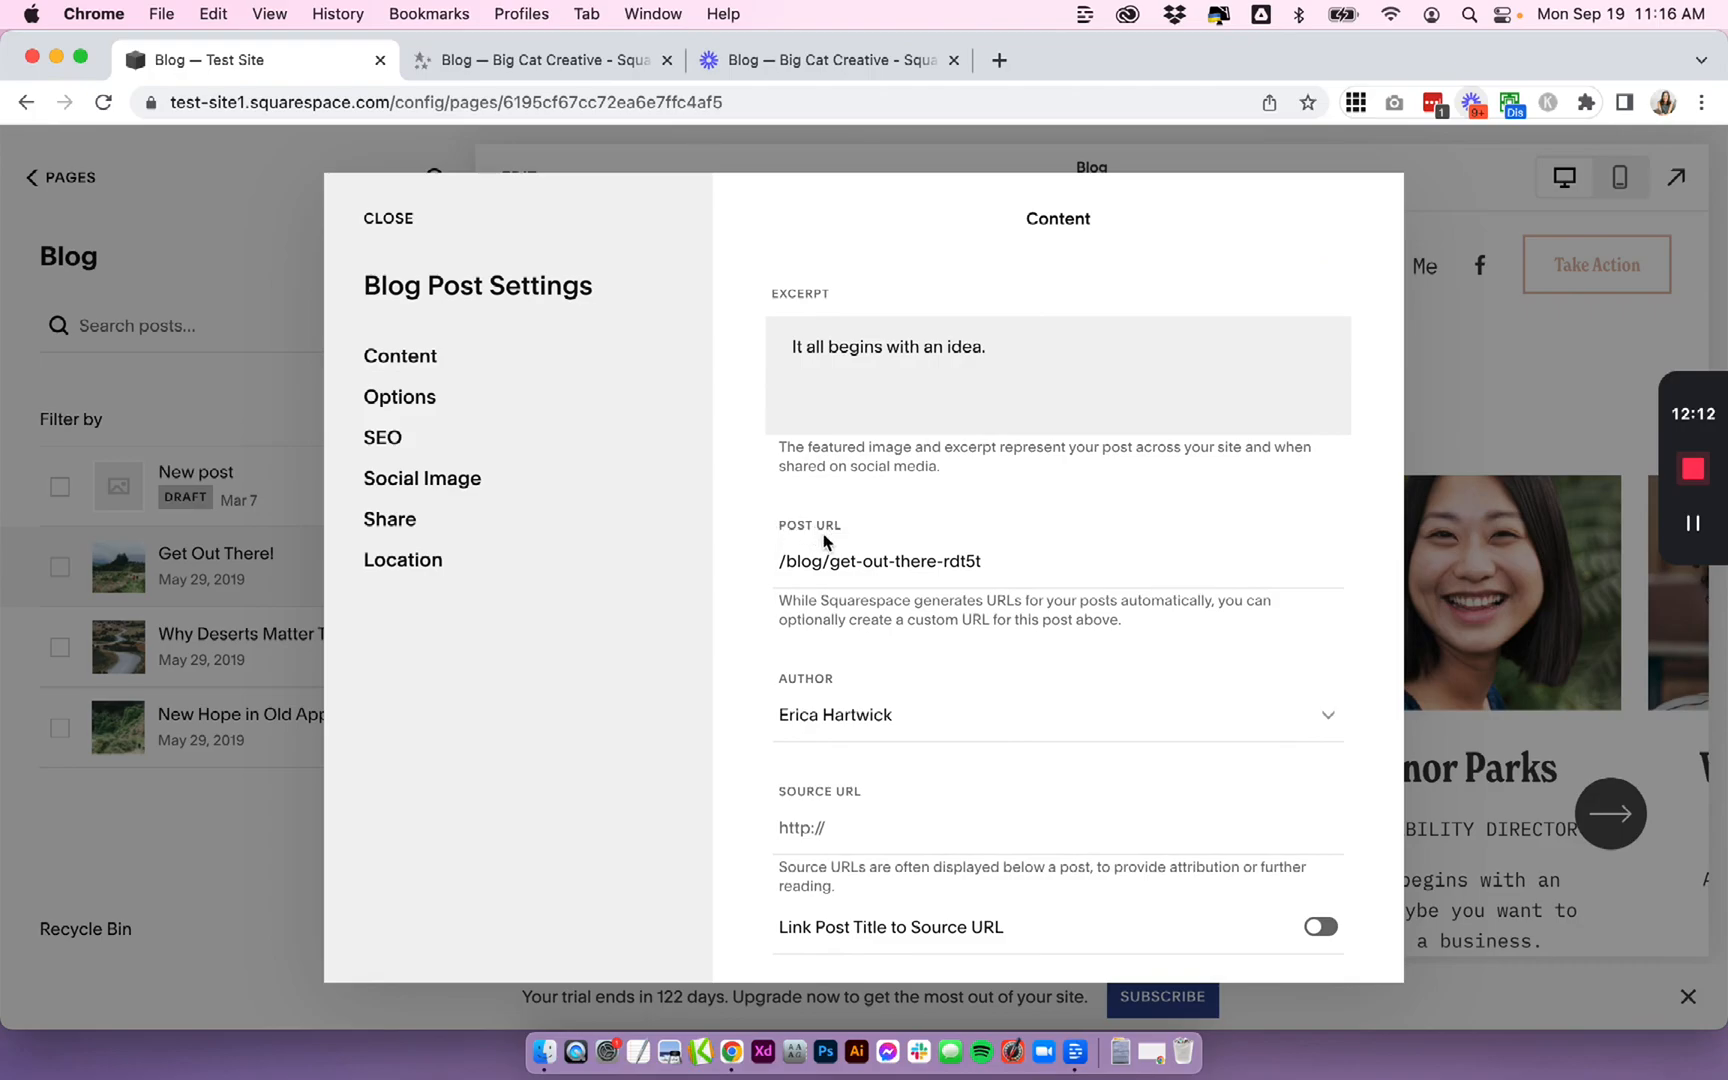
drag(781, 563, 830, 563)
click(990, 563)
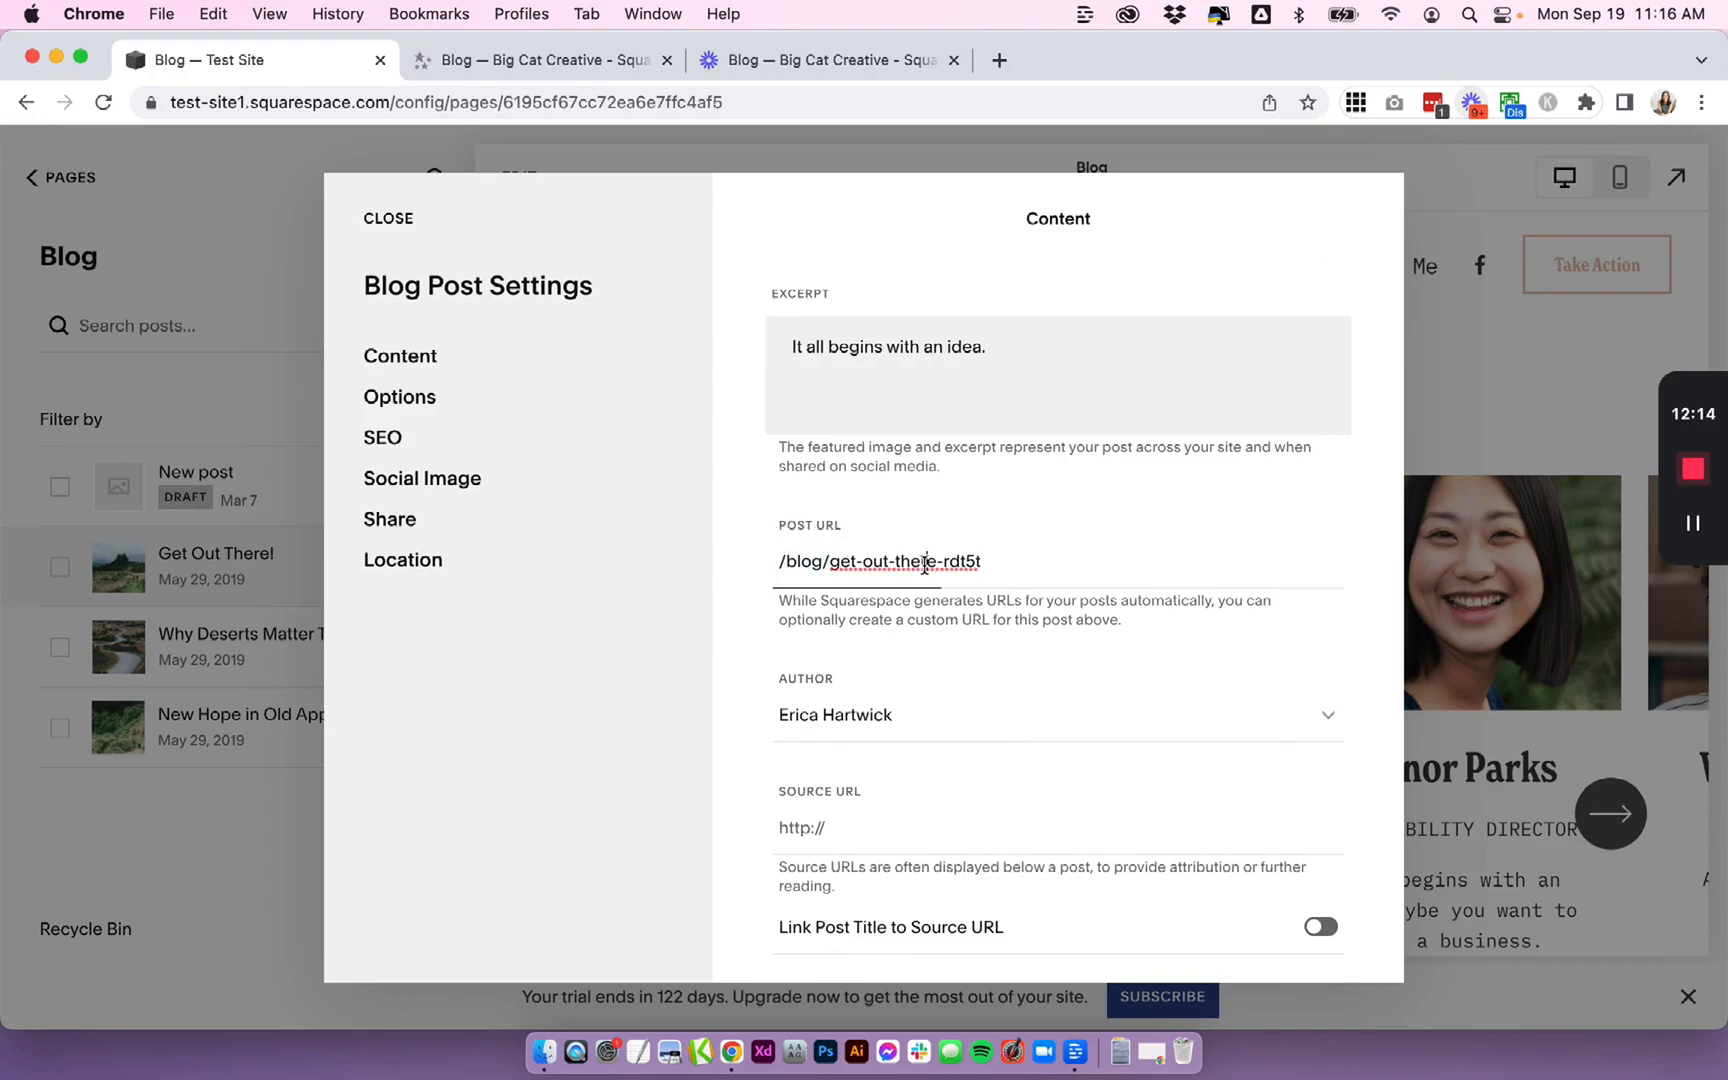
drag(990, 563, 830, 563)
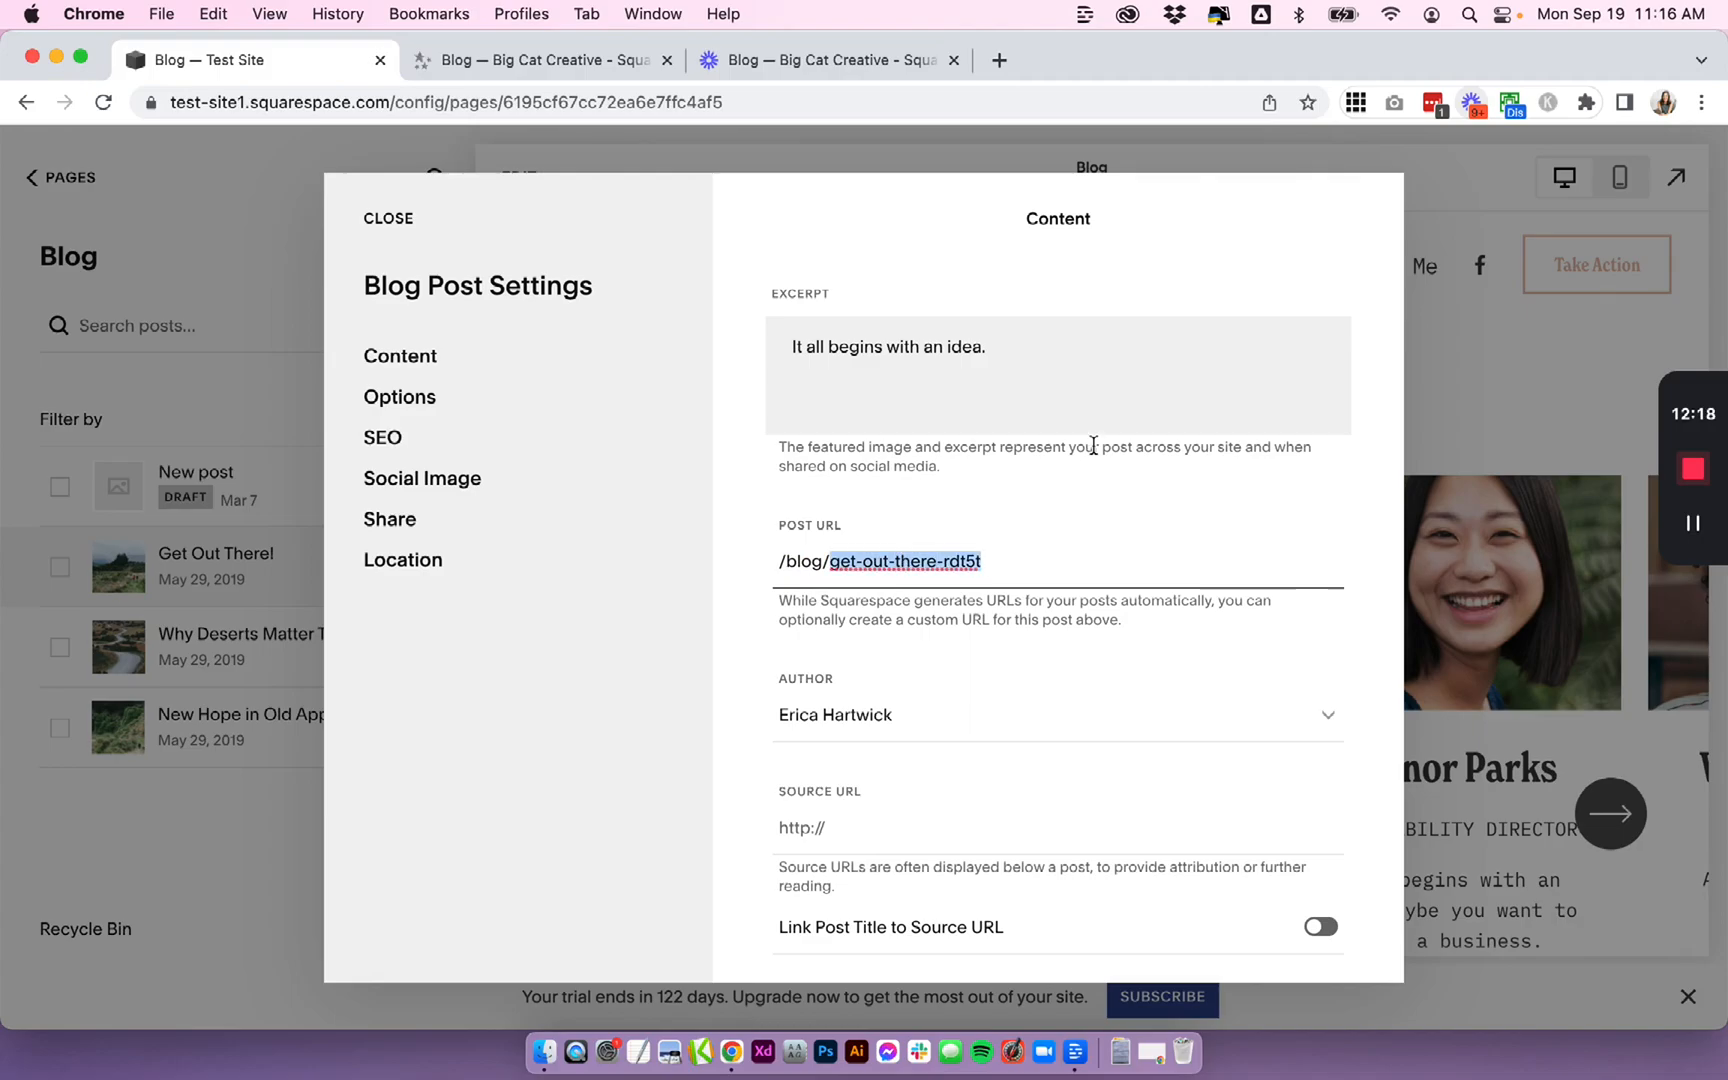
click(880, 552)
triple_click(880, 560)
key(Left)
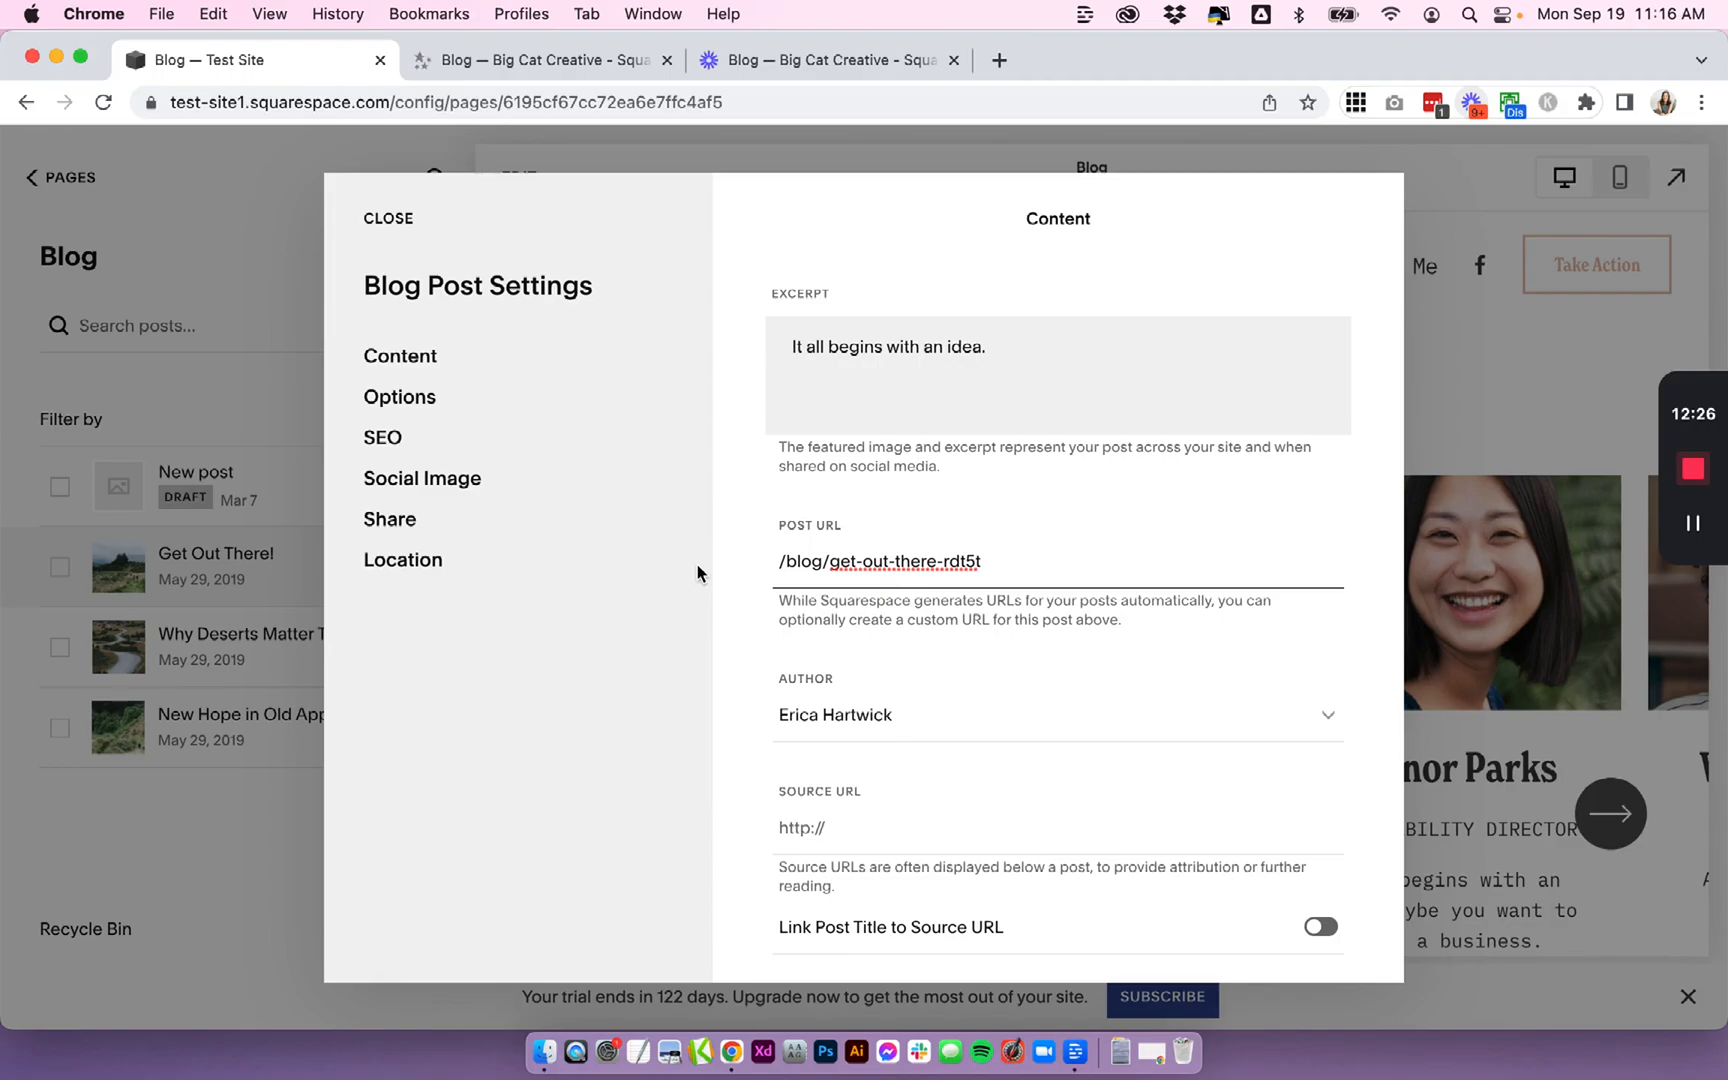
click(395, 222)
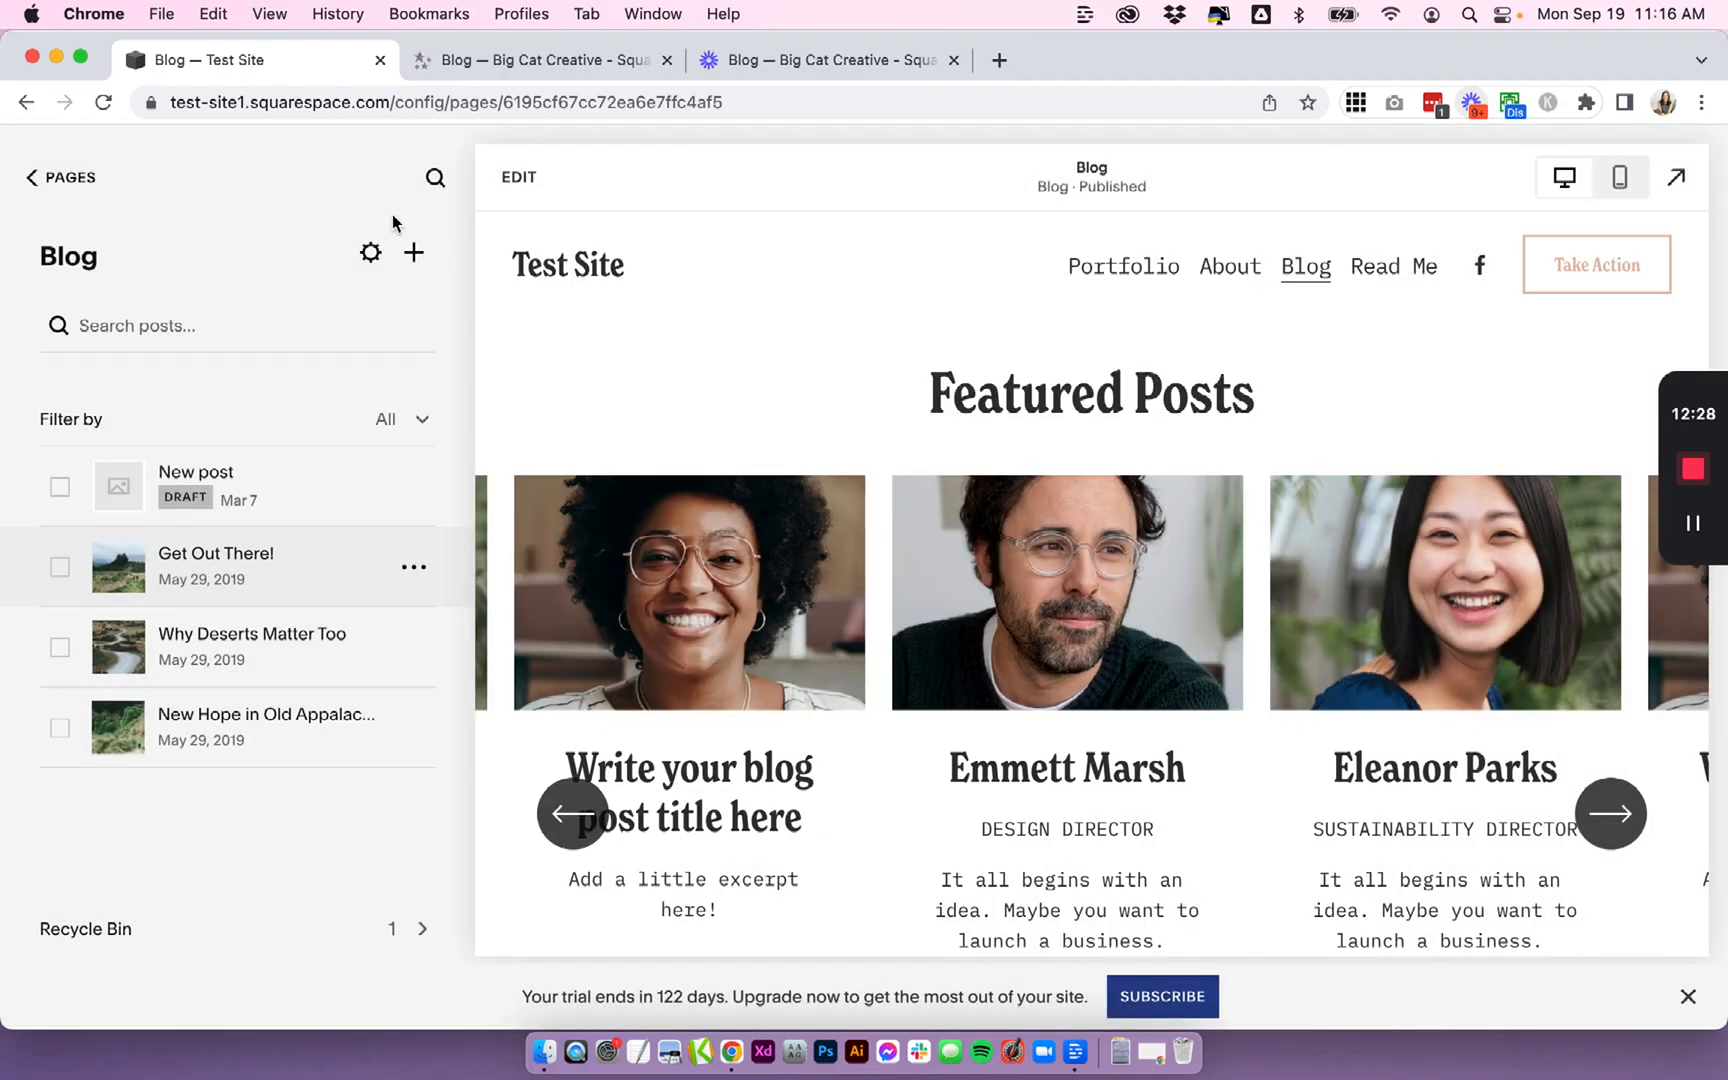
- Set the first carousel item's button link to /blog/get-out-there-rdt5t and save the page
scroll(690, 515, down, 2)
click(545, 177)
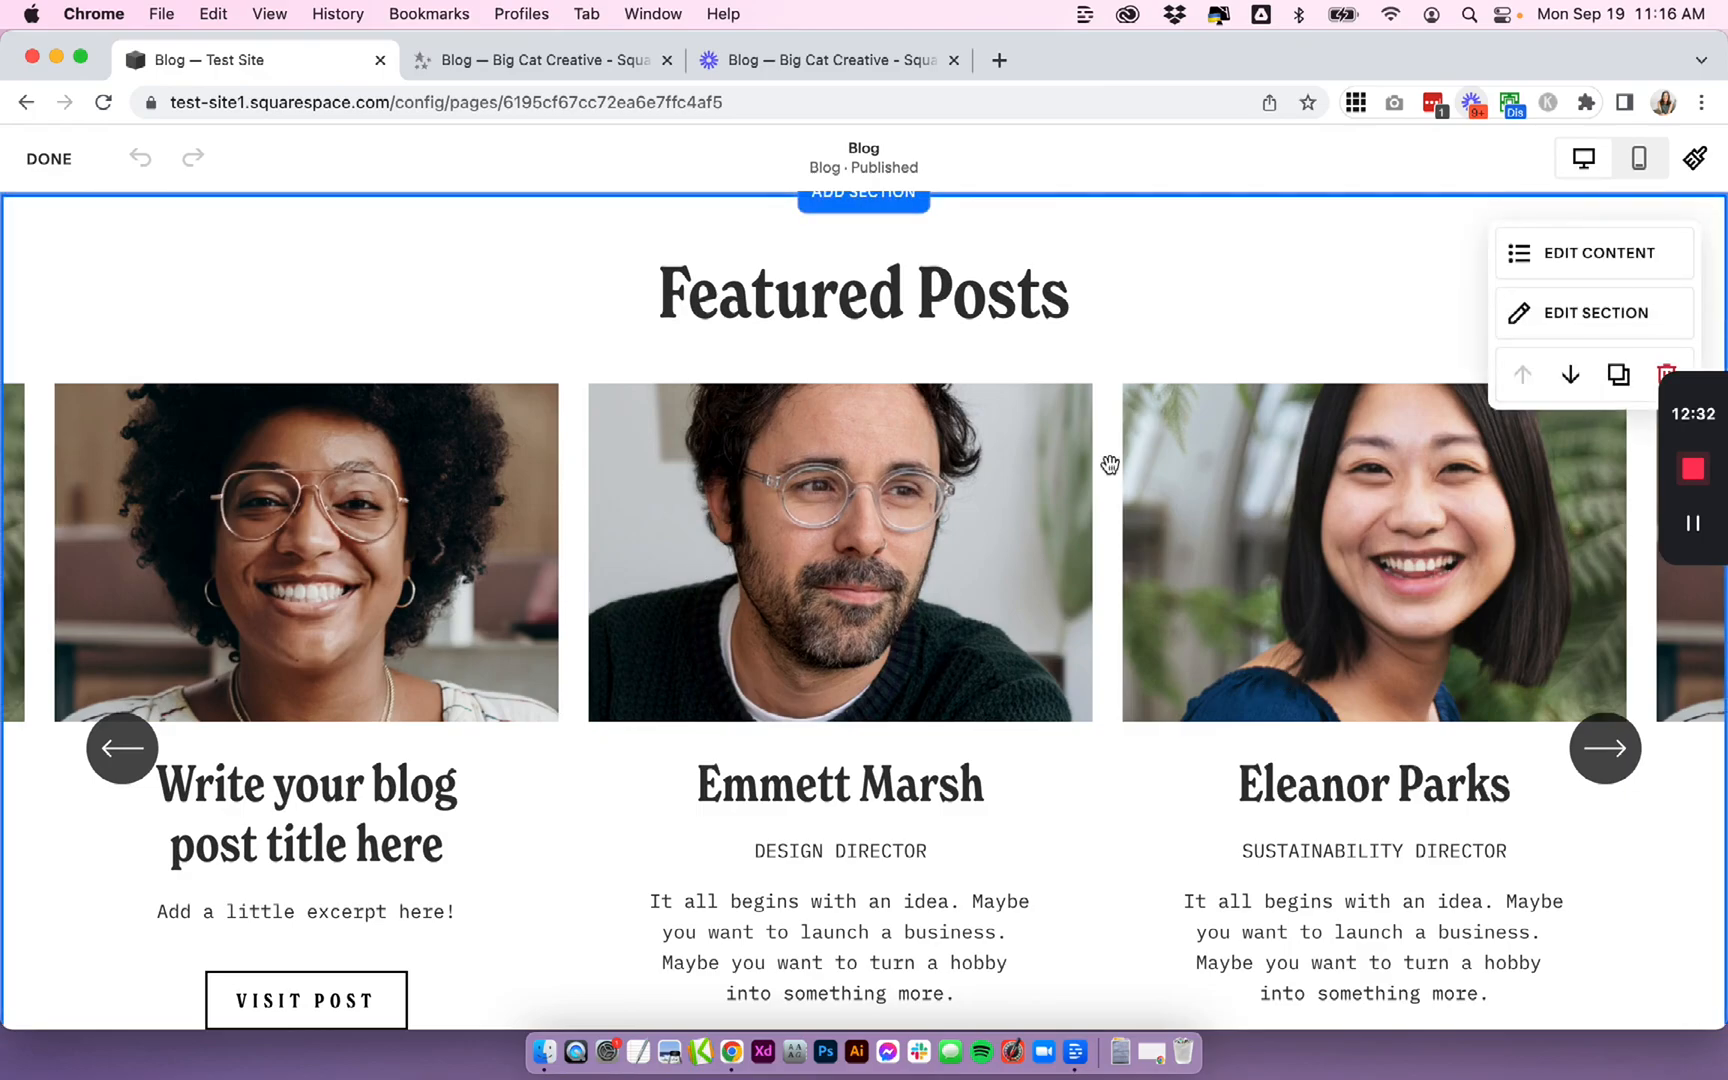
click(1580, 261)
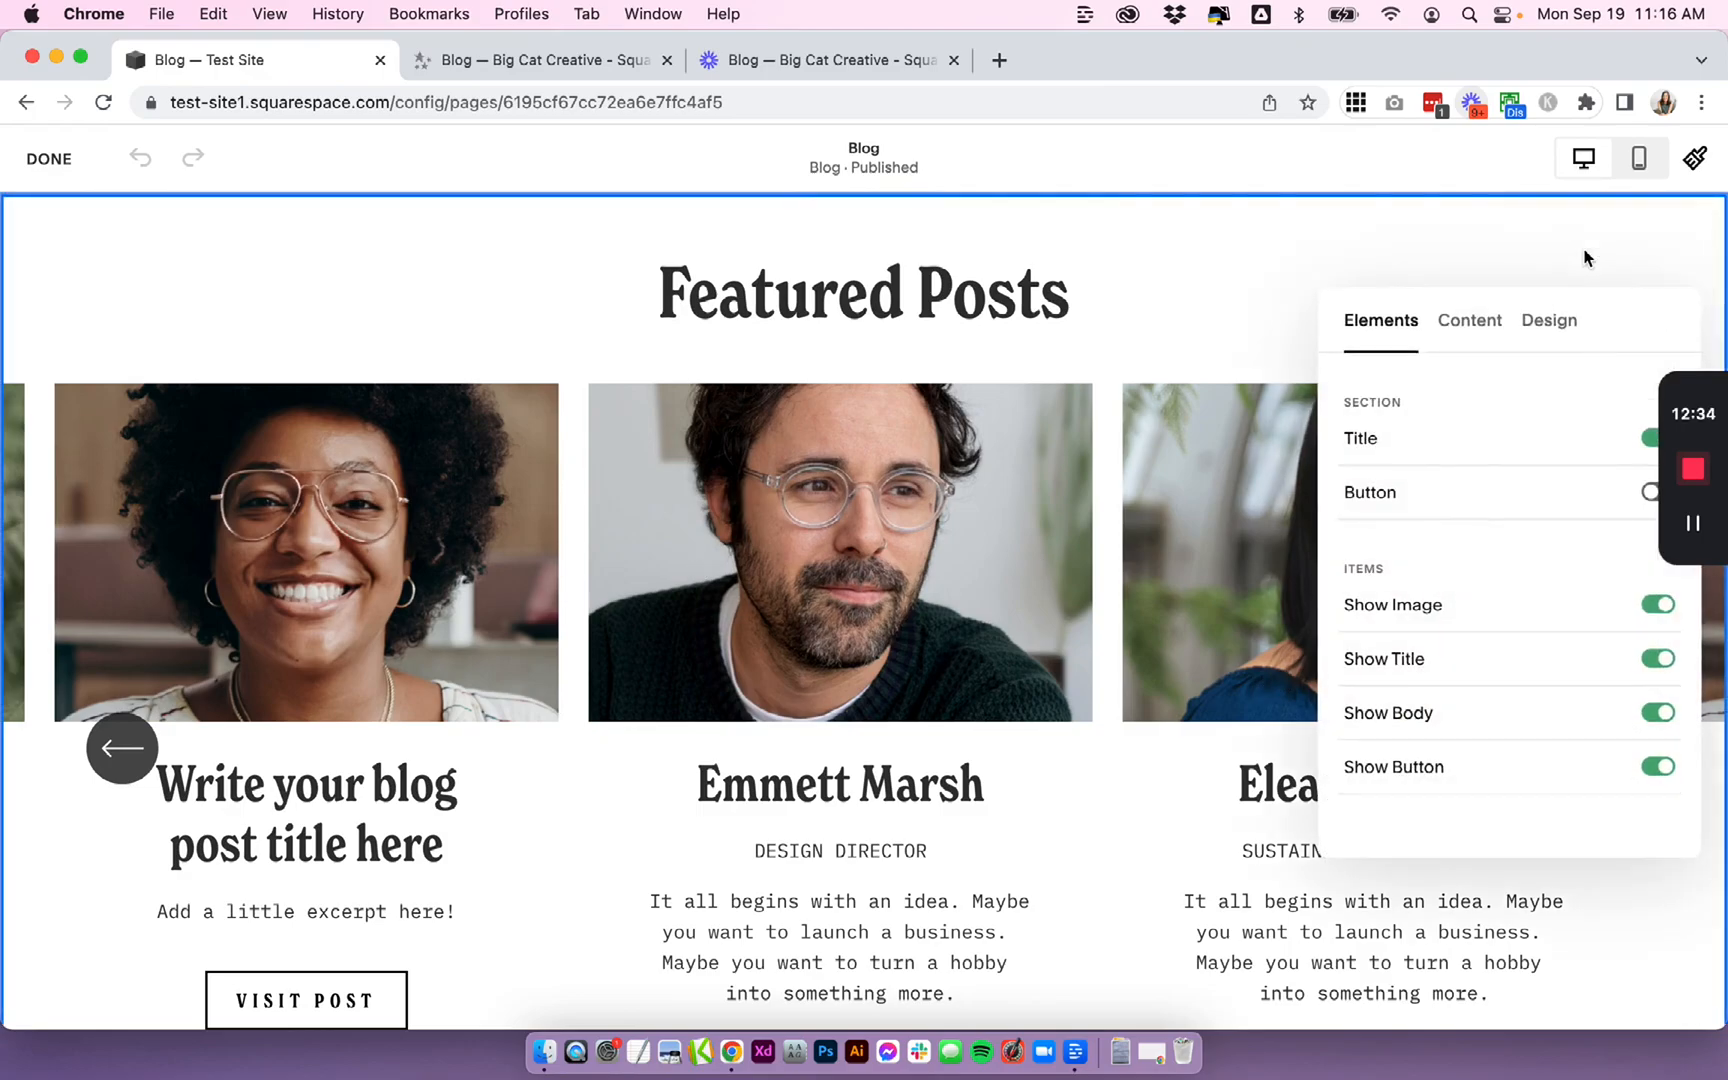
click(1490, 331)
click(1475, 595)
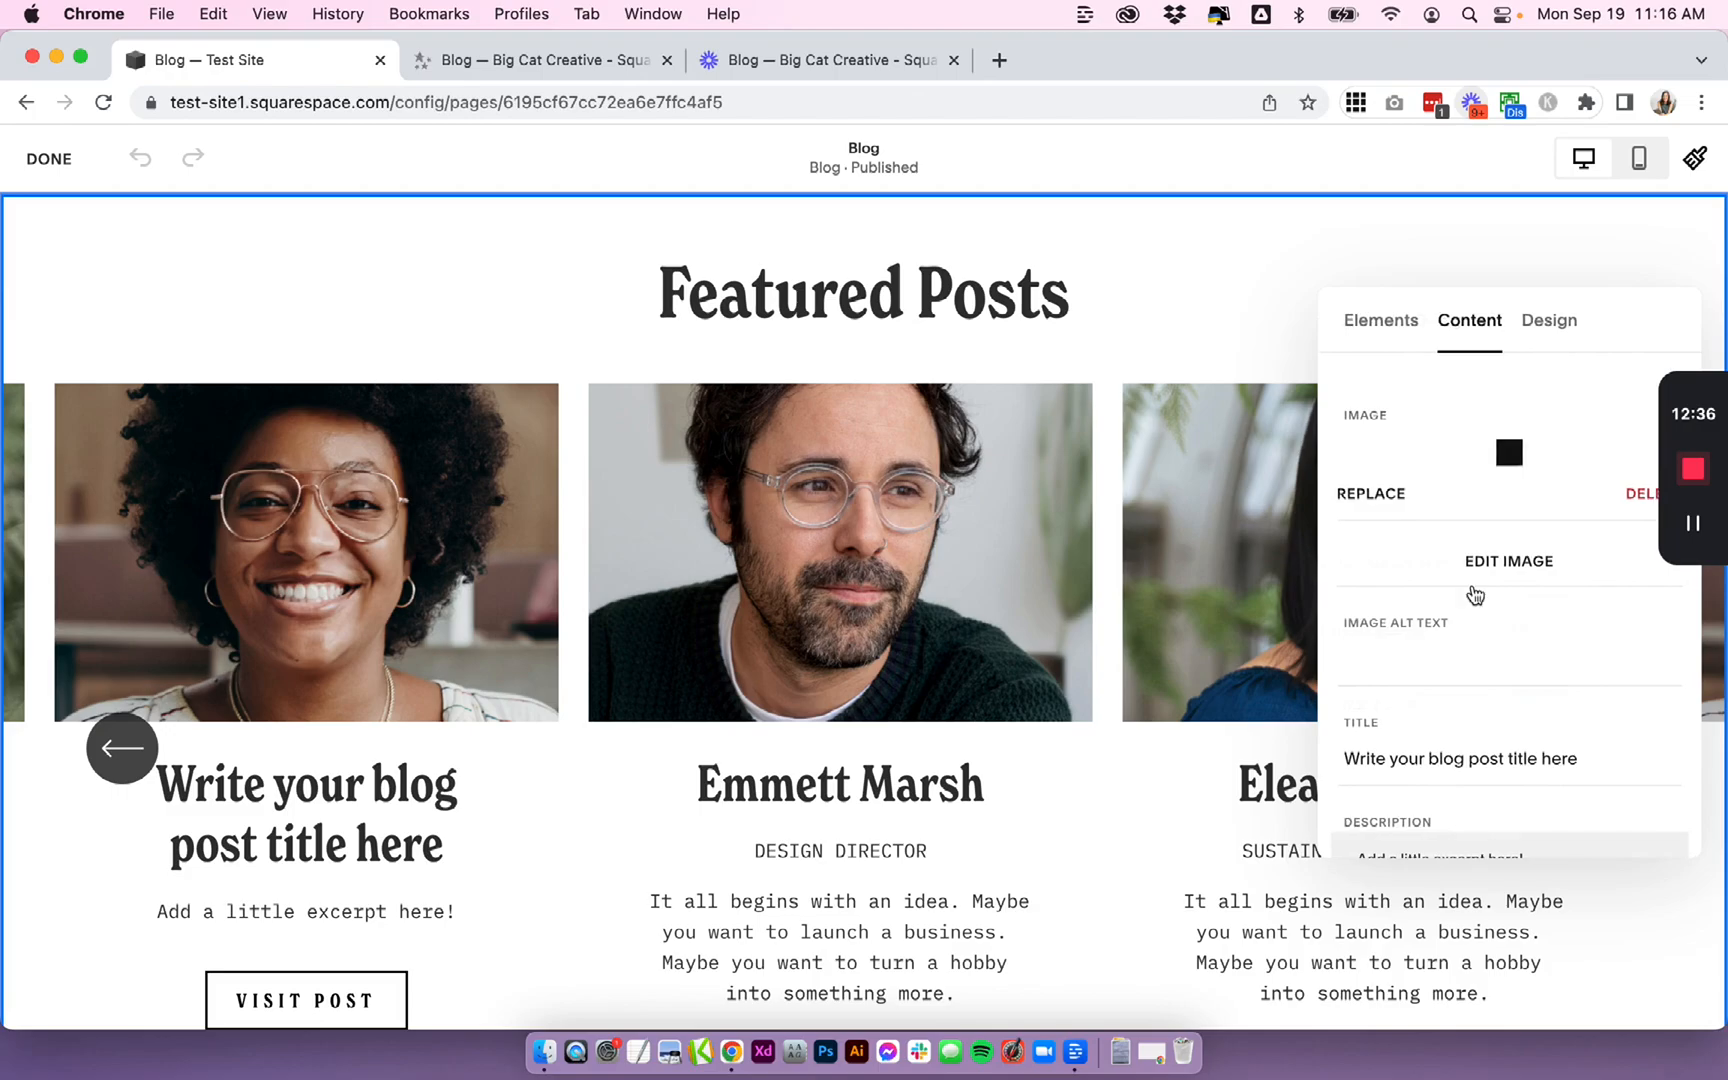
scroll(1475, 595, down, 5)
click(1418, 791)
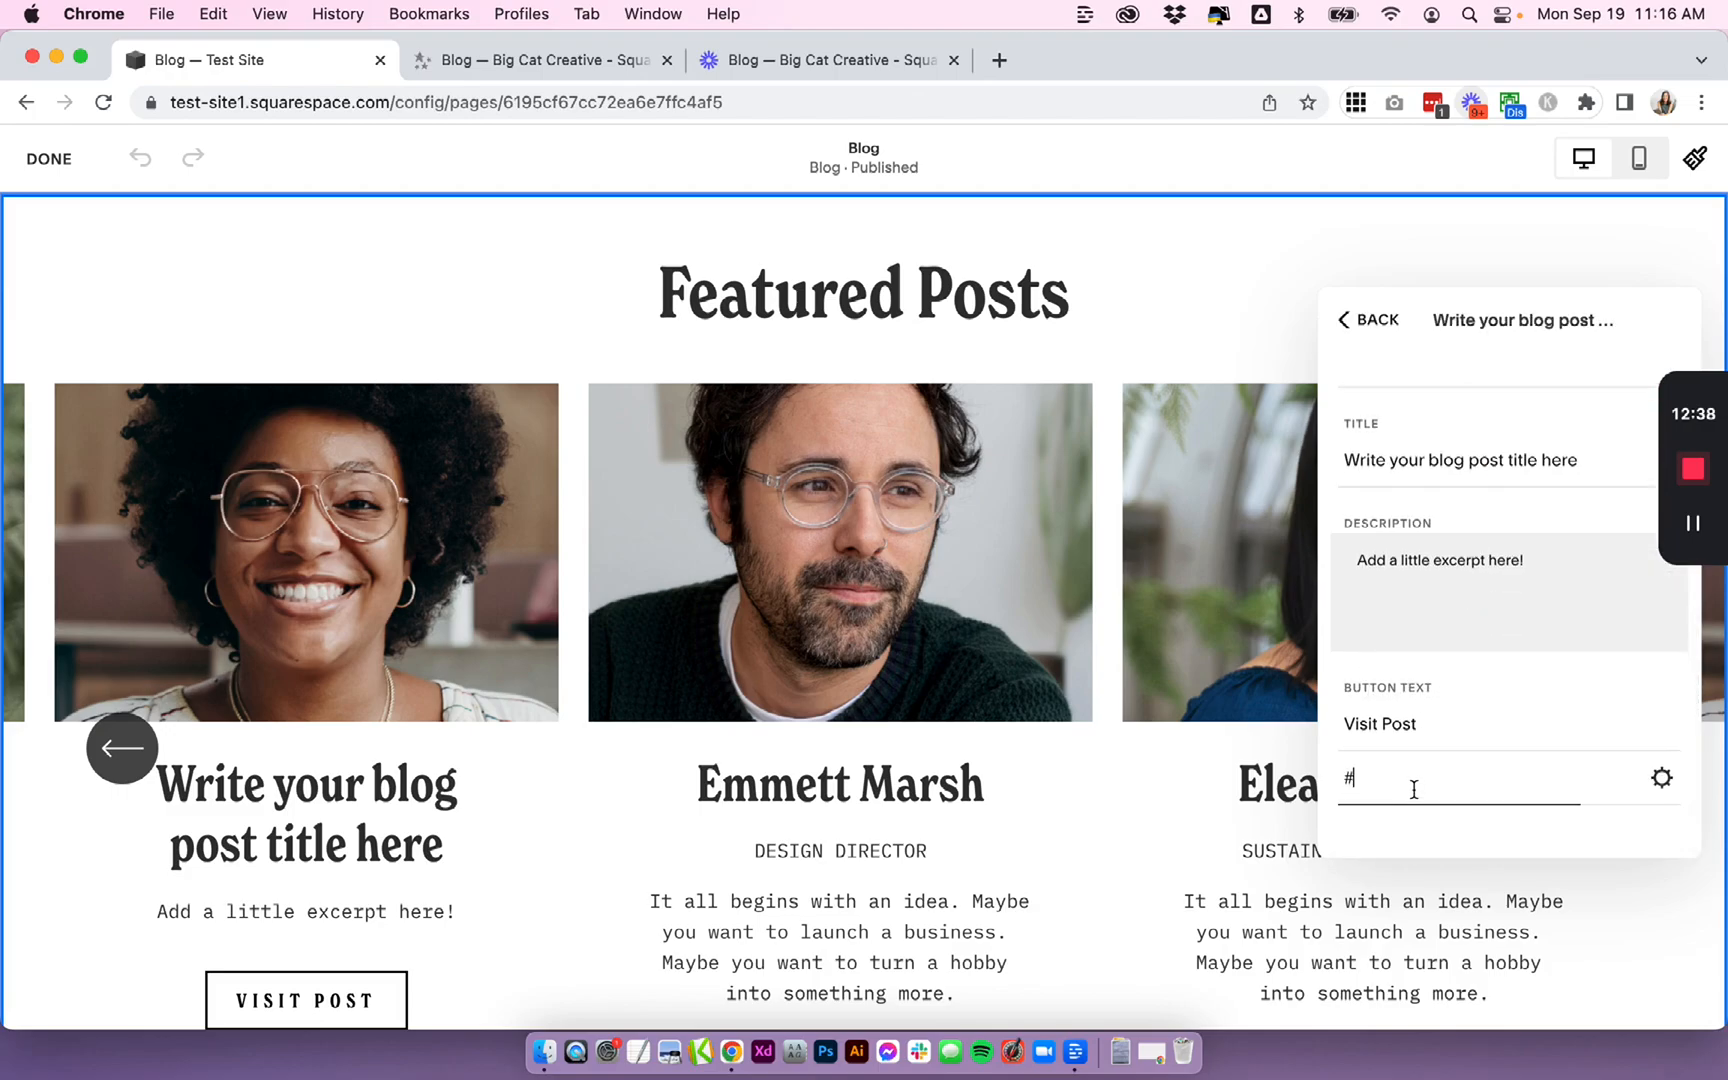
key(BackSpace)
text(/b)
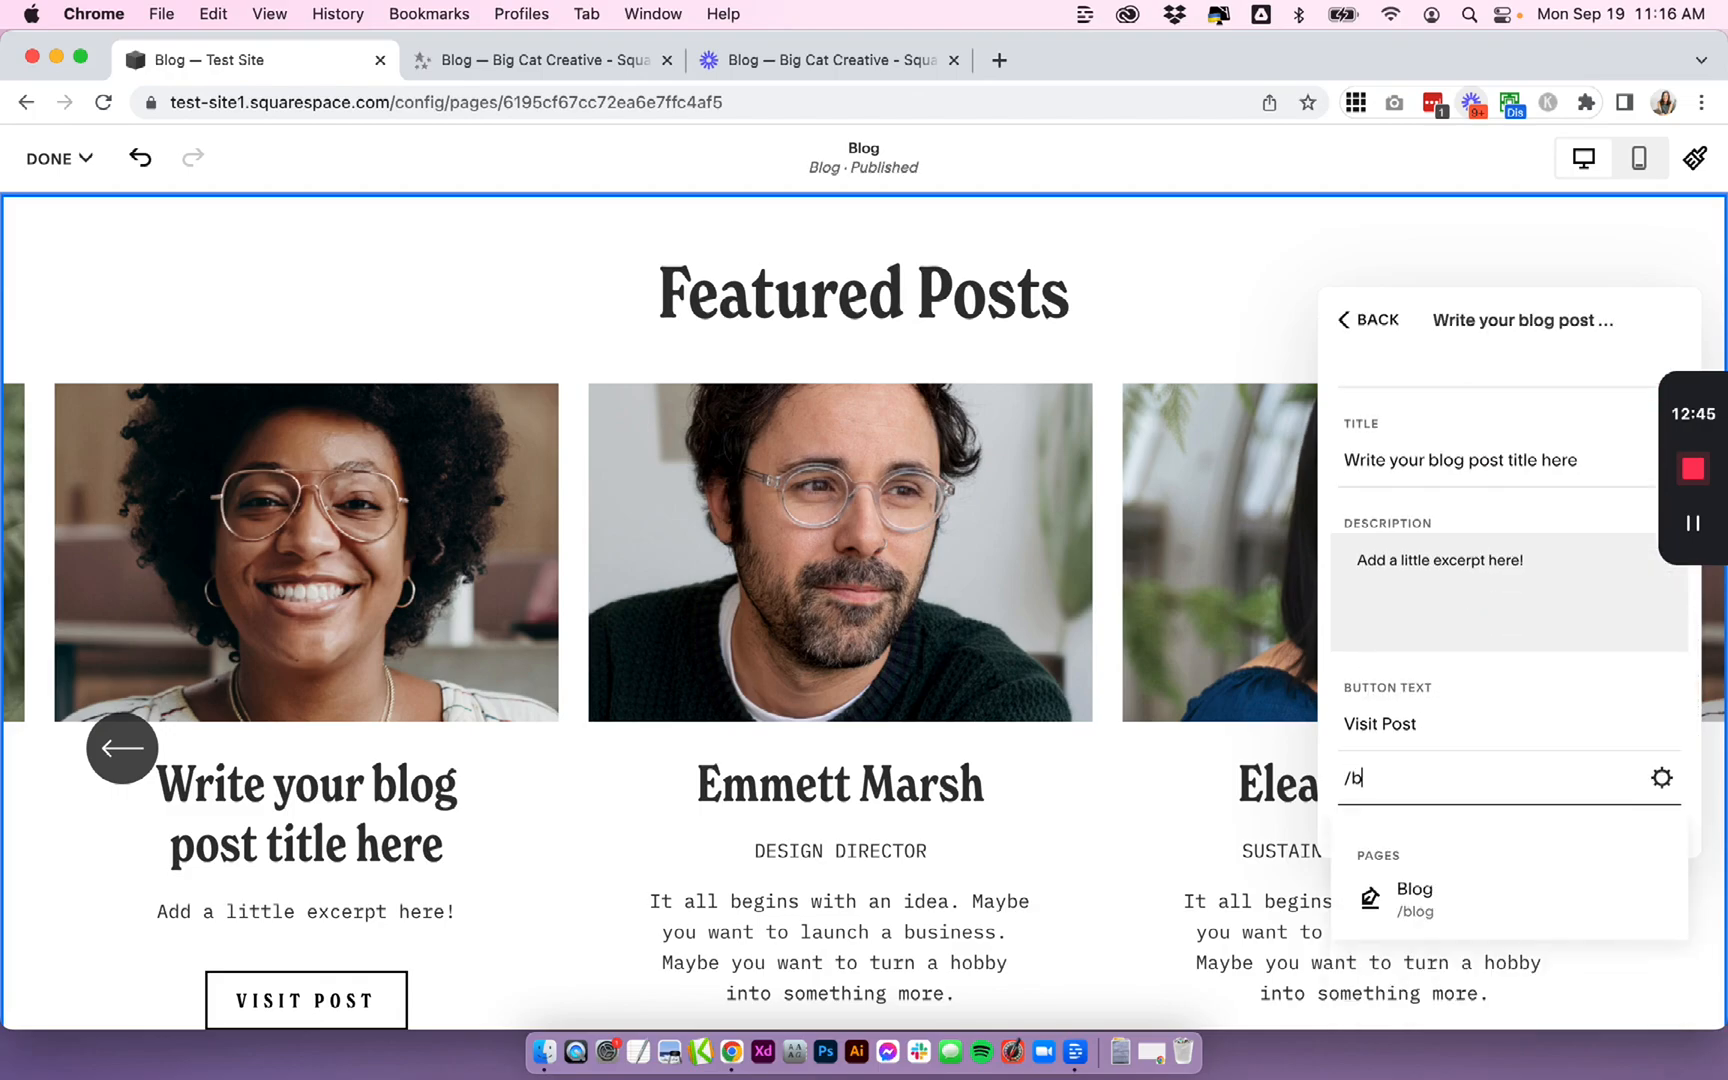
text(log)
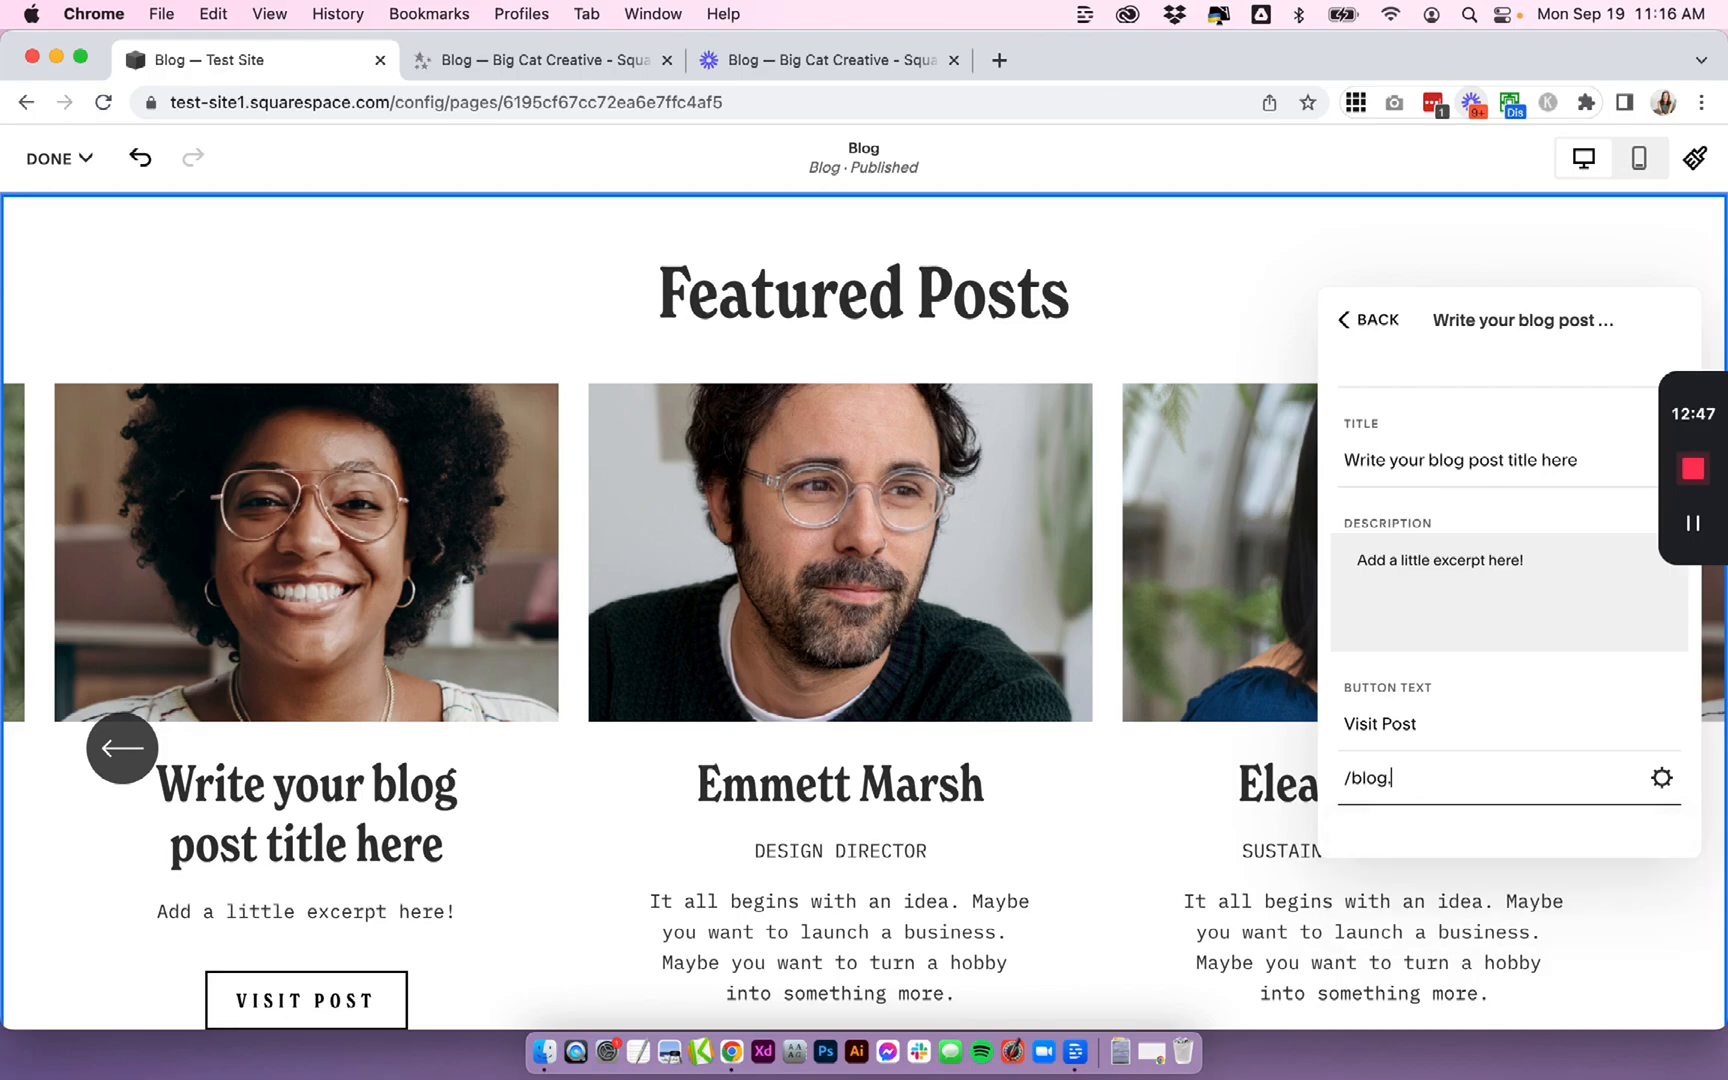
text(/get-out-there-rdt5t)
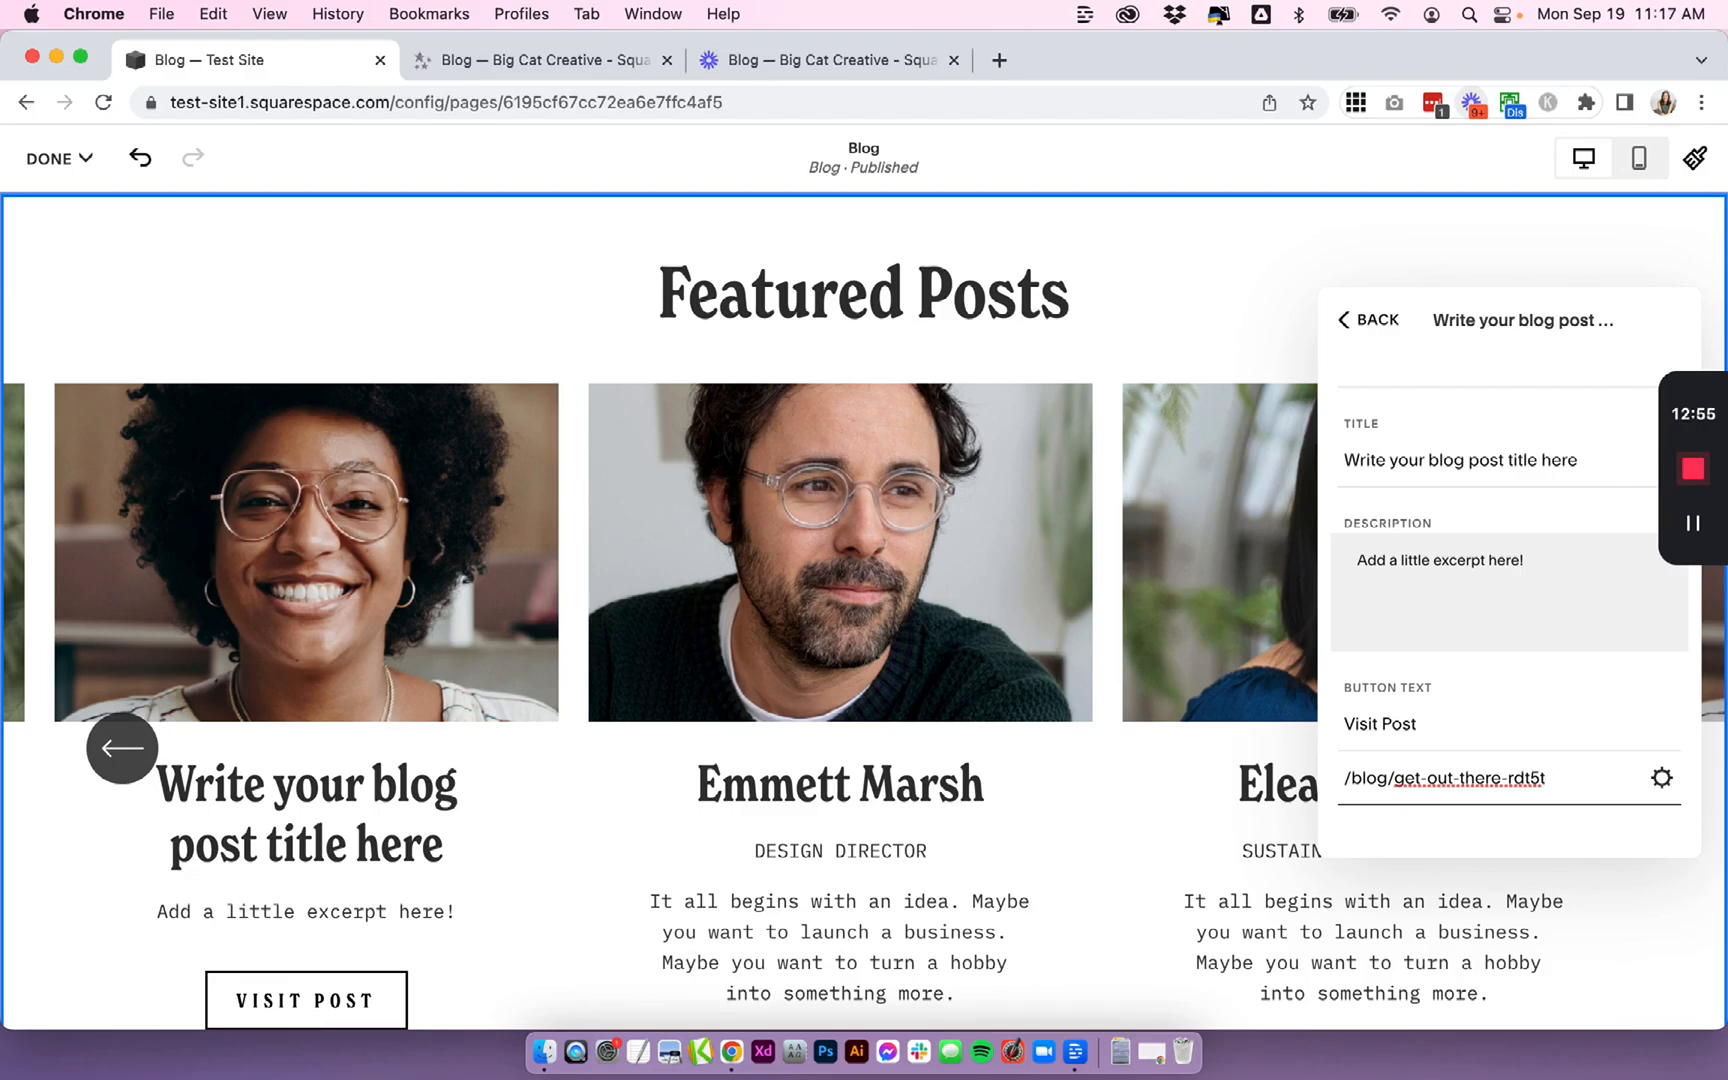
click(58, 158)
click(72, 229)
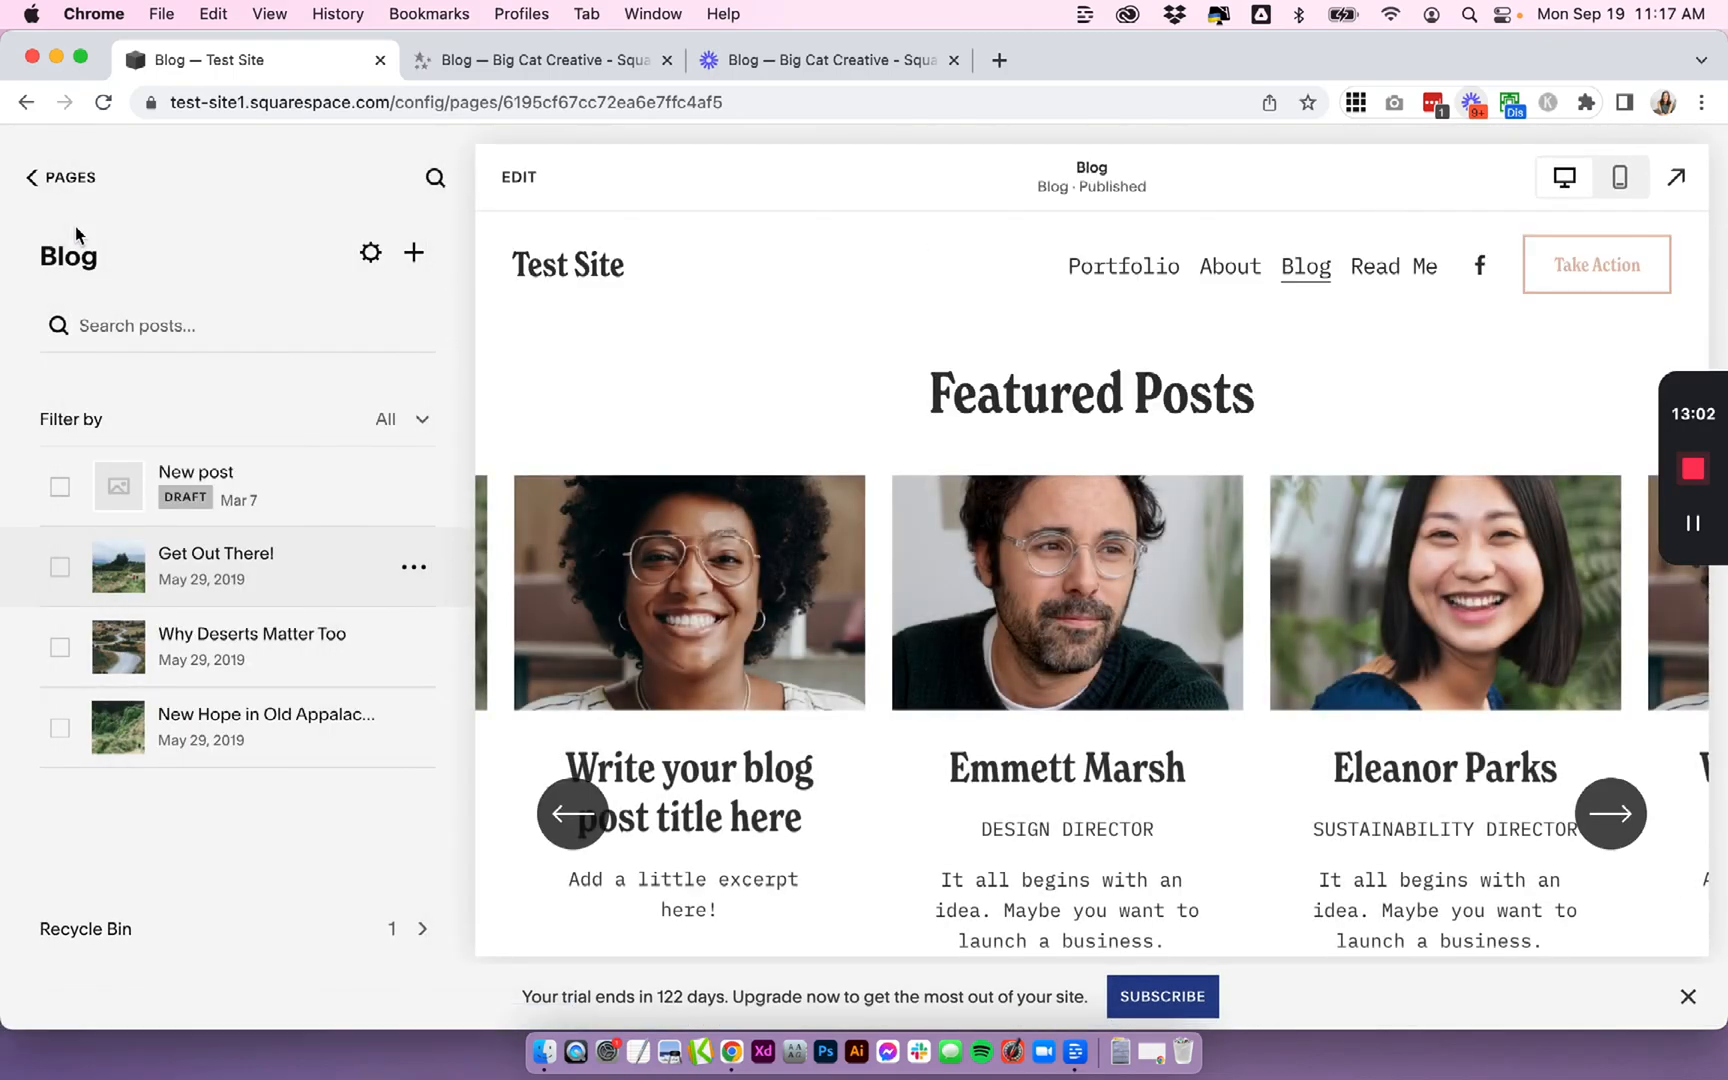
- Advance the Featured Posts carousel through its items in the preview
click(1610, 815)
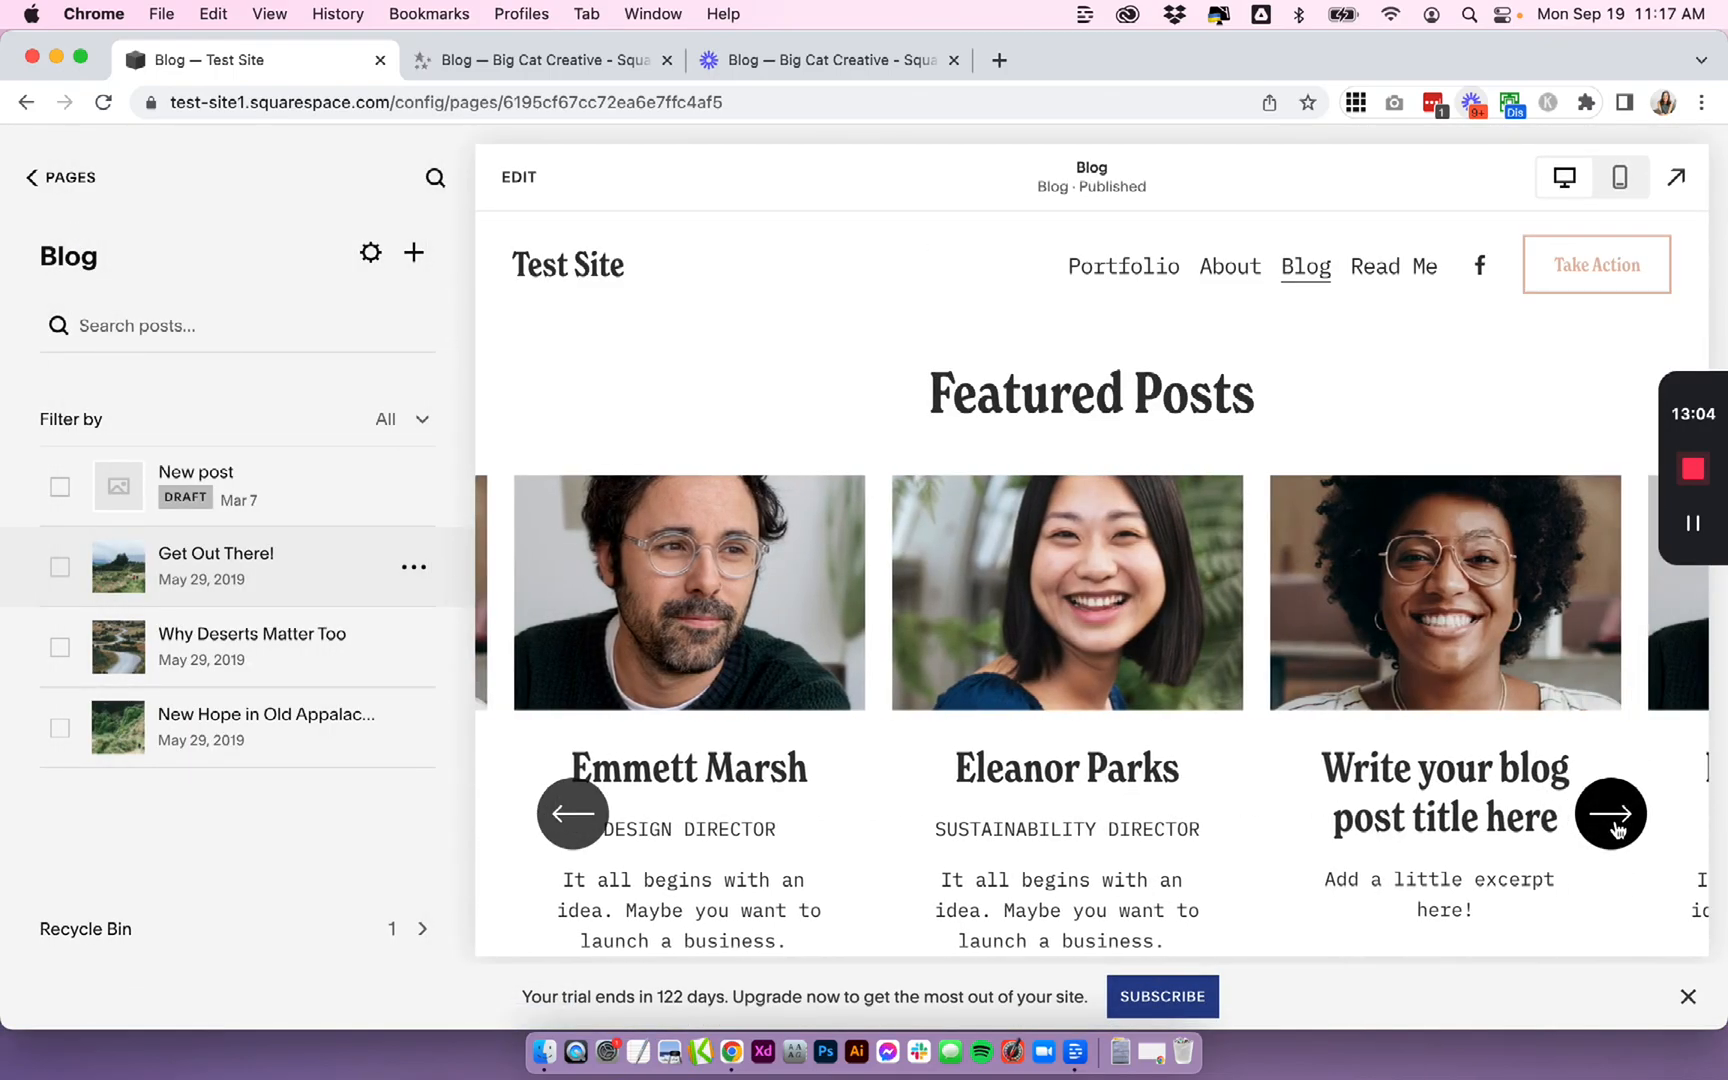
click(1611, 822)
click(1611, 815)
click(1611, 815)
click(1611, 815)
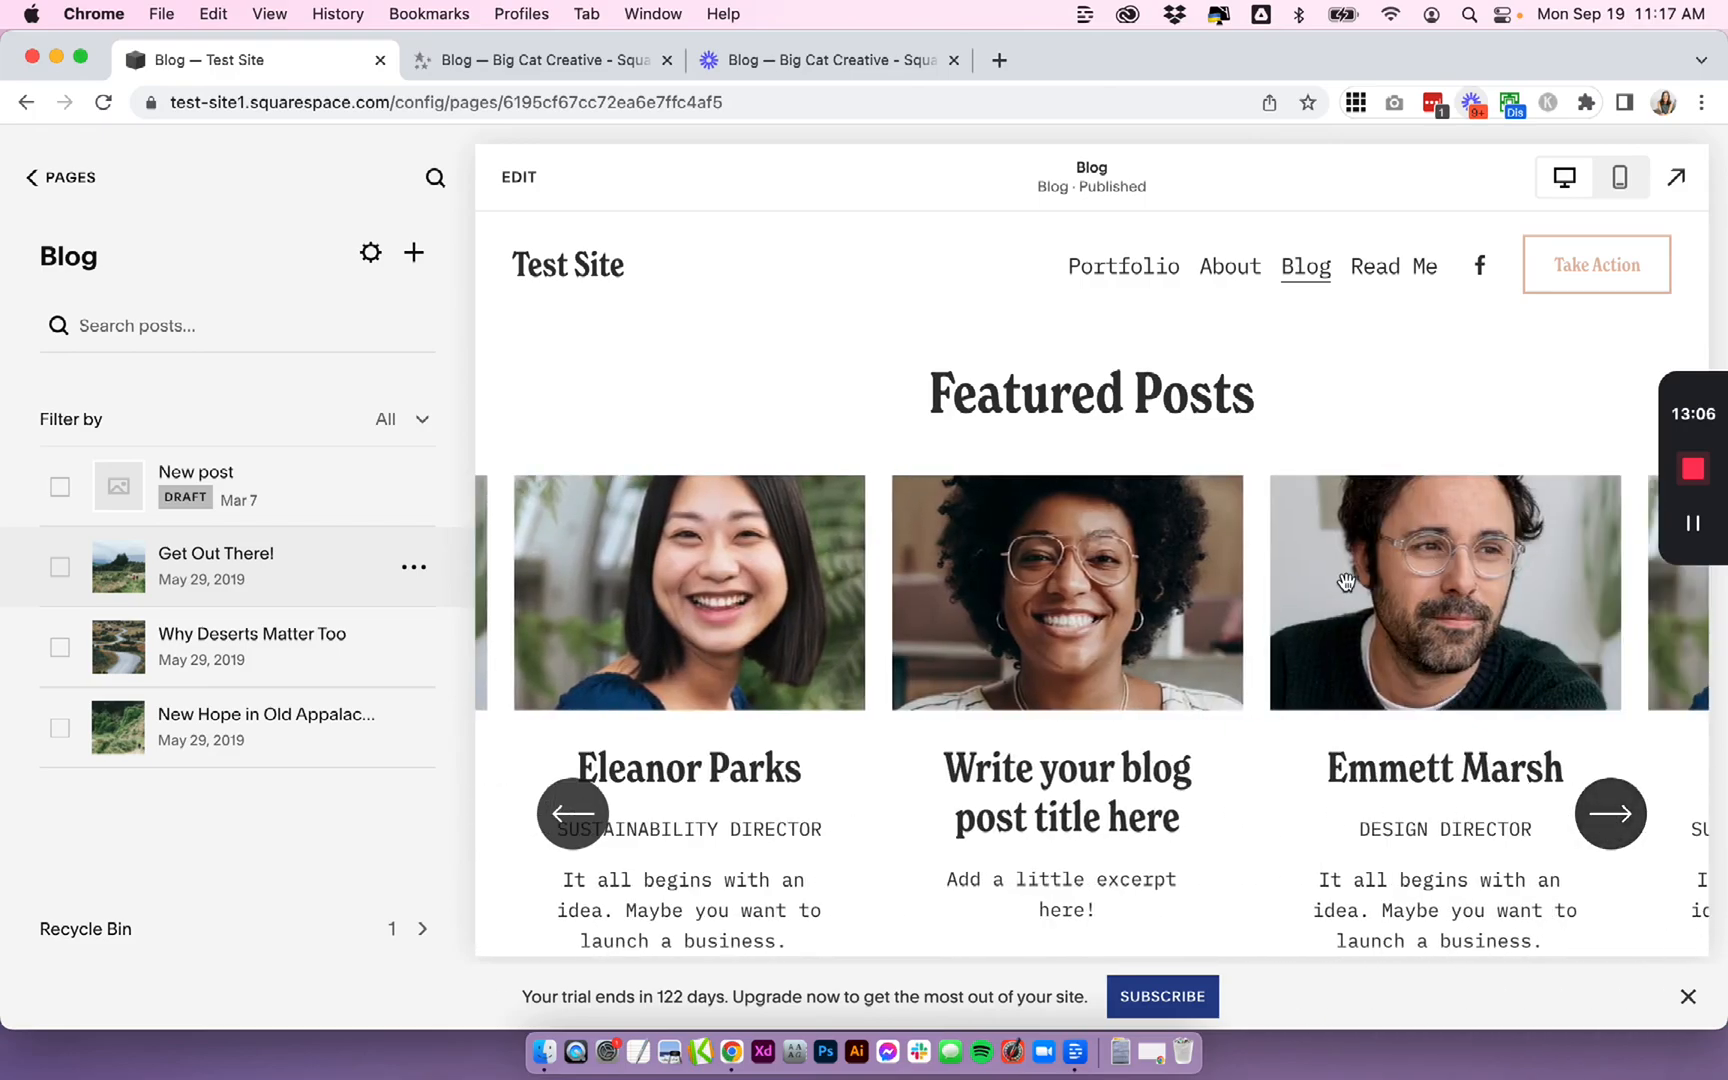
scroll(1346, 578, down, 3)
scroll(1346, 578, up, 2)
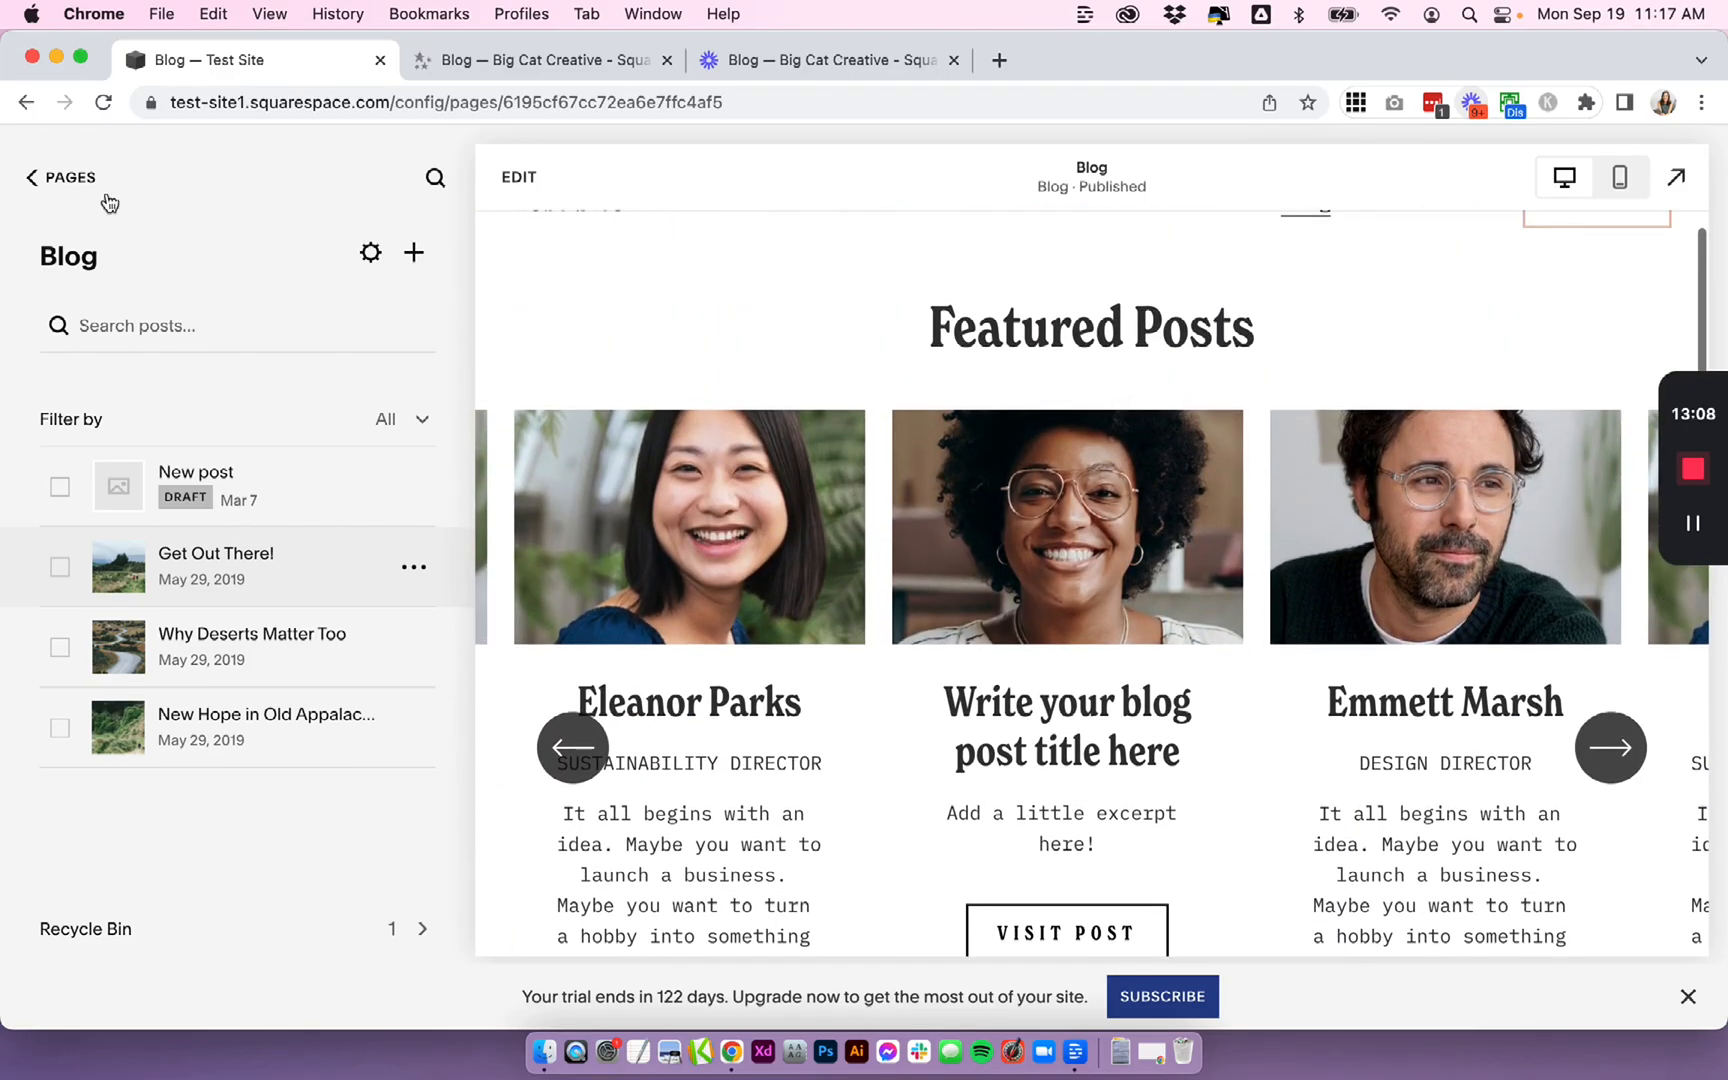
- Open the Lightest 1 colour theme for editing under Design Site Styles Colors
click(82, 180)
click(104, 388)
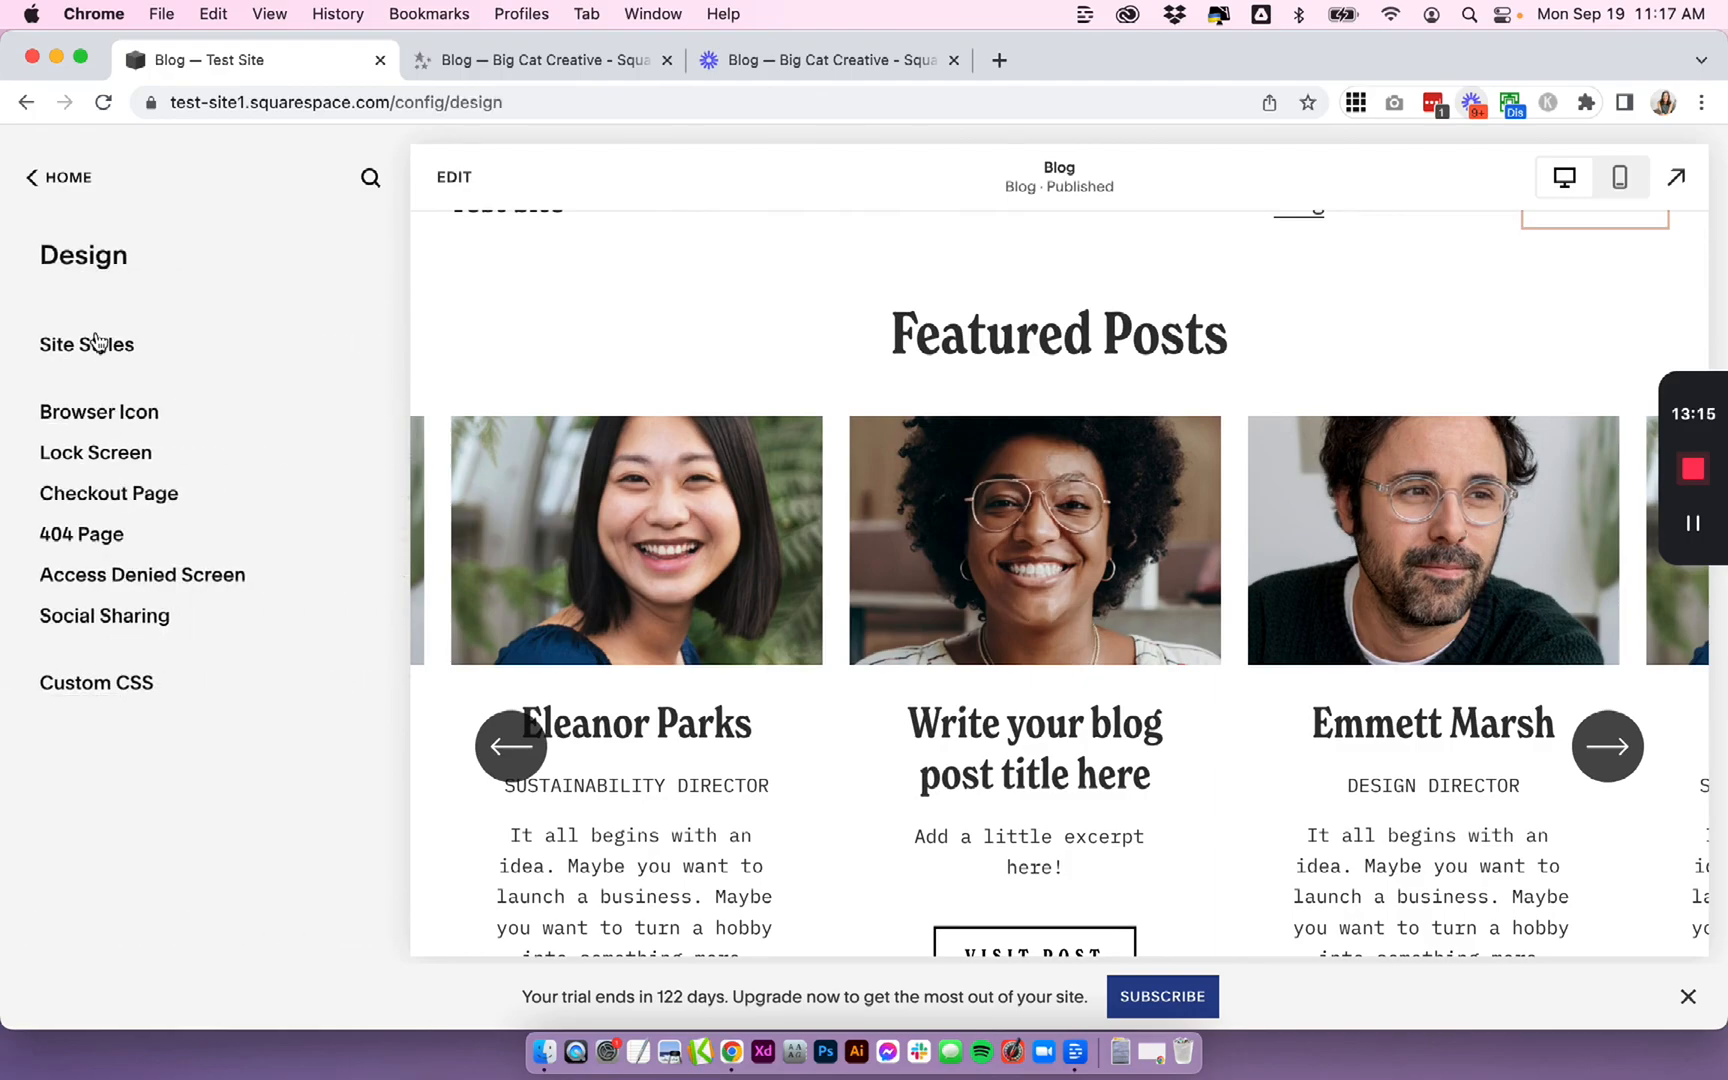
click(96, 342)
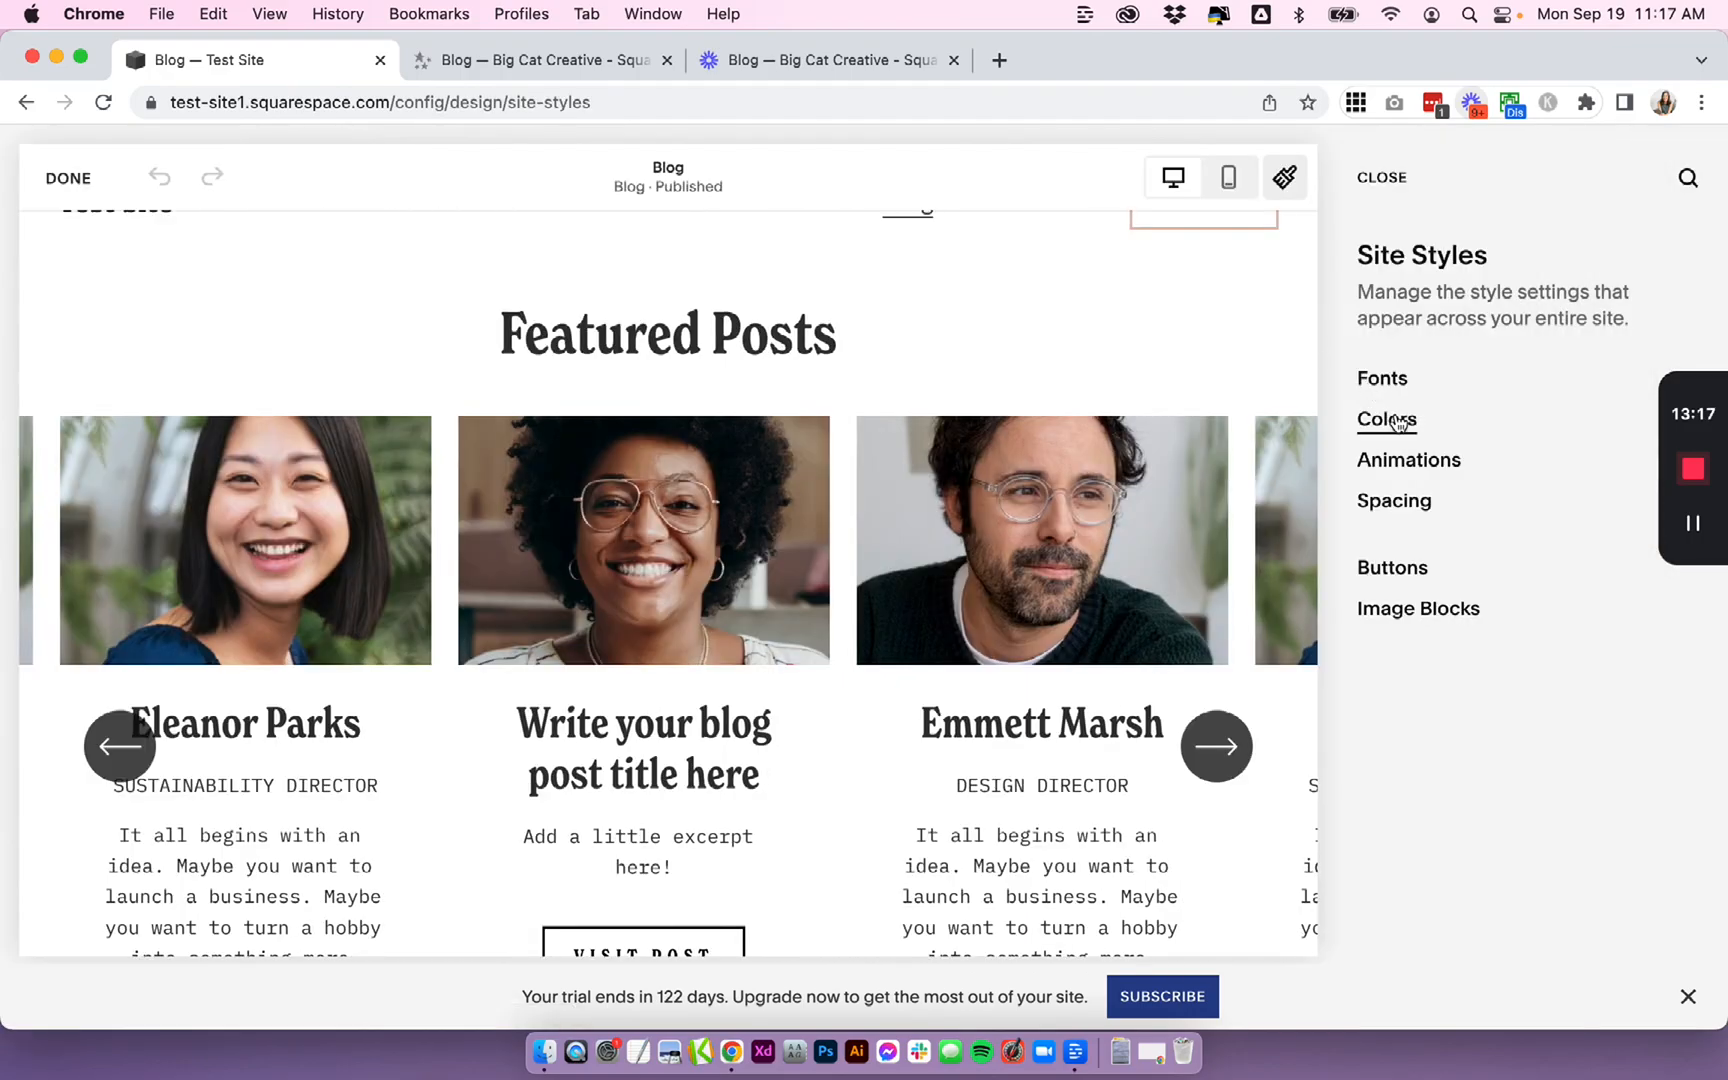
click(1394, 418)
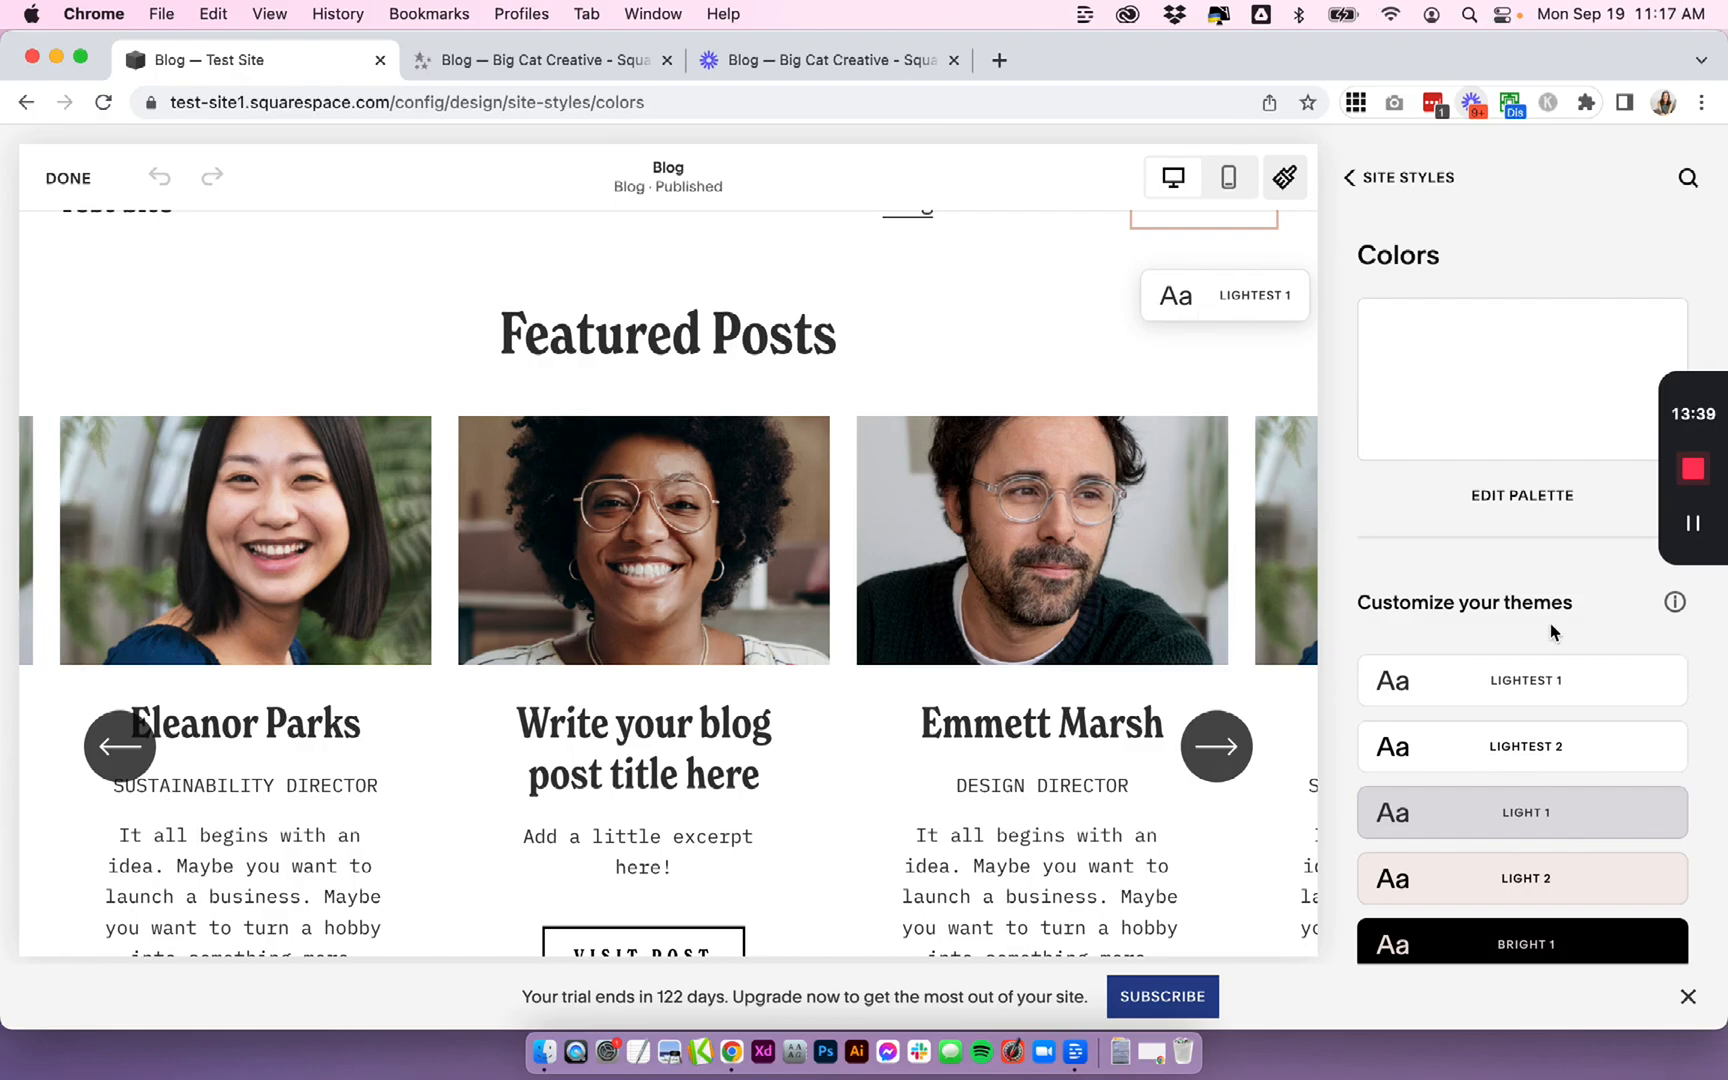
scroll(1551, 631, down, 1)
mouse_move(1523, 671)
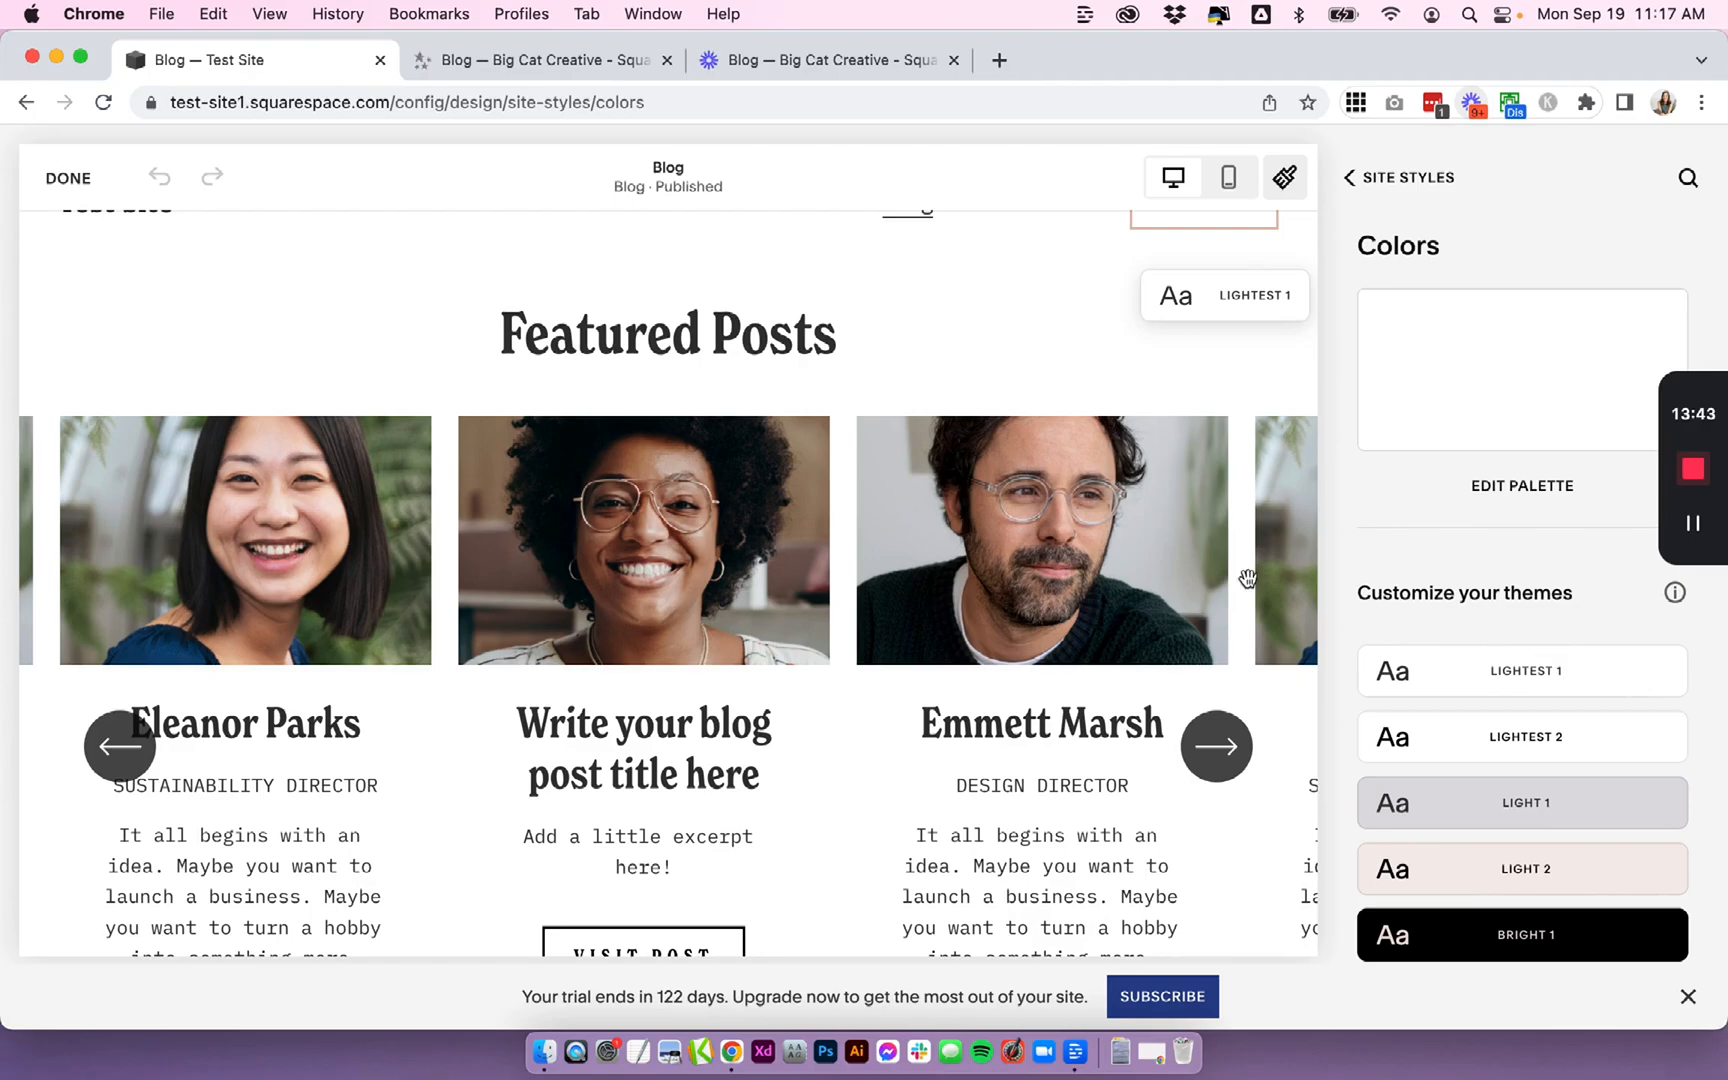
scroll(825, 486, down, 3)
scroll(926, 470, up, 3)
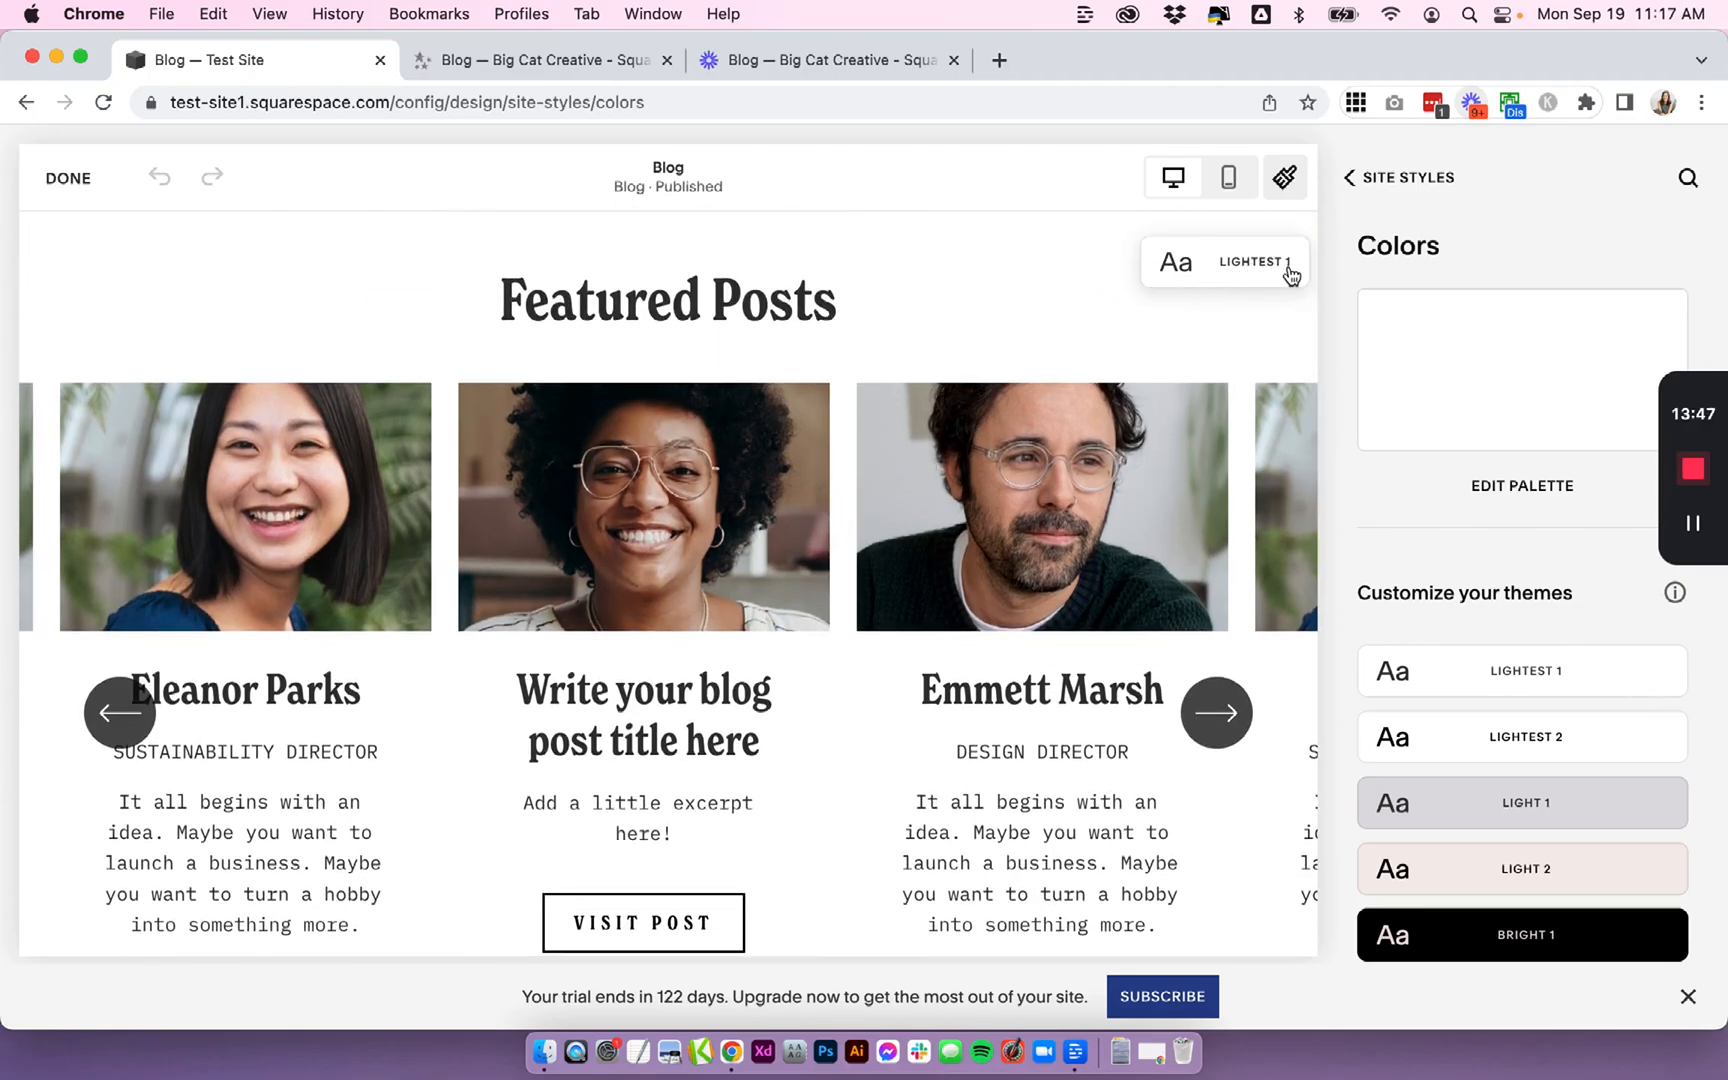
scroll(1519, 563, down, 1)
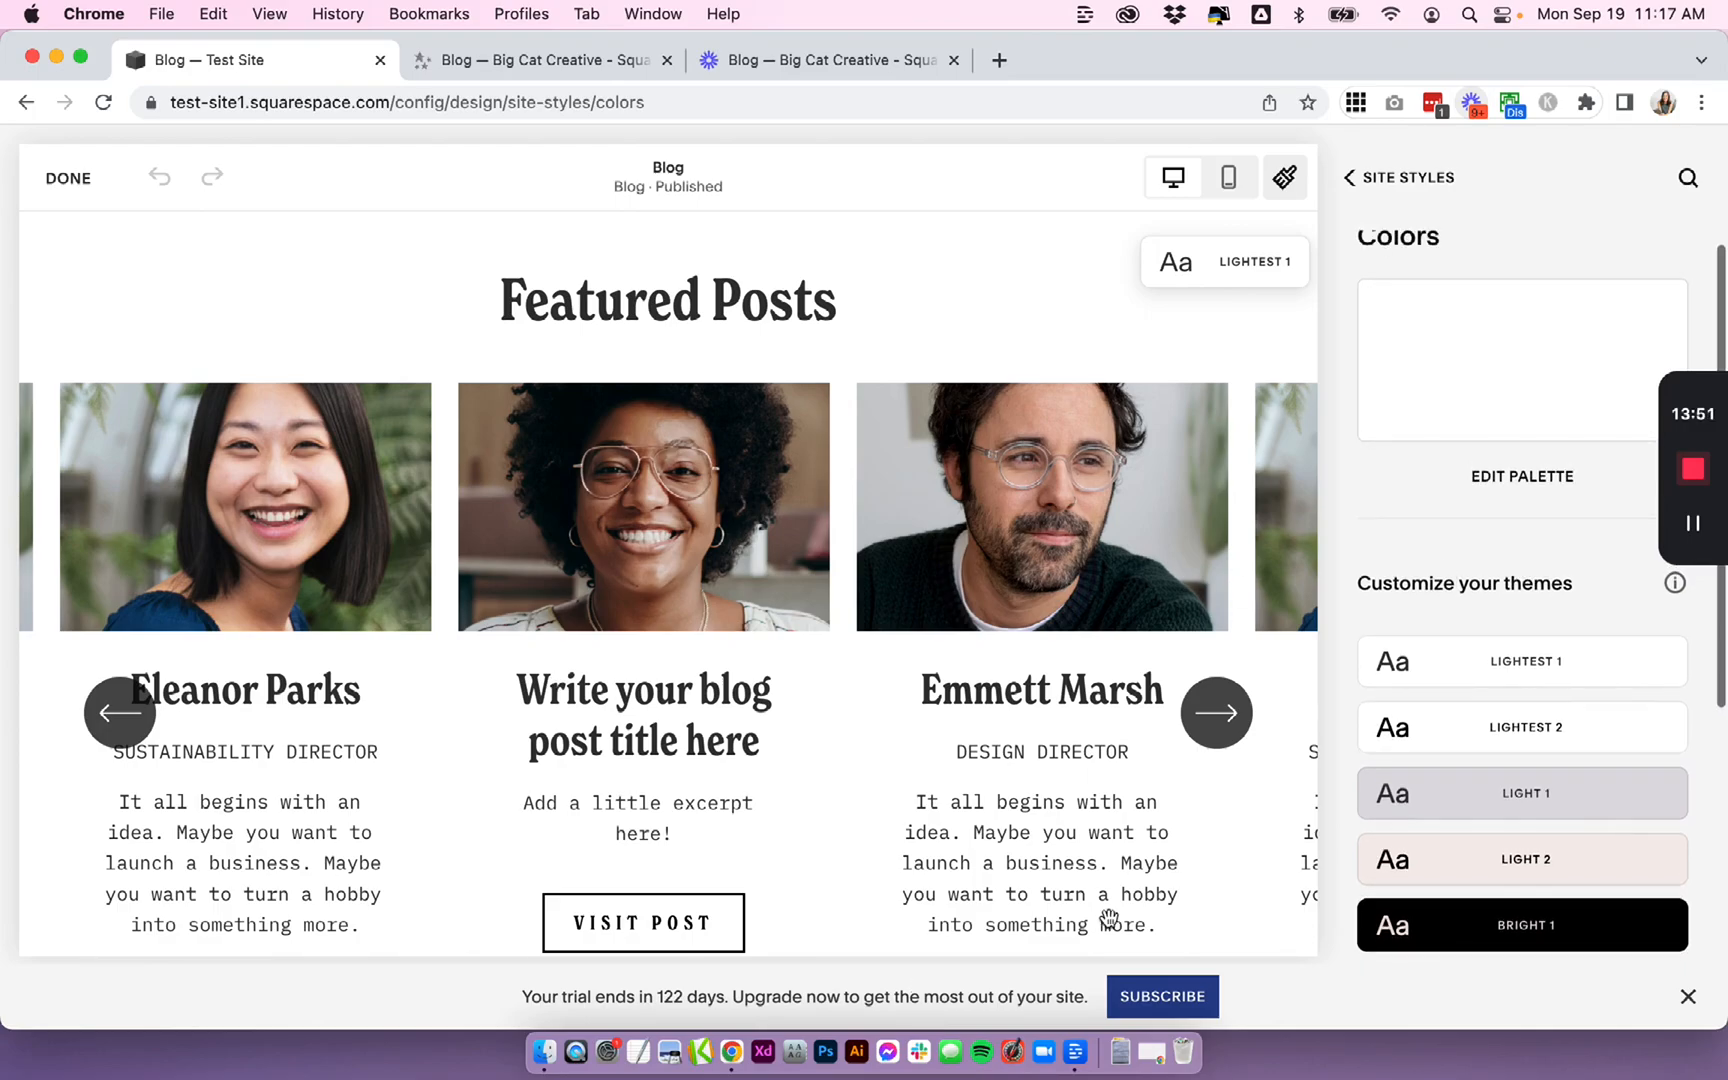
scroll(1052, 648, down, 1)
scroll(1052, 648, up, 1)
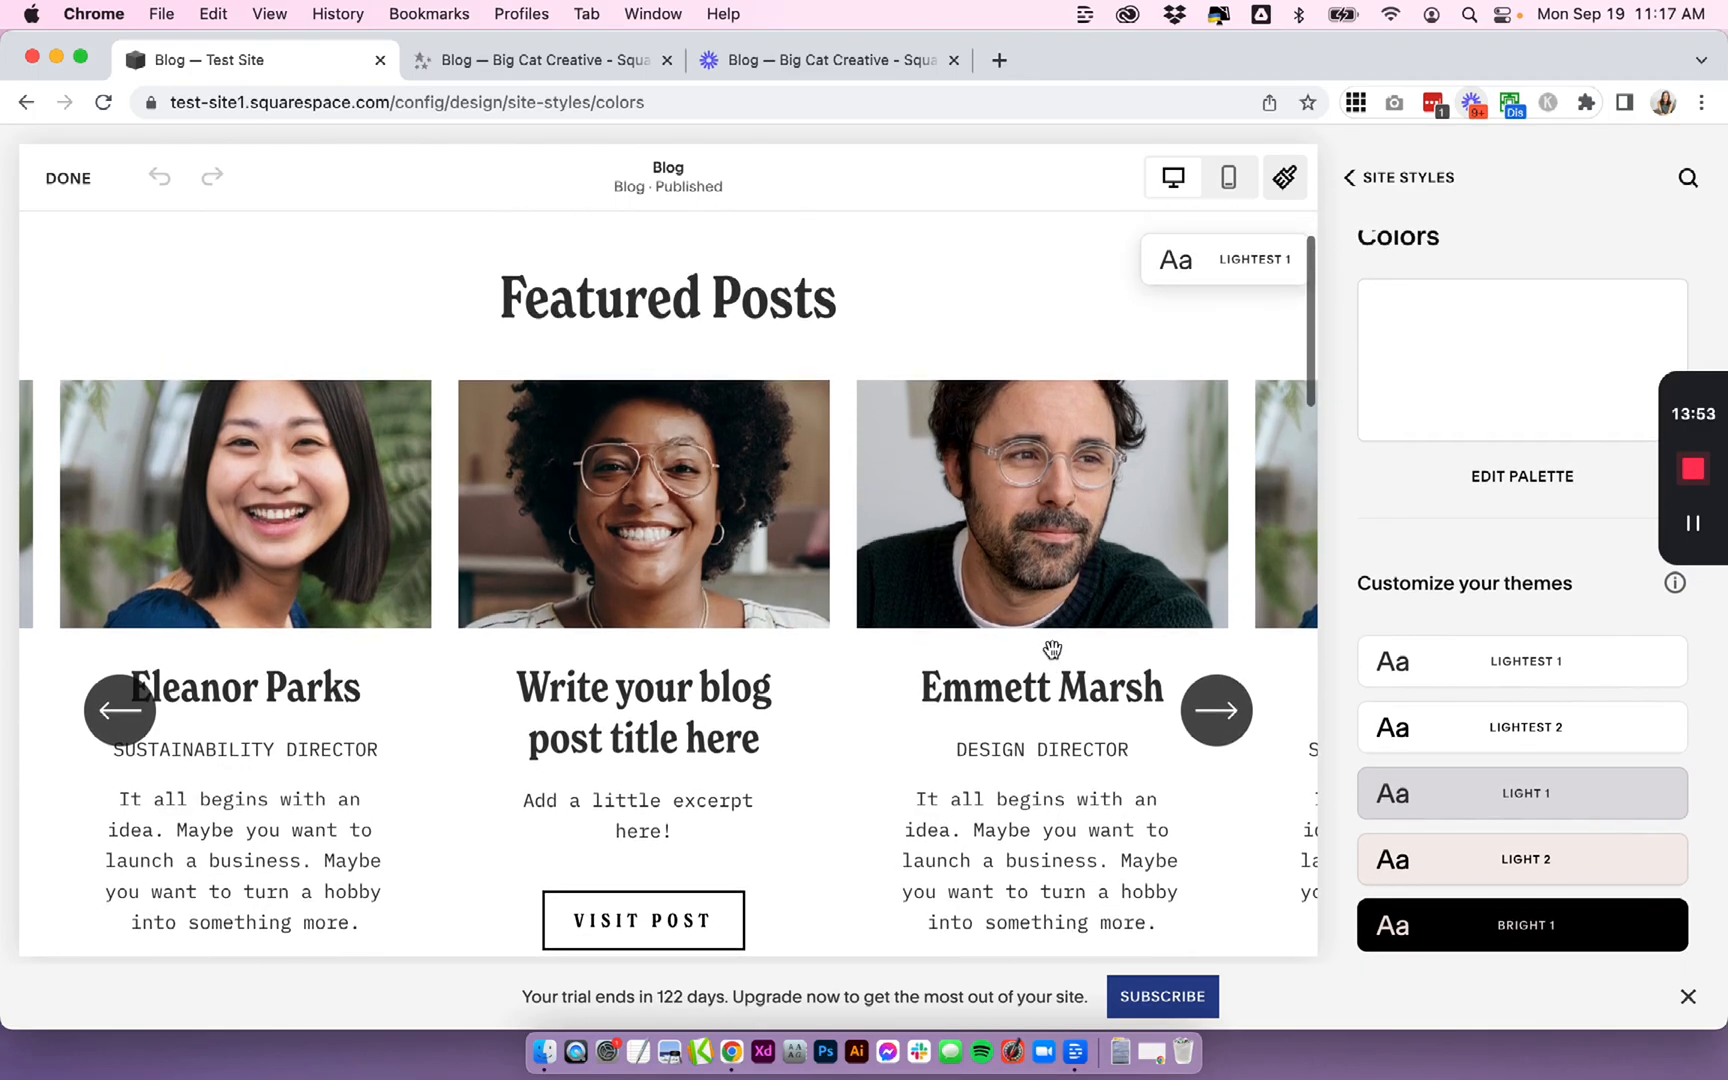
click(1656, 663)
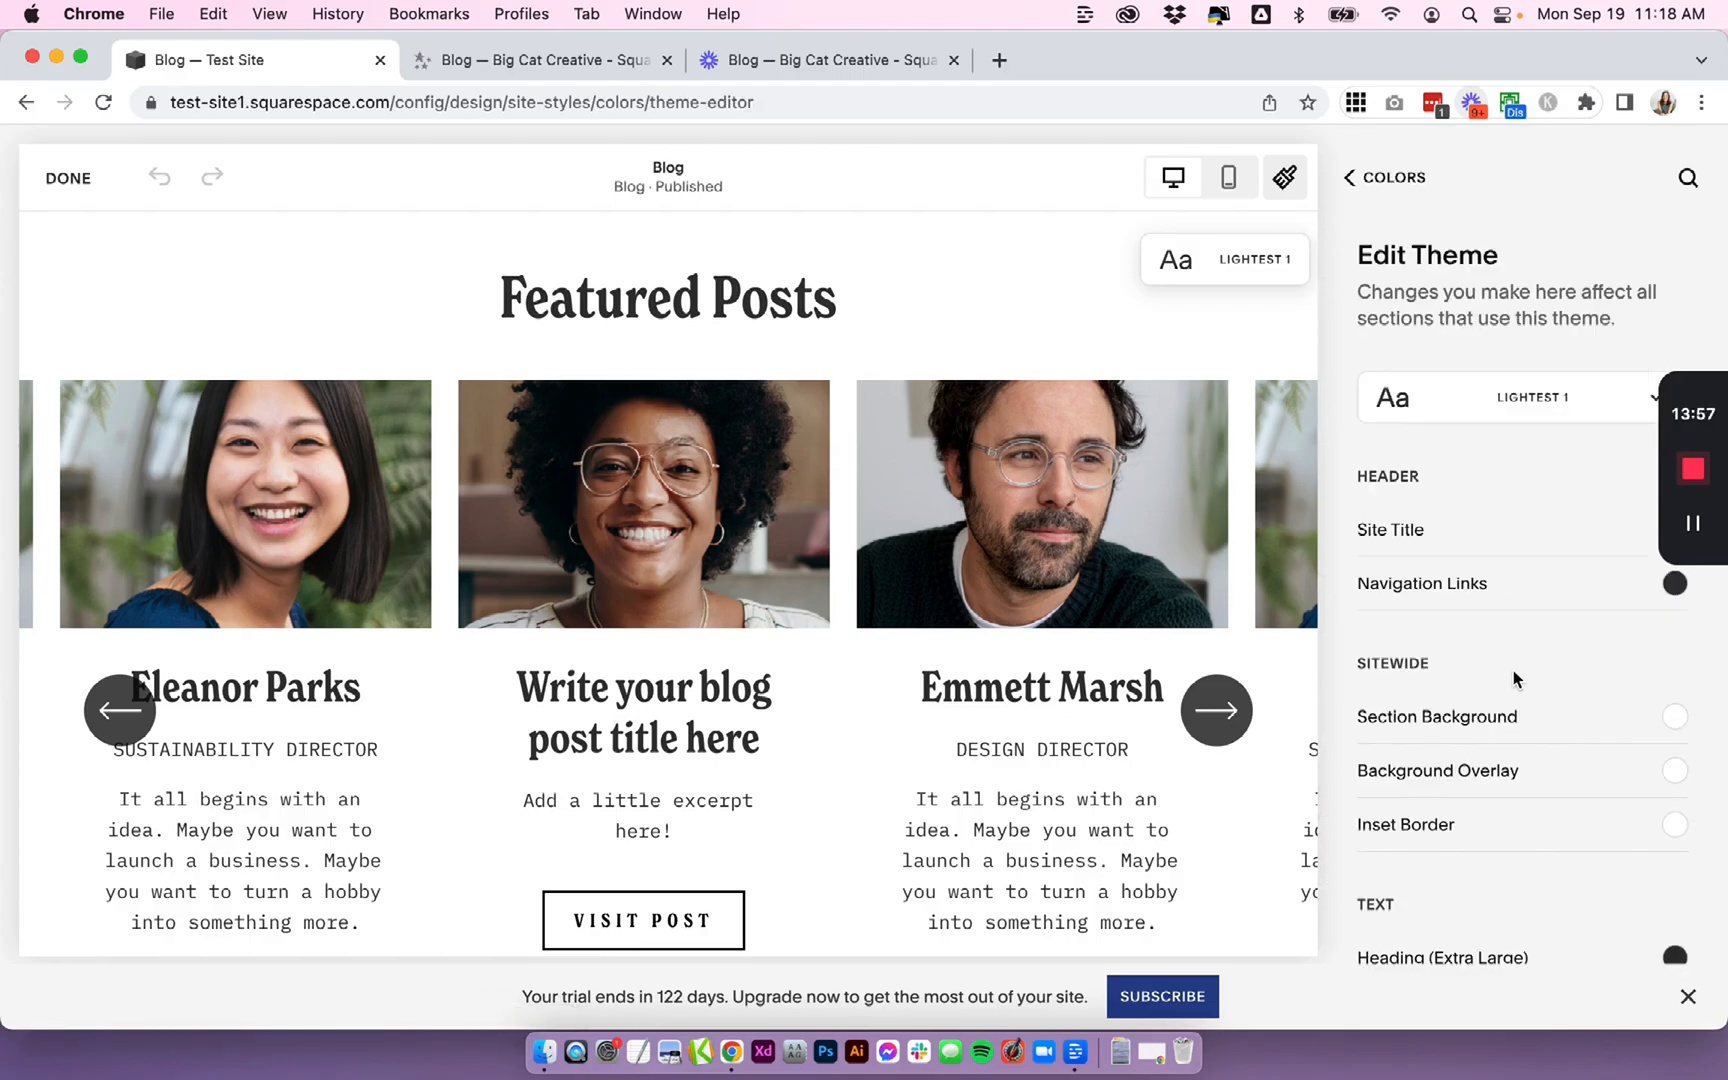
scroll(1512, 679, down, 10)
scroll(1516, 680, down, 15)
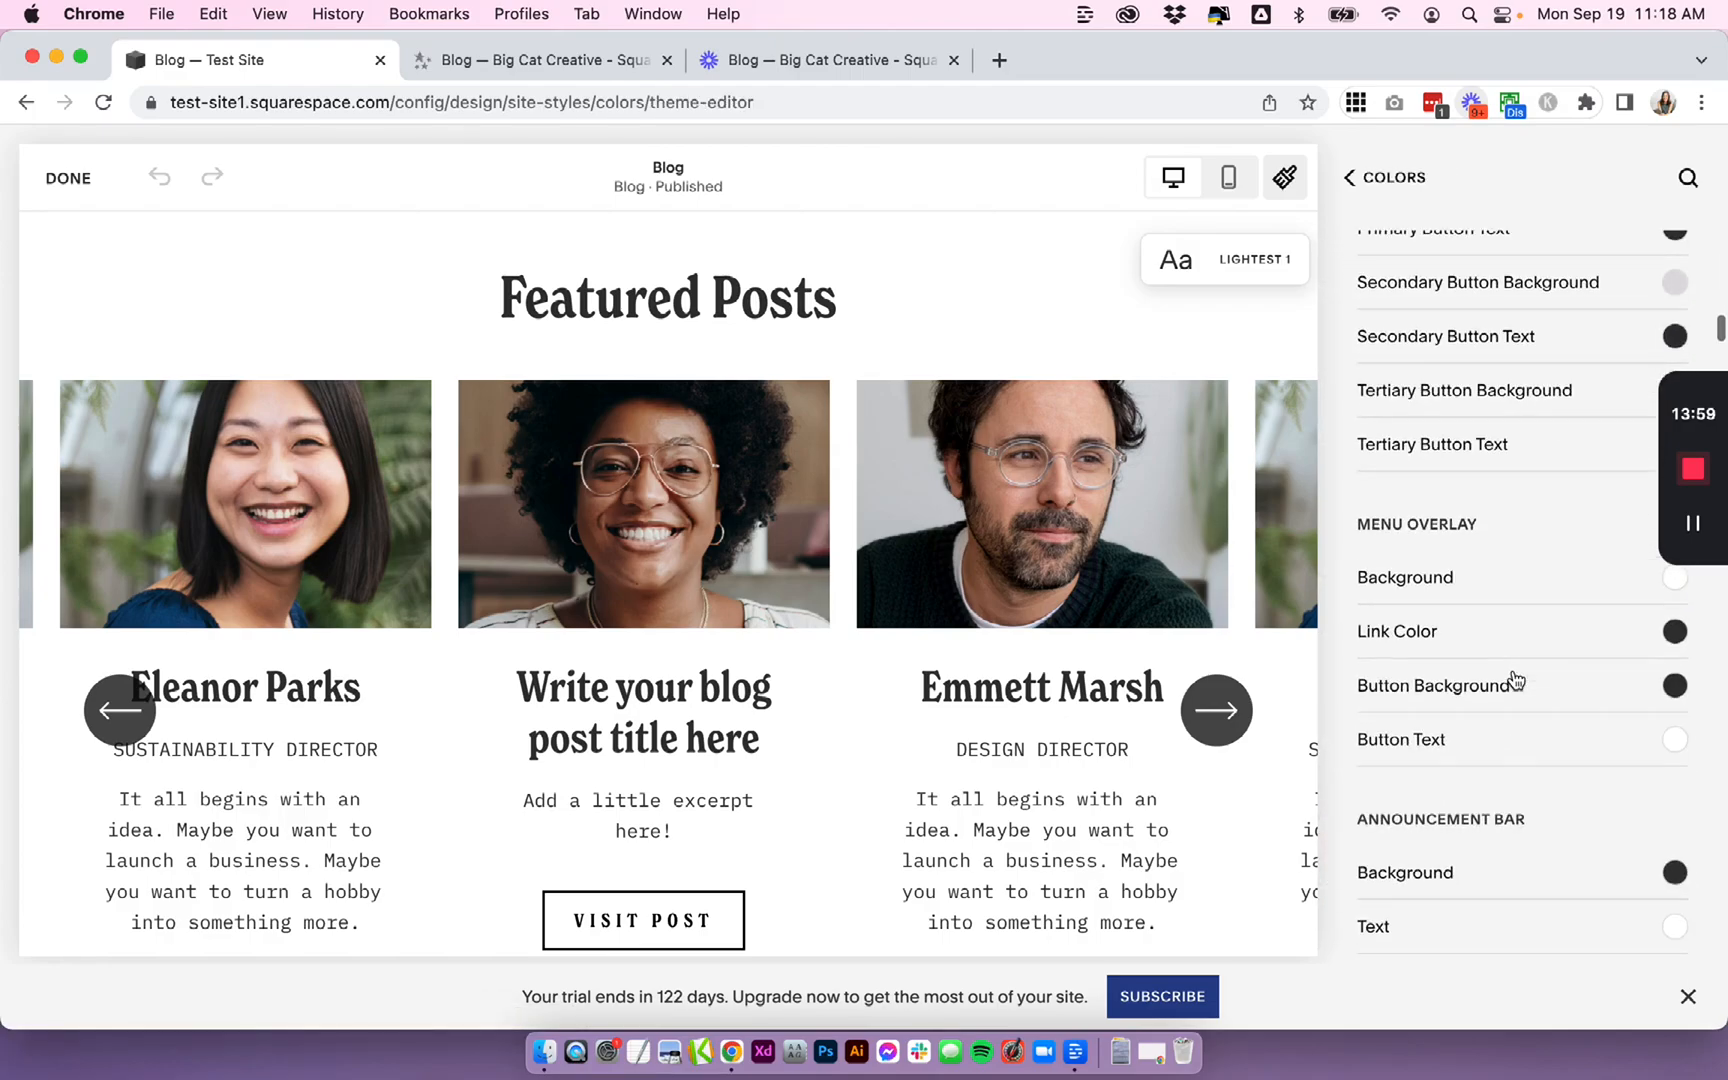
- Try setting the List Section: Carousel title colour to the peach palette swatch in the Lightest 1 theme
scroll(1516, 680, down, 8)
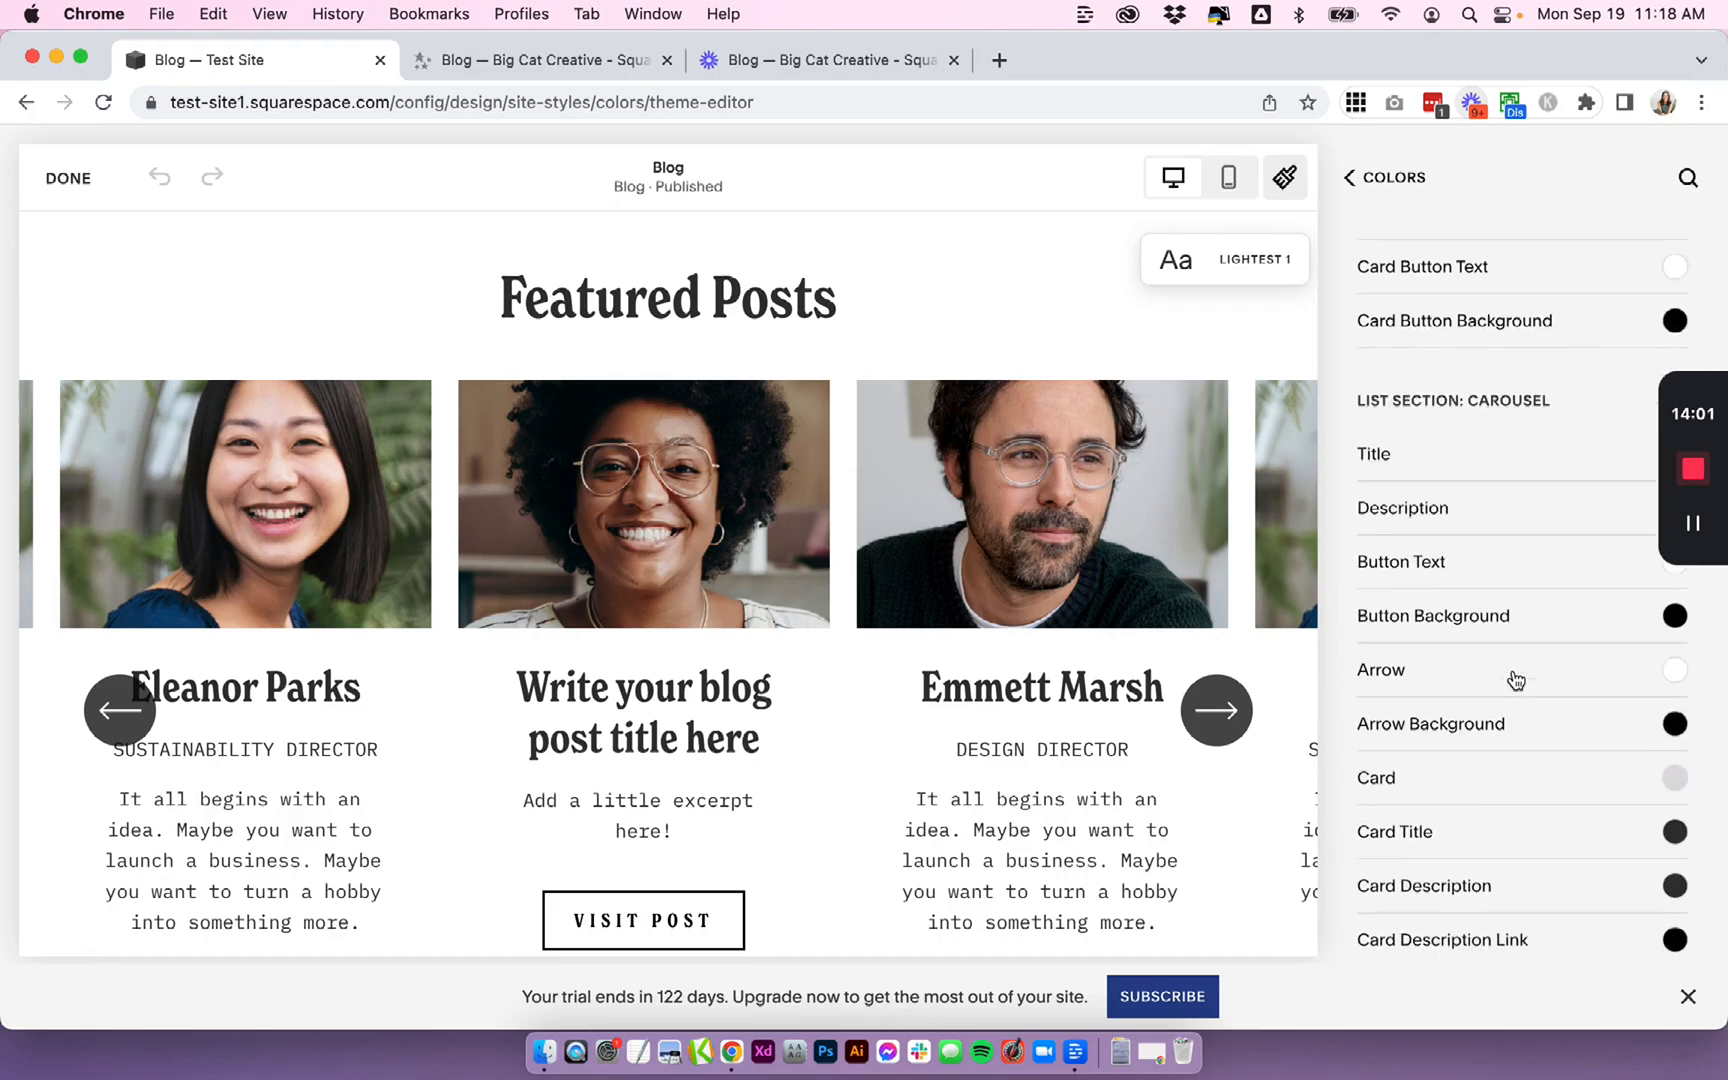
scroll(1516, 680, up, 2)
scroll(1512, 680, up, 4)
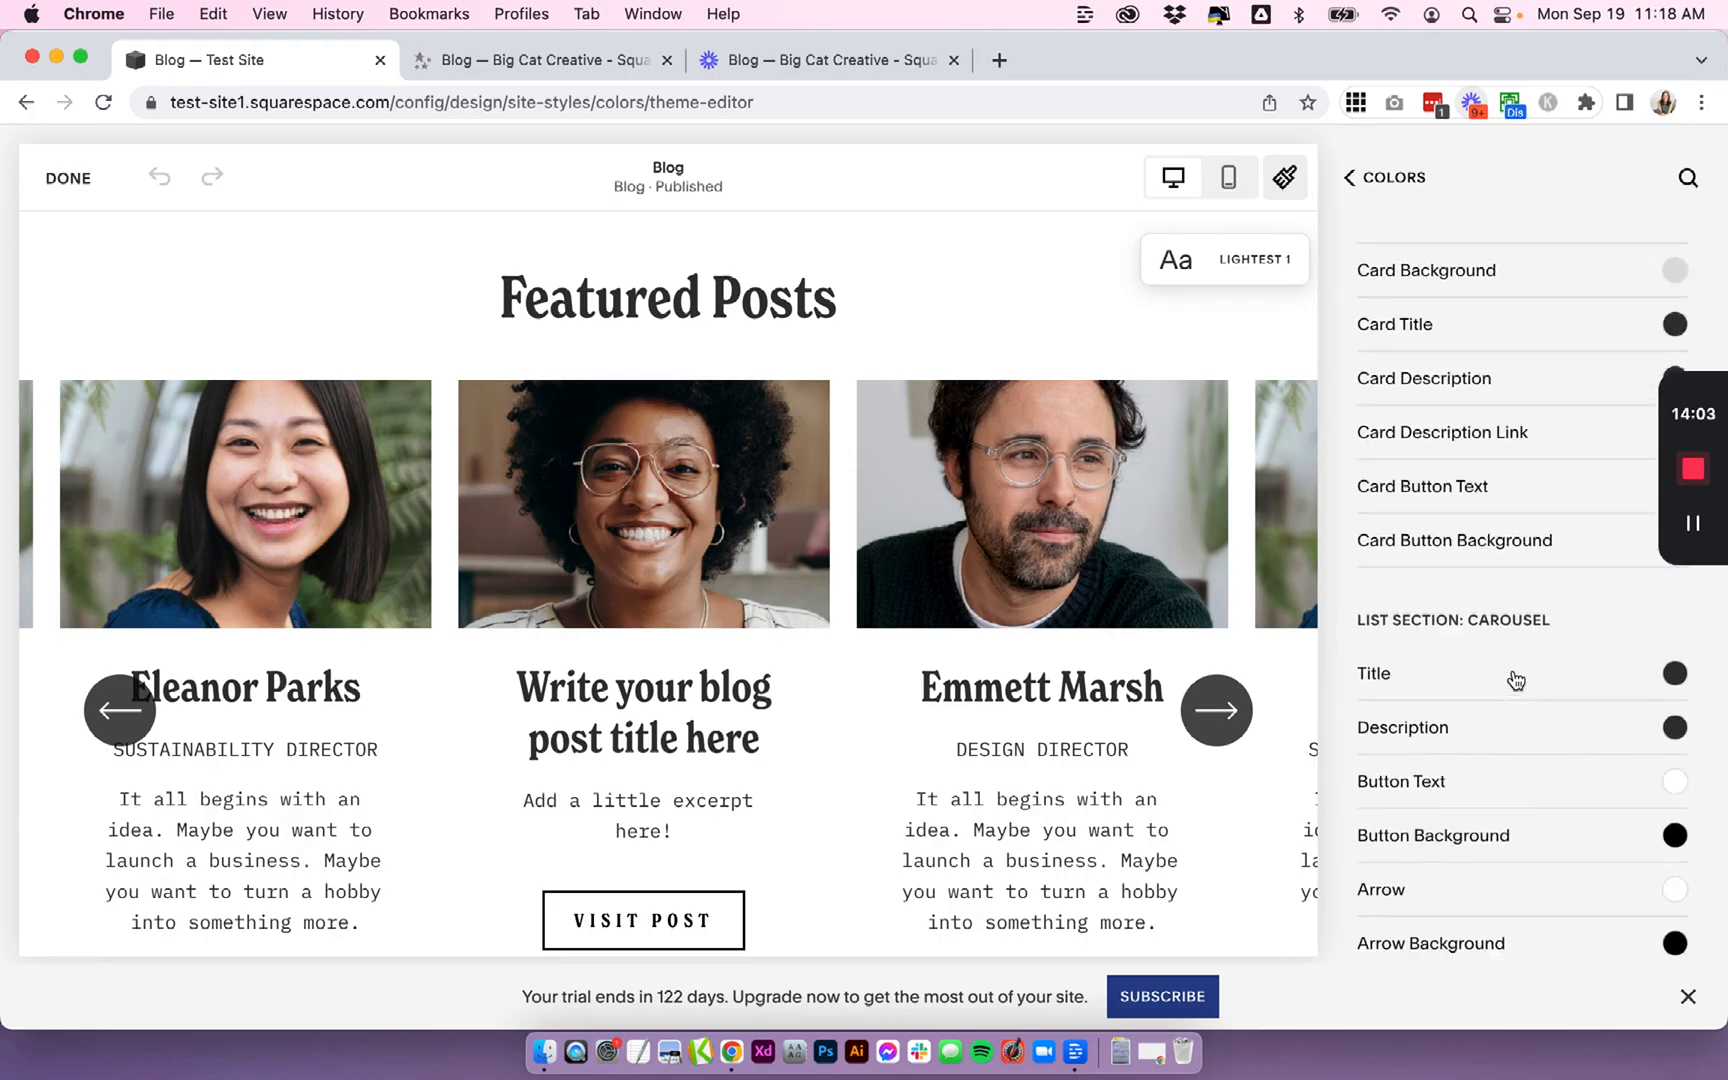
scroll(1508, 679, down, 4)
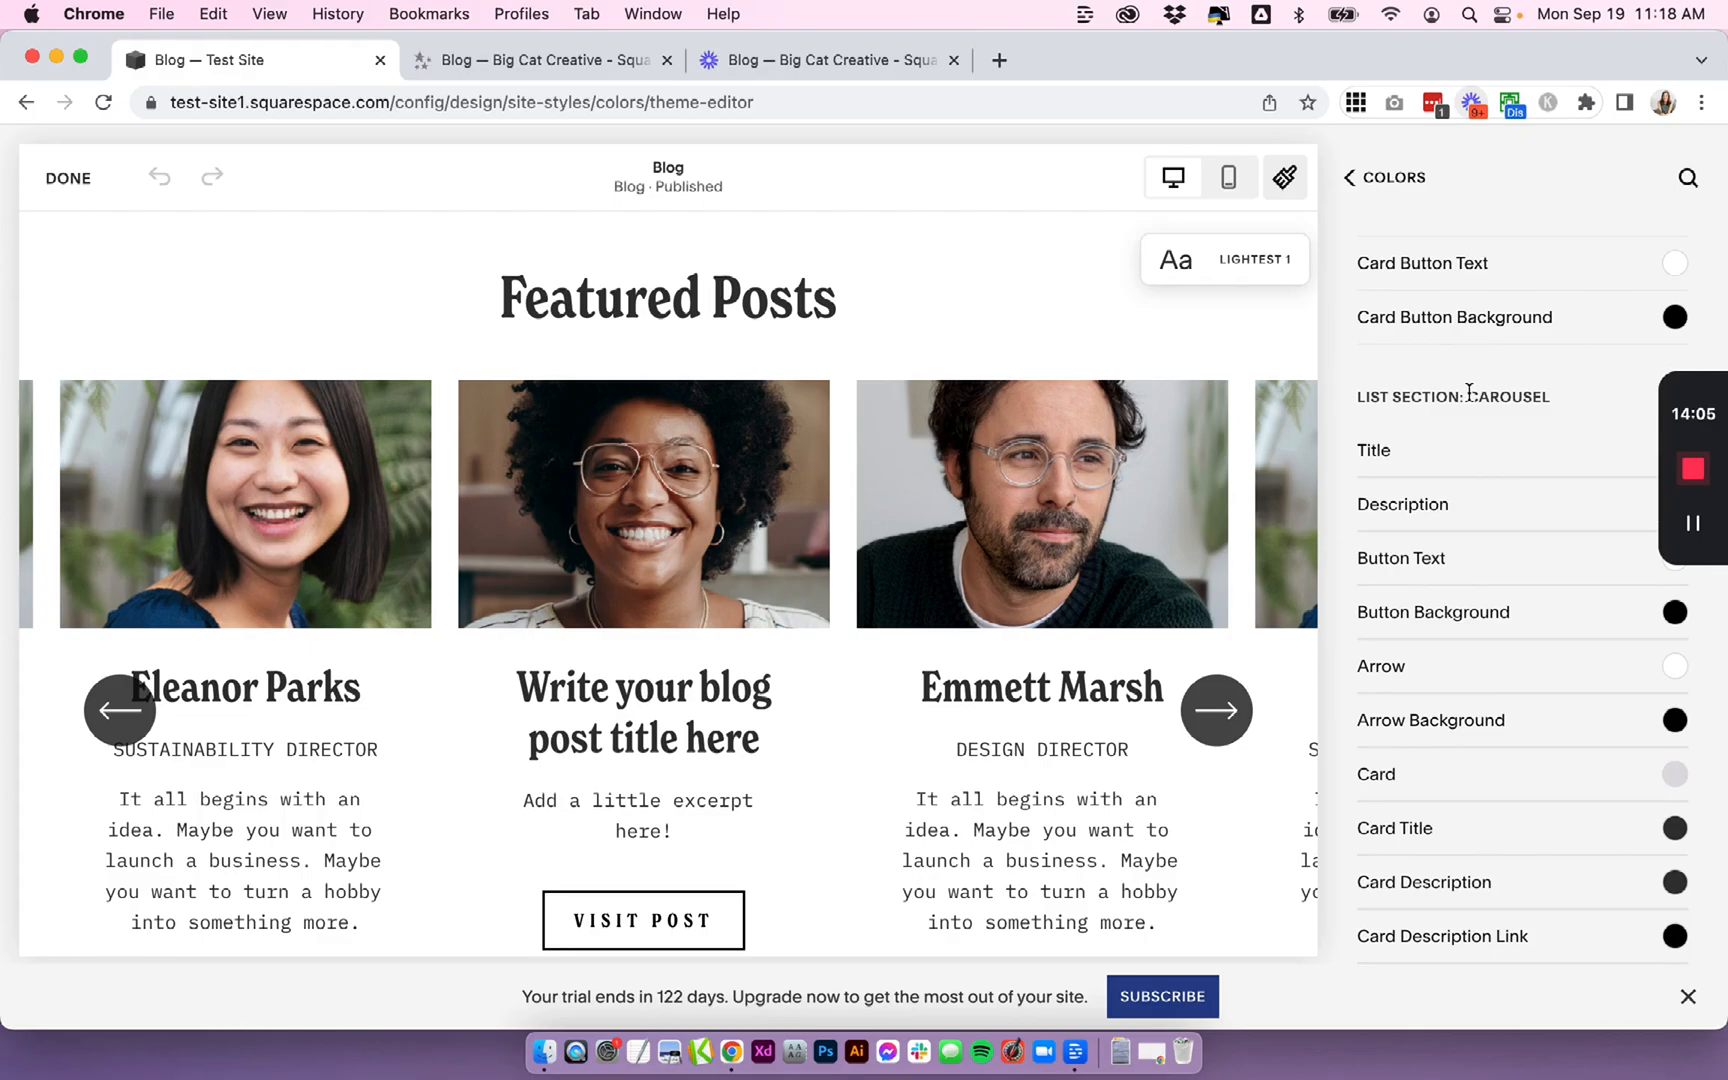
scroll(1470, 390, up, 3)
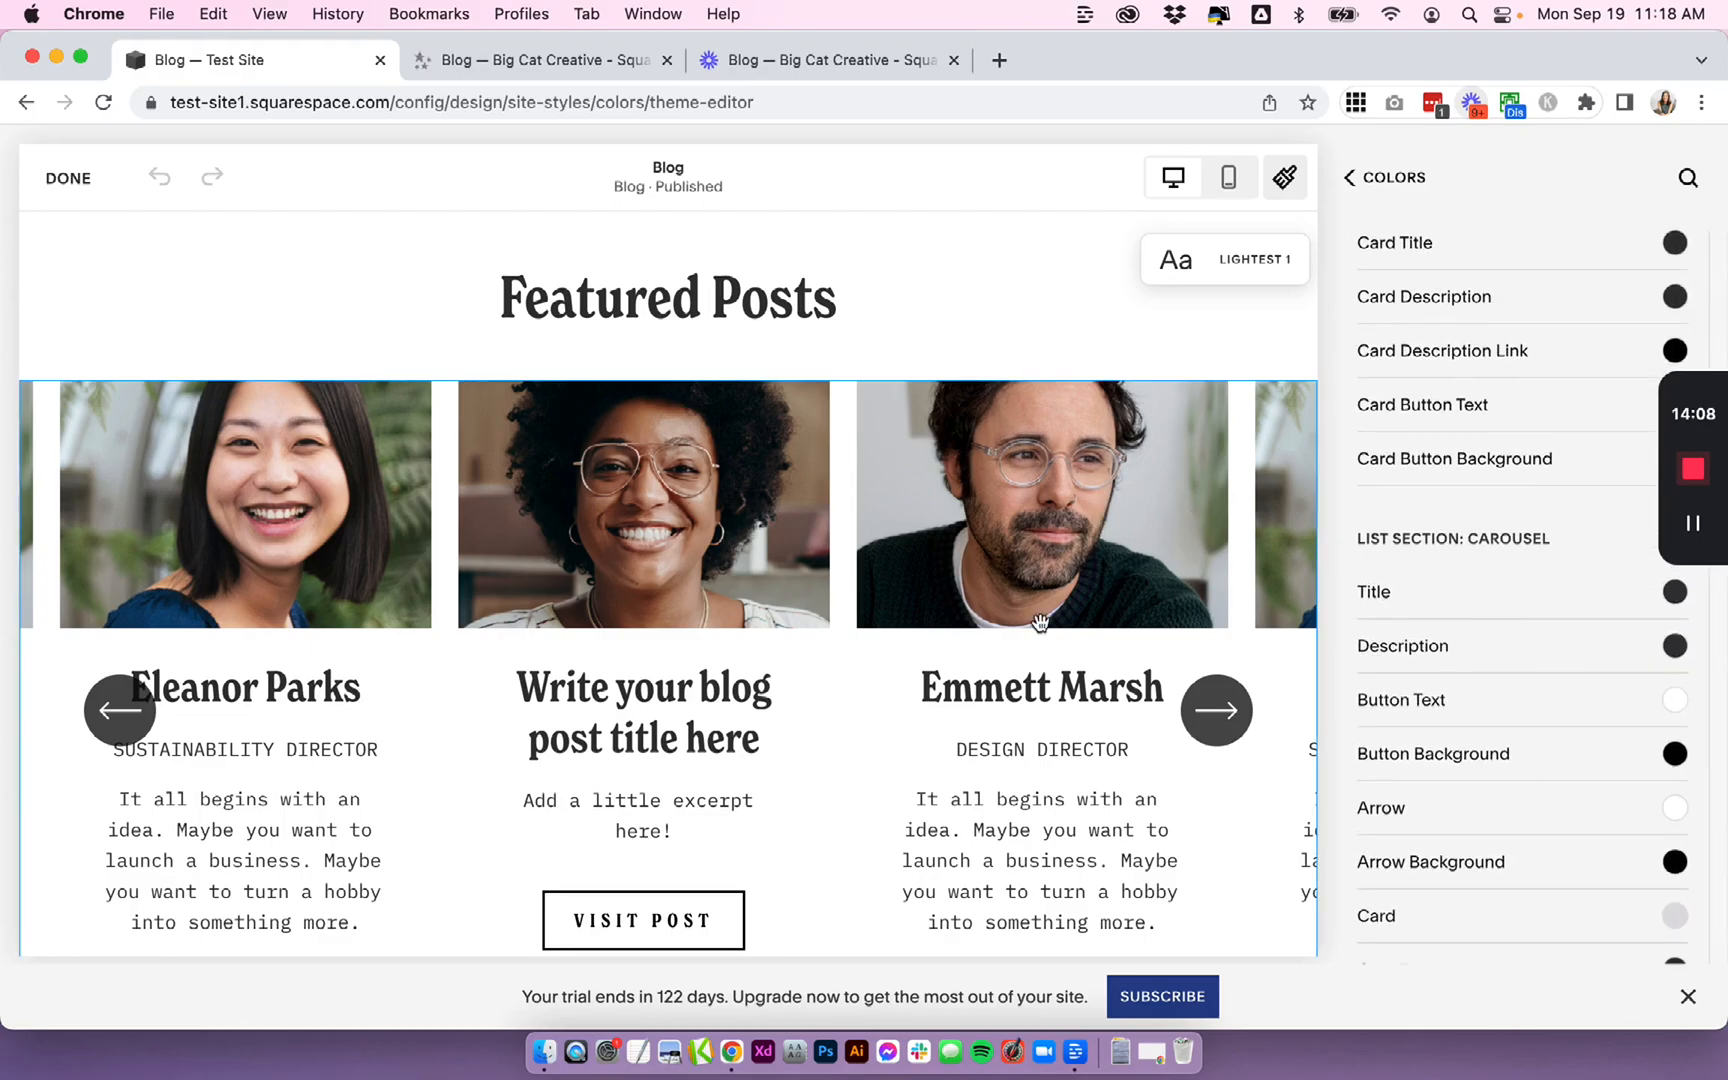
scroll(1138, 670, up, 2)
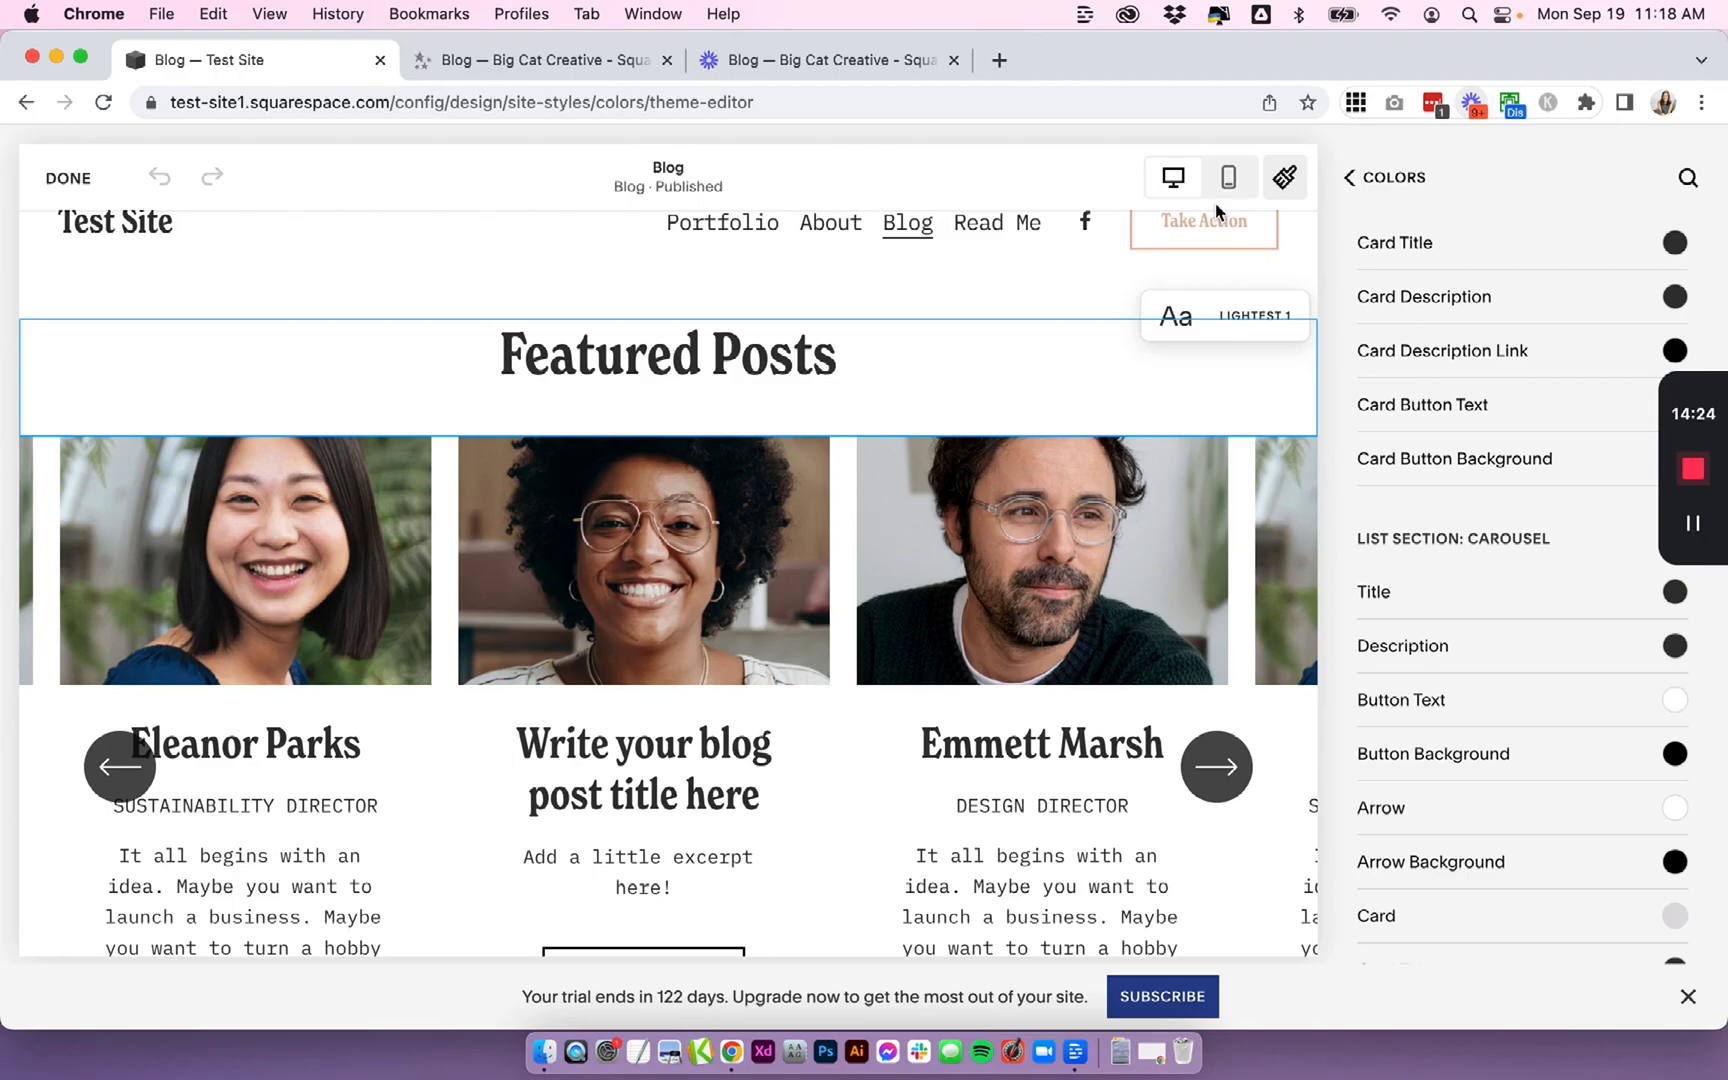
click(1676, 594)
click(1604, 545)
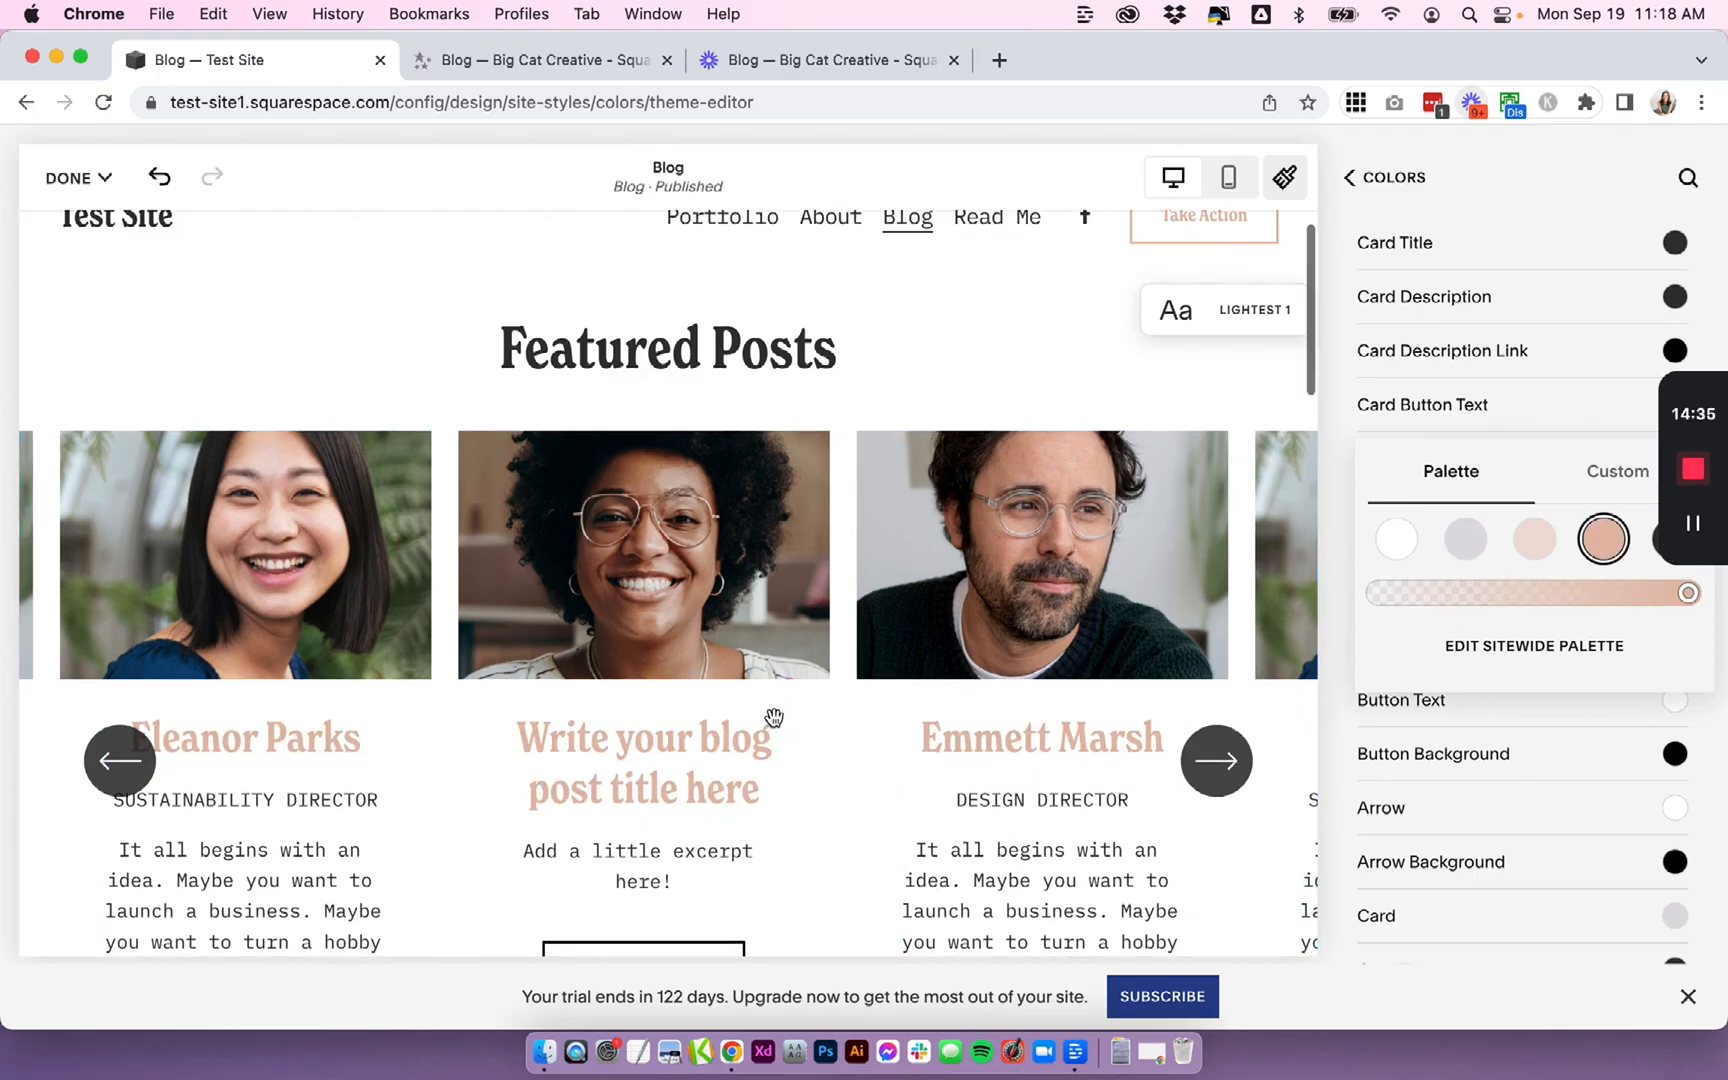
scroll(773, 718, down, 1)
click(1655, 543)
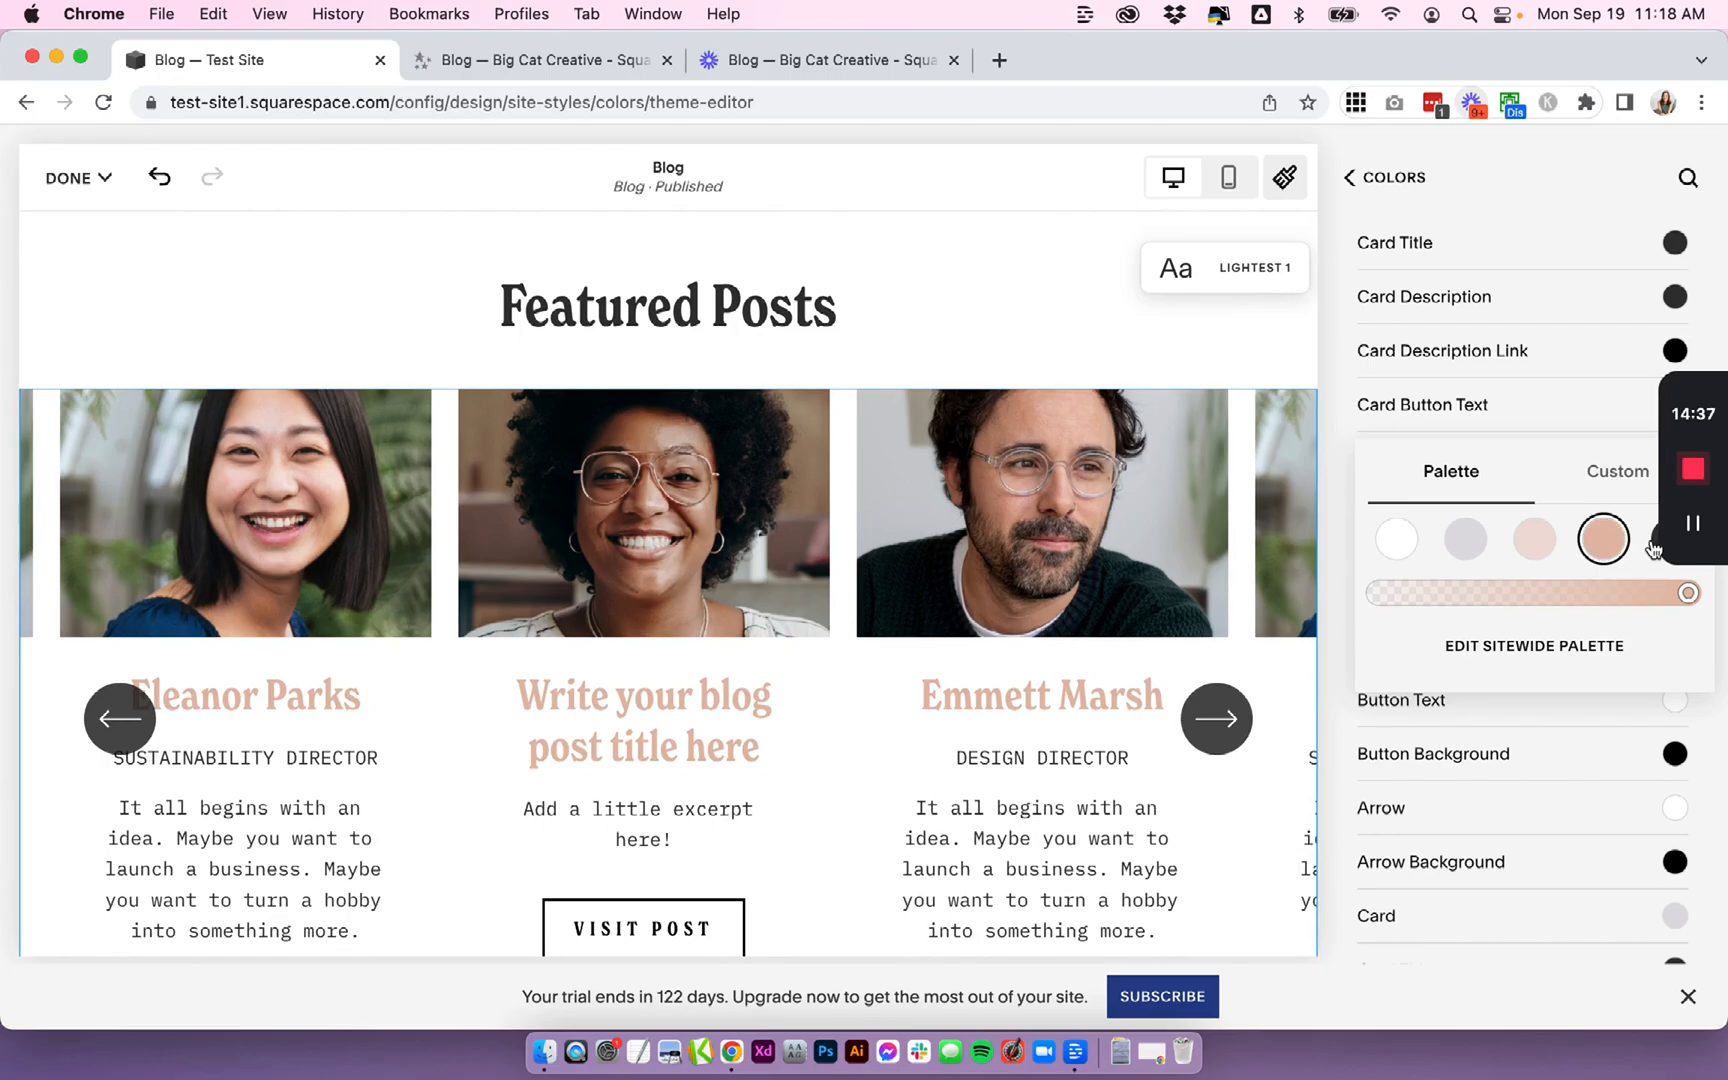
click(1716, 757)
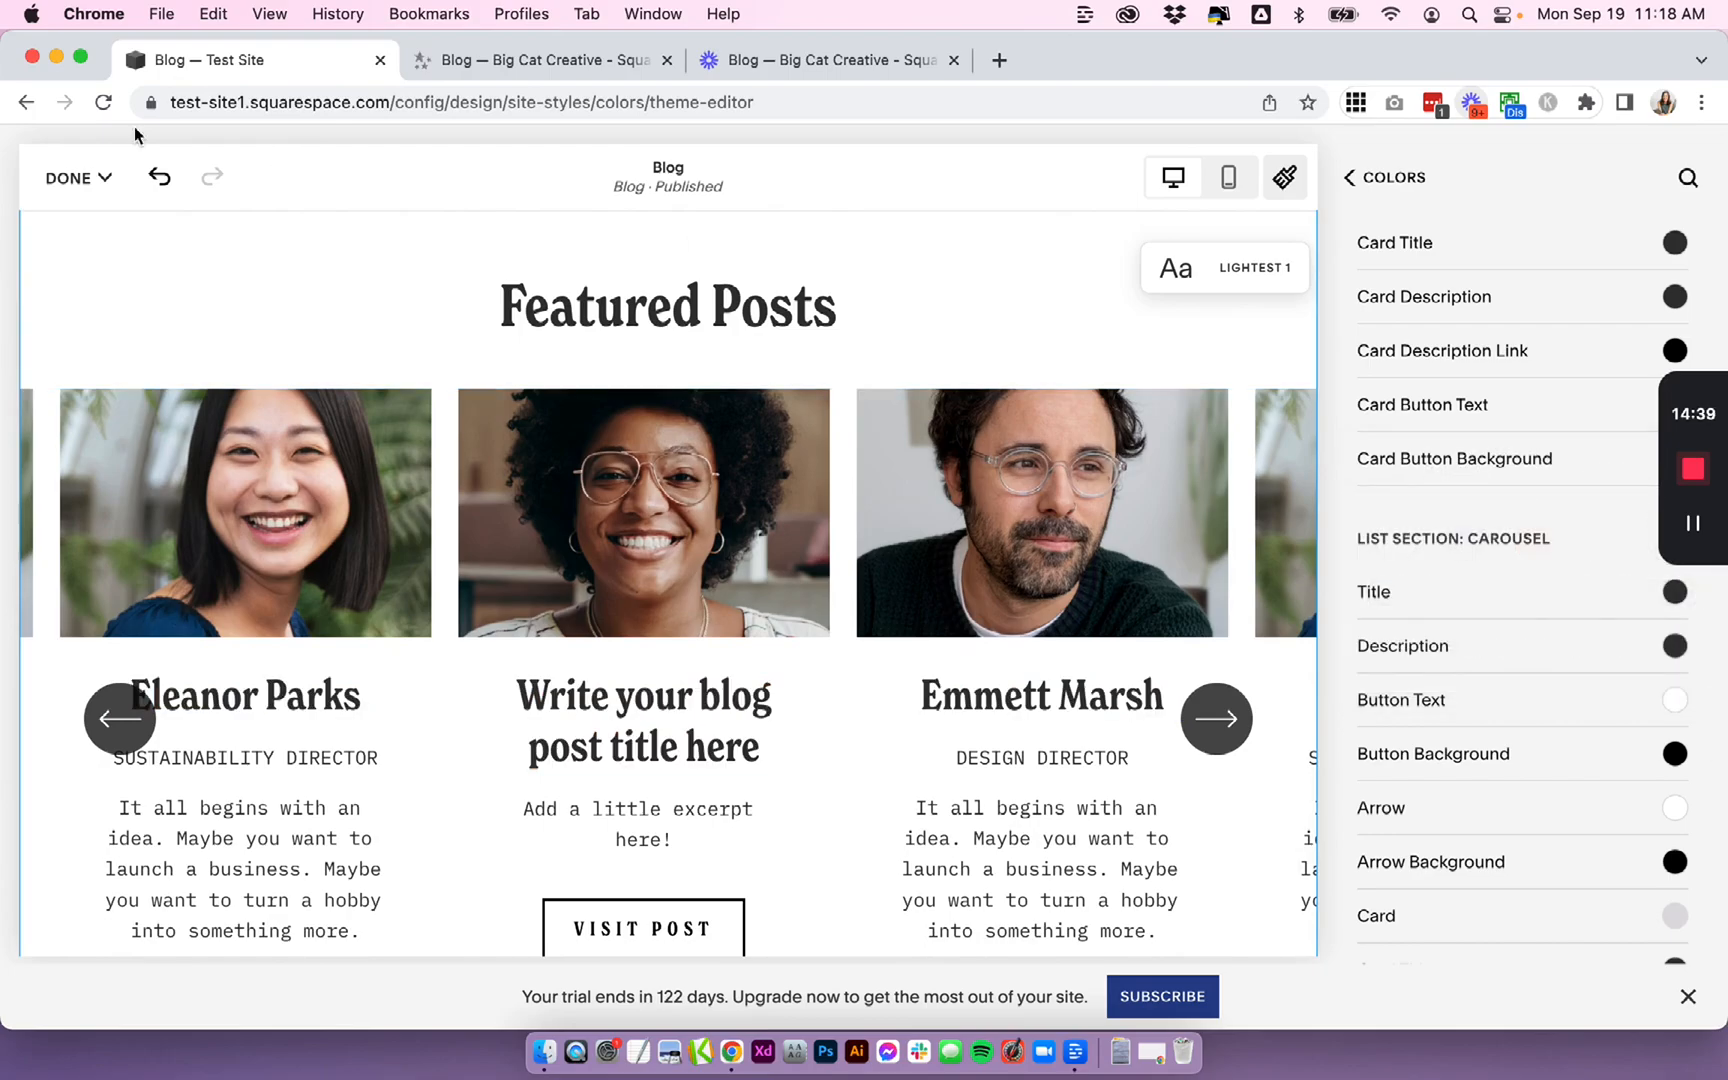
- Exit the page editor and discard the unsaved colour changes
click(78, 177)
click(101, 292)
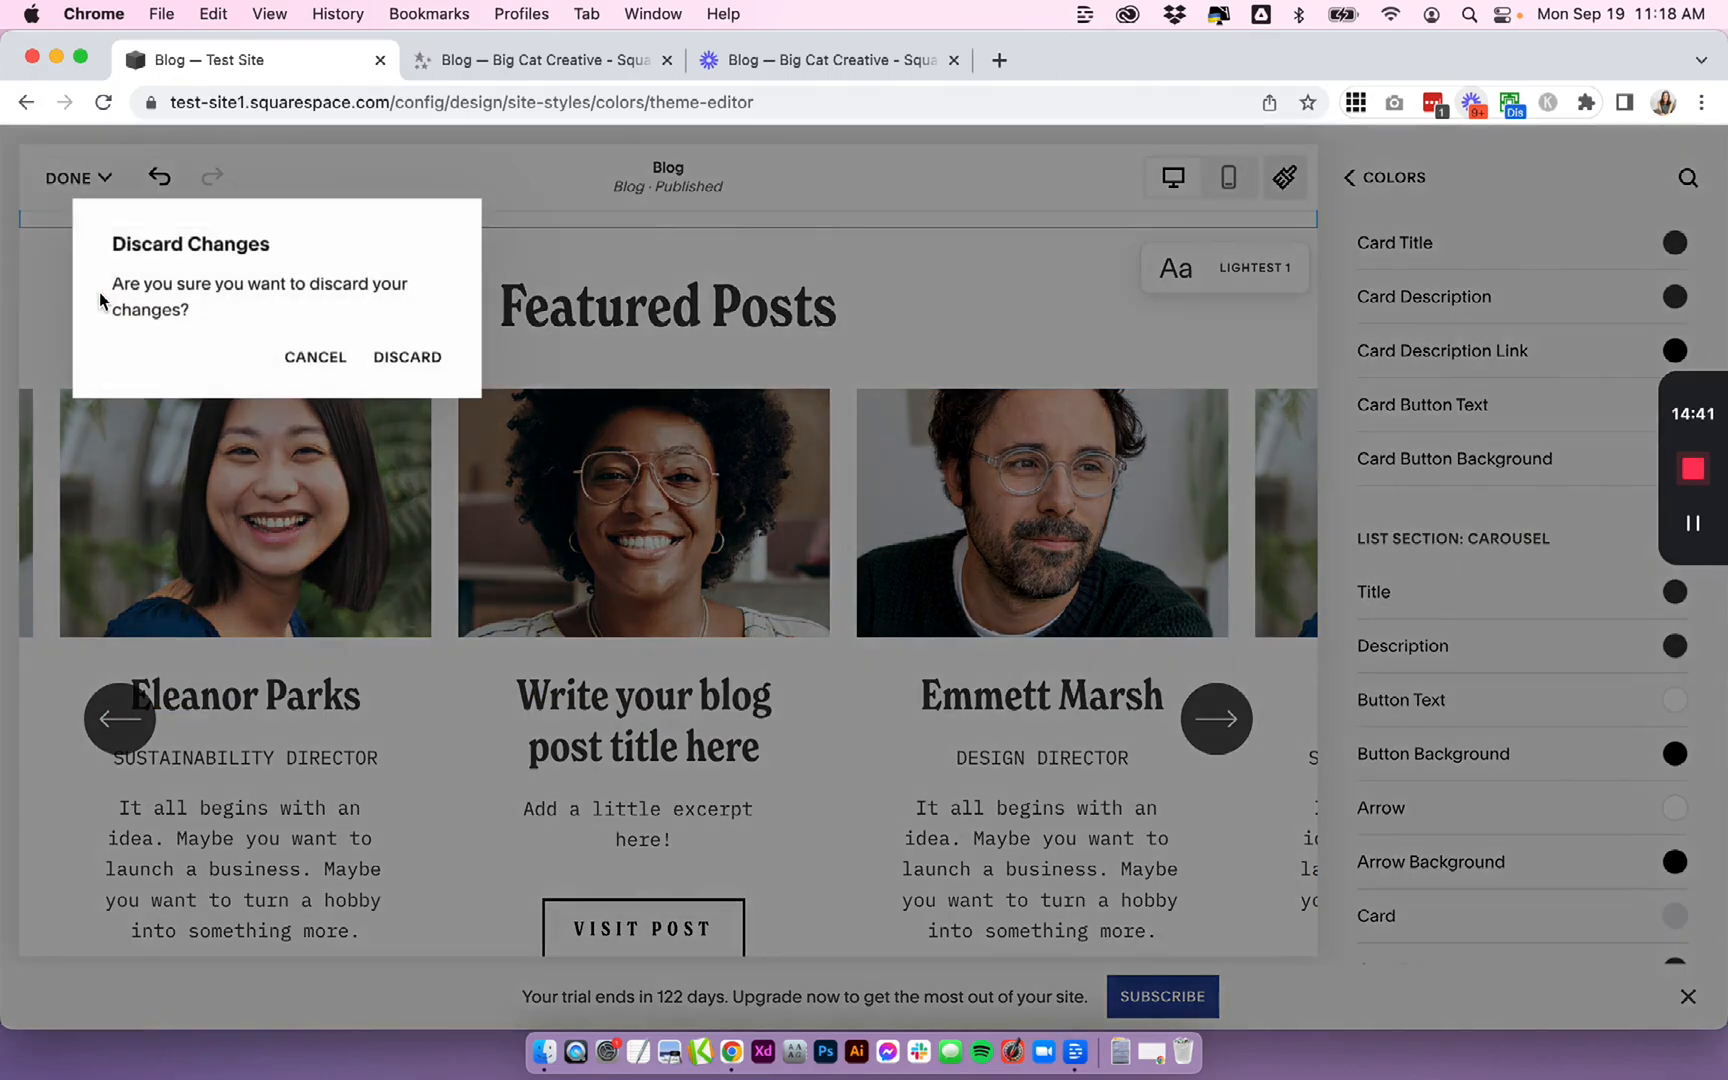
click(420, 366)
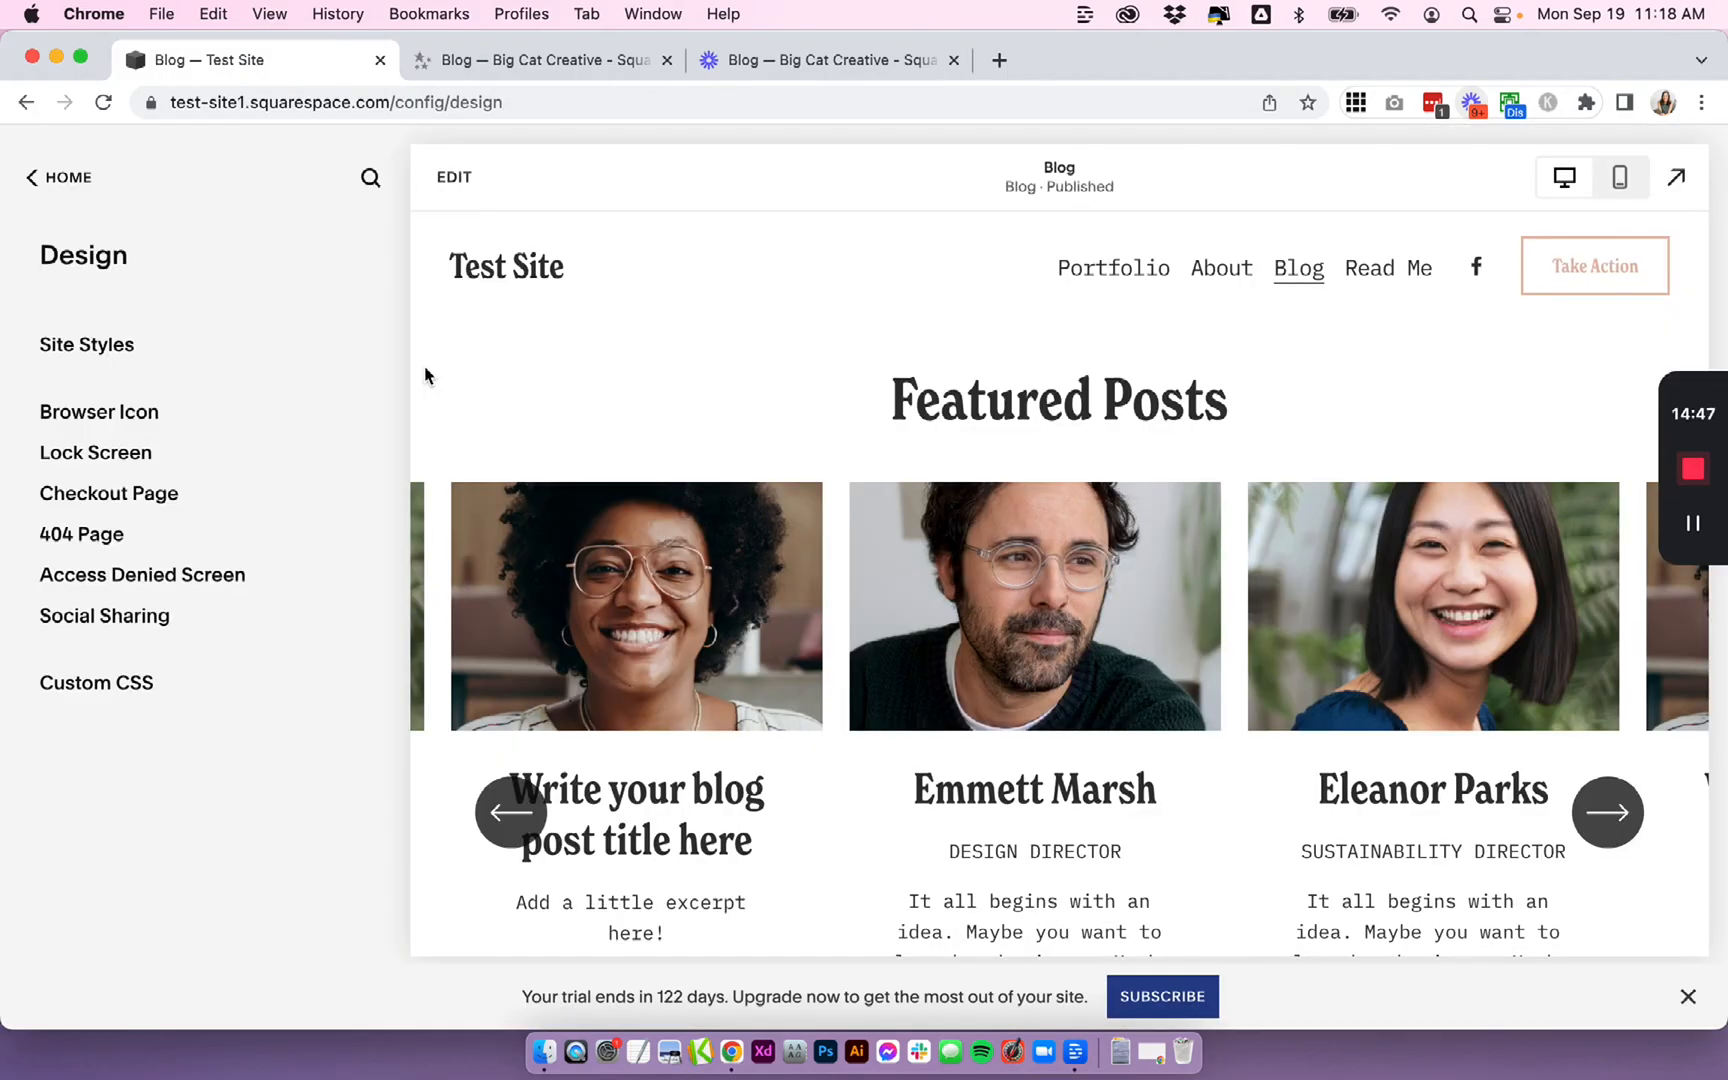
- Open the Analytics area and review the Site Content report
click(60, 180)
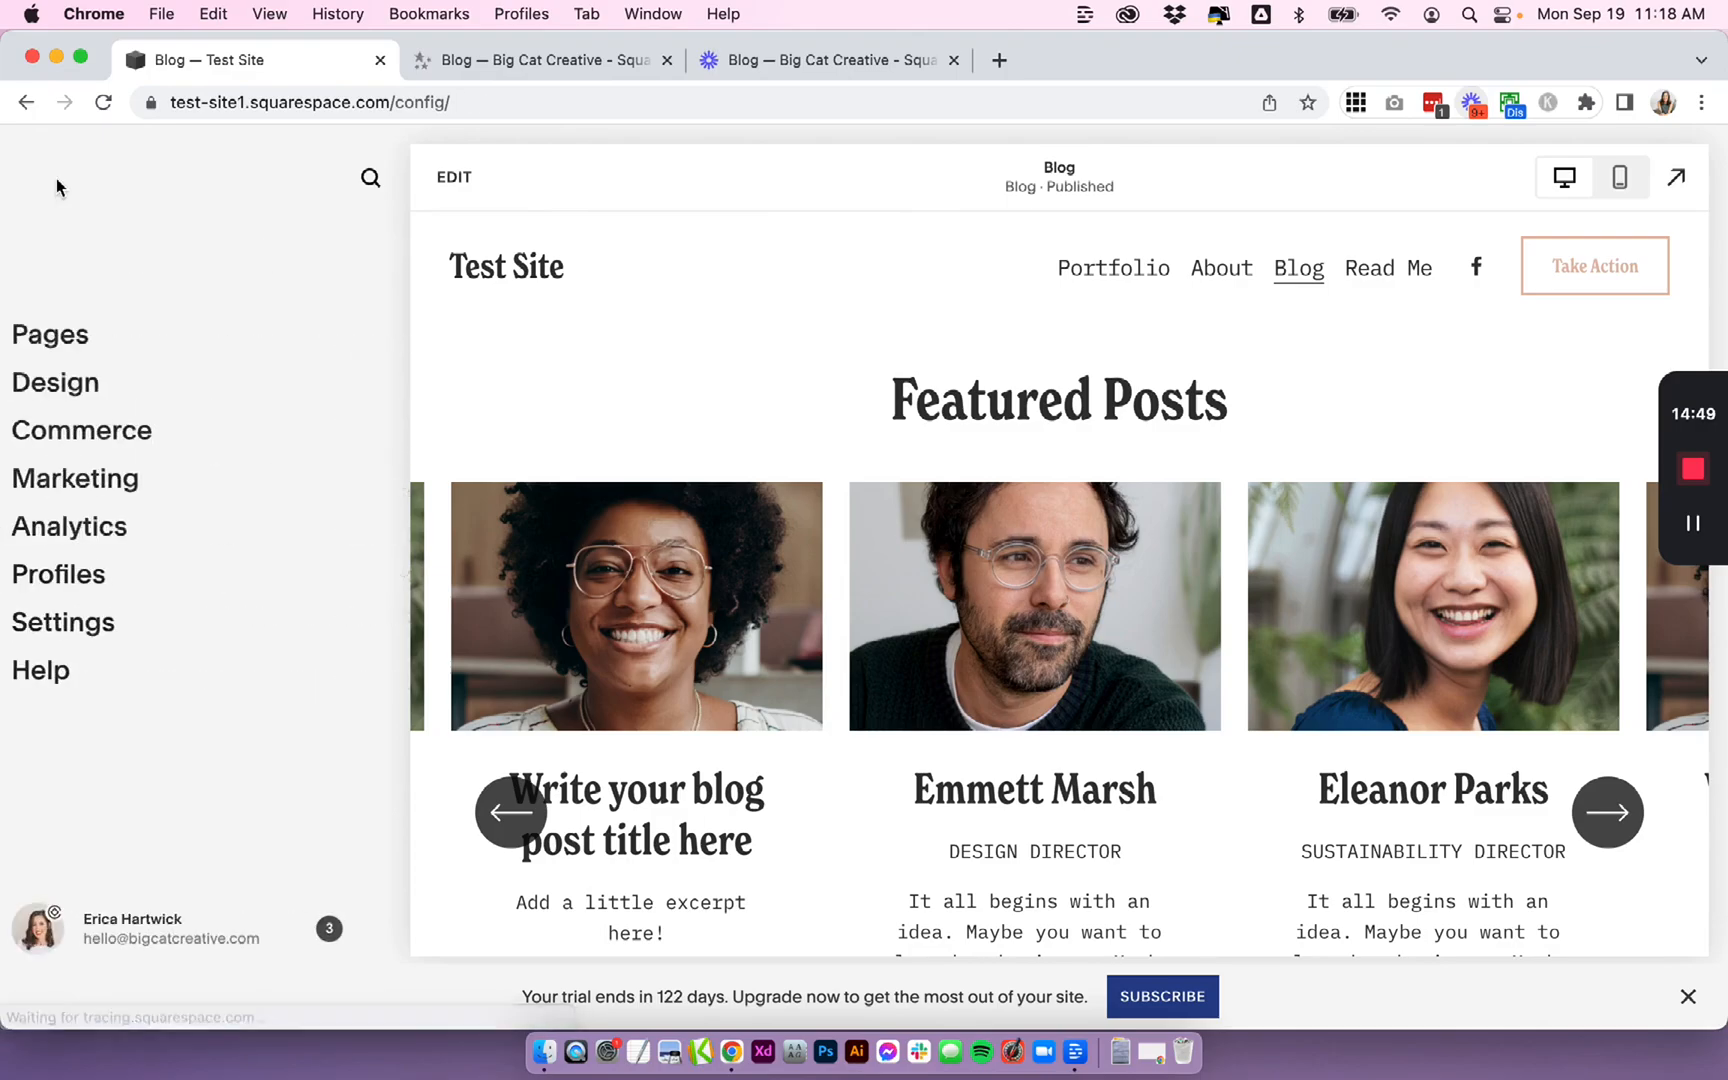
click(106, 536)
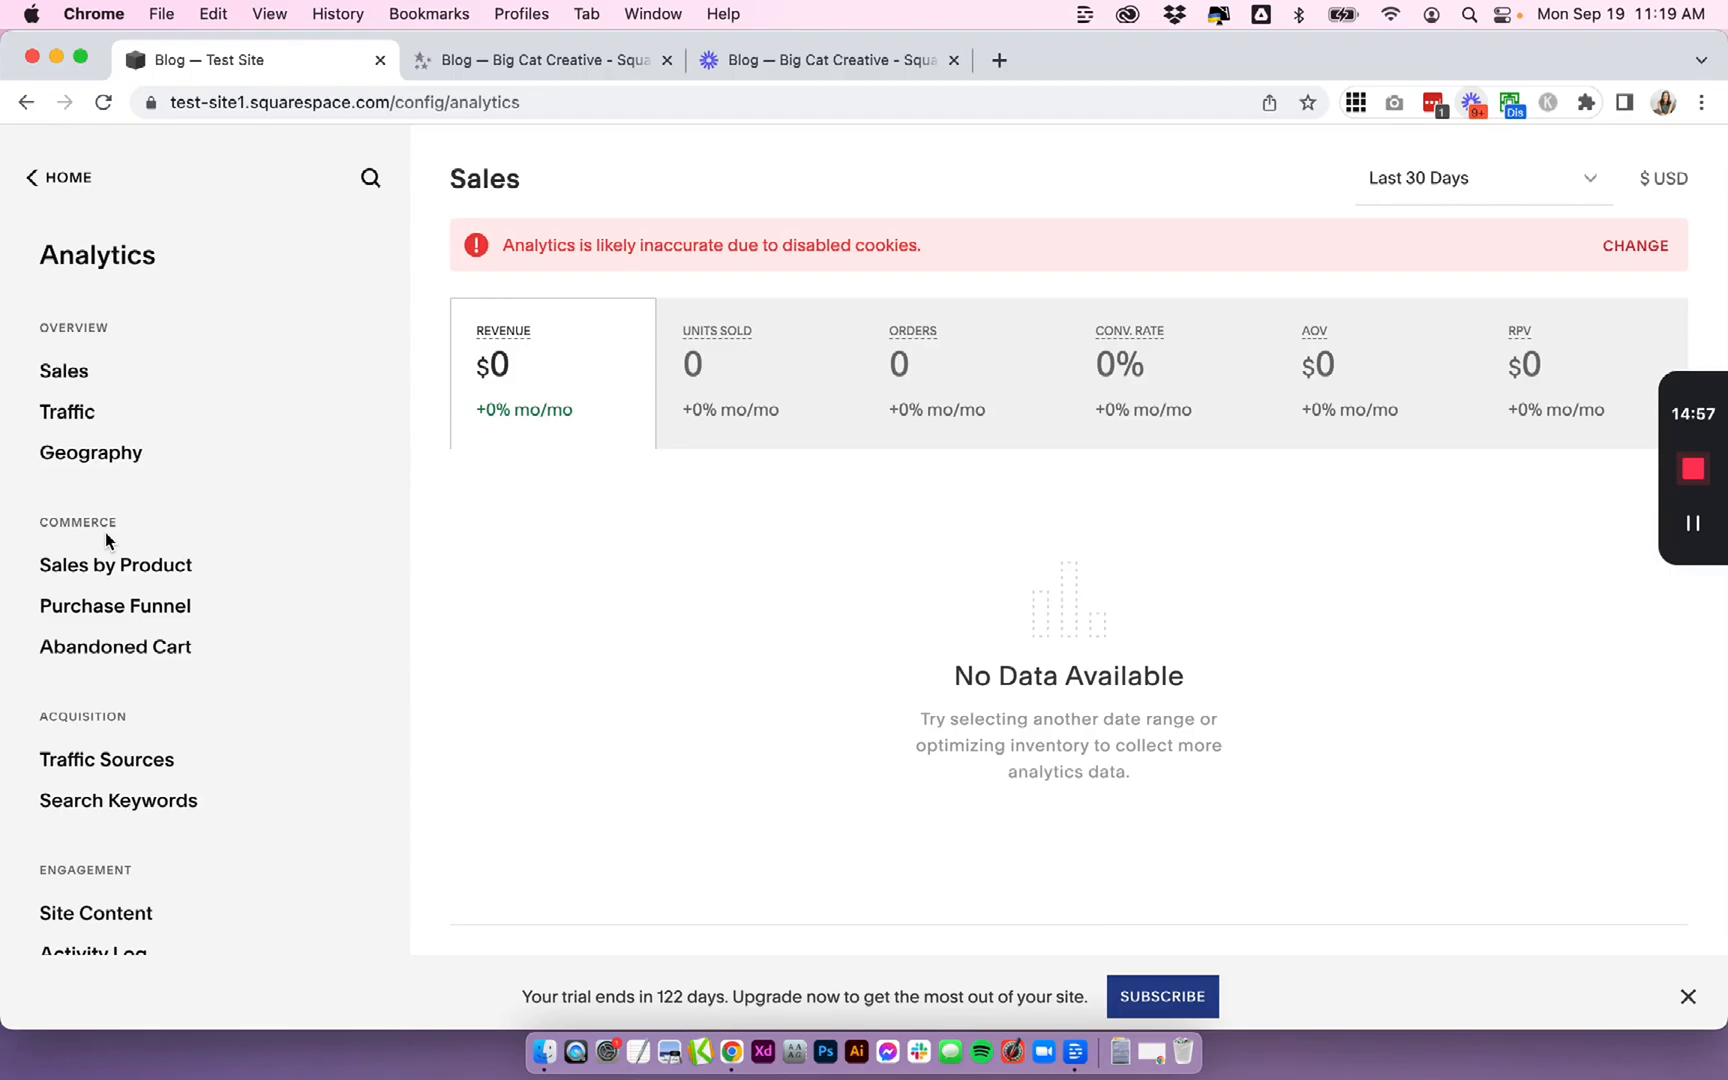
scroll(105, 532, down, 3)
scroll(105, 536, up, 3)
scroll(105, 532, down, 3)
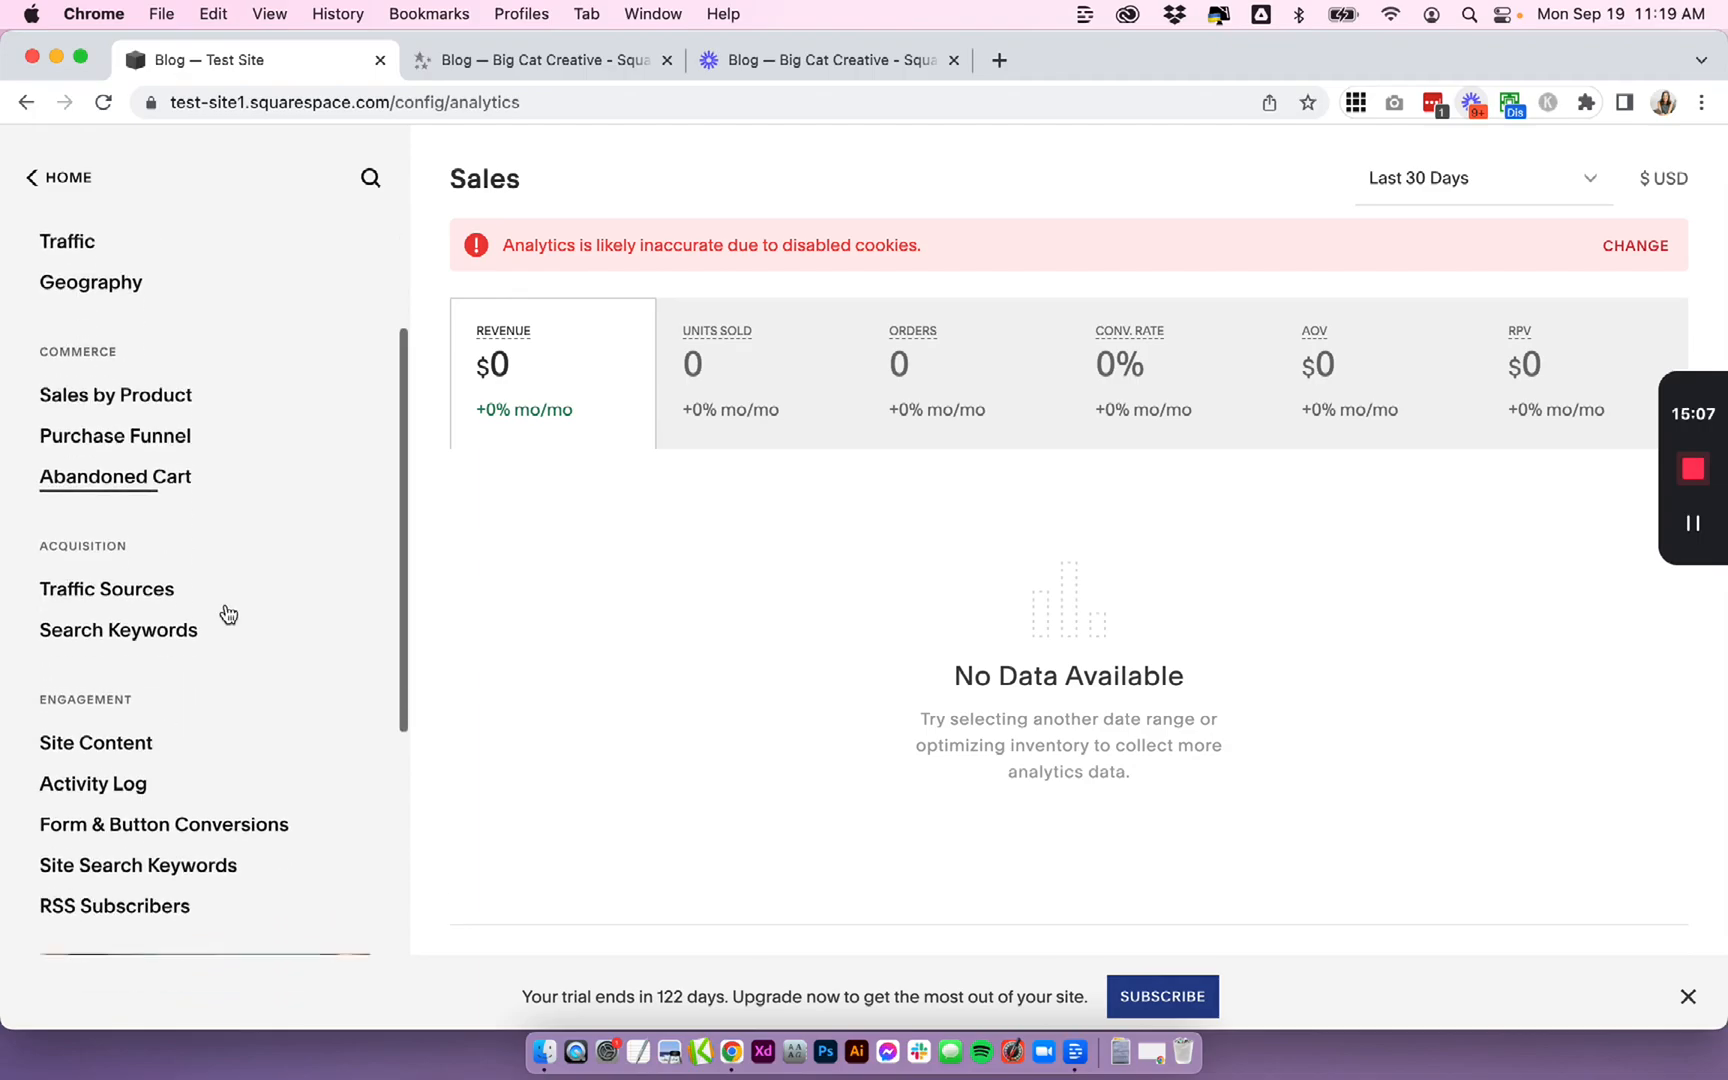
scroll(226, 613, down, 1)
click(110, 684)
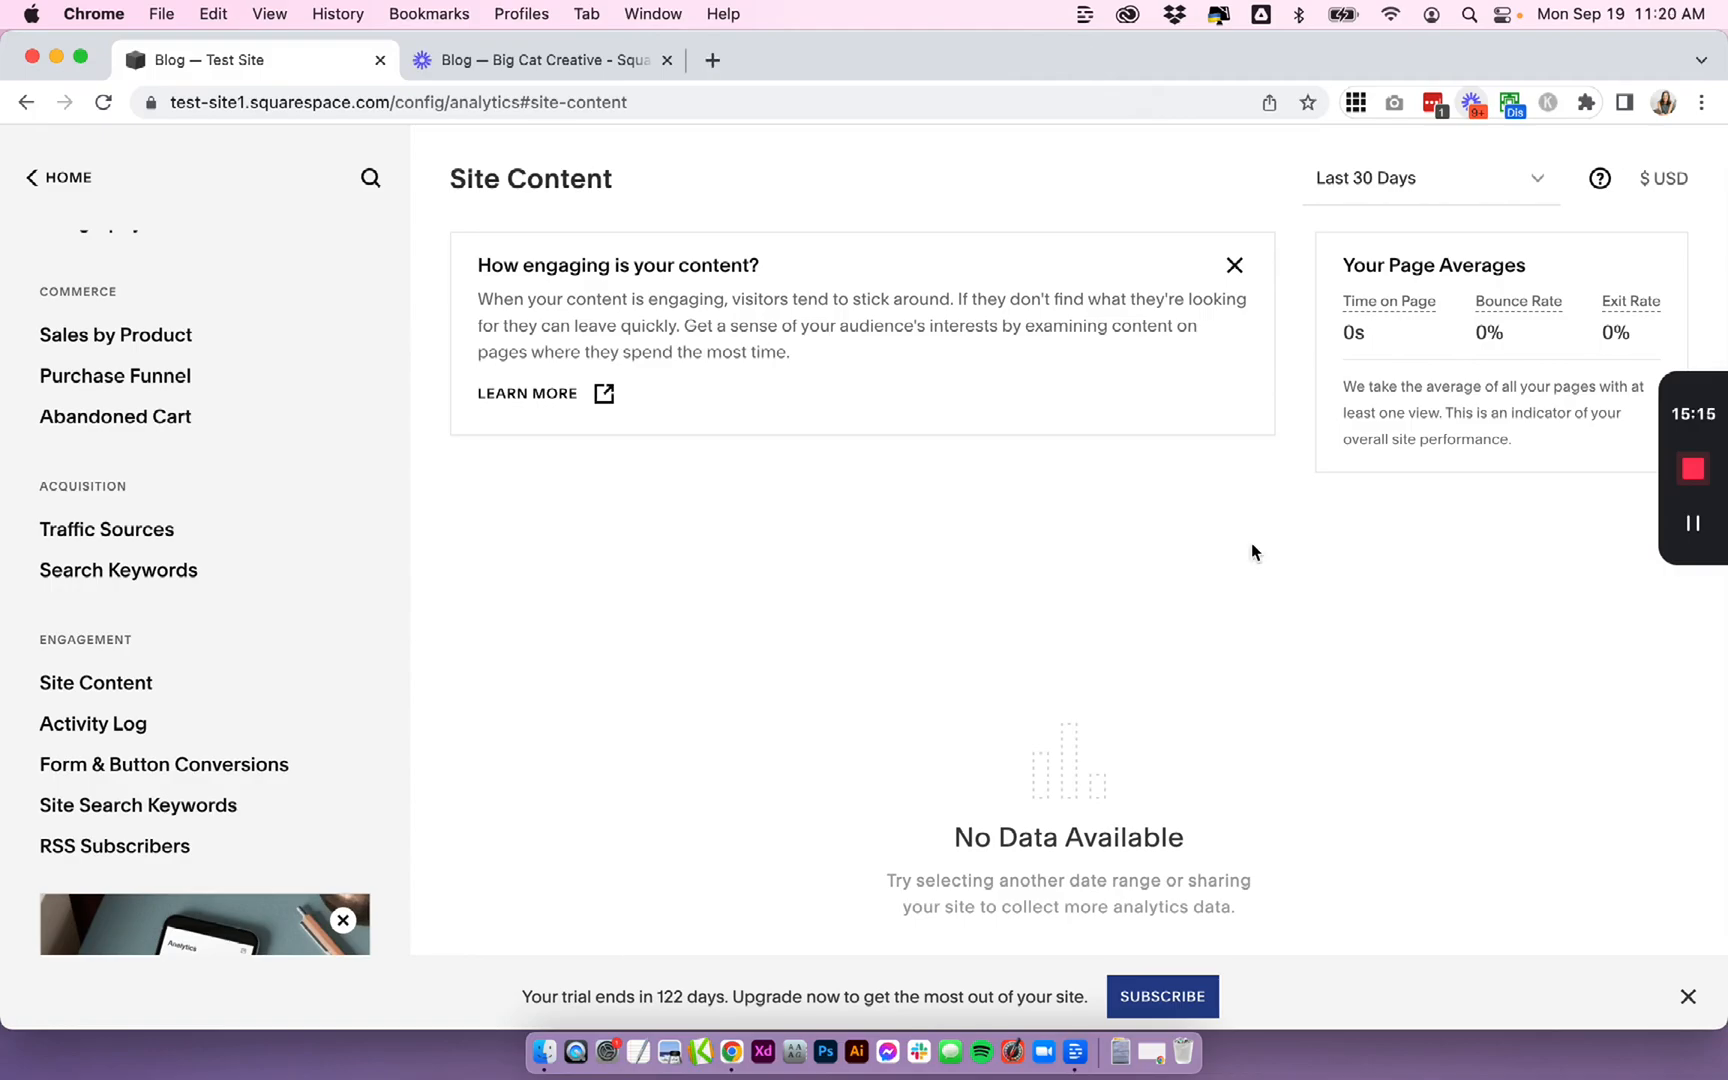
scroll(1114, 563, down, 3)
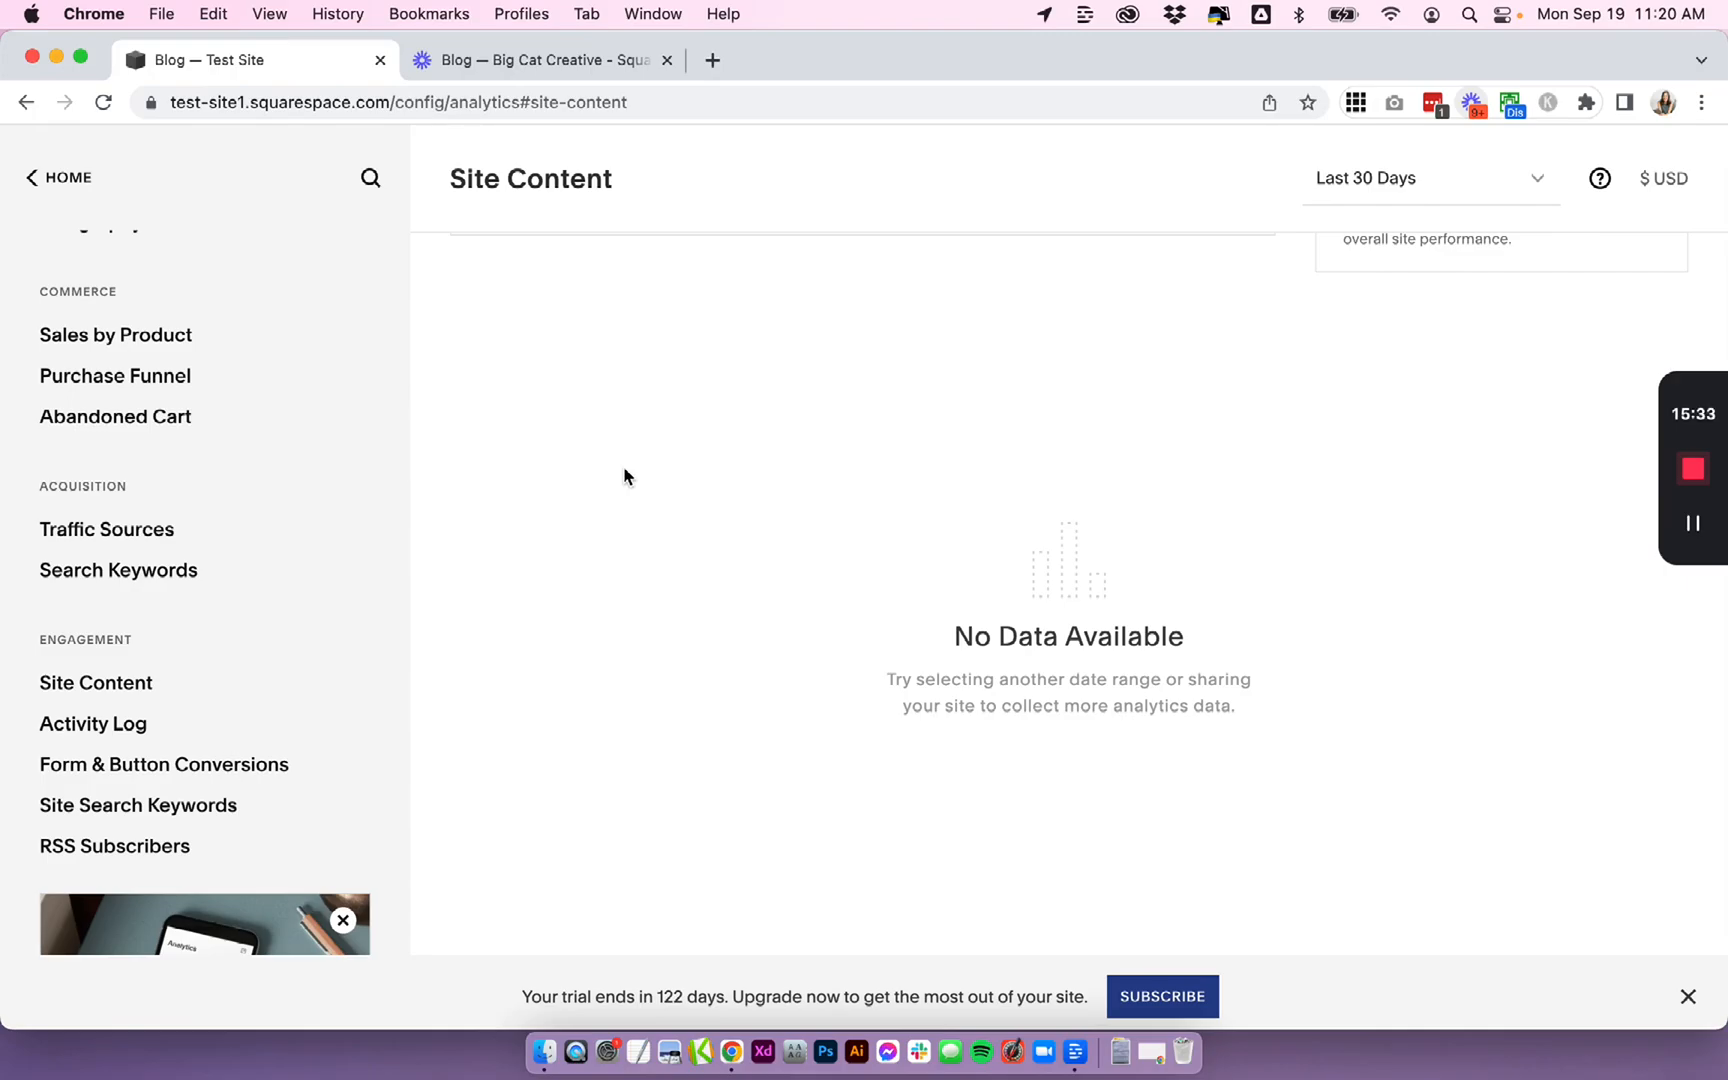
scroll(622, 466, up, 3)
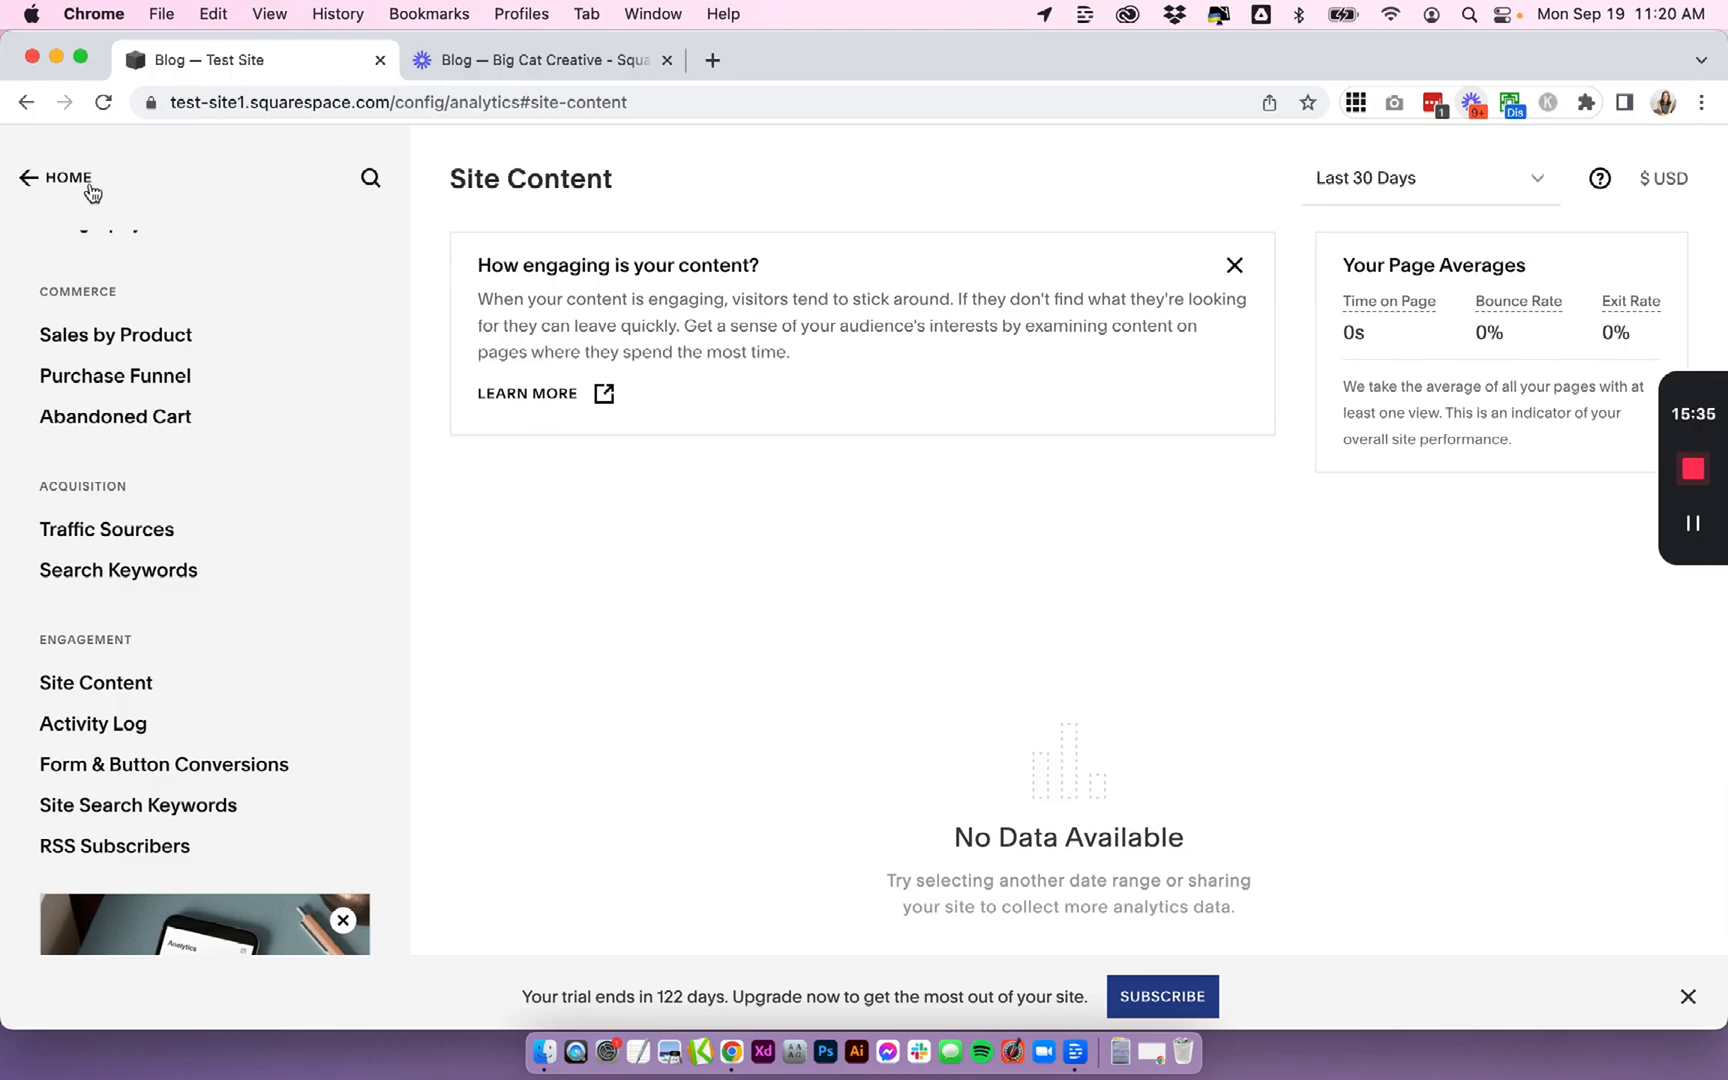
- Return to the home menu and advance the Featured Posts carousel in the site preview
click(68, 178)
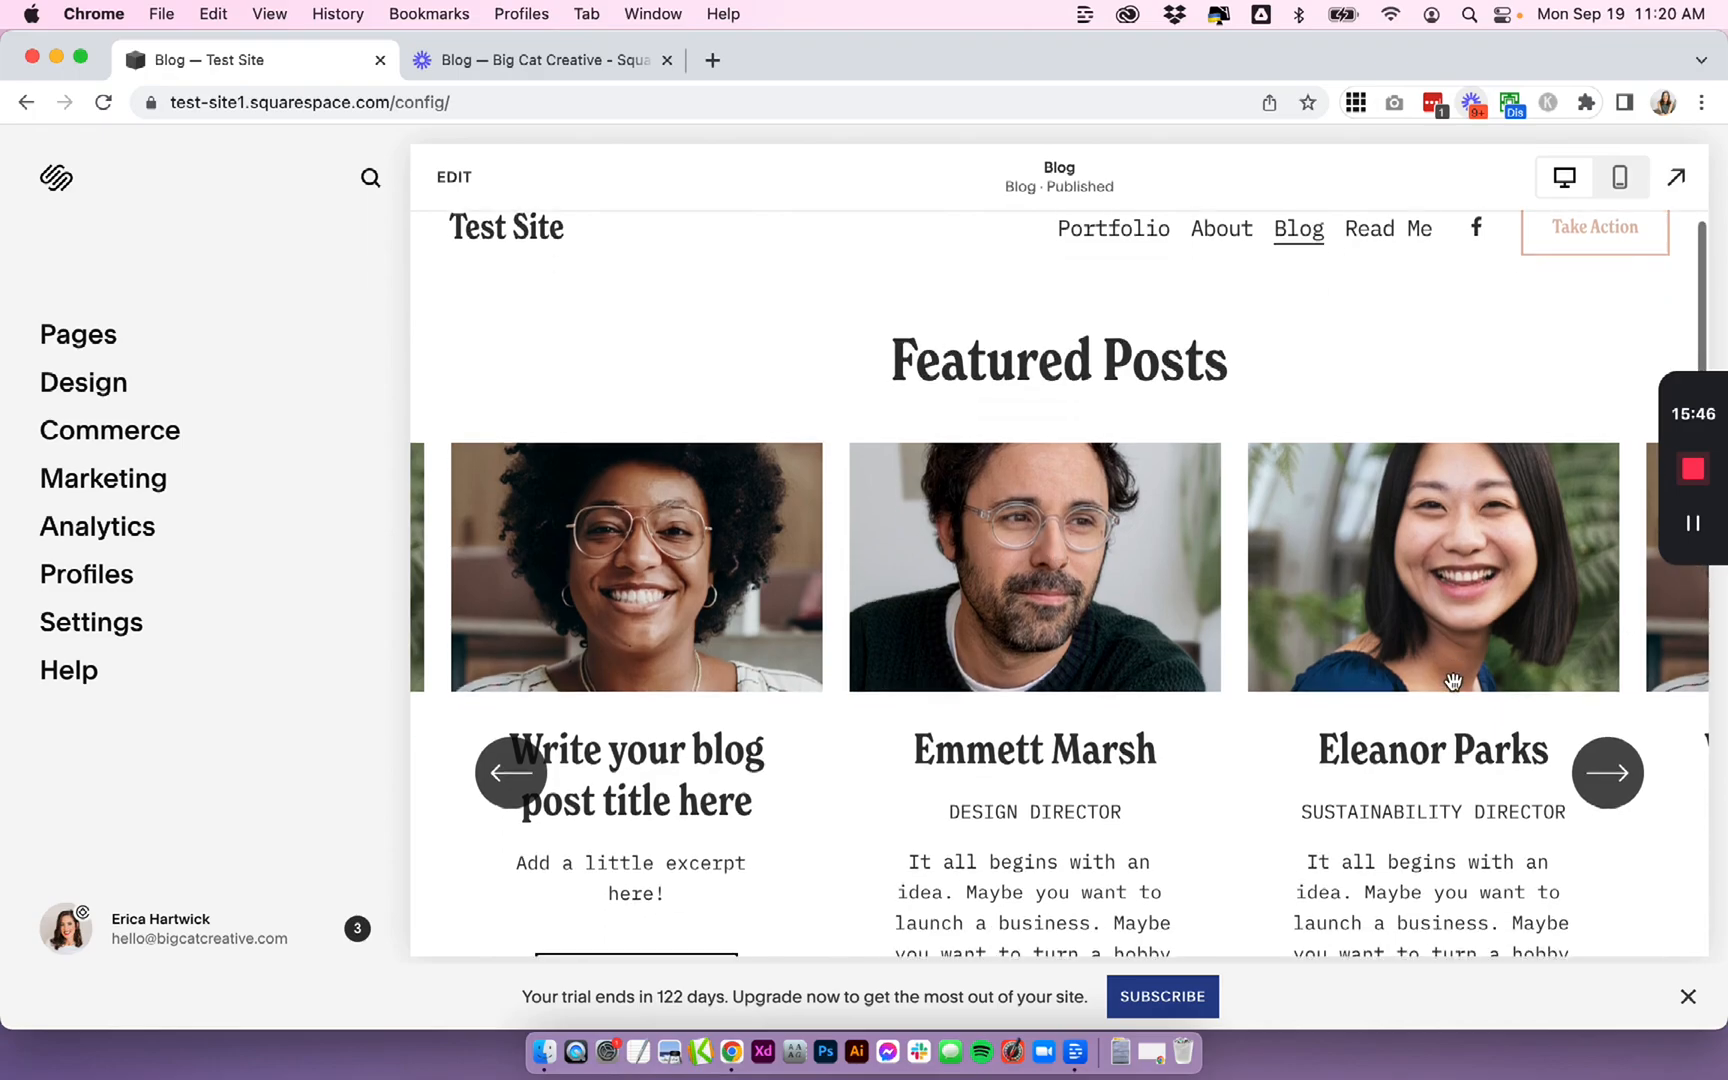
scroll(1450, 683, down, 3)
click(1620, 706)
click(1620, 706)
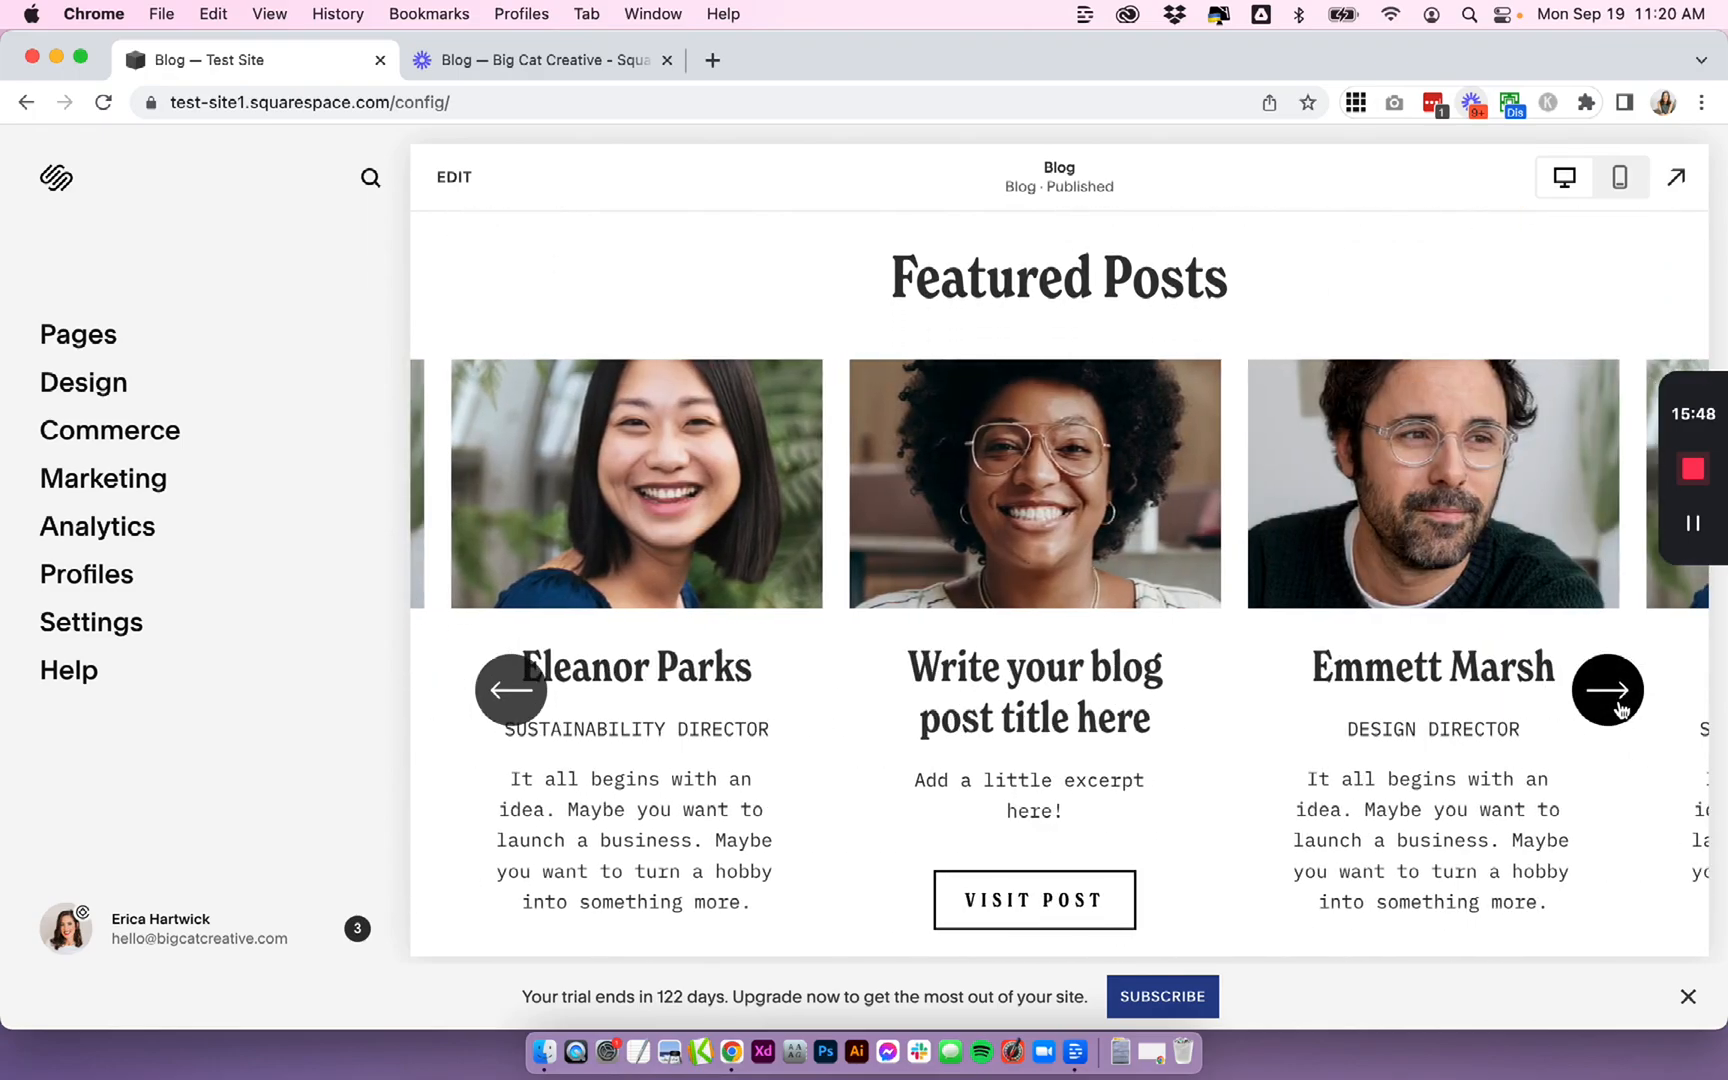